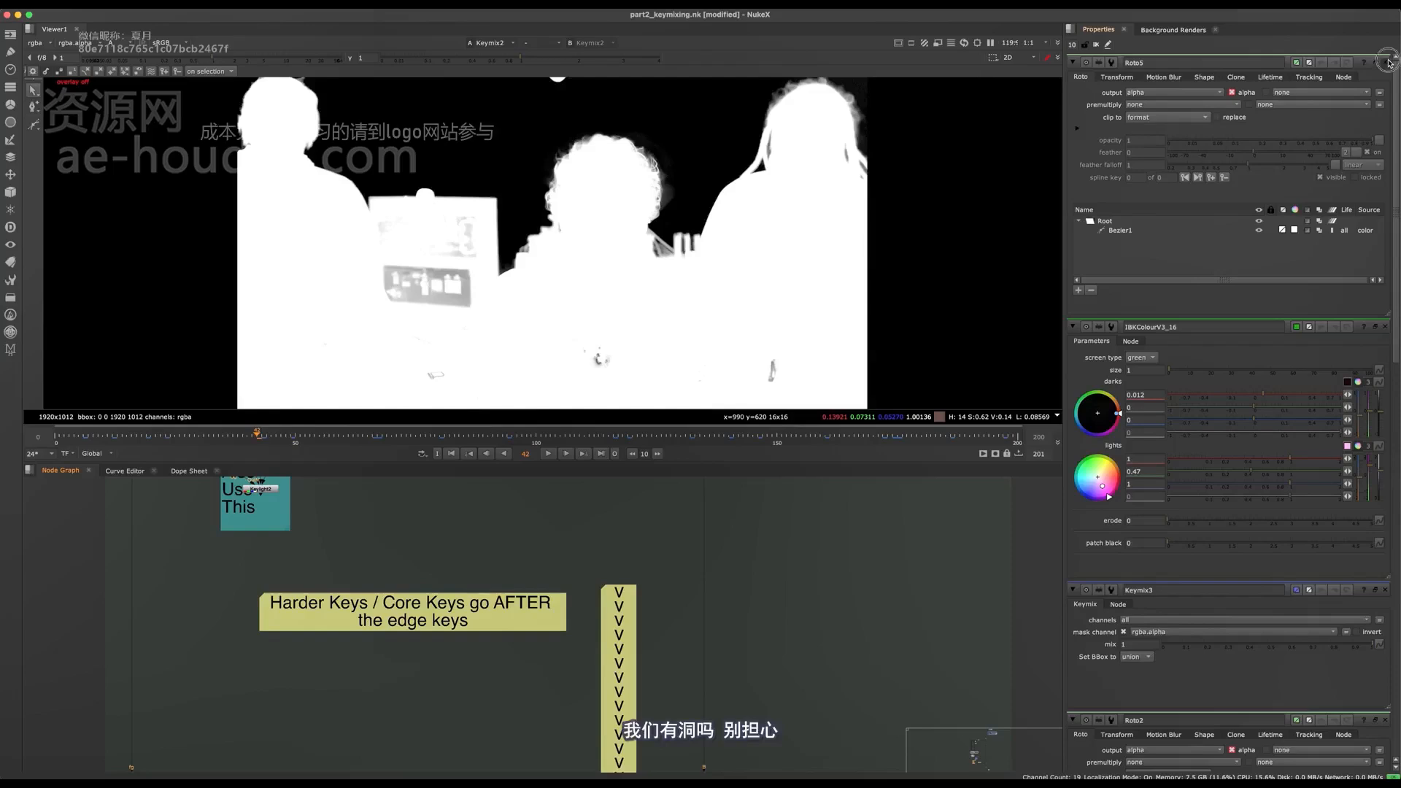
# - Close all open node property panels and save the script
pyautogui.keyDown('super'); pyautogui.click(1387, 63); pyautogui.keyUp('super')
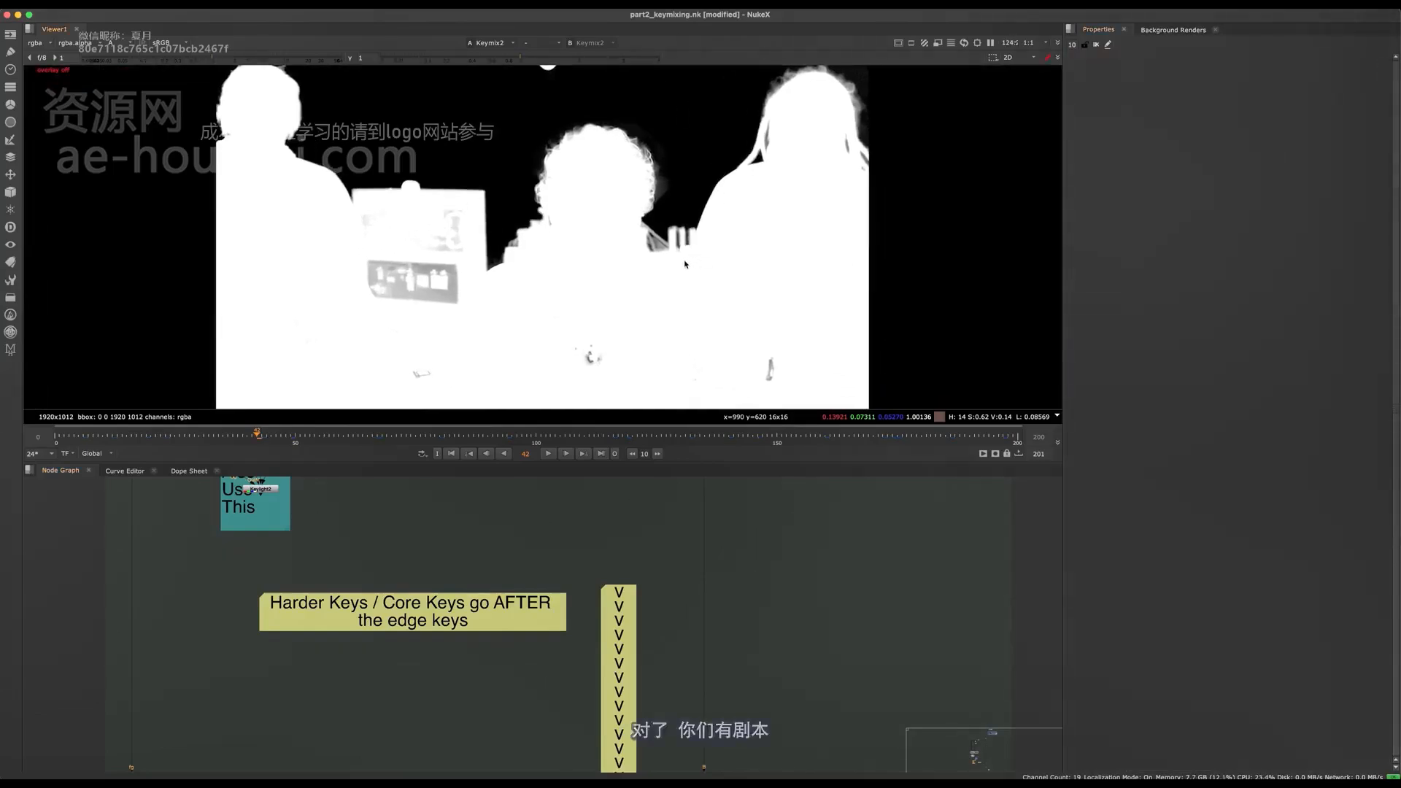
pyautogui.press('super+s')
# - Enlarge the node graph and survey the keying tree from the hair keys down to the garbage and holdout mattes
pyautogui.scroll(-6, 564, 655)
pyautogui.press('space')
pyautogui.moveTo(770, 489); pyautogui.dragTo(527, 502, button='middle')
pyautogui.scroll(-4, 529, 506)
pyautogui.moveTo(710, 557); pyautogui.dragTo(611, 396, button='middle')
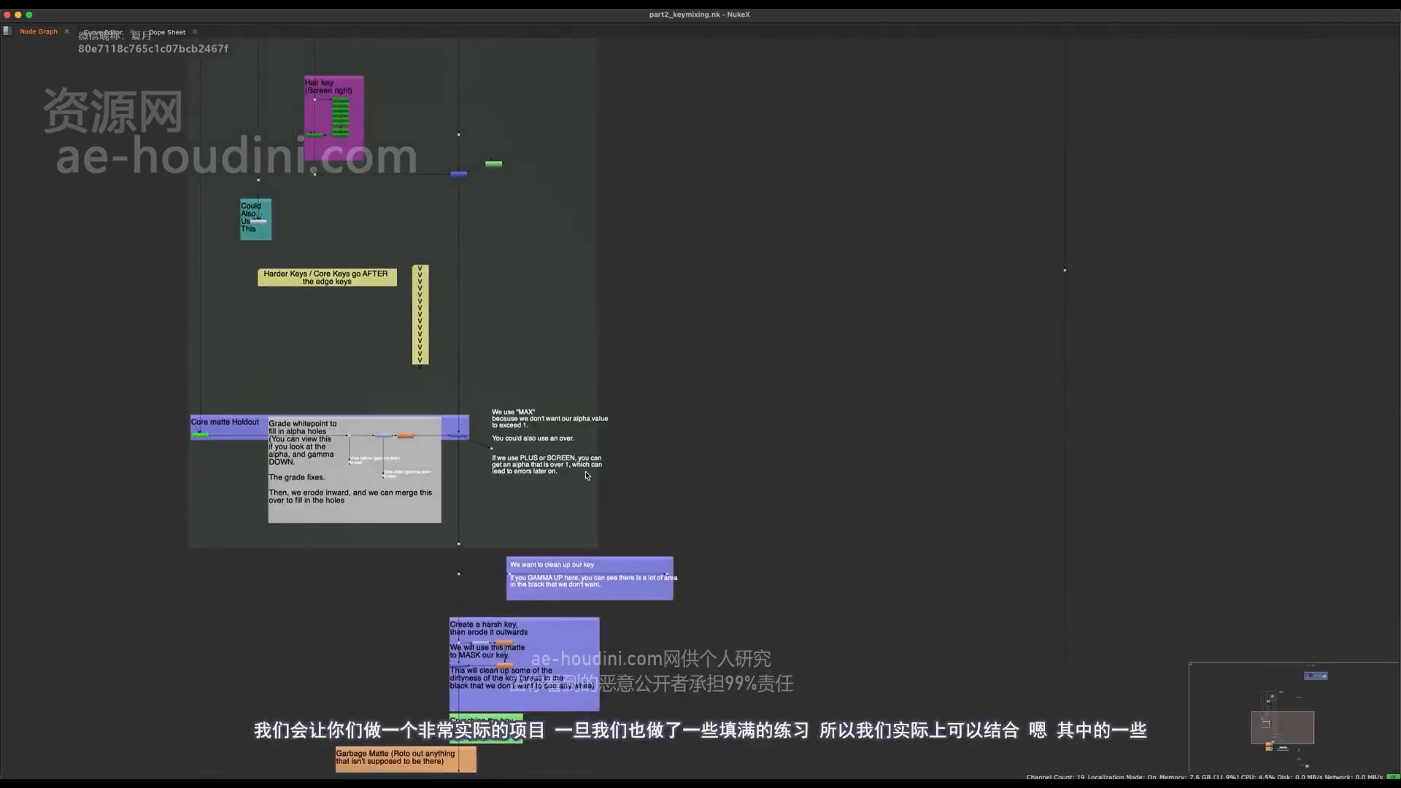
pyautogui.moveTo(1154, 197); pyautogui.dragTo(1021, 303)
pyautogui.scroll(-2, 969, 341)
pyautogui.moveTo(970, 340); pyautogui.dragTo(903, 398, button='middle')
pyautogui.scroll(-5, 904, 394)
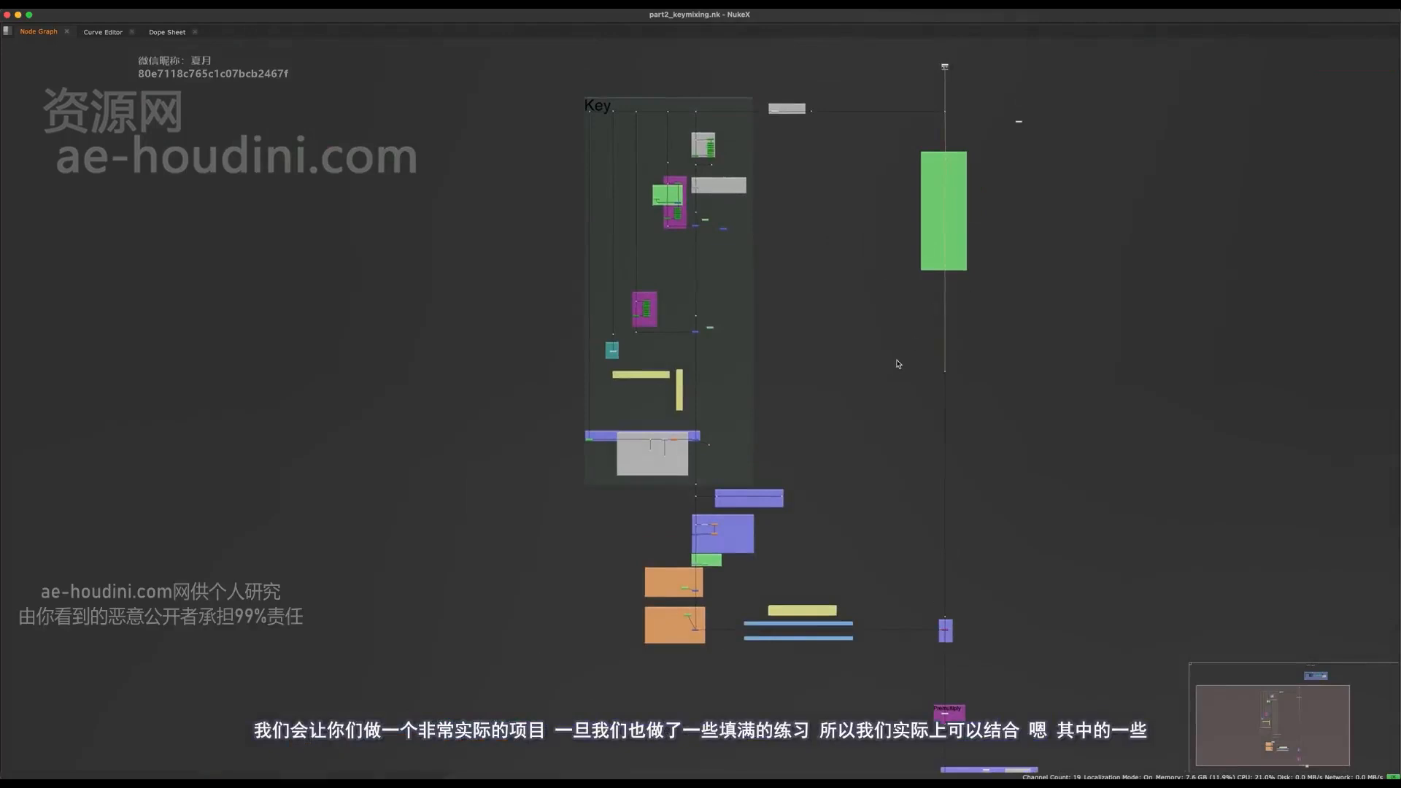
pyautogui.scroll(5, 894, 366)
pyautogui.moveTo(858, 356); pyautogui.dragTo(797, 307, button='middle')
pyautogui.scroll(-2, 694, 335)
pyautogui.moveTo(728, 341); pyautogui.dragTo(665, 268, button='middle')
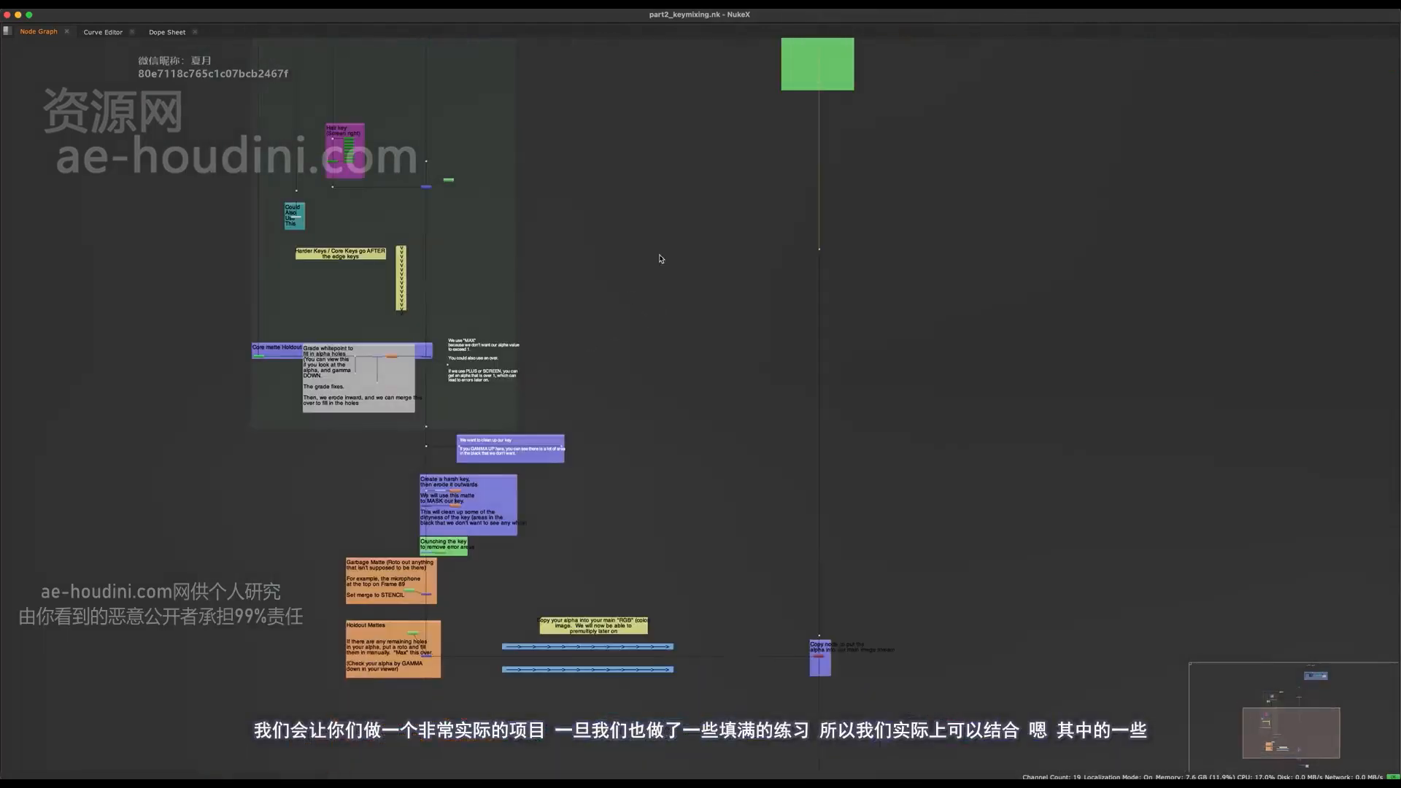
pyautogui.moveTo(747, 88); pyautogui.dragTo(236, 635)
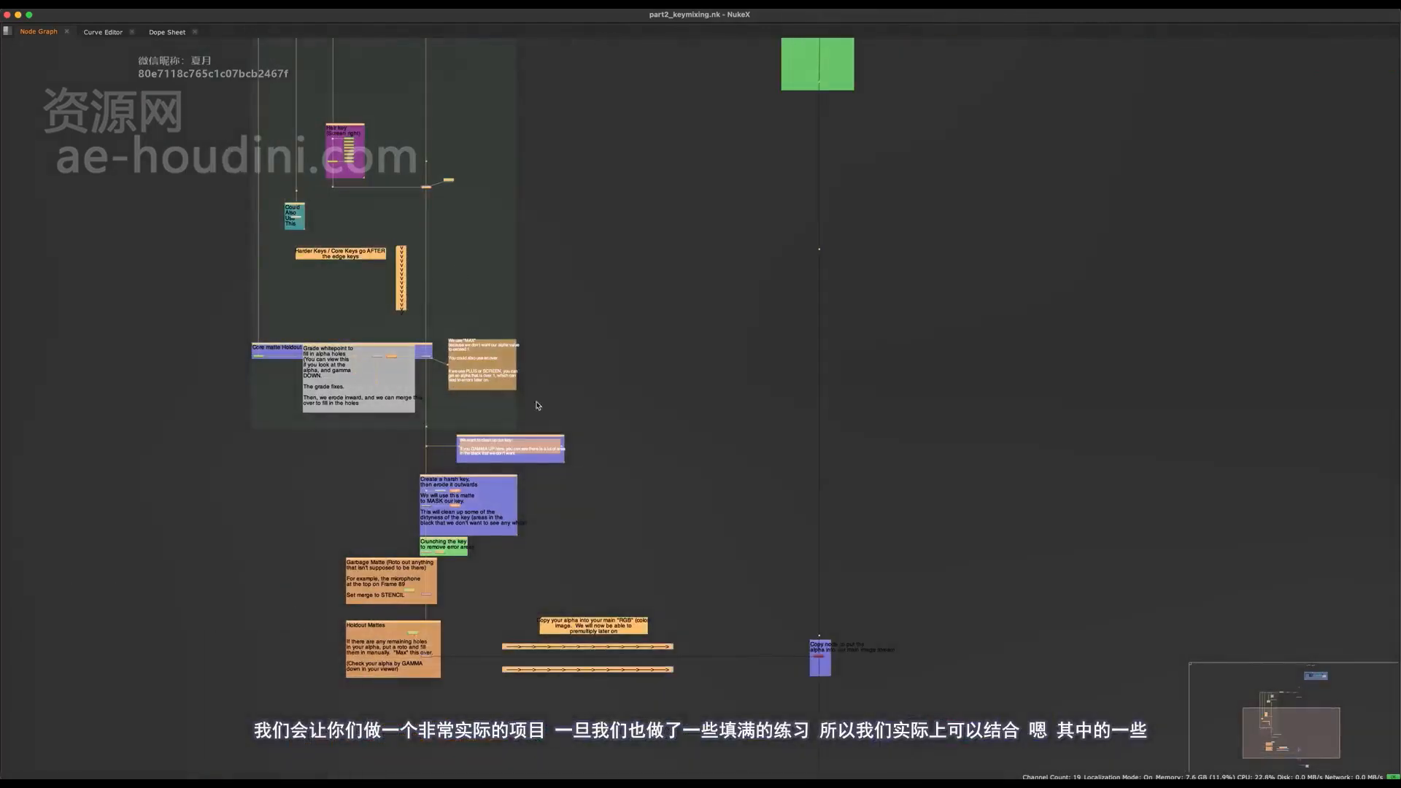
pyautogui.moveTo(351, 202); pyautogui.dragTo(423, 256, button='middle')
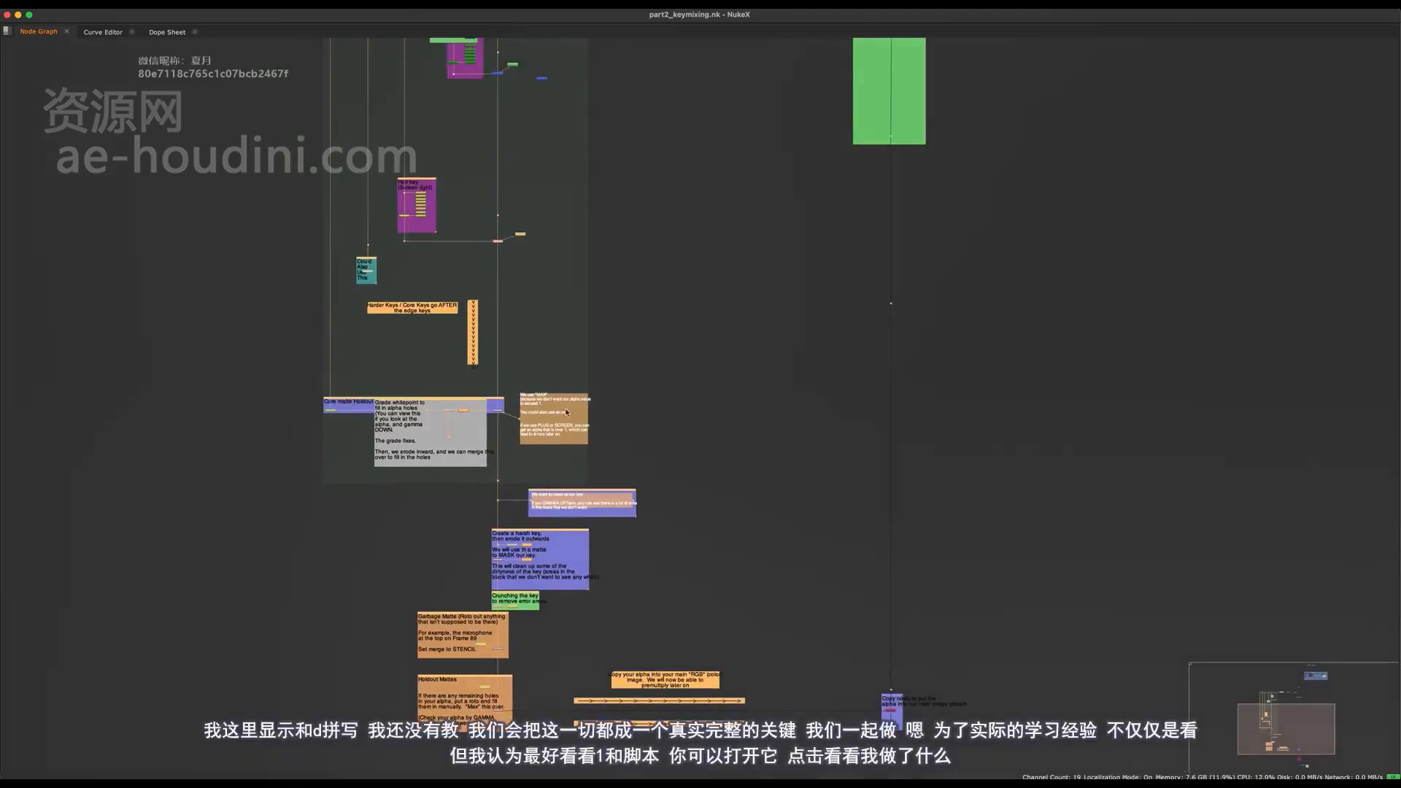
pyautogui.click(992, 285)
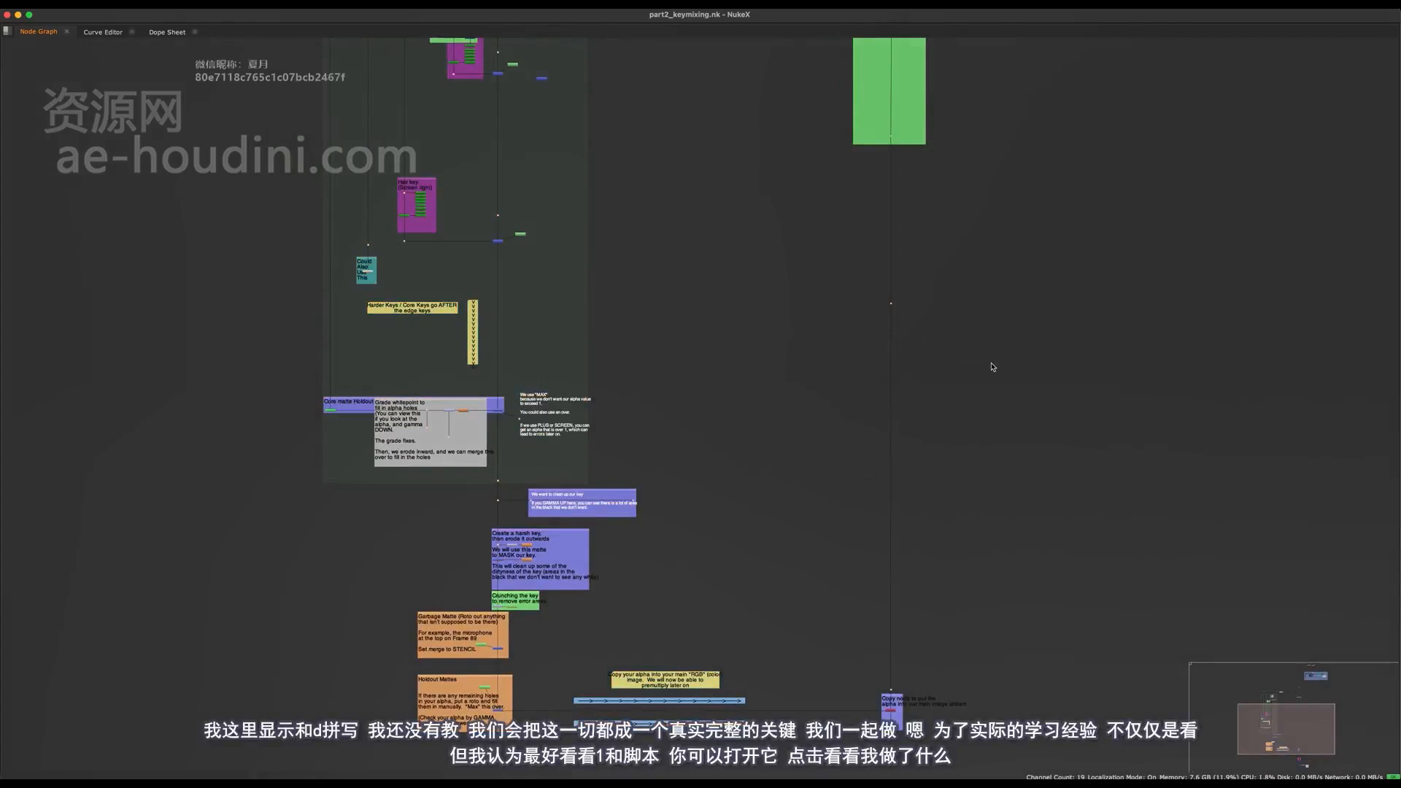
pyautogui.moveTo(525, 287); pyautogui.dragTo(610, 362, button='middle')
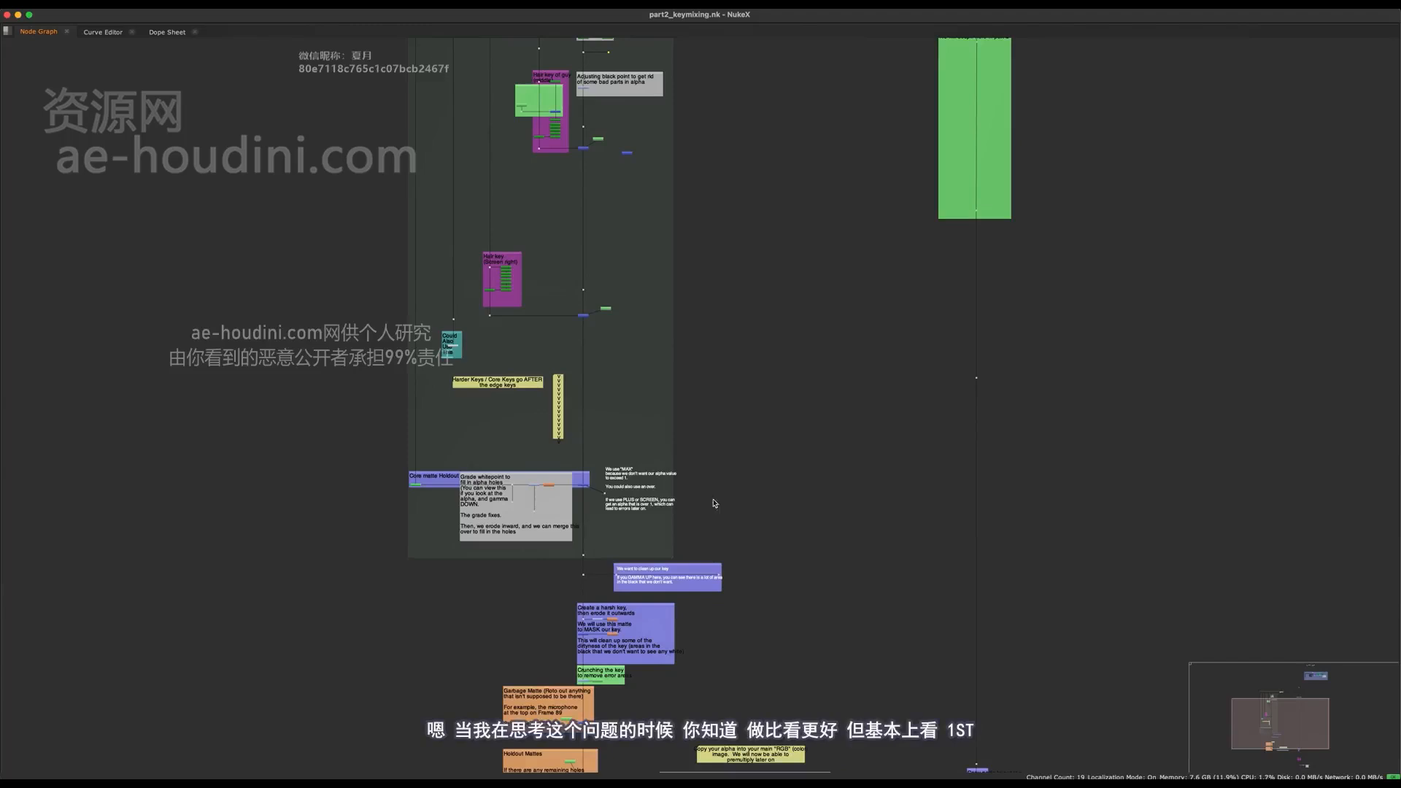
# - Check the current keymix matte, and trace the node tree back up to the denoised footage feeding the Key section
pyautogui.moveTo(639, 458); pyautogui.dragTo(714, 388, button='middle')
pyautogui.scroll(5, 668, 247)
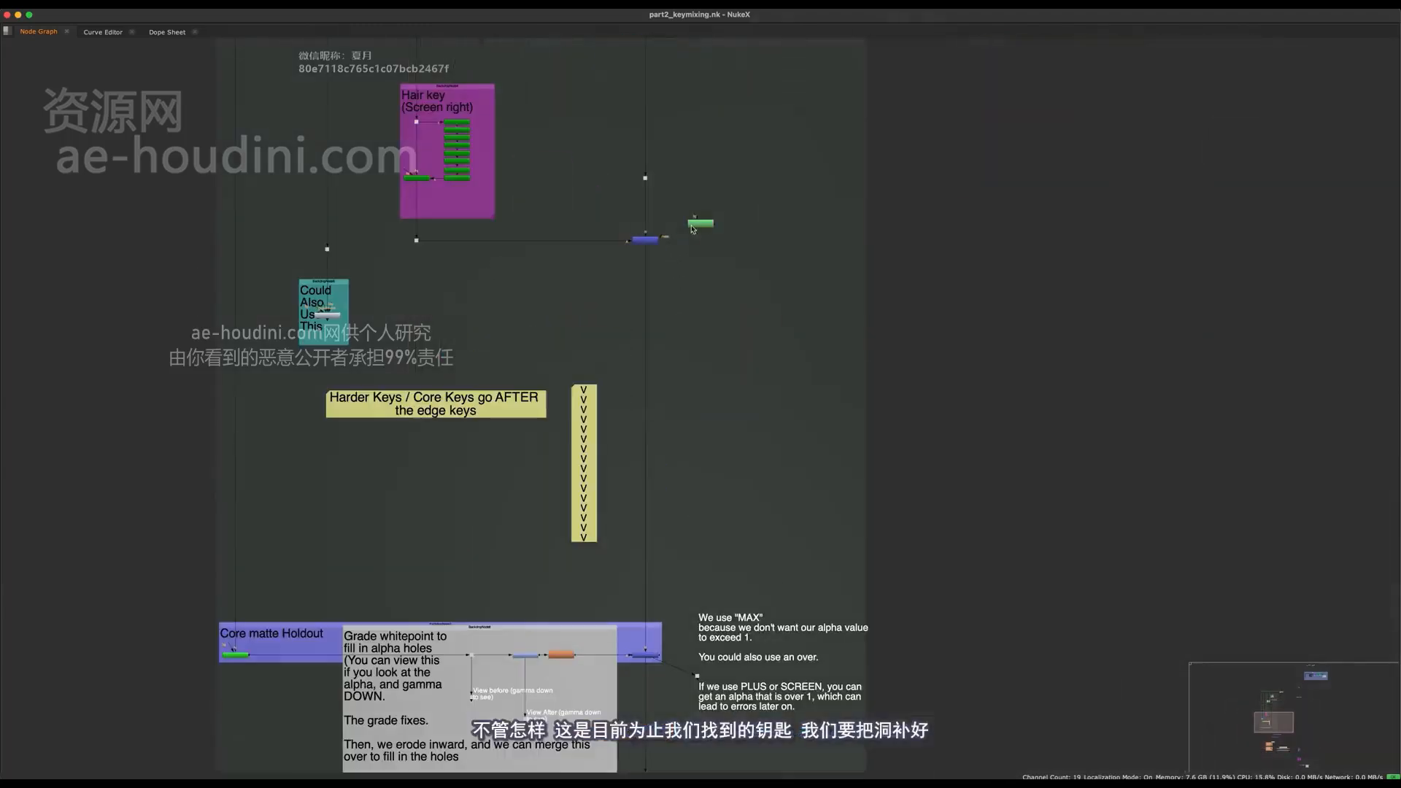
pyautogui.moveTo(656, 213); pyautogui.dragTo(600, 295)
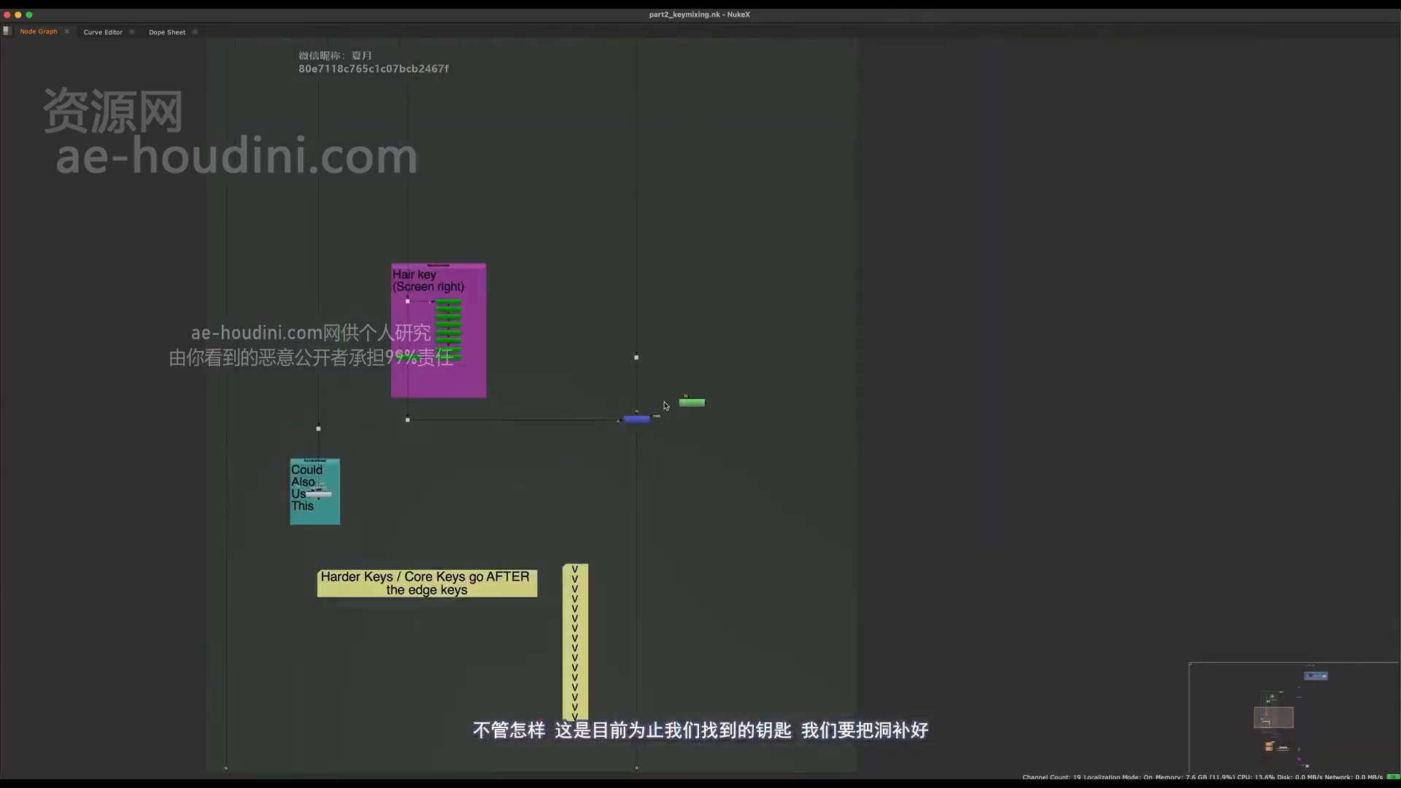
pyautogui.moveTo(670, 386); pyautogui.dragTo(552, 501)
pyautogui.press('space')
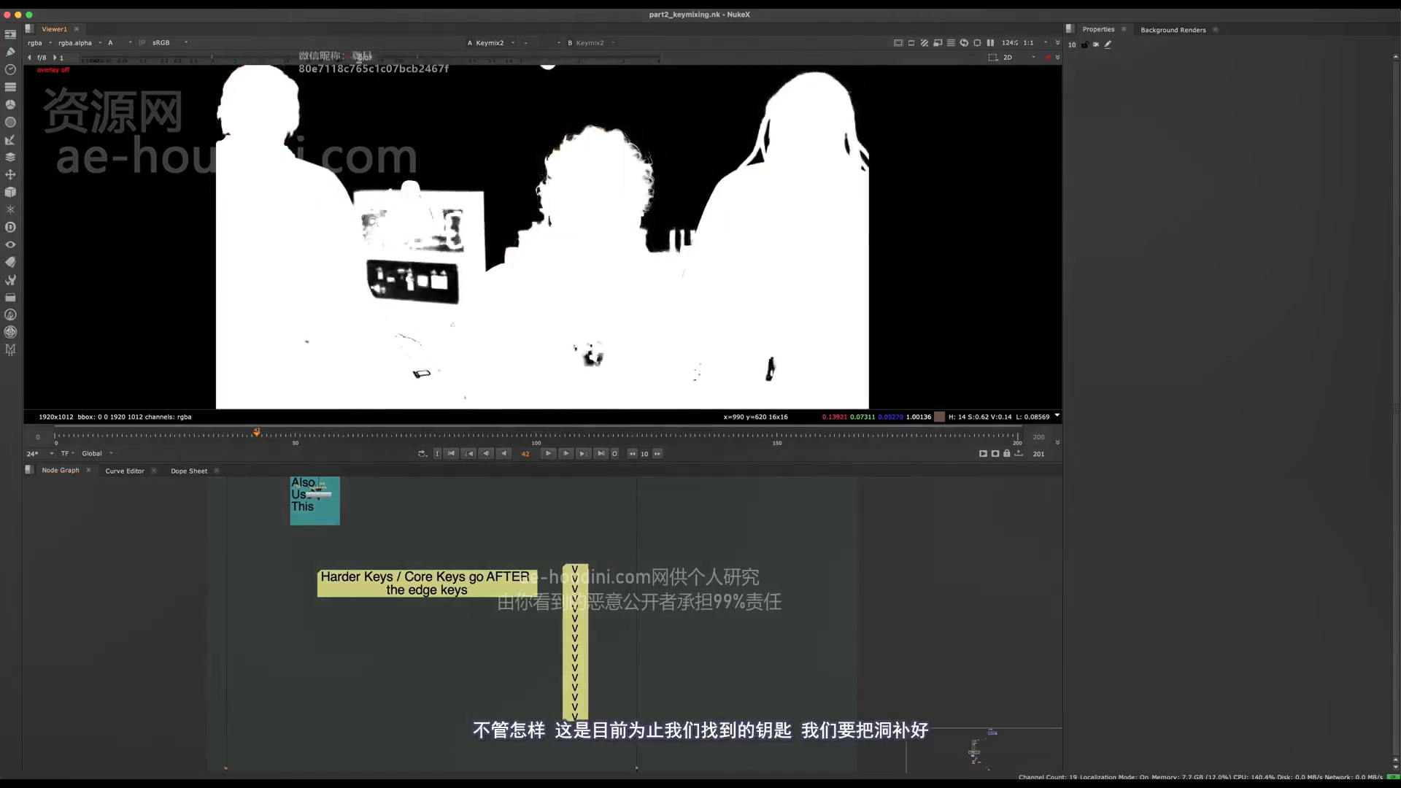
pyautogui.moveTo(334, 762); pyautogui.dragTo(459, 597, button='middle')
pyautogui.scroll(5, 347, 615)
pyautogui.press('space')
pyautogui.scroll(-10, 417, 644)
pyautogui.moveTo(494, 435); pyautogui.dragTo(470, 587, button='middle')
pyautogui.moveTo(528, 346); pyautogui.dragTo(528, 525, button='middle')
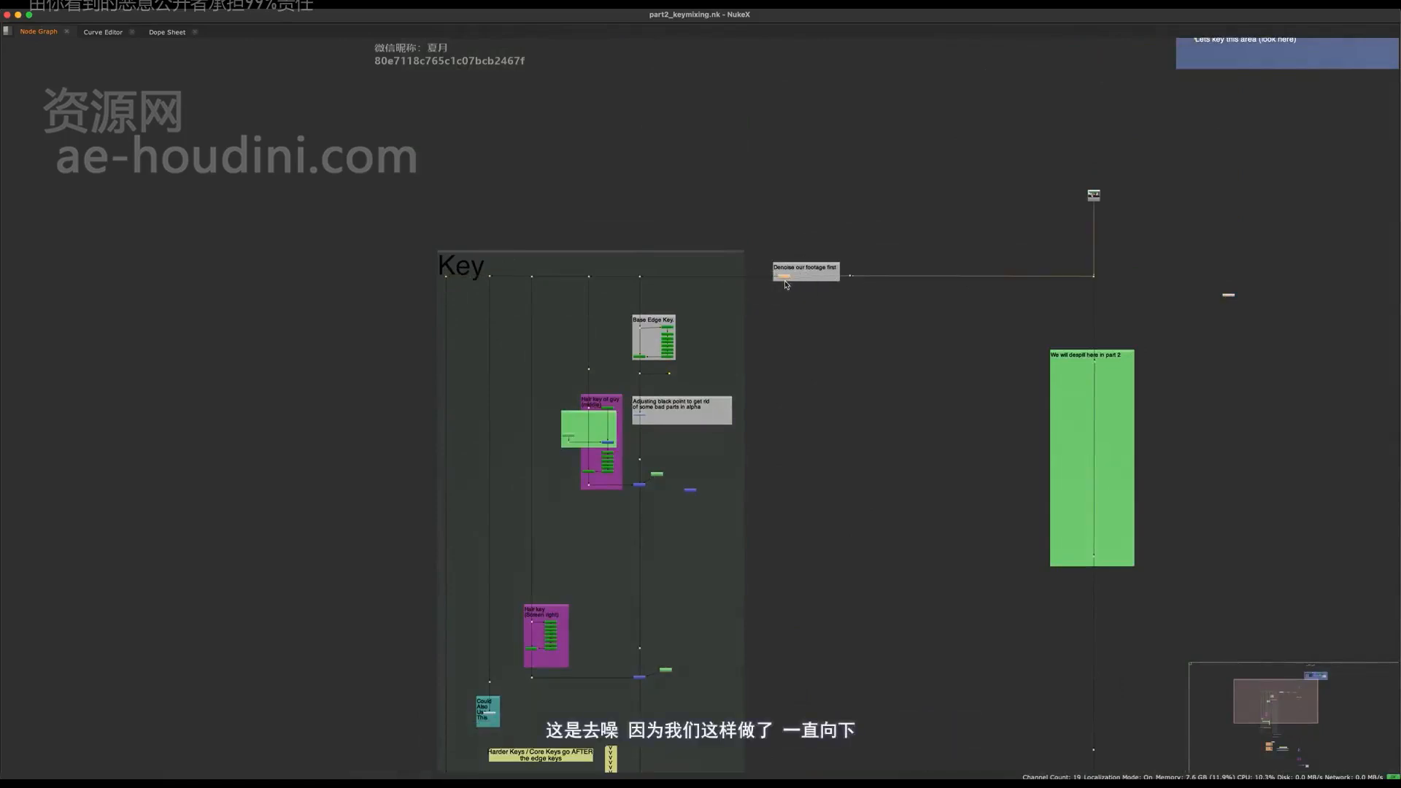
pyautogui.scroll(-4, 786, 284)
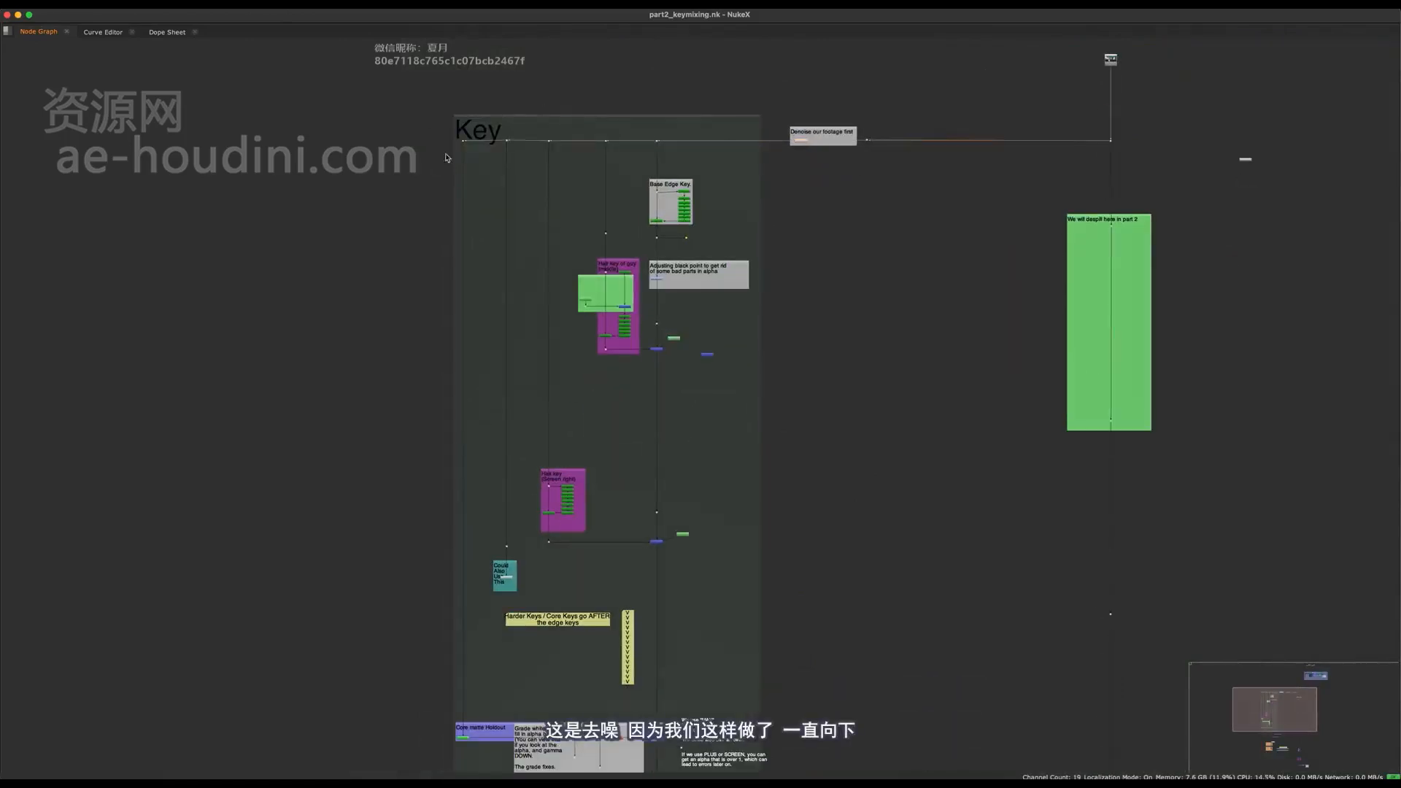
pyautogui.moveTo(446, 537)
pyautogui.mouseDown(button='middle')
pyautogui.moveTo(451, 331)
pyautogui.moveTo(456, 534)
pyautogui.mouseUp(button='middle')
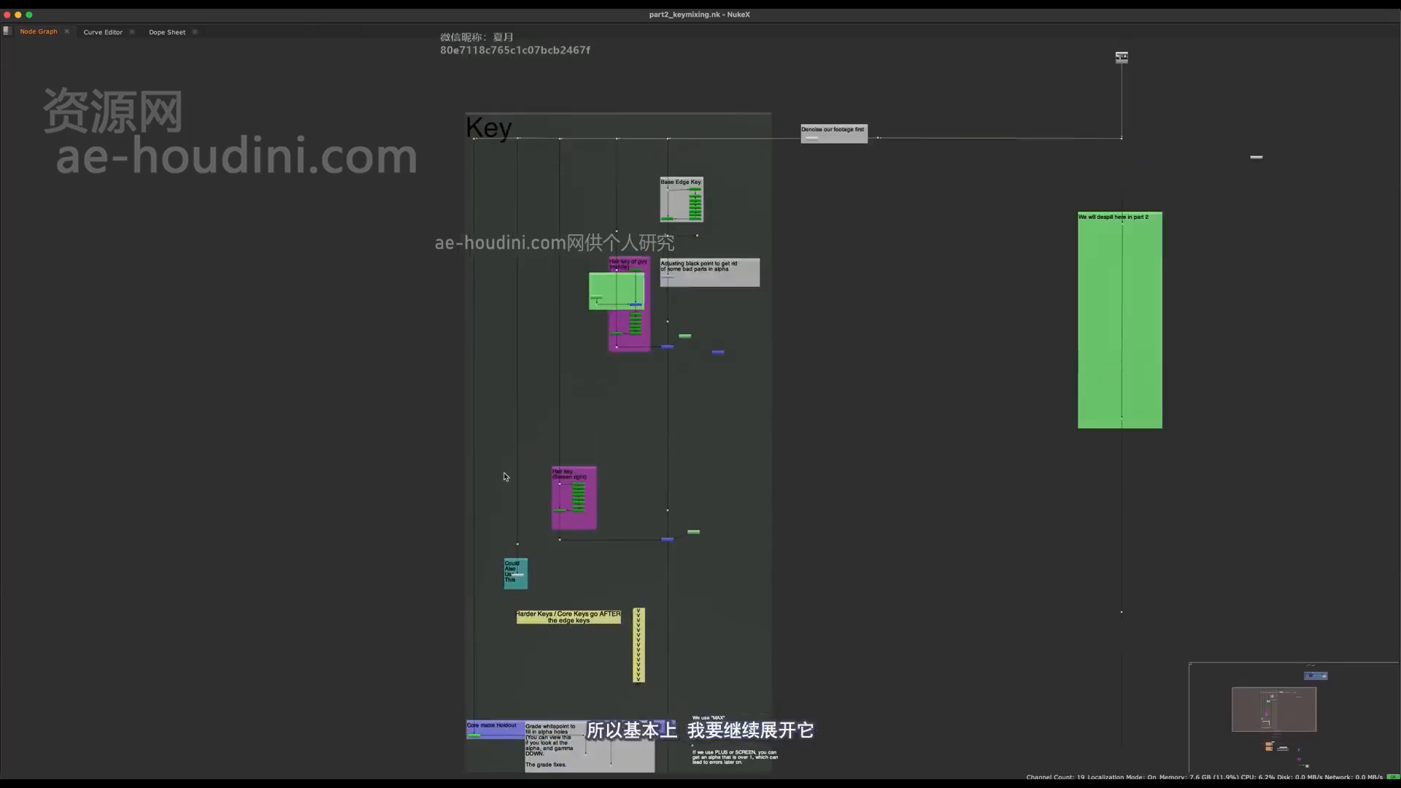
# - Duplicate the leftmost Dot of the Key section's top row and connect the copy to the end of that row
pyautogui.scroll(5, 474, 135)
pyautogui.moveTo(474, 135); pyautogui.dragTo(524, 177, button='middle')
pyautogui.moveTo(552, 156); pyautogui.dragTo(464, 223)
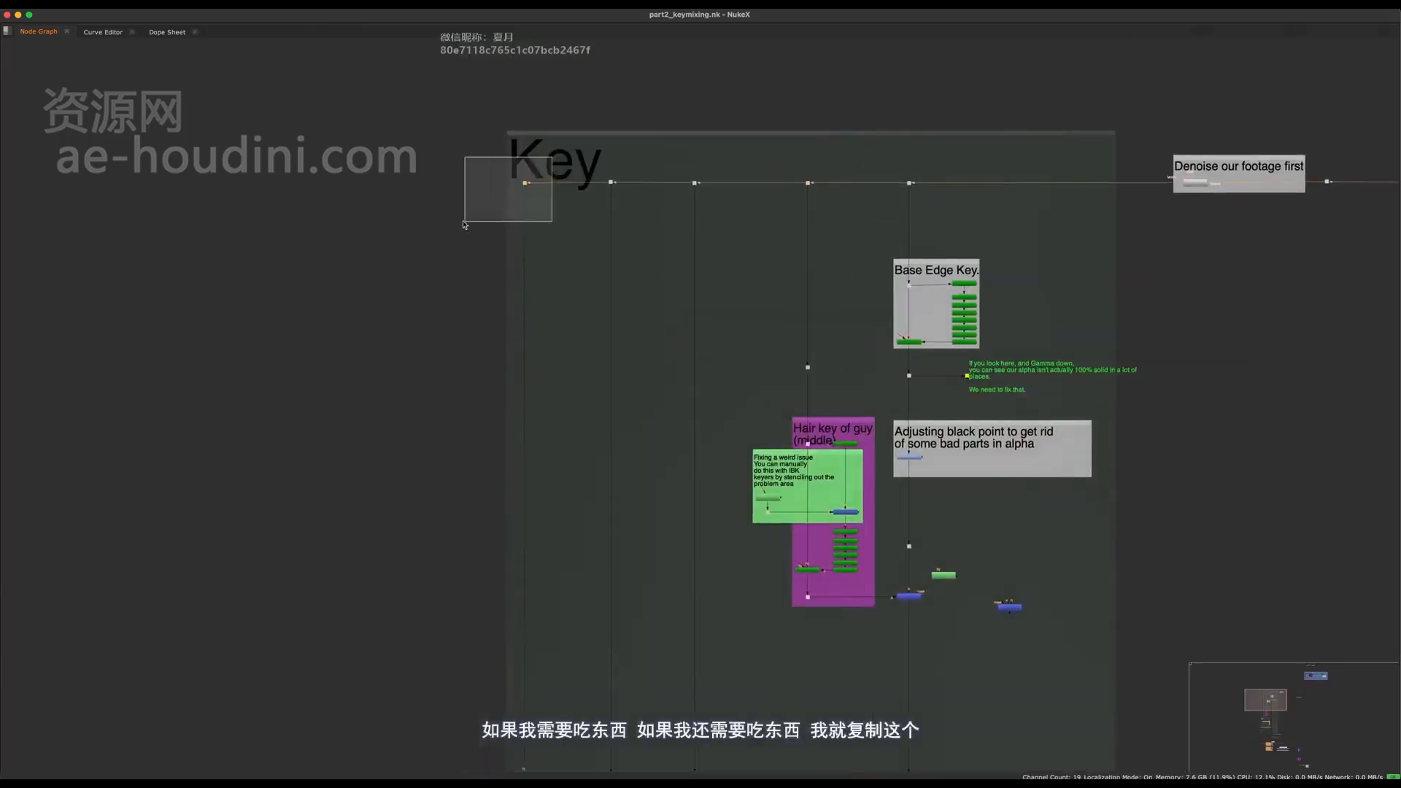
pyautogui.scroll(4, 483, 183)
pyautogui.press('super+c')
pyautogui.click(378, 200)
pyautogui.press('super+v')
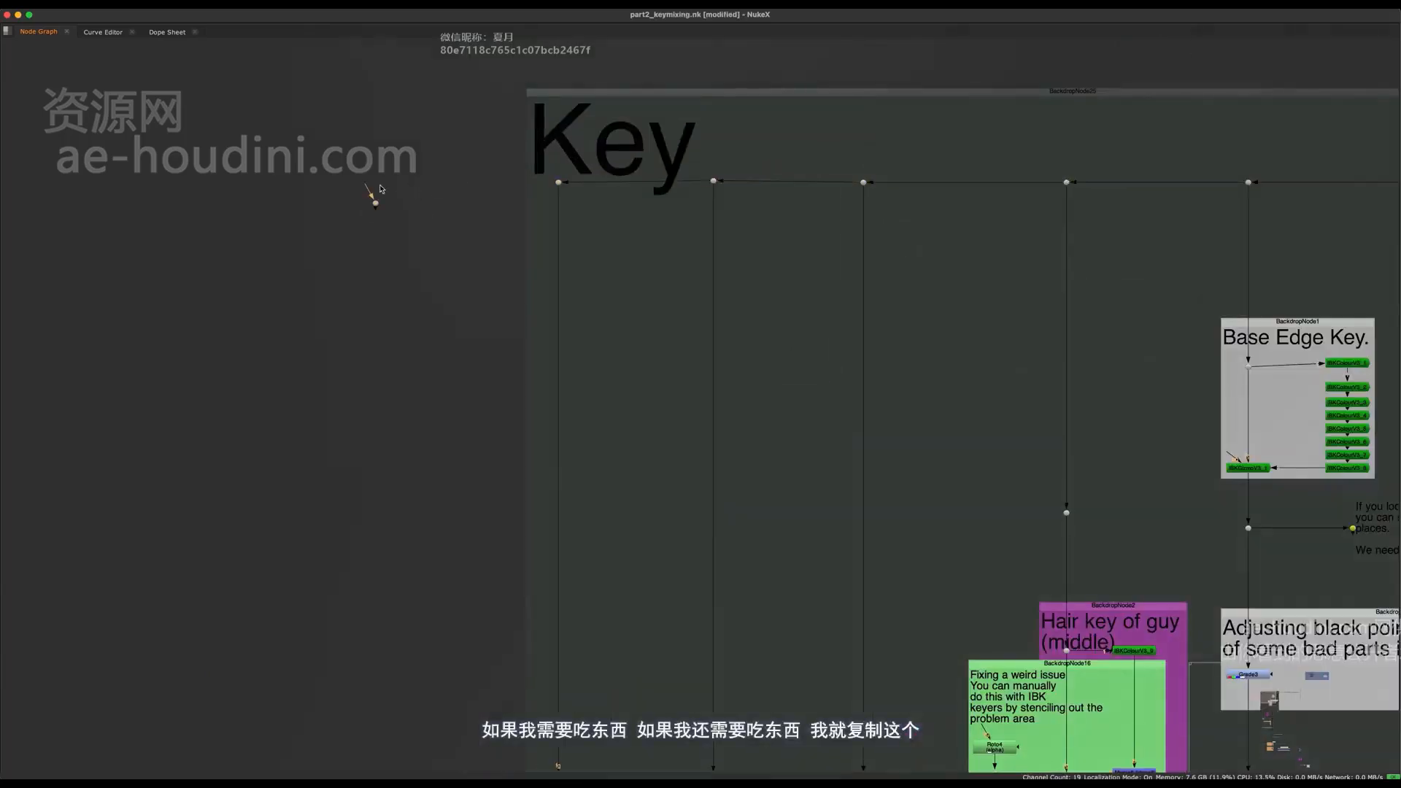
pyautogui.moveTo(379, 187); pyautogui.dragTo(558, 183)
pyautogui.moveTo(546, 196); pyautogui.dragTo(682, 214, button='middle')
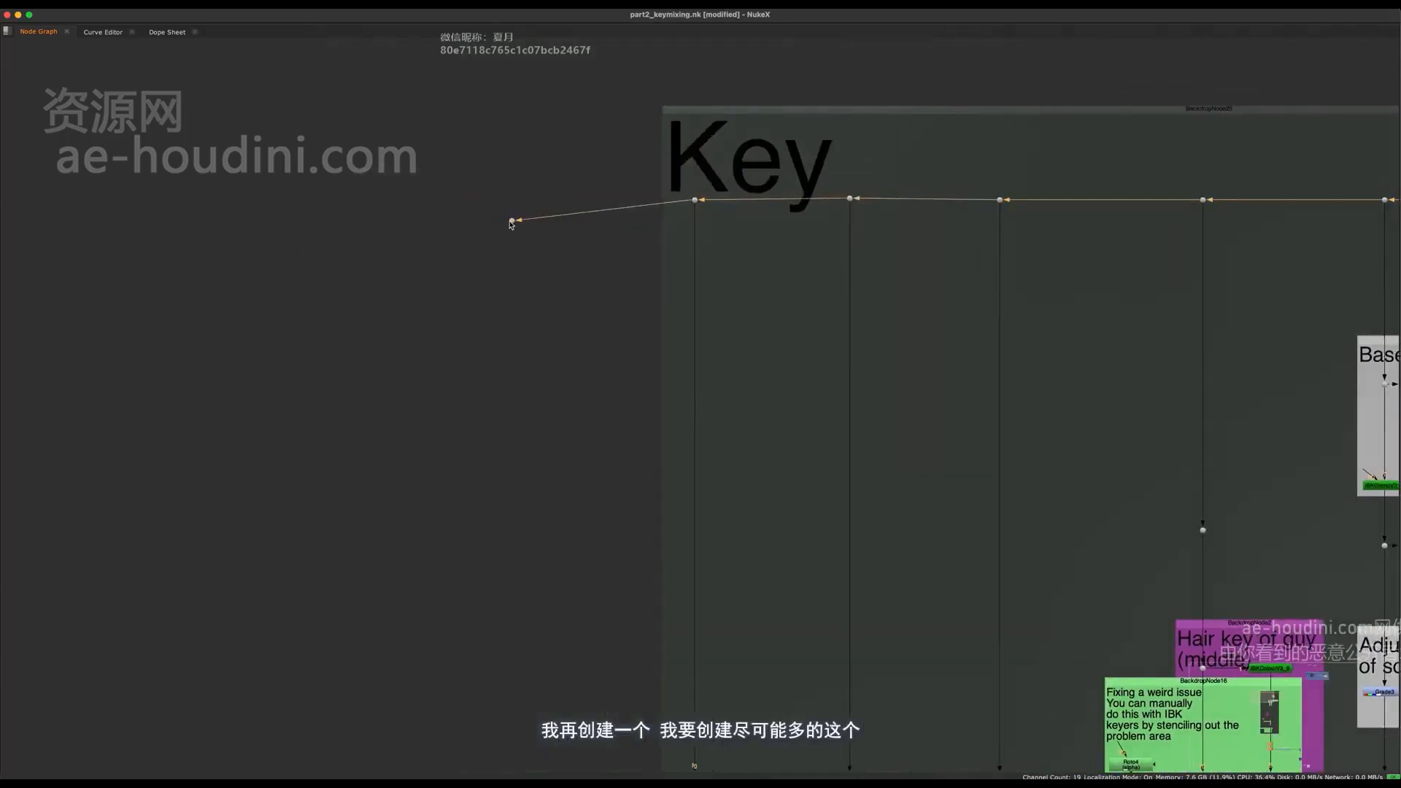
# - Line the new Dot up with the row and chain one more Dot to its left
pyautogui.moveTo(512, 222); pyautogui.dragTo(425, 195)
pyautogui.moveTo(420, 213); pyautogui.dragTo(229, 204)
pyautogui.scroll(-5, 456, 164)
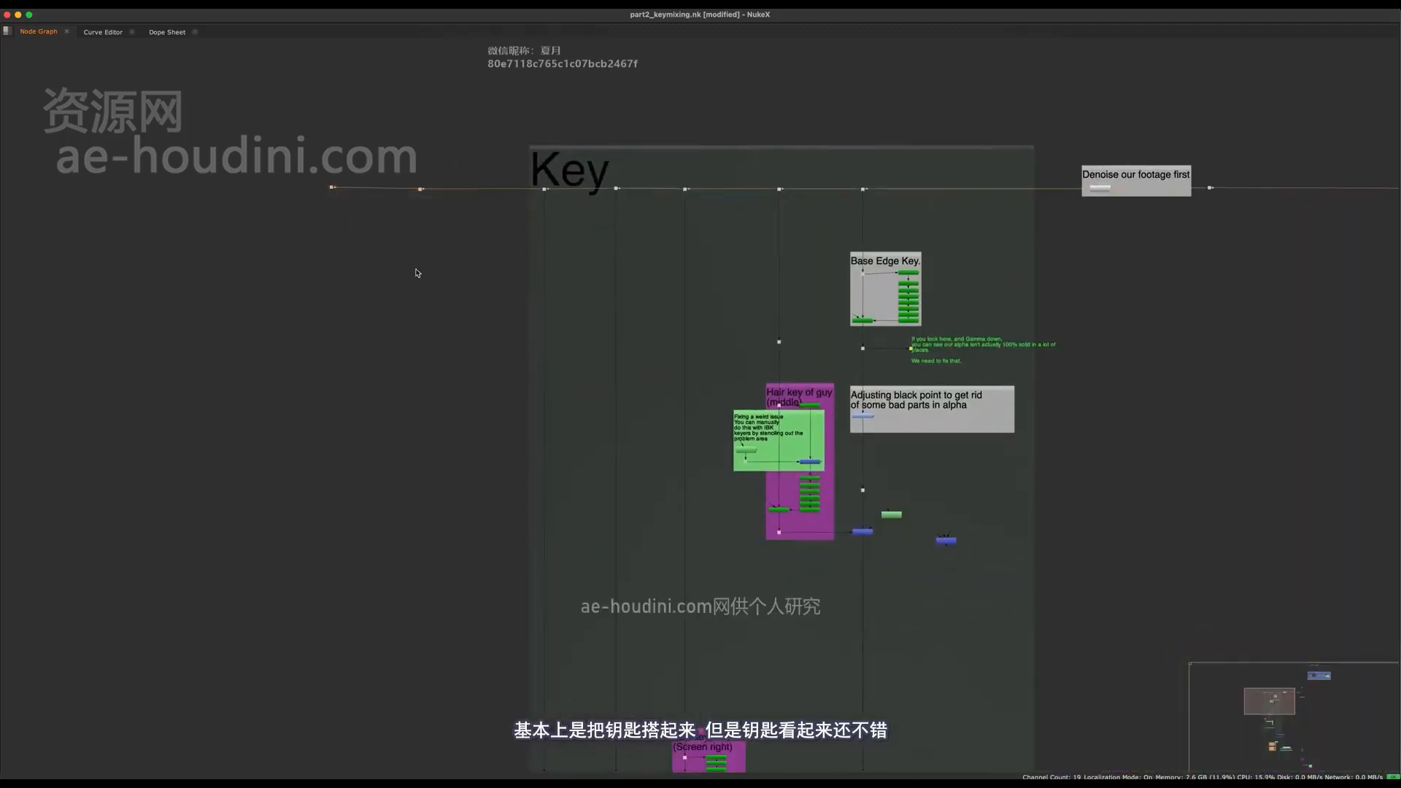
# - Show Primatte1 from the Core matte Holdout section in the viewer and open its properties
pyautogui.scroll(-2, 416, 273)
pyautogui.moveTo(631, 716); pyautogui.dragTo(547, 358, button='middle')
pyautogui.scroll(3, 540, 439)
pyautogui.moveTo(541, 440); pyautogui.dragTo(573, 434, button='middle')
pyautogui.scroll(2, 573, 435)
pyautogui.moveTo(420, 601); pyautogui.dragTo(419, 576, button='middle')
pyautogui.scroll(5, 419, 576)
pyautogui.scroll(4, 472, 460)
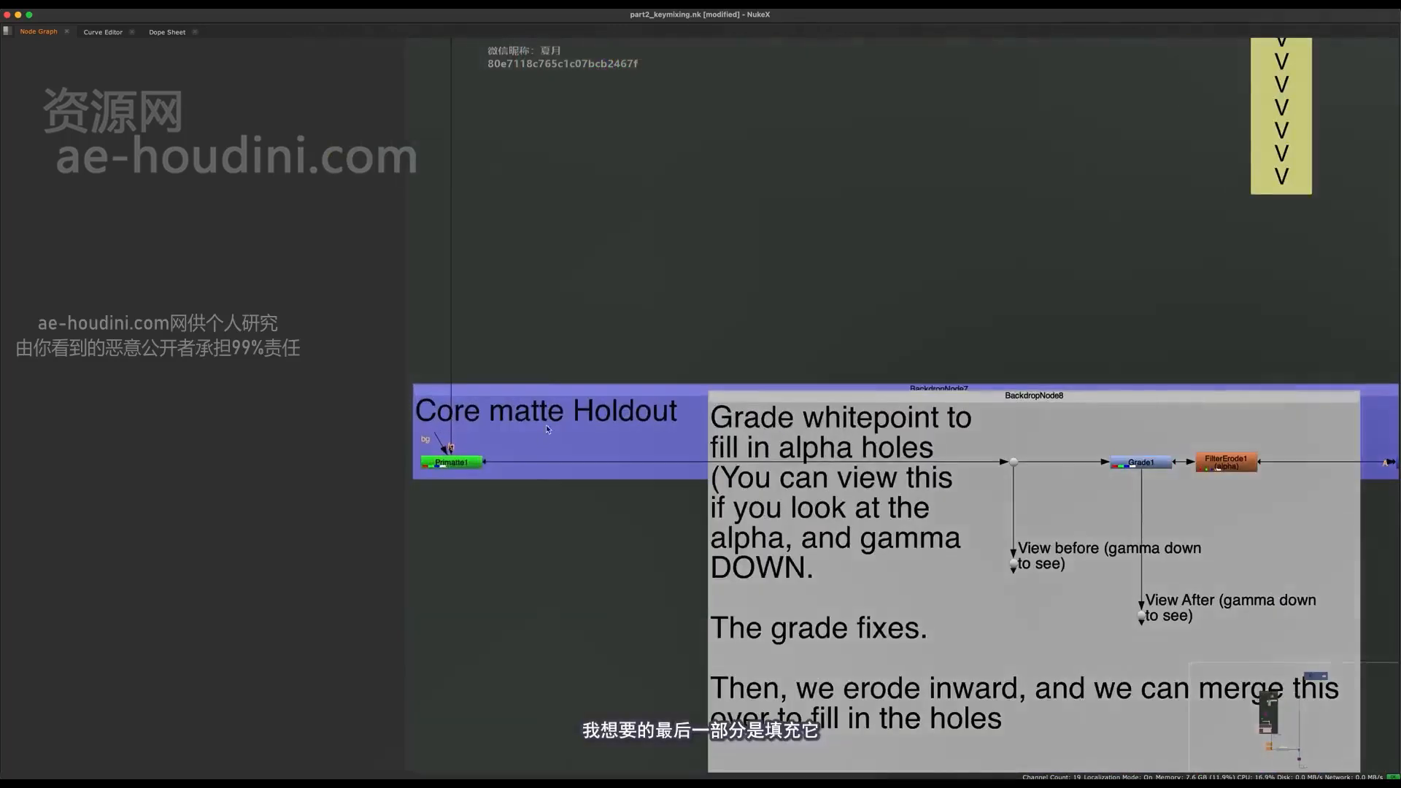
pyautogui.click(470, 461)
pyautogui.moveTo(472, 463); pyautogui.dragTo(491, 563, button='middle')
pyautogui.press('space')
pyautogui.scroll(3, 485, 582)
pyautogui.press('1')
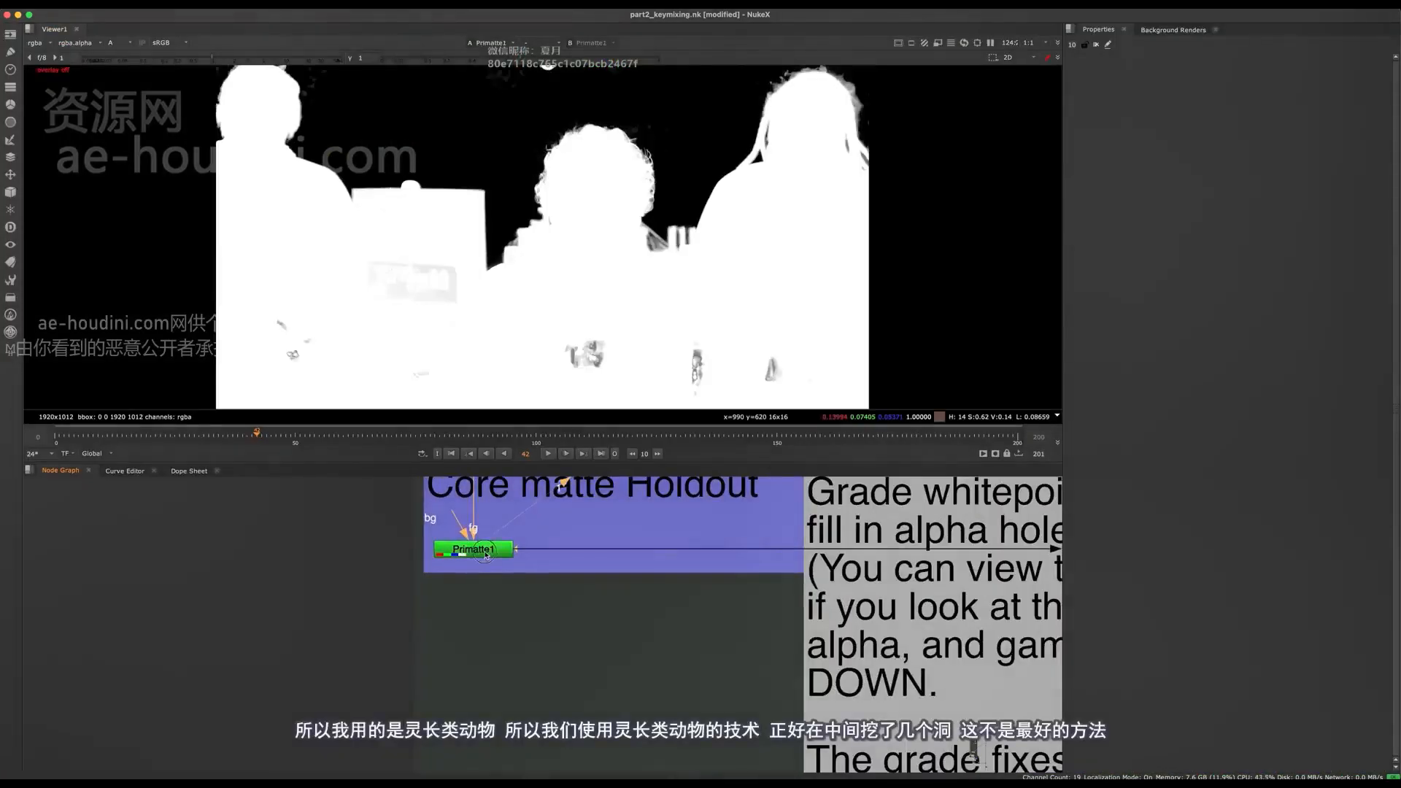
pyautogui.doubleClick(485, 552)
pyautogui.moveTo(521, 478); pyautogui.dragTo(499, 564, button='middle')
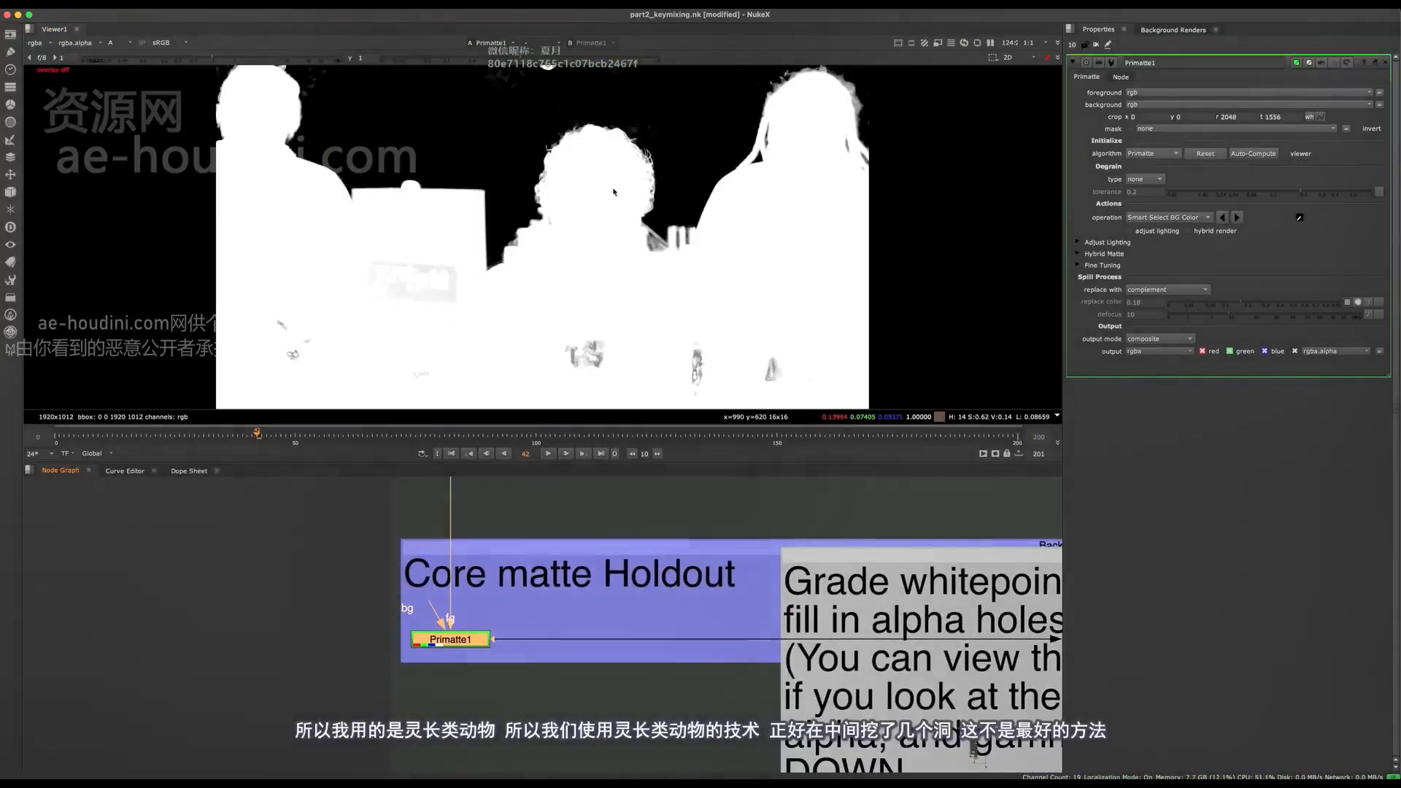
# - Examine the holes in the lower part of the Primatte alpha up close
pyautogui.scroll(4, 616, 385)
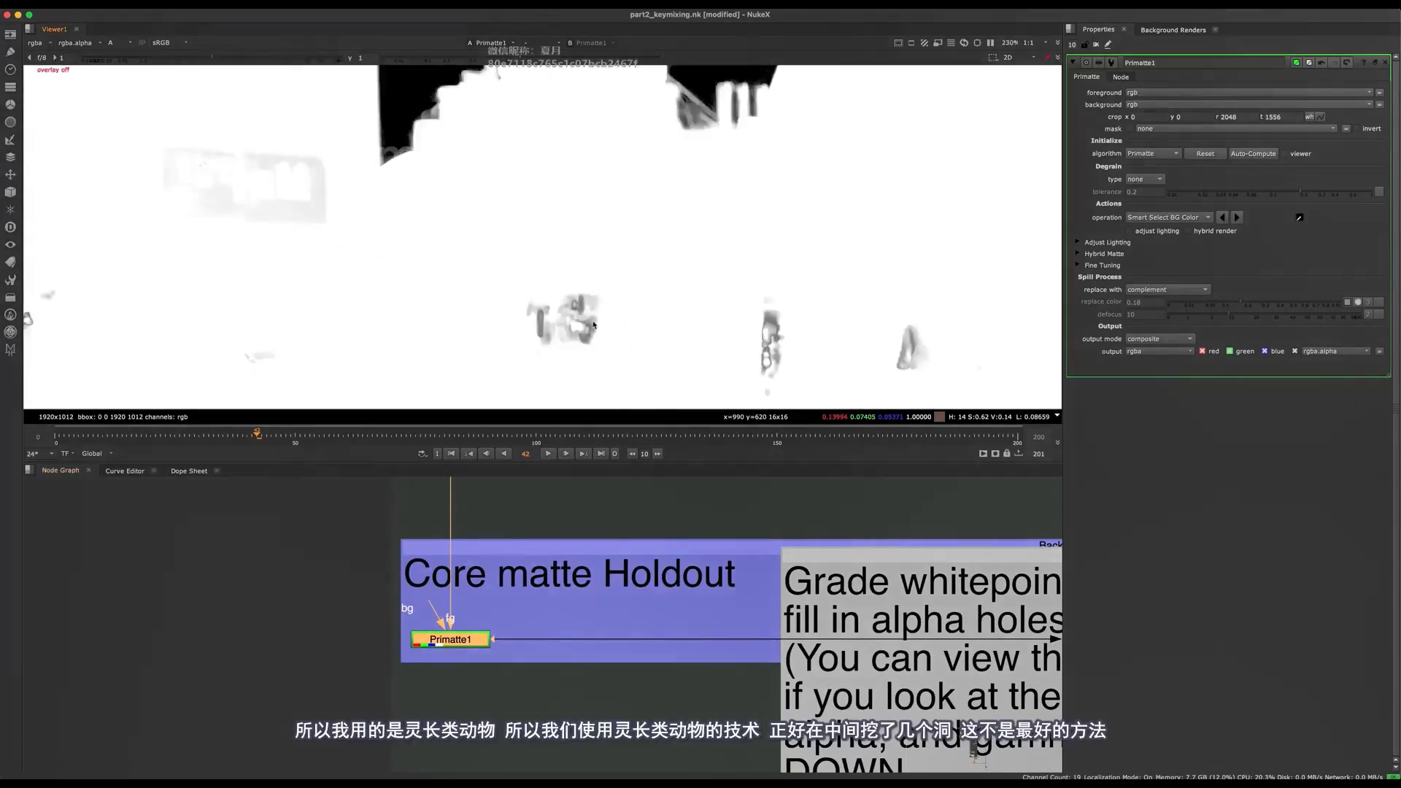
pyautogui.moveTo(860, 359); pyautogui.dragTo(795, 236, button='middle')
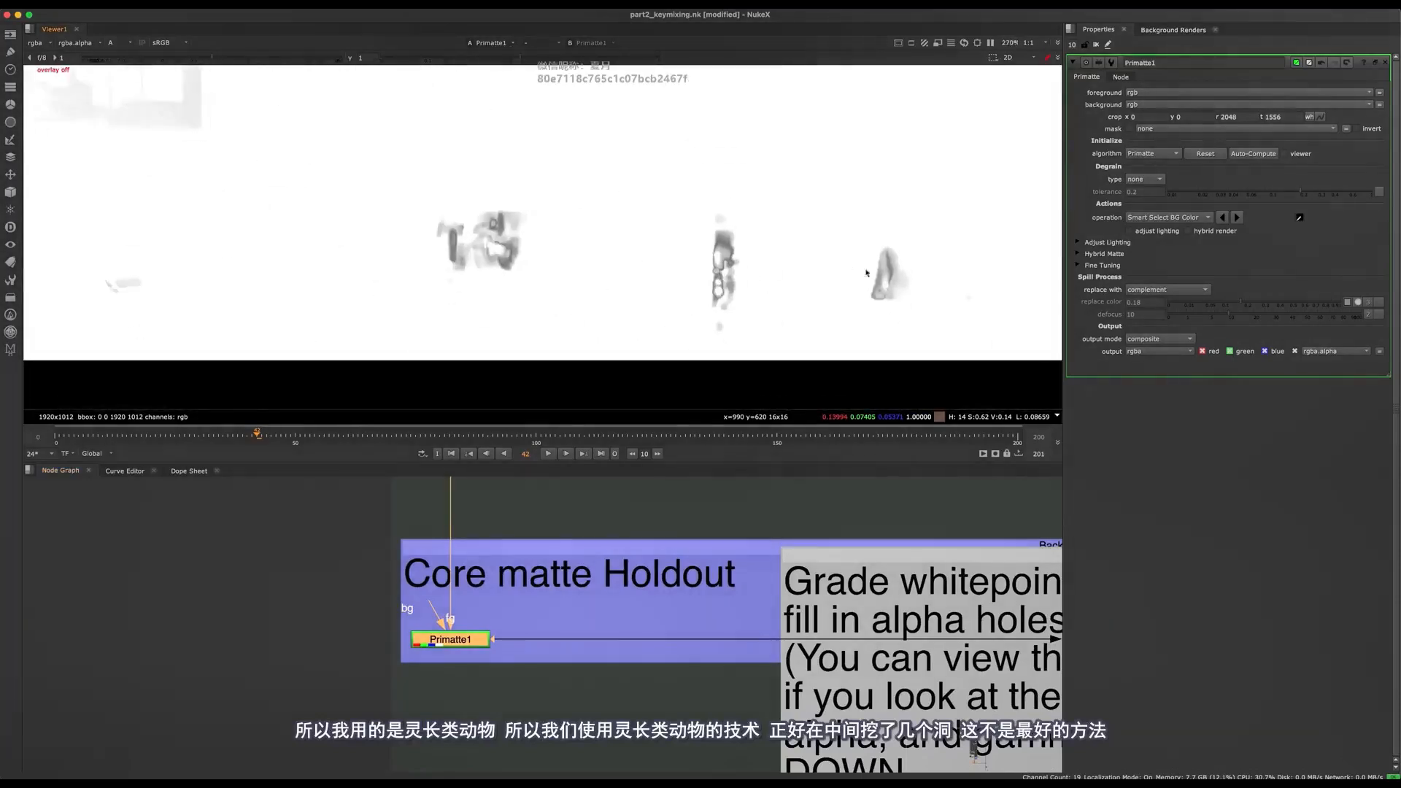
pyautogui.press('f')
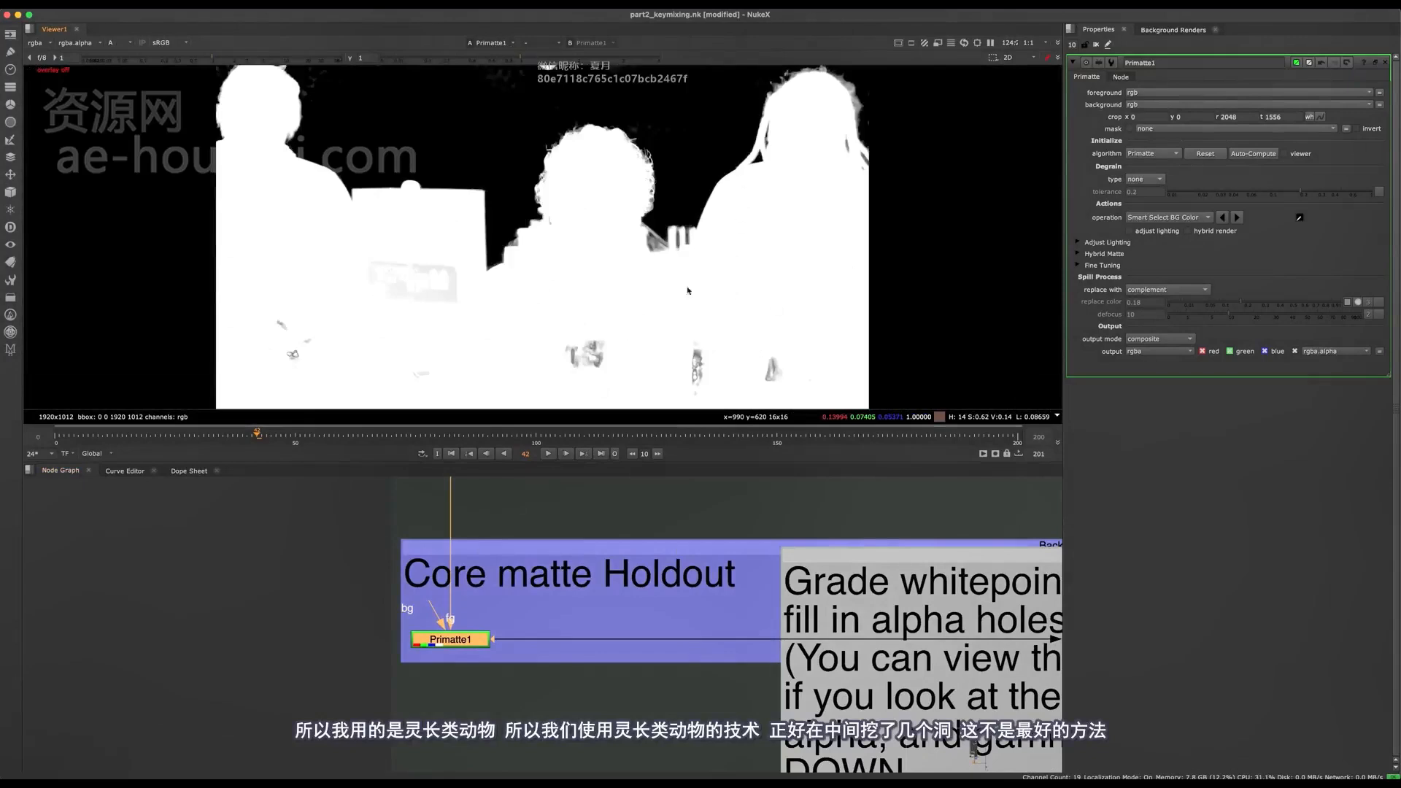
# - Show Grade1 in the viewer and open its properties
pyautogui.scroll(-3, 319, 581)
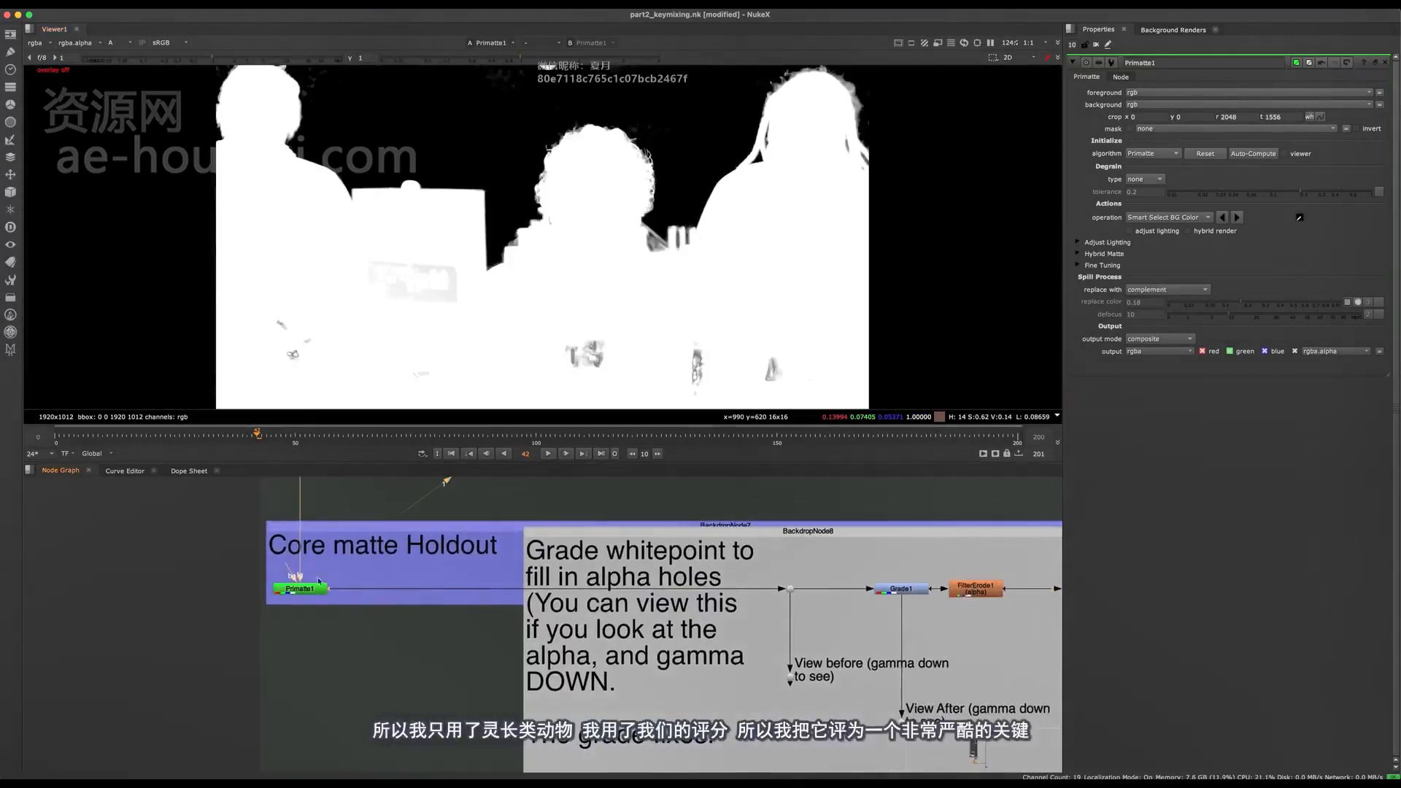
pyautogui.scroll(3, 652, 575)
pyautogui.click(703, 587)
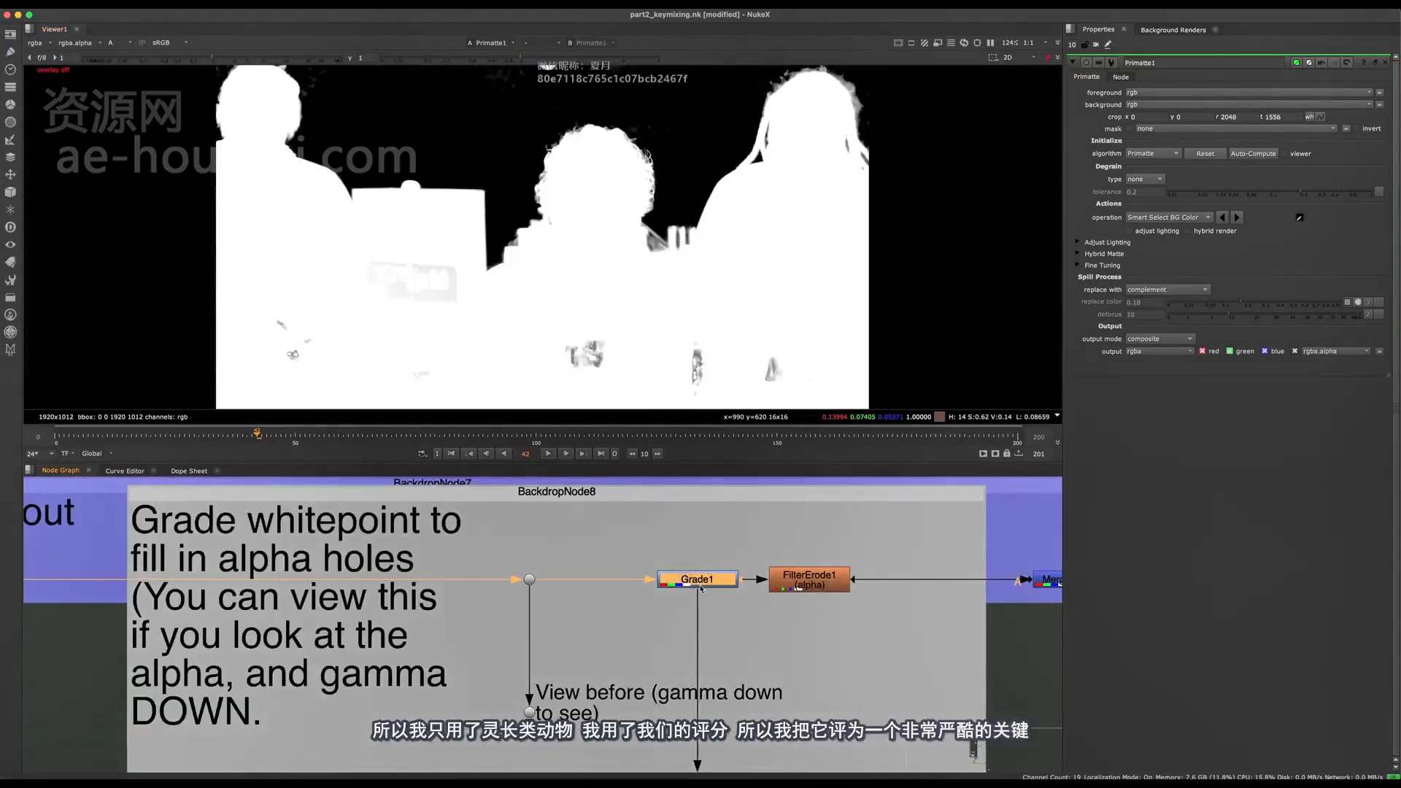
pyautogui.press('1')
pyautogui.doubleClick(702, 584)
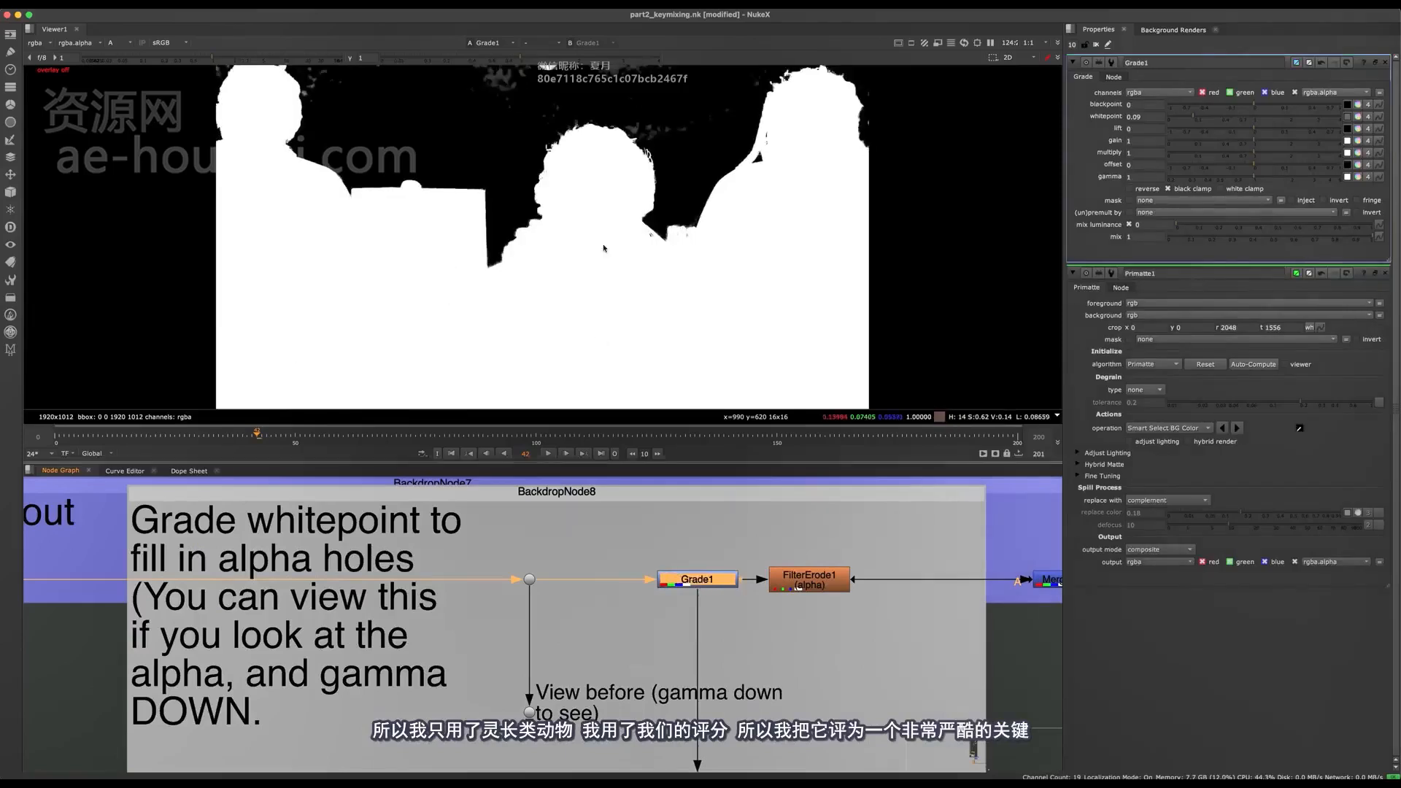
# - Disable and re-enable Grade1 repeatedly to compare the hair edges and interior holes of the matte with and without it
pyautogui.scroll(4, 567, 170)
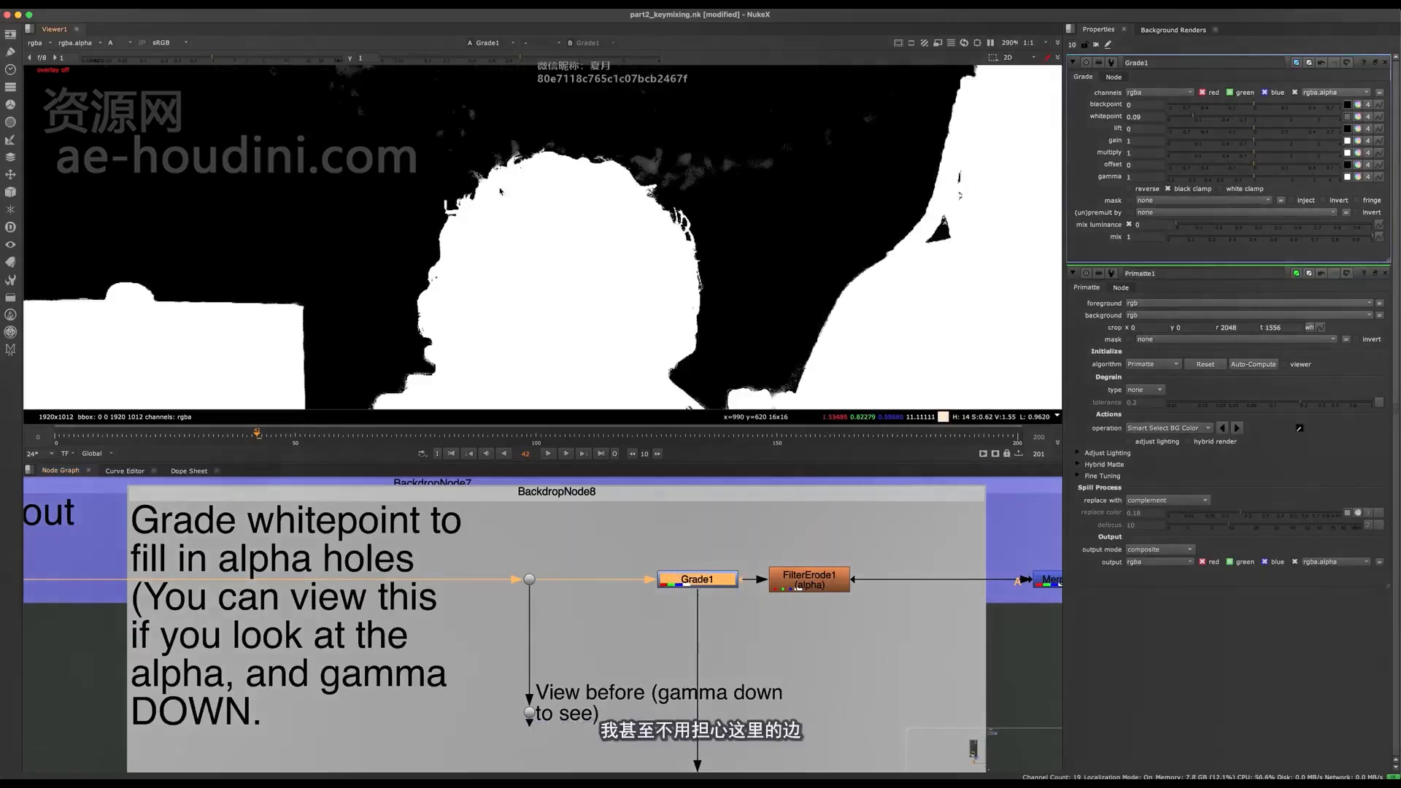
pyautogui.press('d')
pyautogui.scroll(4, 501, 203)
pyautogui.press('d')
pyautogui.press('d')
pyautogui.press('d')
pyautogui.scroll(-5, 532, 146)
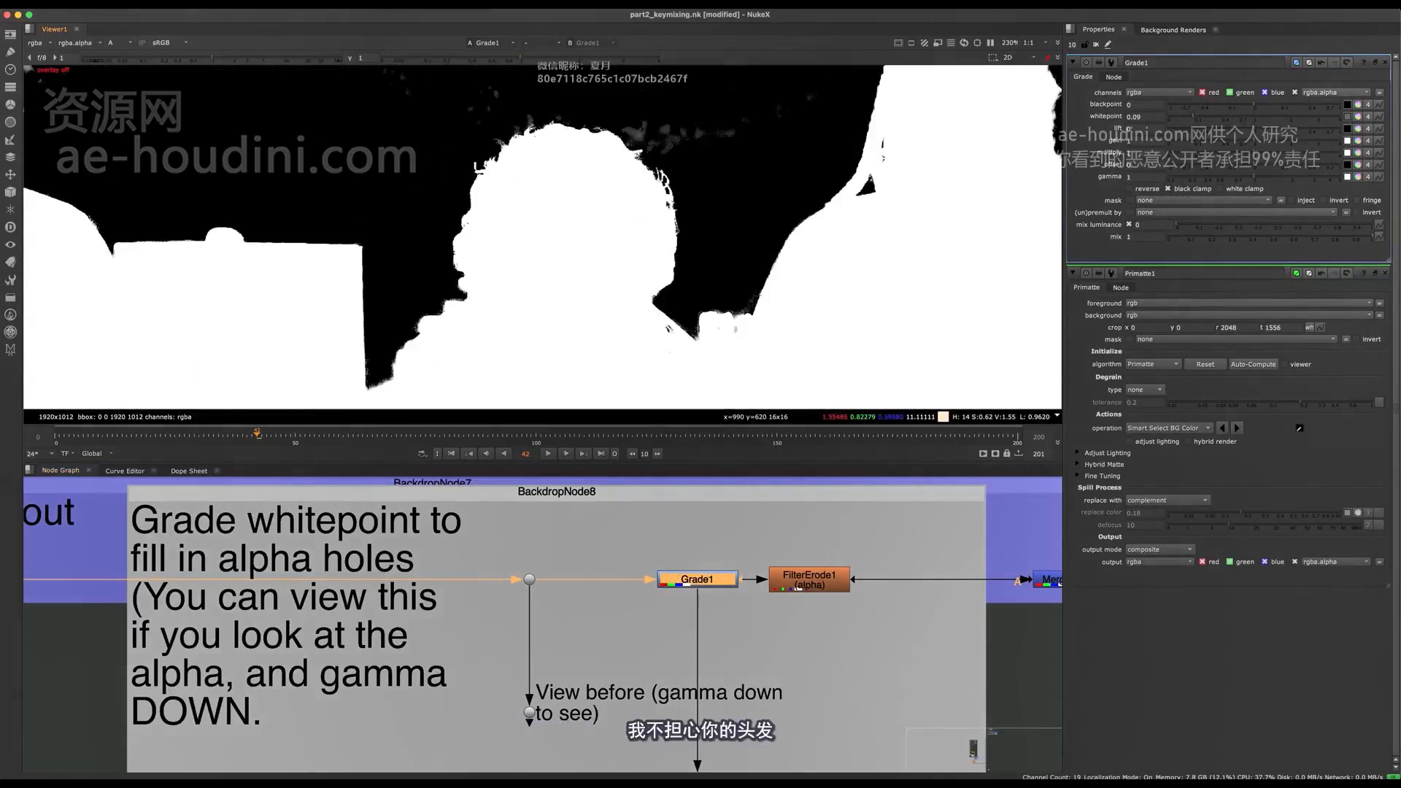
pyautogui.press('d')
pyautogui.scroll(-6, 634, 121)
pyautogui.press('d')
pyautogui.scroll(5, 513, 213)
pyautogui.press('d')
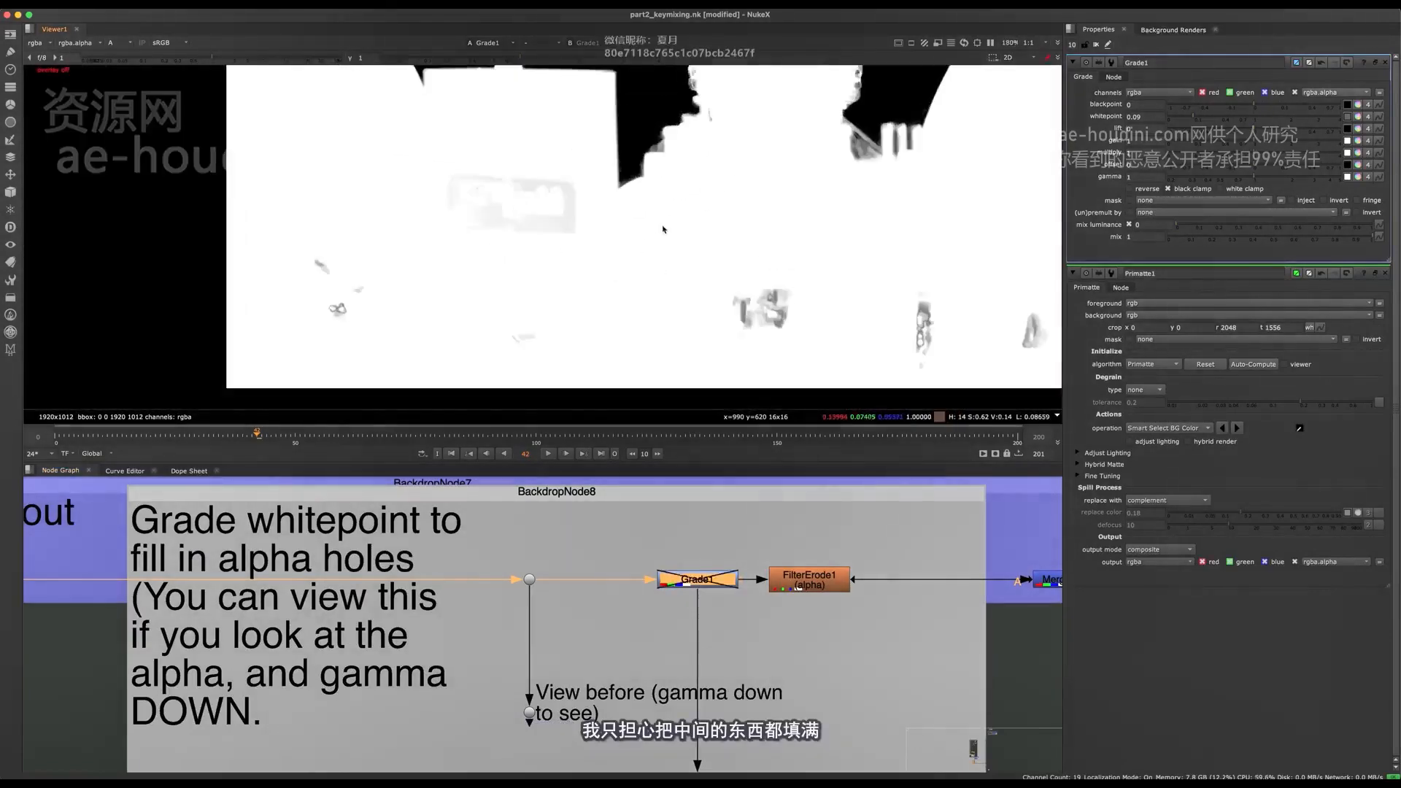
pyautogui.press('d')
pyautogui.moveTo(762, 305); pyautogui.dragTo(603, 278, button='middle')
# - Open the properties of the FilterErode1 node between Grade1 and the max merge
pyautogui.moveTo(822, 575); pyautogui.dragTo(635, 575, button='middle')
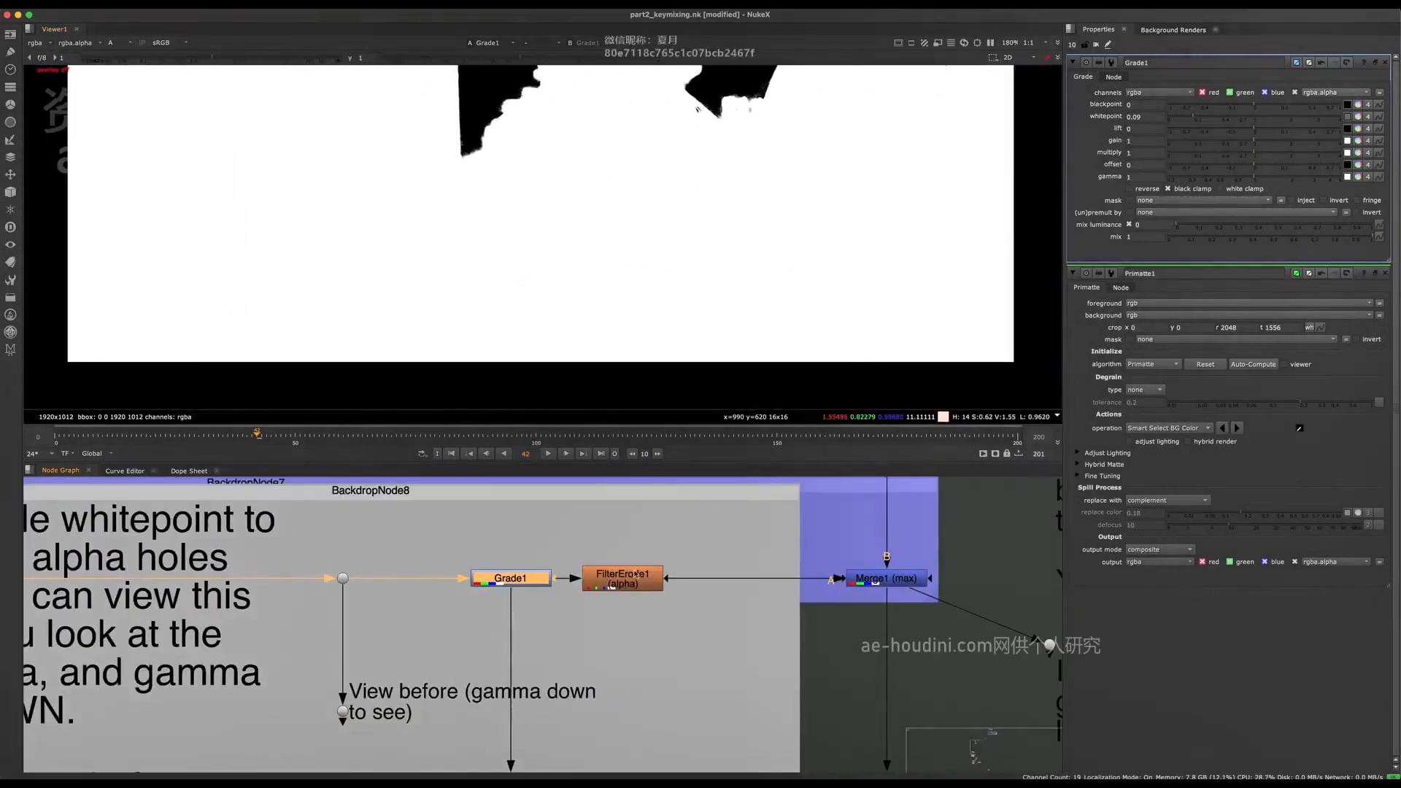
pyautogui.scroll(-5, 543, 299)
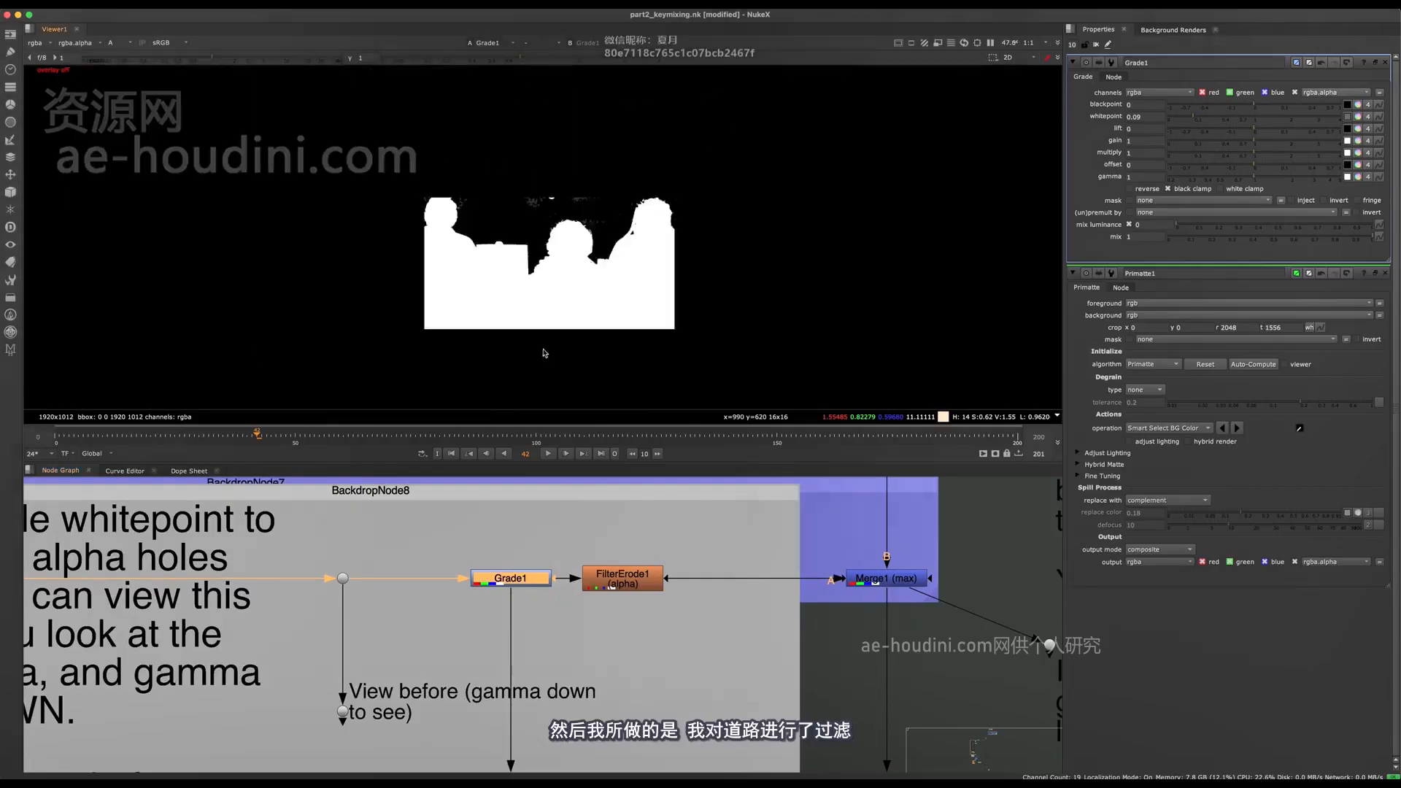
pyautogui.doubleClick(633, 584)
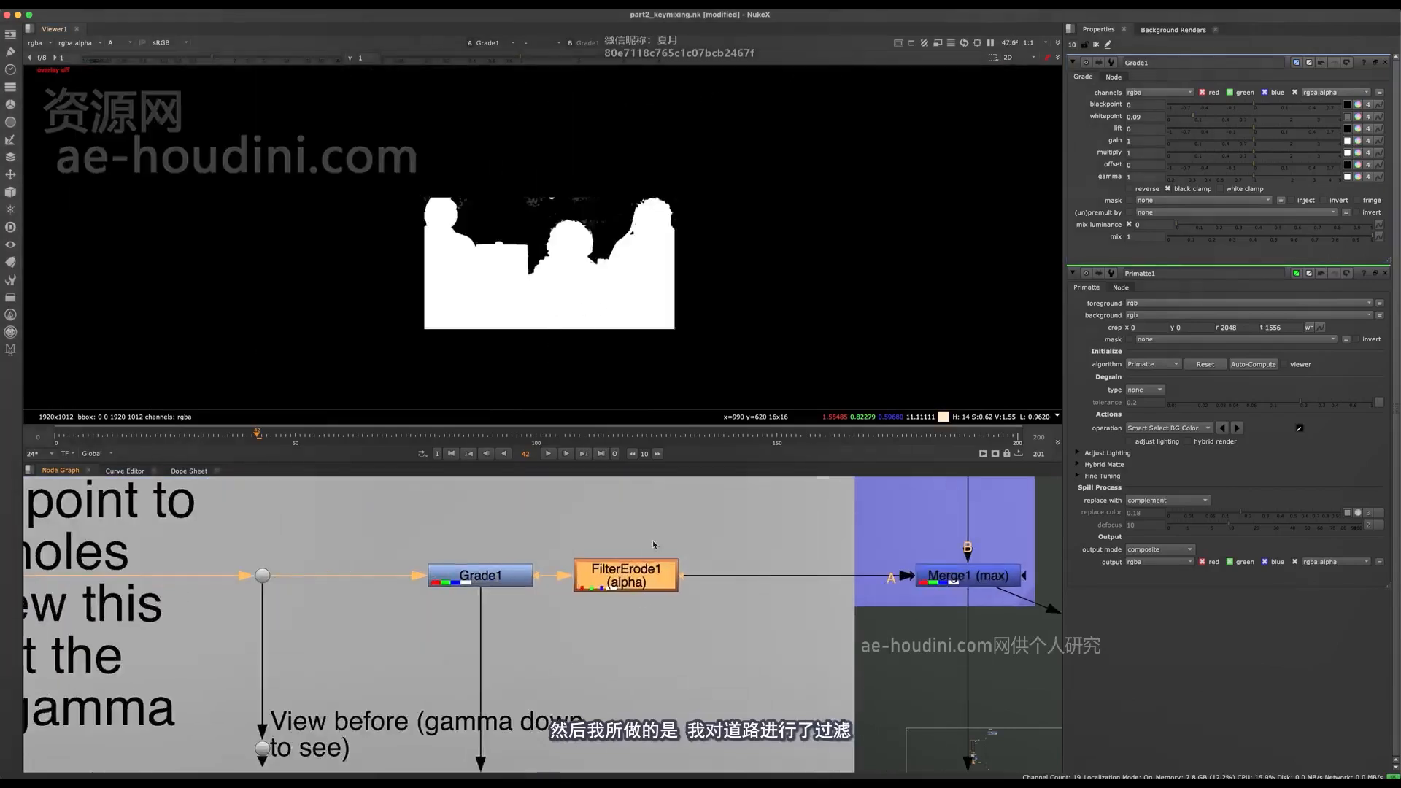
pyautogui.scroll(2, 634, 584)
# - Create an Erode (filter) node above FilterErode1 as a demonstration and delete it again
pyautogui.press('Tab')
pyautogui.write('erod')
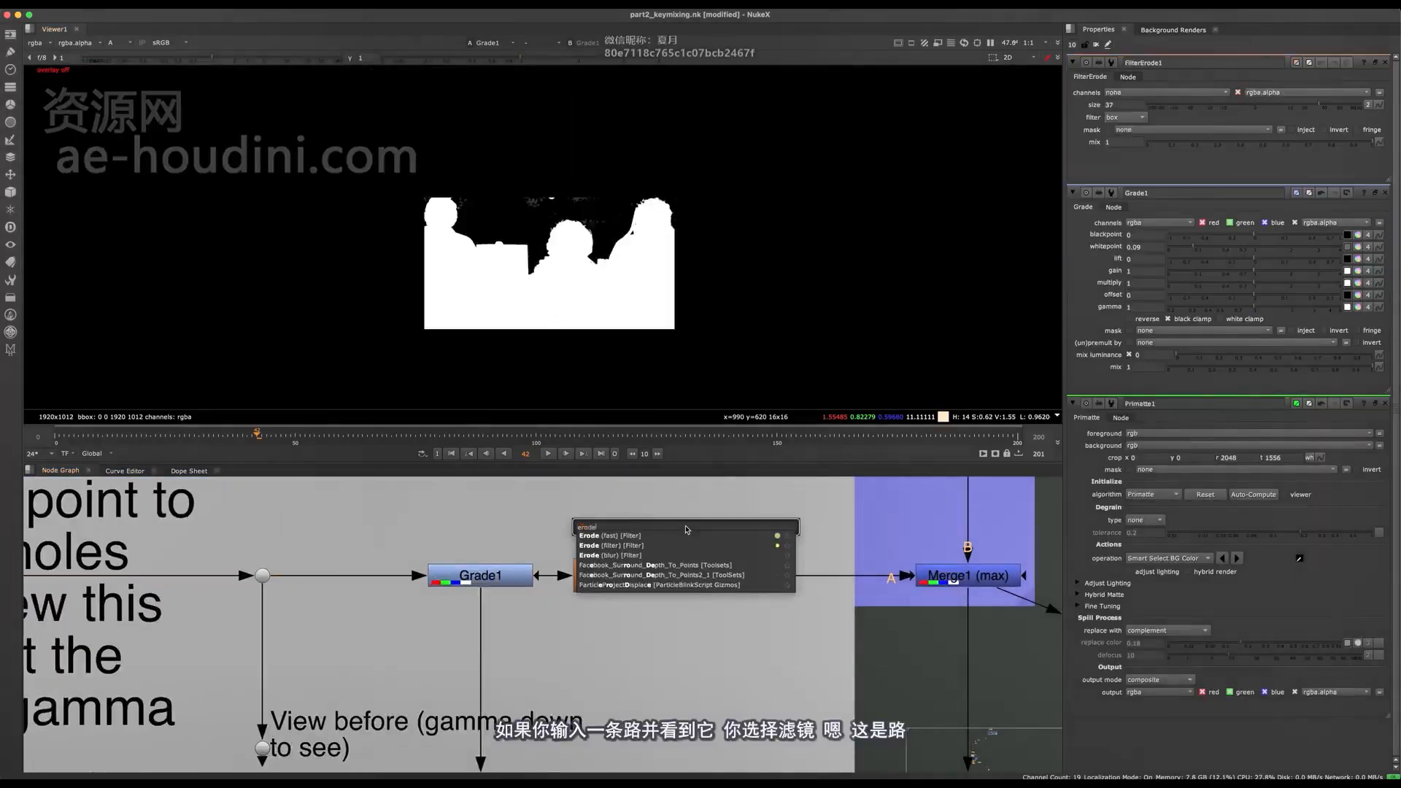
pyautogui.press('Down')
pyautogui.press('Down')
pyautogui.press('Return')
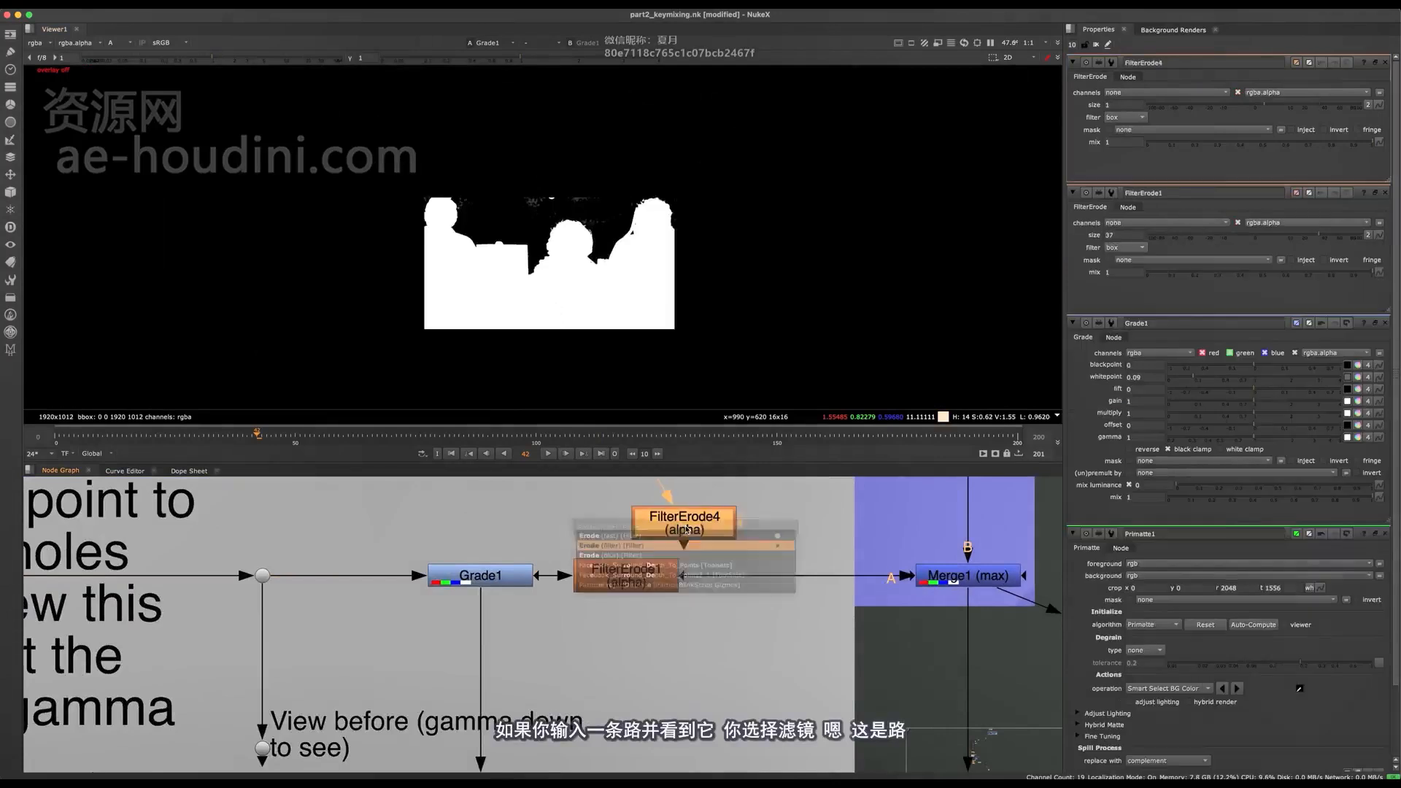
pyautogui.press('Delete')
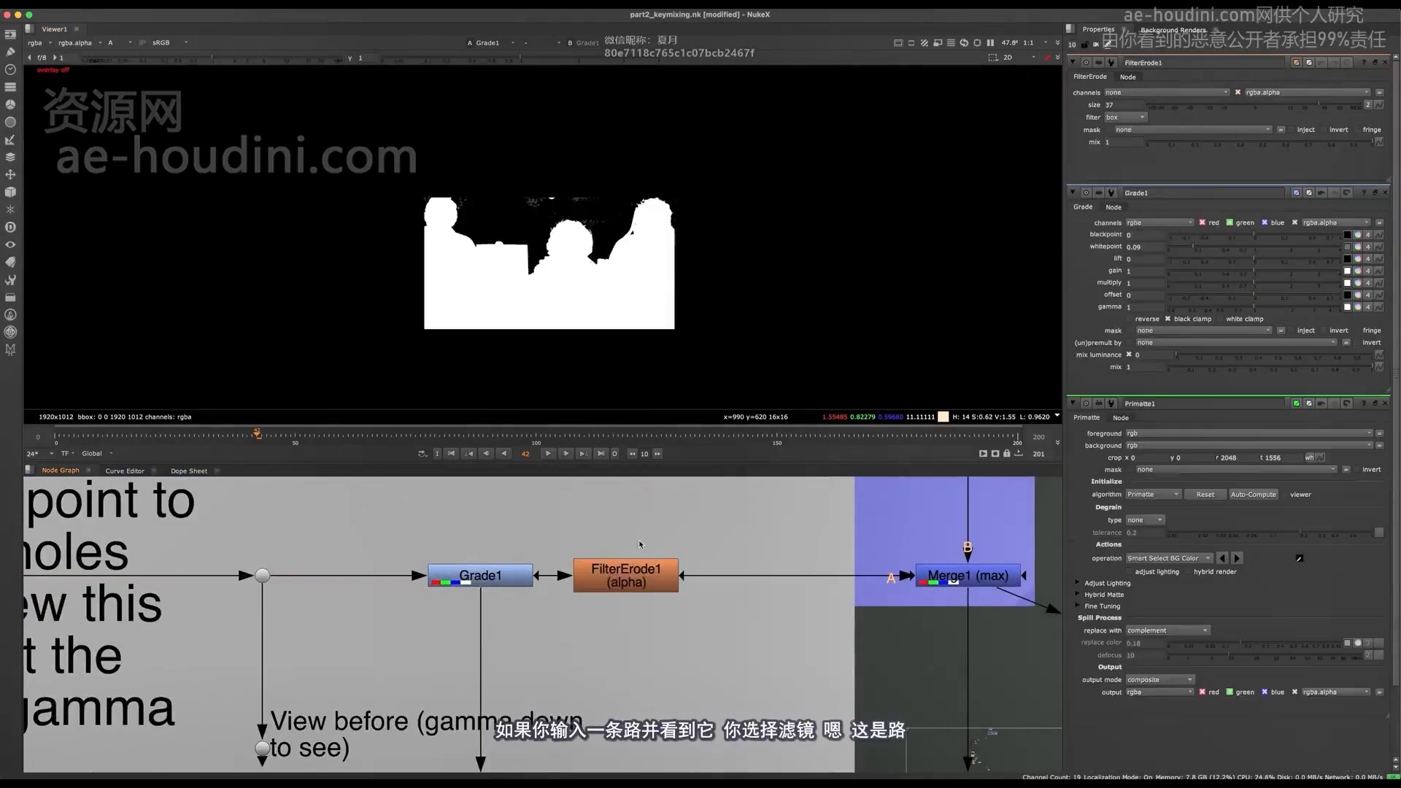
# - Show the FilterErode1 result in the viewer and close the other nodes' properties, keeping only FilterErode1 open
pyautogui.click(638, 584)
pyautogui.press('1')
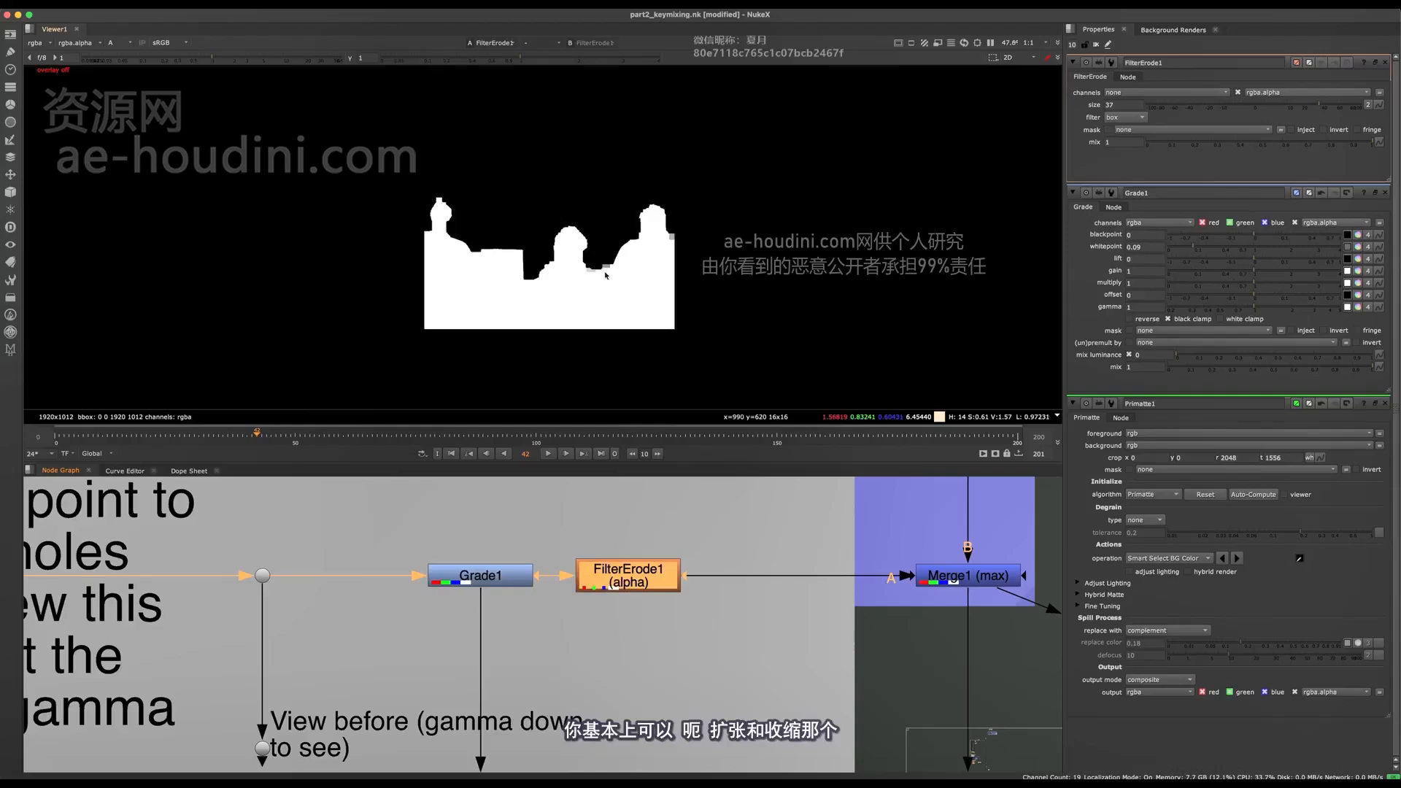
pyautogui.scroll(6, 605, 274)
pyautogui.click(1385, 193)
pyautogui.click(1385, 193)
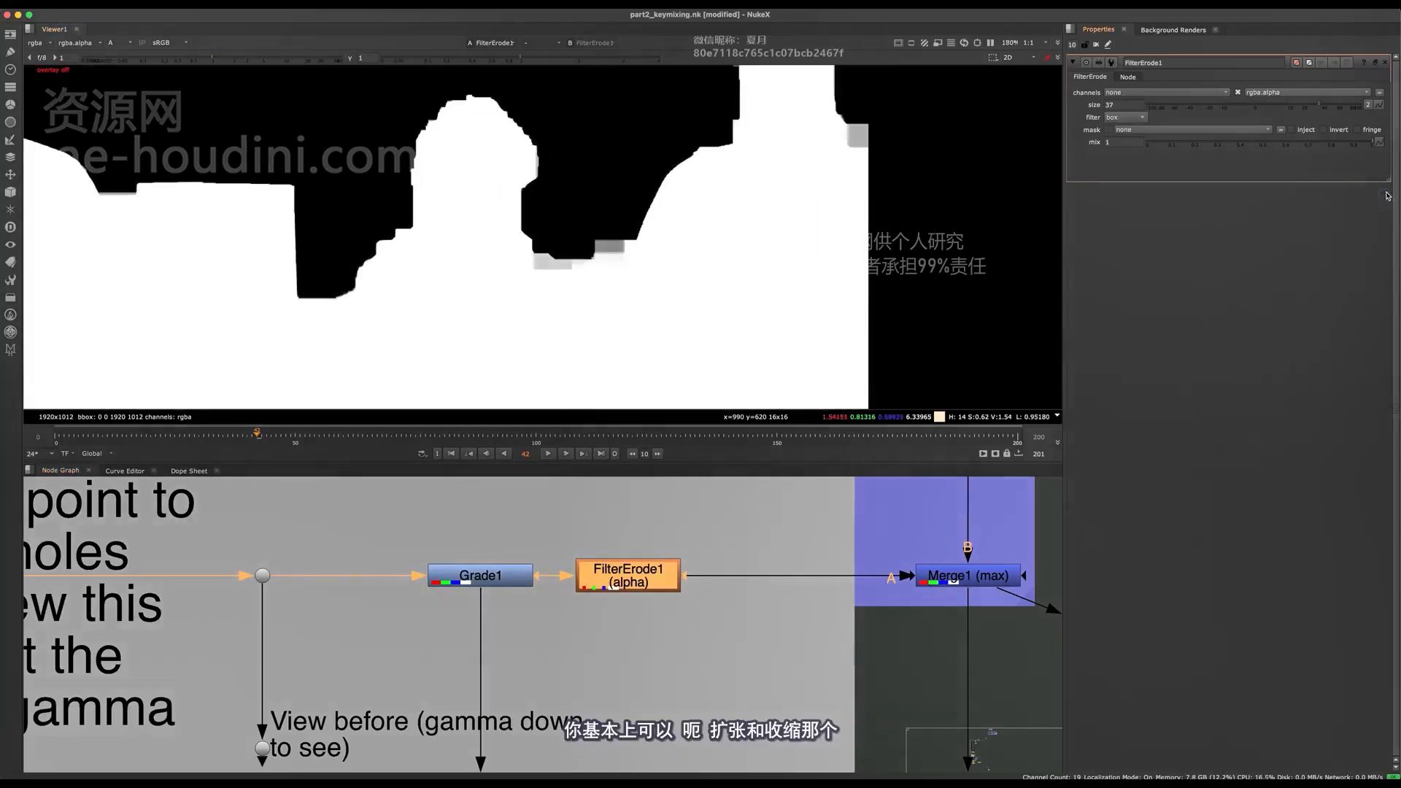
# - Disable and re-enable FilterErode1 to compare the full core matte with the eroded one around the heads
pyautogui.press('d')
pyautogui.moveTo(585, 225); pyautogui.dragTo(626, 240, button='middle')
pyautogui.scroll(-3, 626, 240)
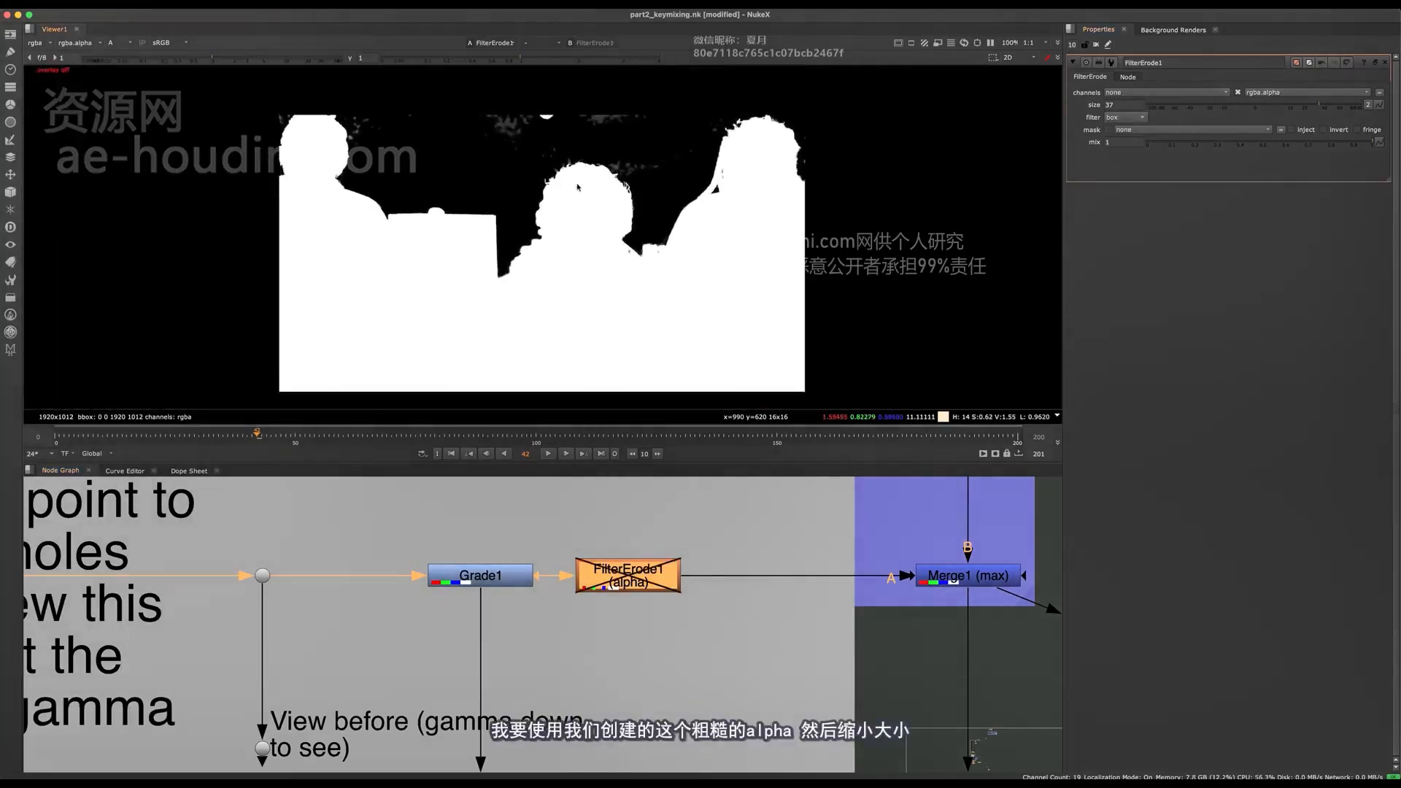
pyautogui.scroll(5, 584, 179)
pyautogui.scroll(-3, 712, 208)
pyautogui.press('d')
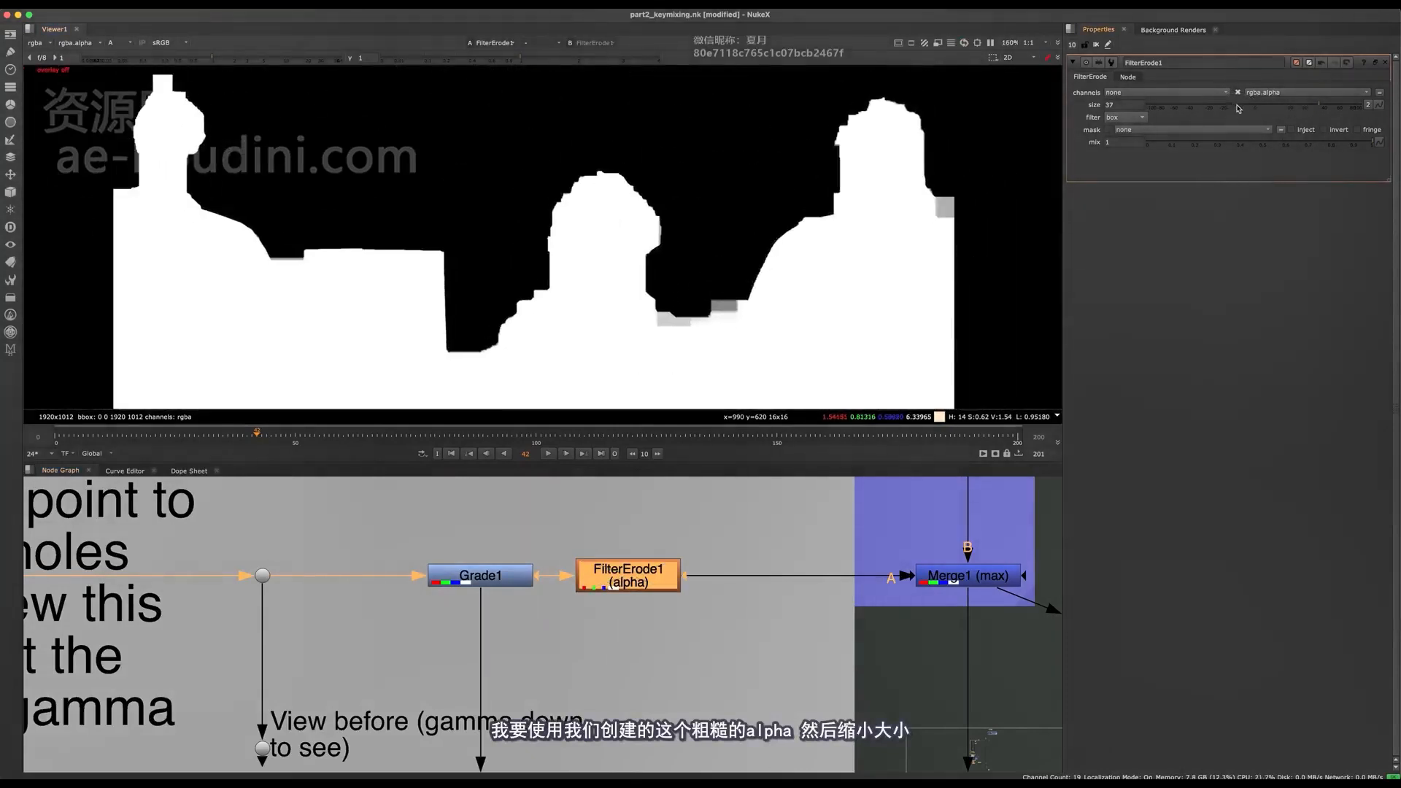
# - Vary the FilterErode1 size to demonstrate how far the matte shrinks, and return it to 37
pyautogui.click(1279, 113)
pyautogui.moveTo(1278, 114); pyautogui.dragTo(1319, 113)
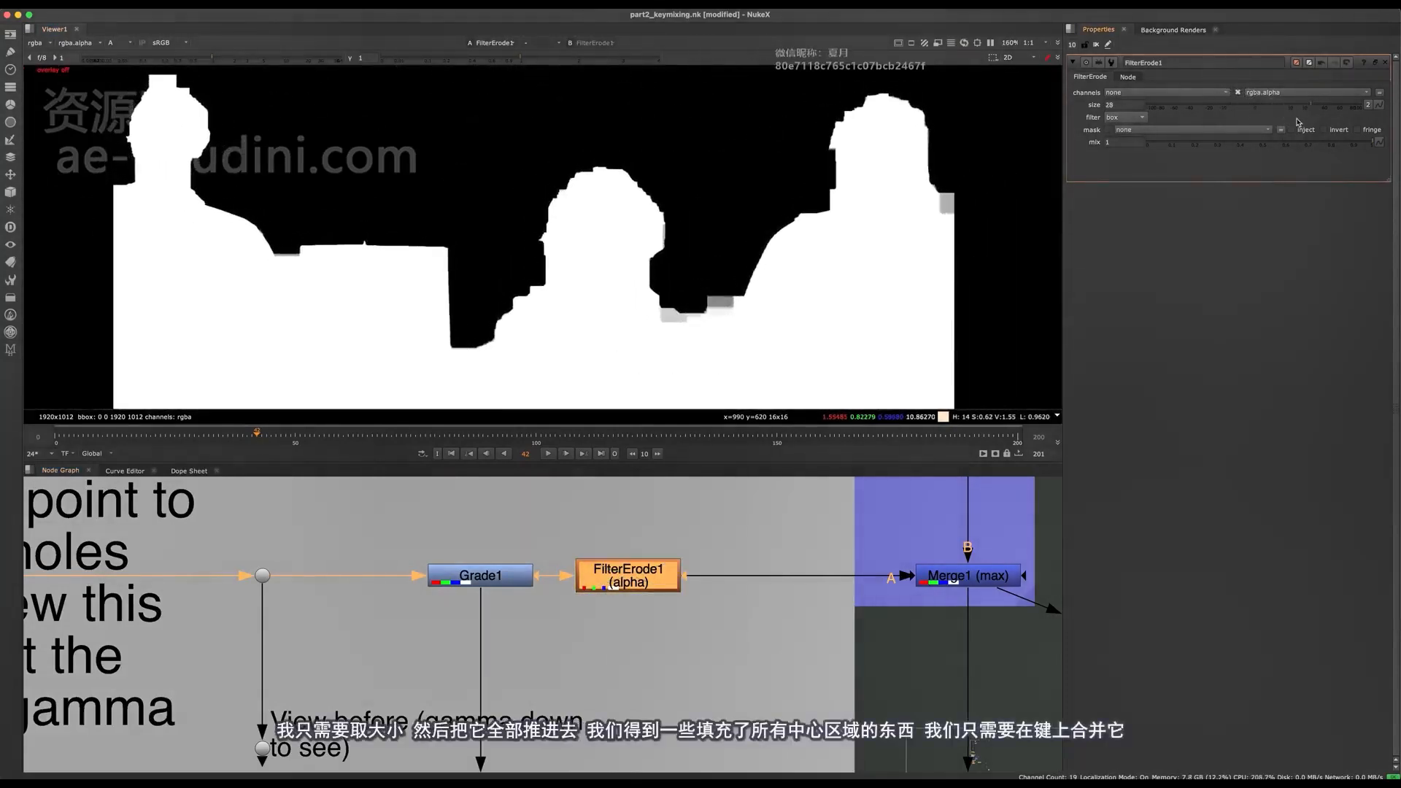
pyautogui.scroll(-2, 614, 216)
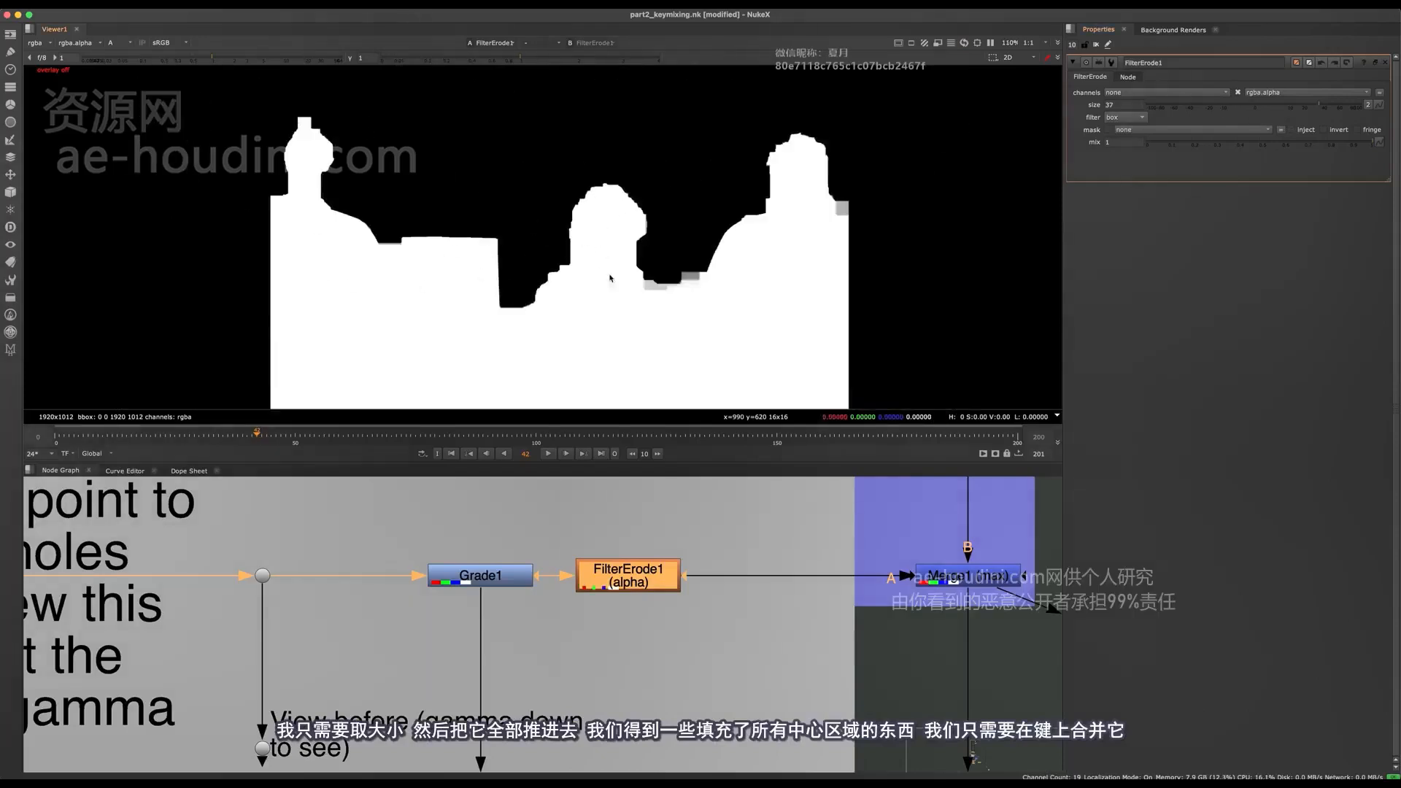
# - Show the Merge1 (max) result in the viewer and open the node's properties
pyautogui.moveTo(622, 613); pyautogui.dragTo(355, 628, button='middle')
pyautogui.click(697, 590)
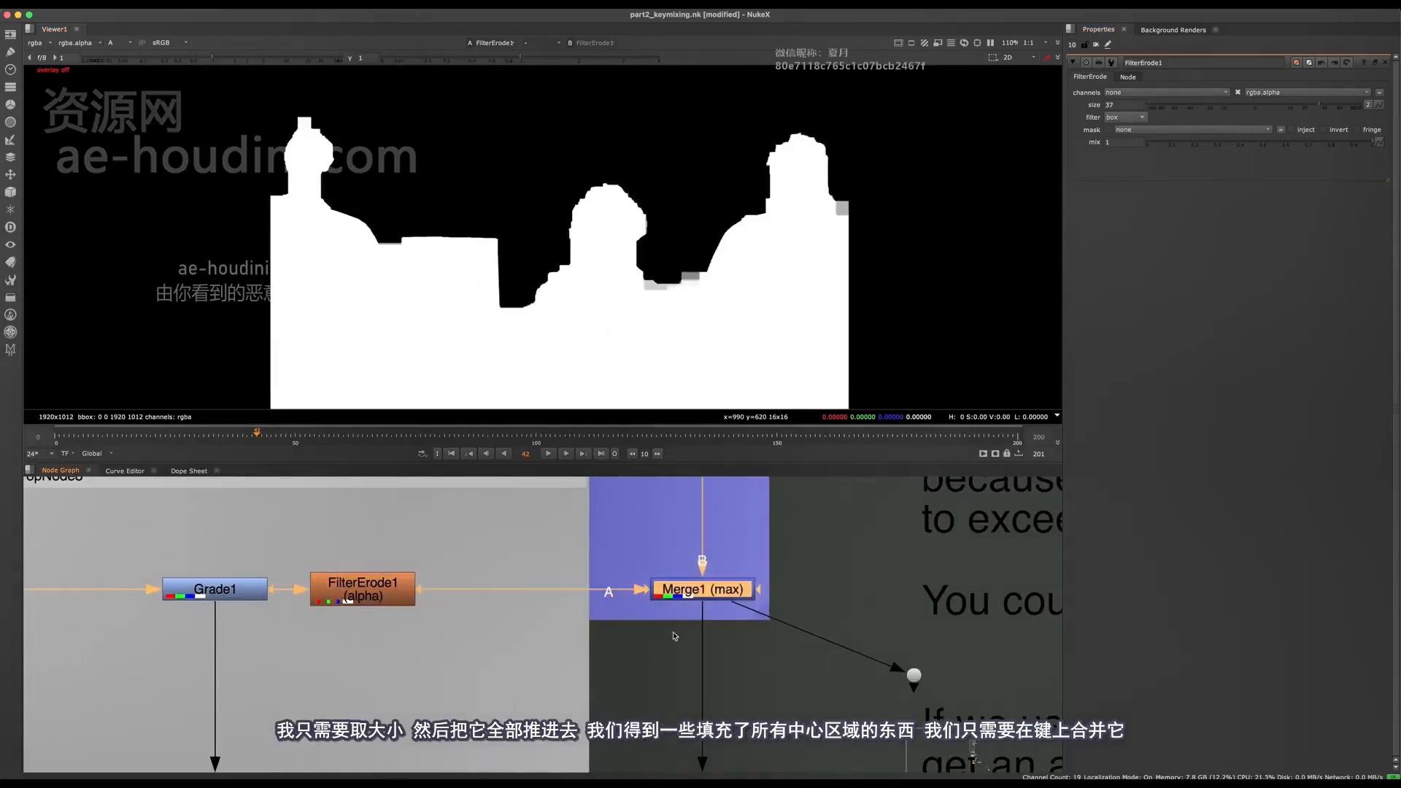
pyautogui.moveTo(689, 500); pyautogui.dragTo(551, 570, button='middle')
pyautogui.press('1')
pyautogui.scroll(2, 571, 683)
pyautogui.moveTo(571, 683); pyautogui.dragTo(577, 639, button='middle')
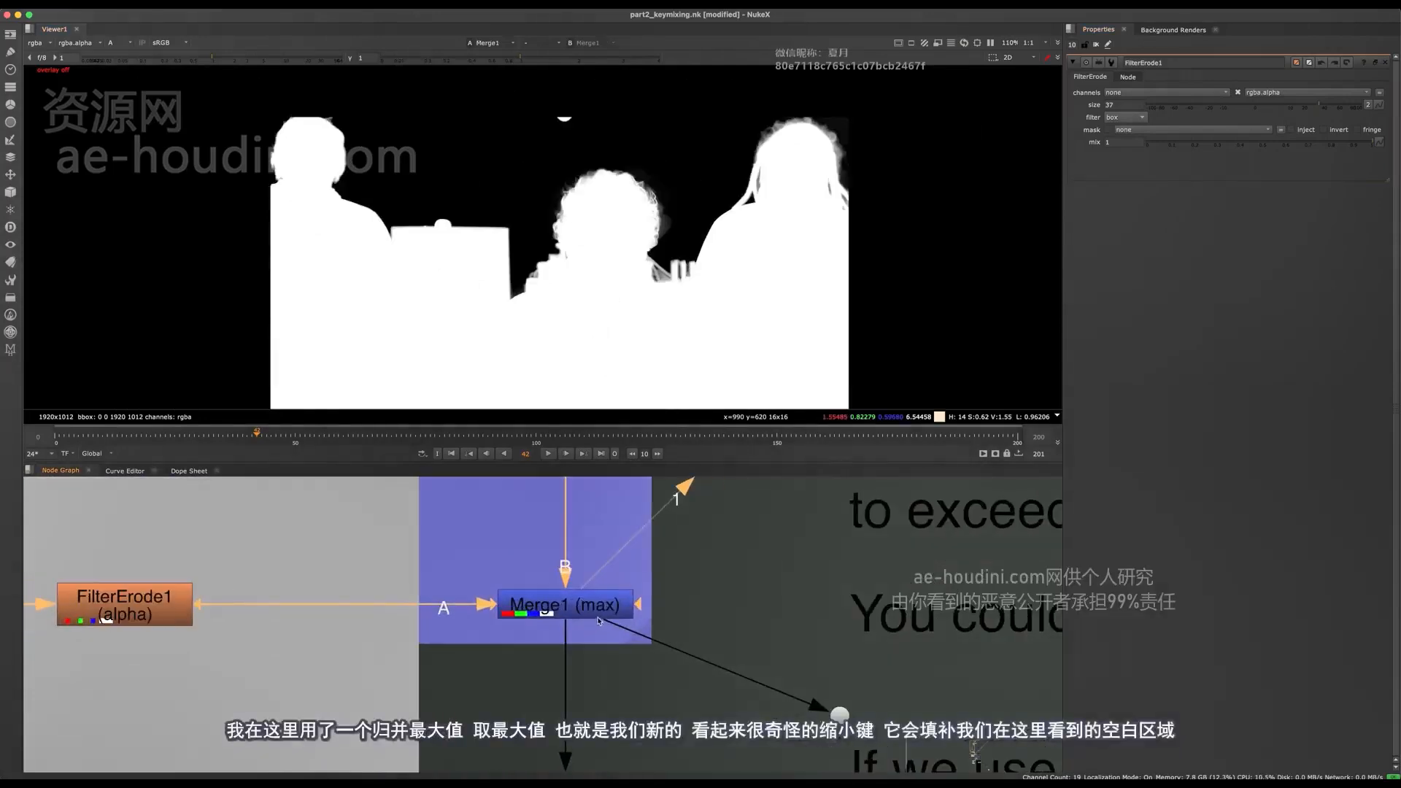
pyautogui.doubleClick(598, 614)
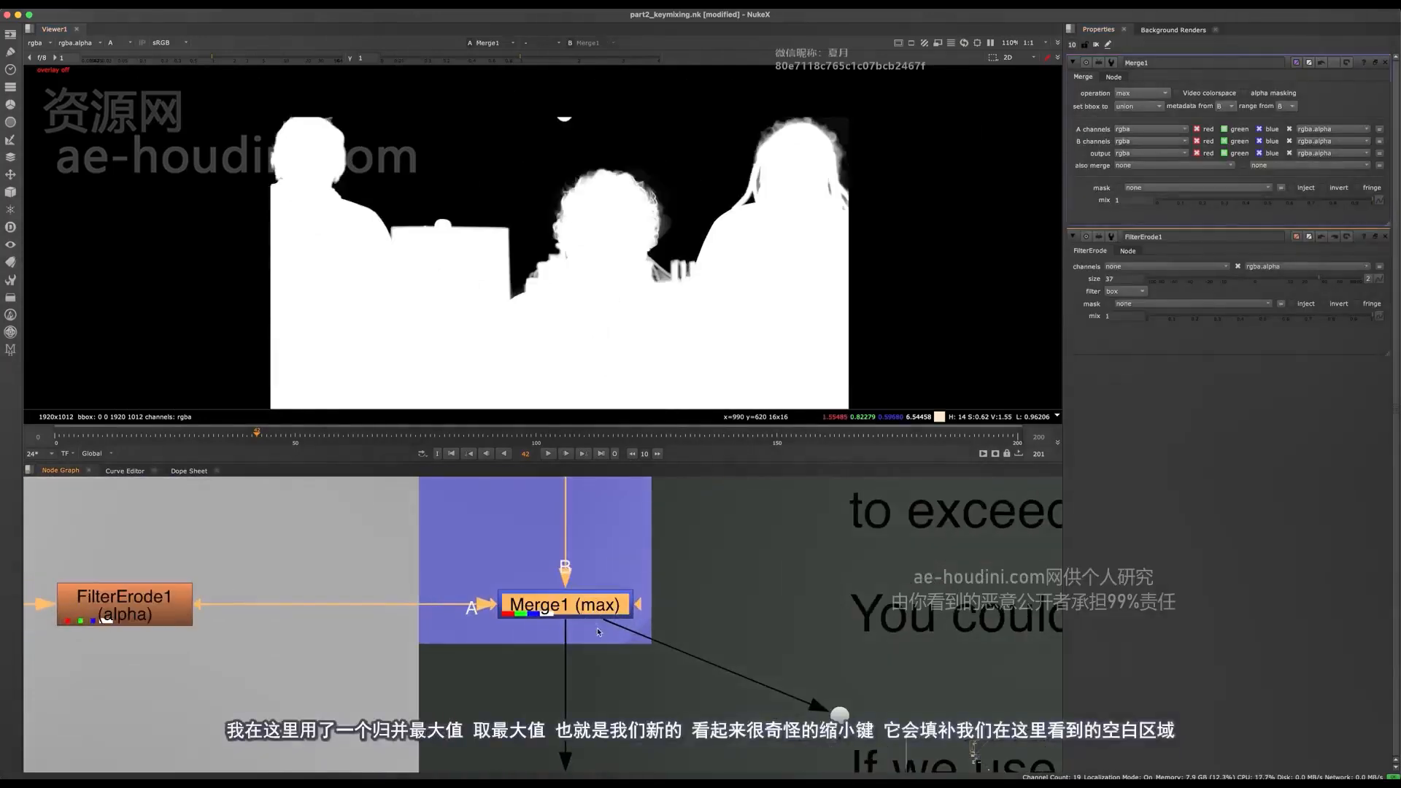
# - Toggle Merge1 off and on, and compare its input matte from FilterErode1 with the merged result
pyautogui.press('d')
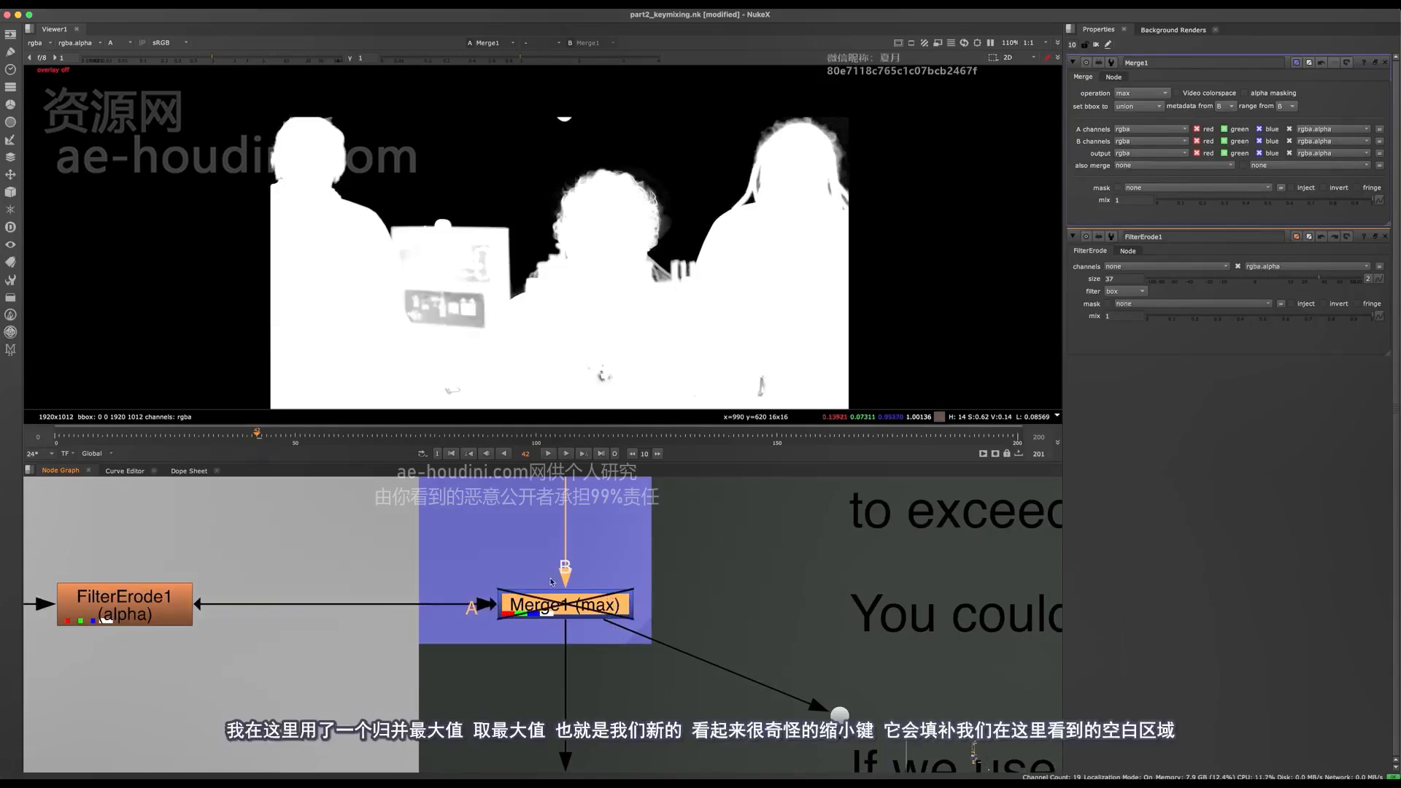
pyautogui.press('d')
pyautogui.moveTo(589, 659); pyautogui.dragTo(704, 683, button='middle')
pyautogui.click(284, 618)
pyautogui.press('1')
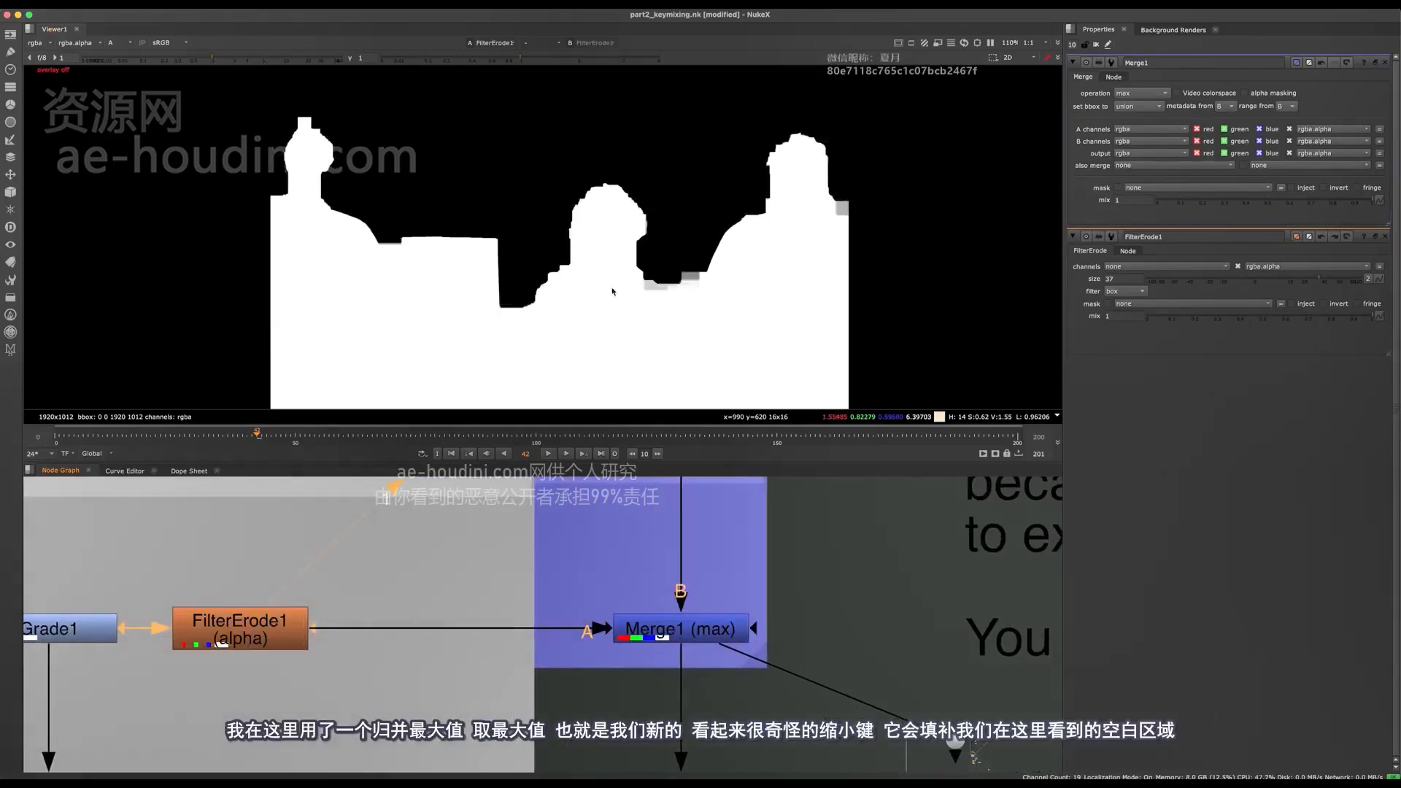
pyautogui.click(695, 626)
pyautogui.press('1')
# - Disable and re-enable Merge1 repeatedly to examine how the eroded matte affects holes in the board and the bodies
pyautogui.click(825, 557)
pyautogui.click(692, 627)
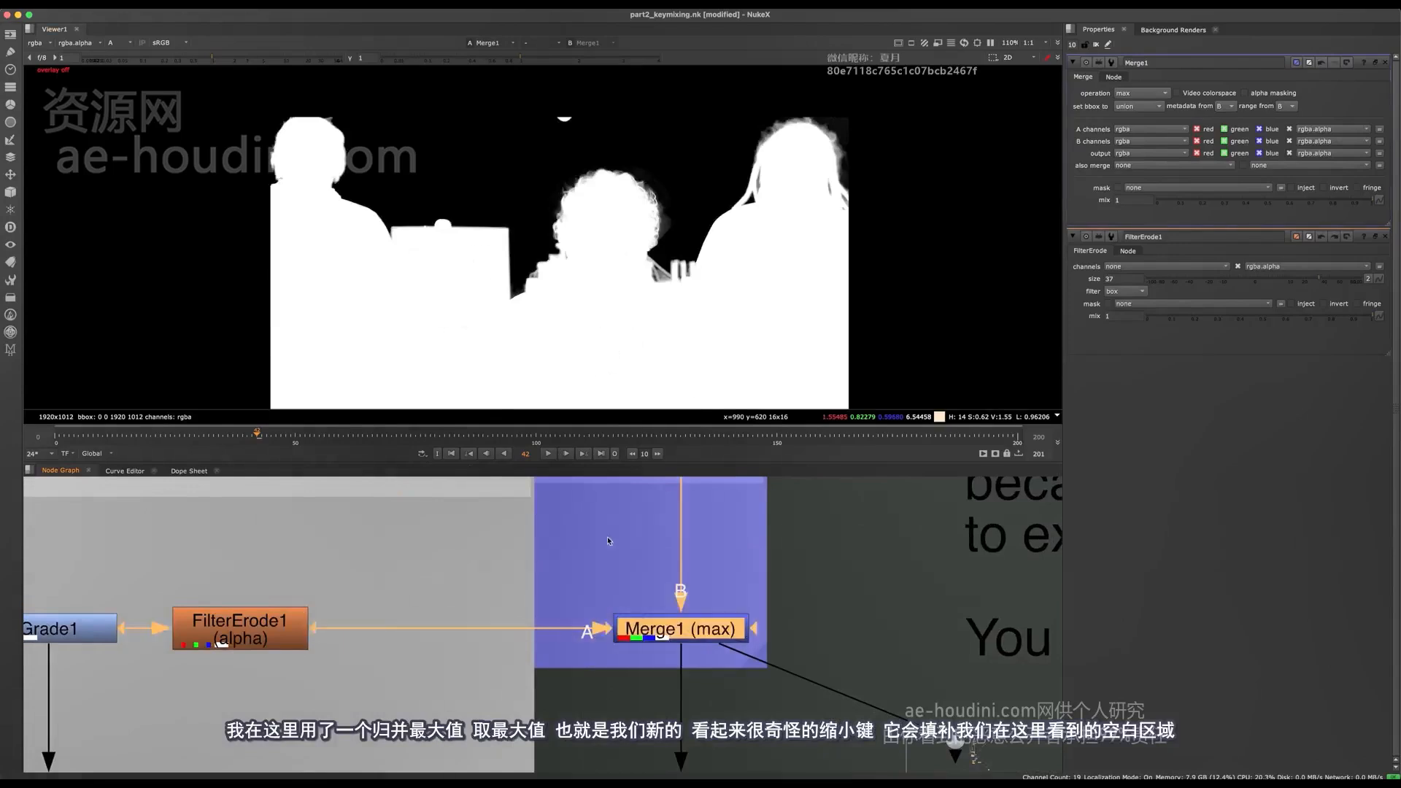
pyautogui.press('d')
pyautogui.press('d')
pyautogui.press('d')
pyautogui.press('d')
pyautogui.scroll(3, 445, 259)
pyautogui.press('d')
pyautogui.press('d')
pyautogui.press('d')
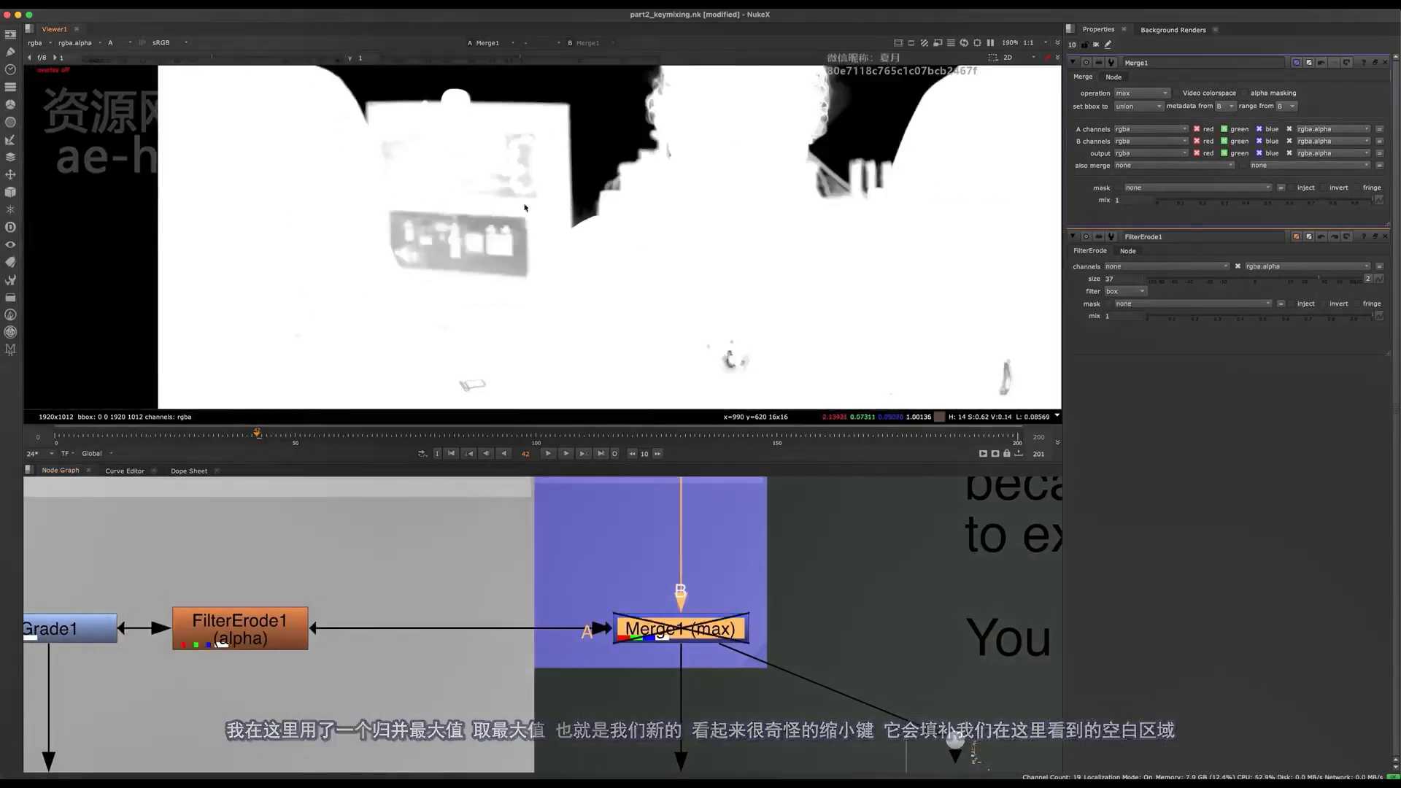
pyautogui.press('d')
pyautogui.scroll(-2, 384, 228)
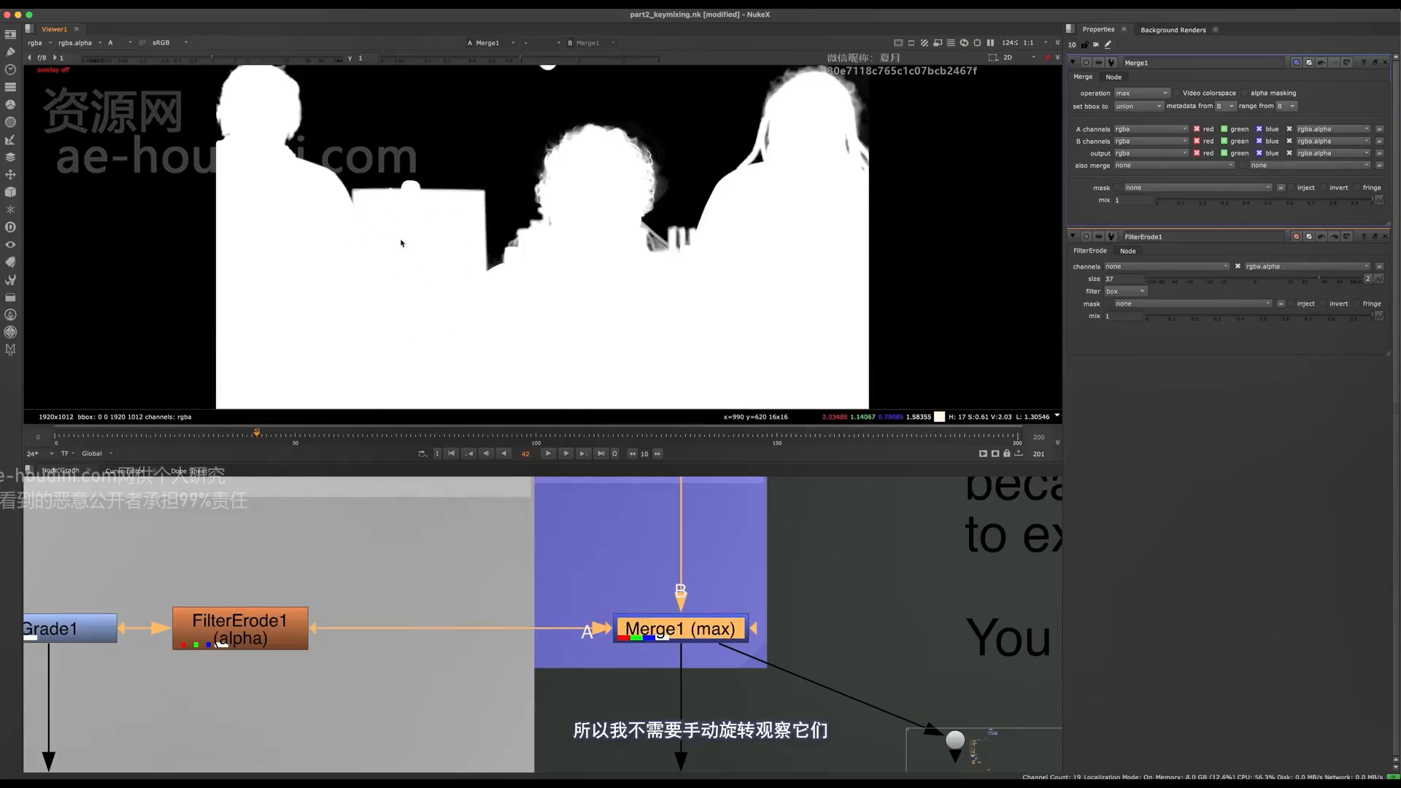
# - View Grade1, FilterErode1 and Merge1 one after another to review how the core matte is built and combined
pyautogui.click(313, 679)
pyautogui.moveTo(102, 575); pyautogui.dragTo(265, 557, button='middle')
pyautogui.click(227, 607)
pyautogui.press('1')
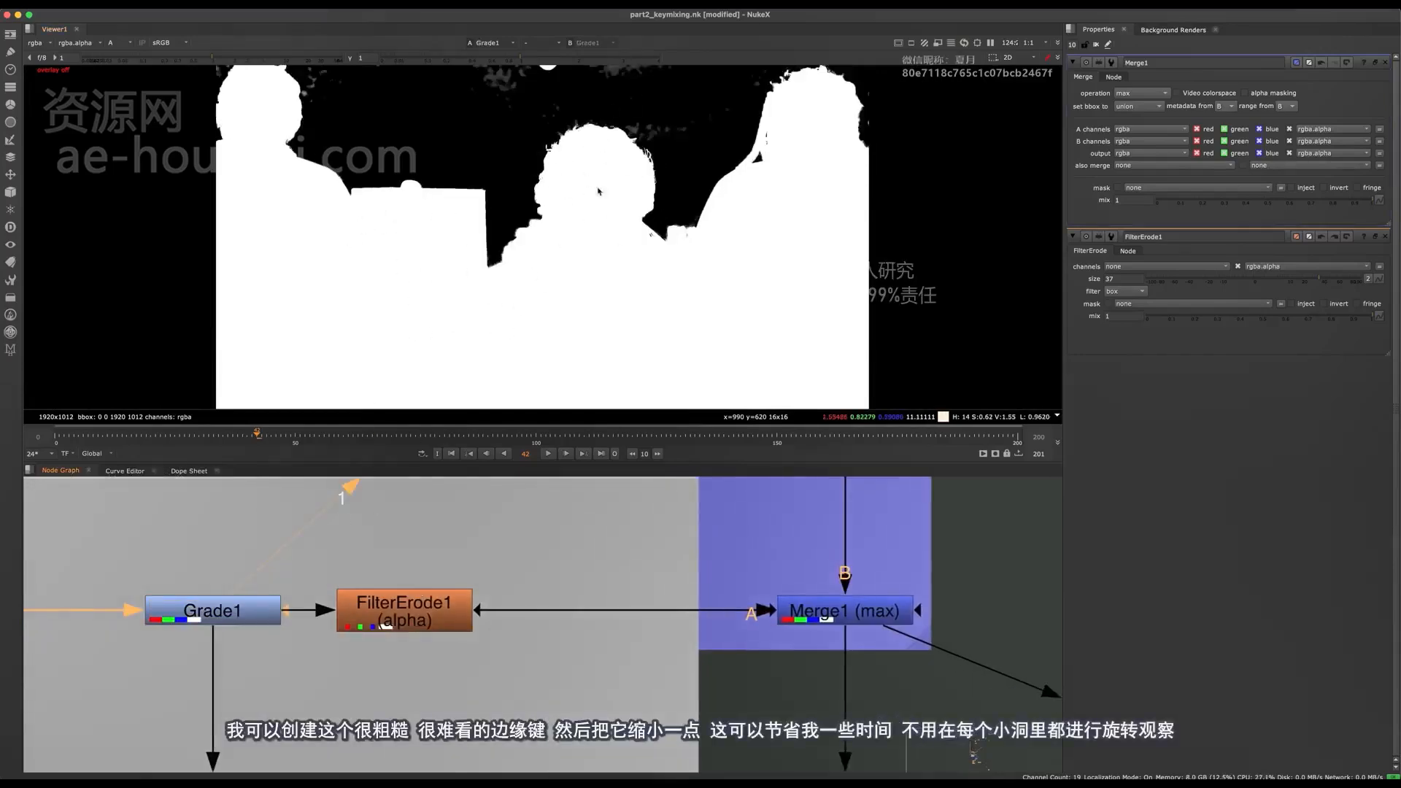
pyautogui.click(338, 701)
pyautogui.click(399, 619)
pyautogui.press('1')
pyautogui.moveTo(728, 497); pyautogui.dragTo(429, 535, button='middle')
pyautogui.moveTo(501, 528); pyautogui.dragTo(800, 659)
pyautogui.press('1')
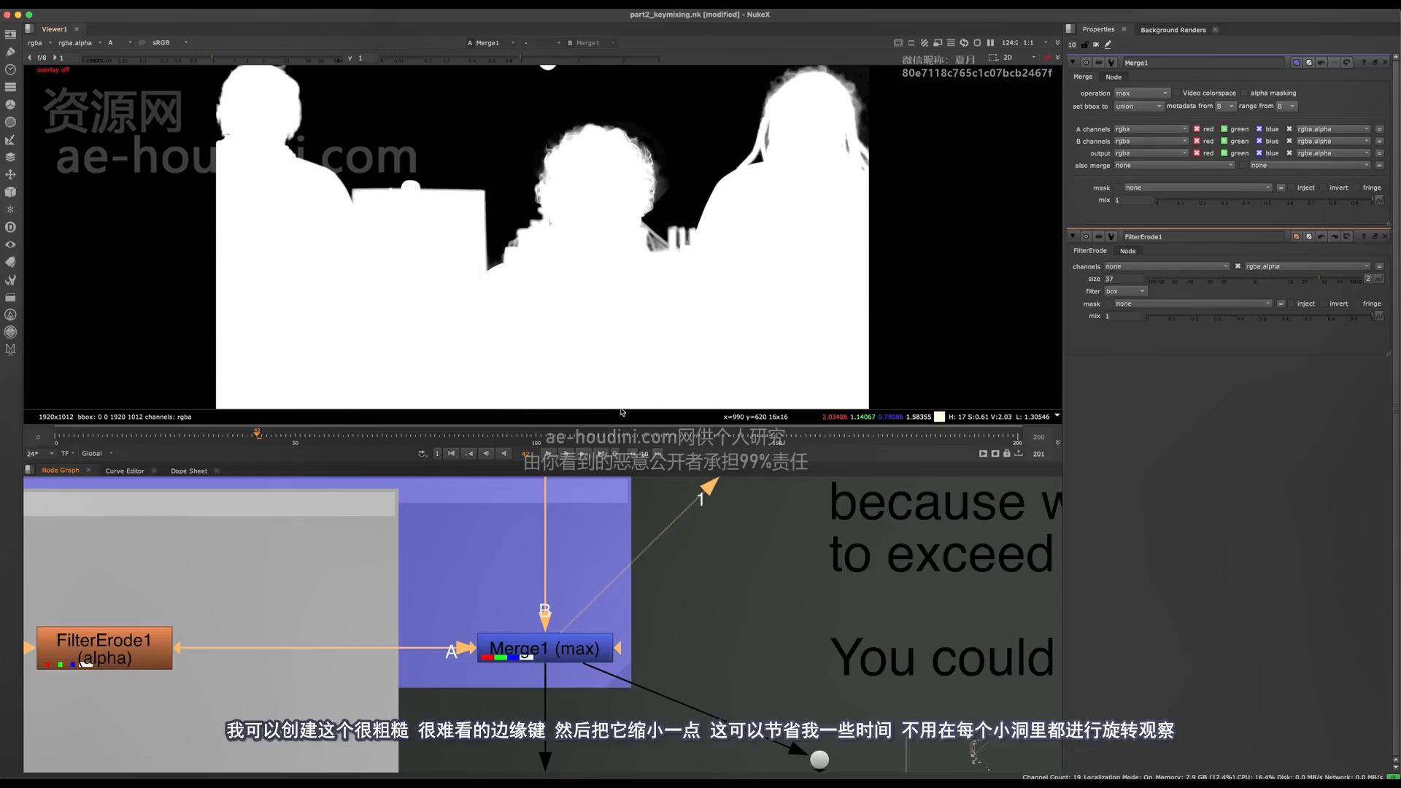
# - Enlarge the node graph and review the core matte holdout notes and the key clean-up section below it
pyautogui.scroll(-5, 512, 657)
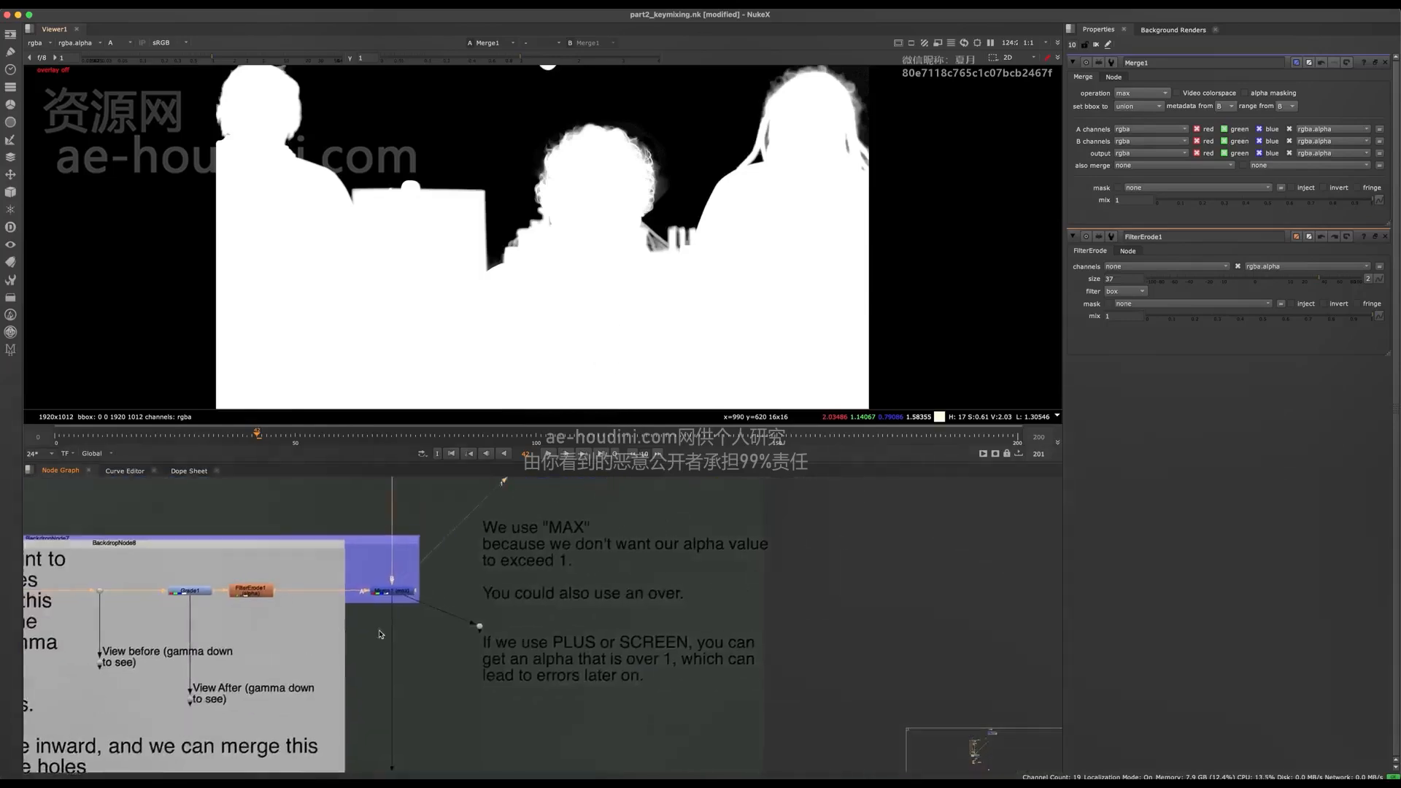
pyautogui.press('space')
pyautogui.moveTo(512, 664); pyautogui.dragTo(616, 526, button='middle')
pyautogui.click(644, 595)
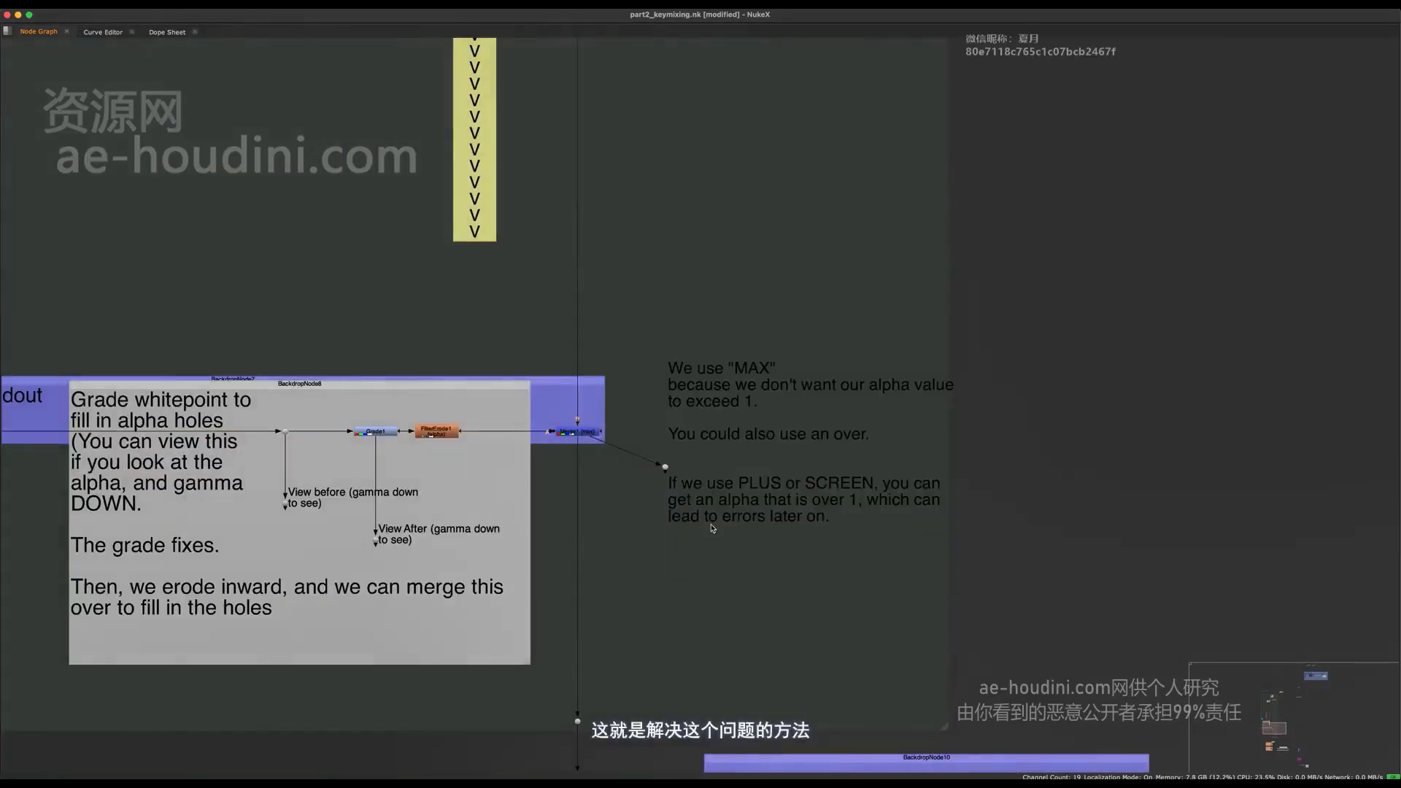
pyautogui.moveTo(707, 649); pyautogui.dragTo(780, 483, button='middle')
pyautogui.moveTo(793, 504); pyautogui.dragTo(610, 607)
pyautogui.moveTo(640, 505); pyautogui.dragTo(573, 360, button='middle')
pyautogui.moveTo(628, 581); pyautogui.dragTo(638, 390, button='middle')
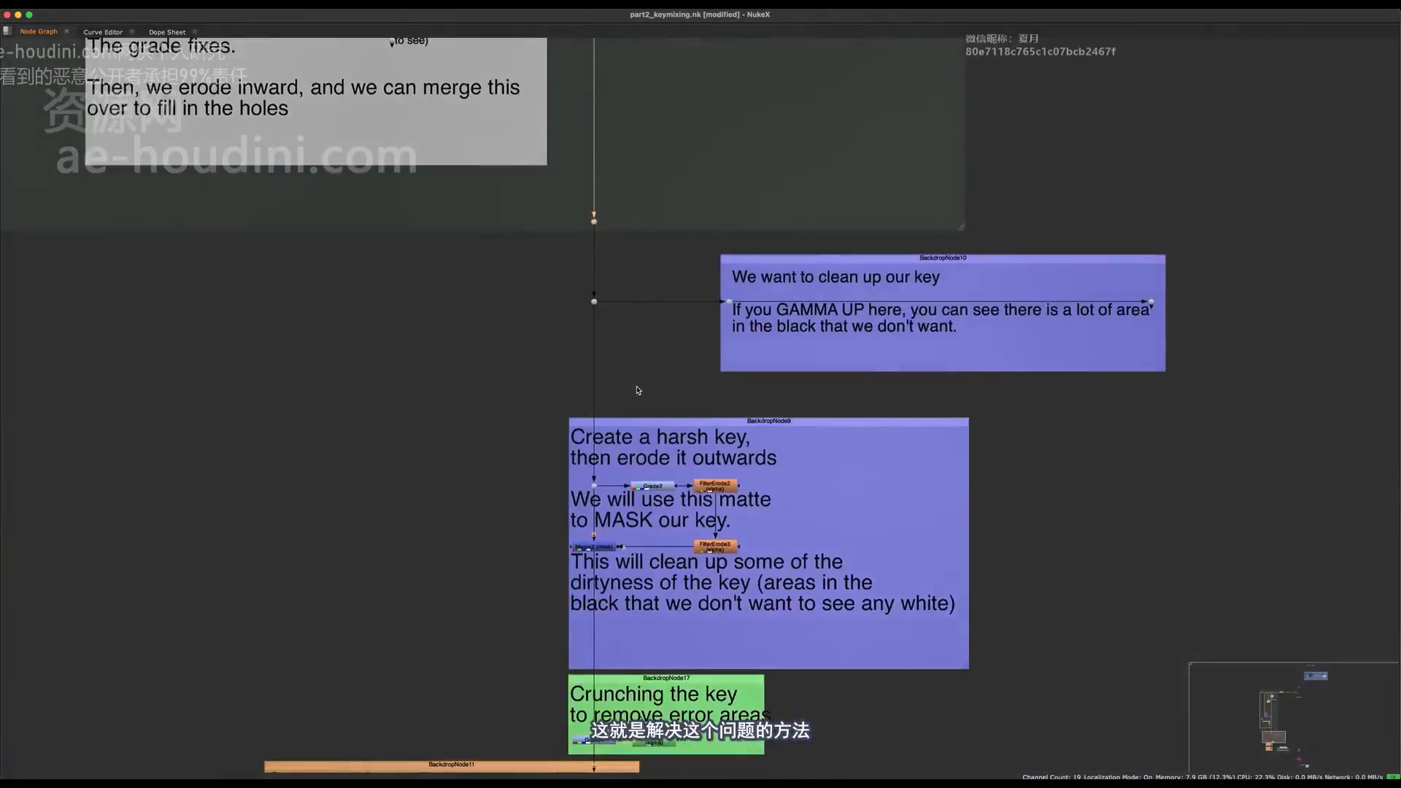
pyautogui.moveTo(590, 138); pyautogui.dragTo(602, 441, button='middle')
pyautogui.moveTo(620, 373); pyautogui.dragTo(1070, 396, button='middle')
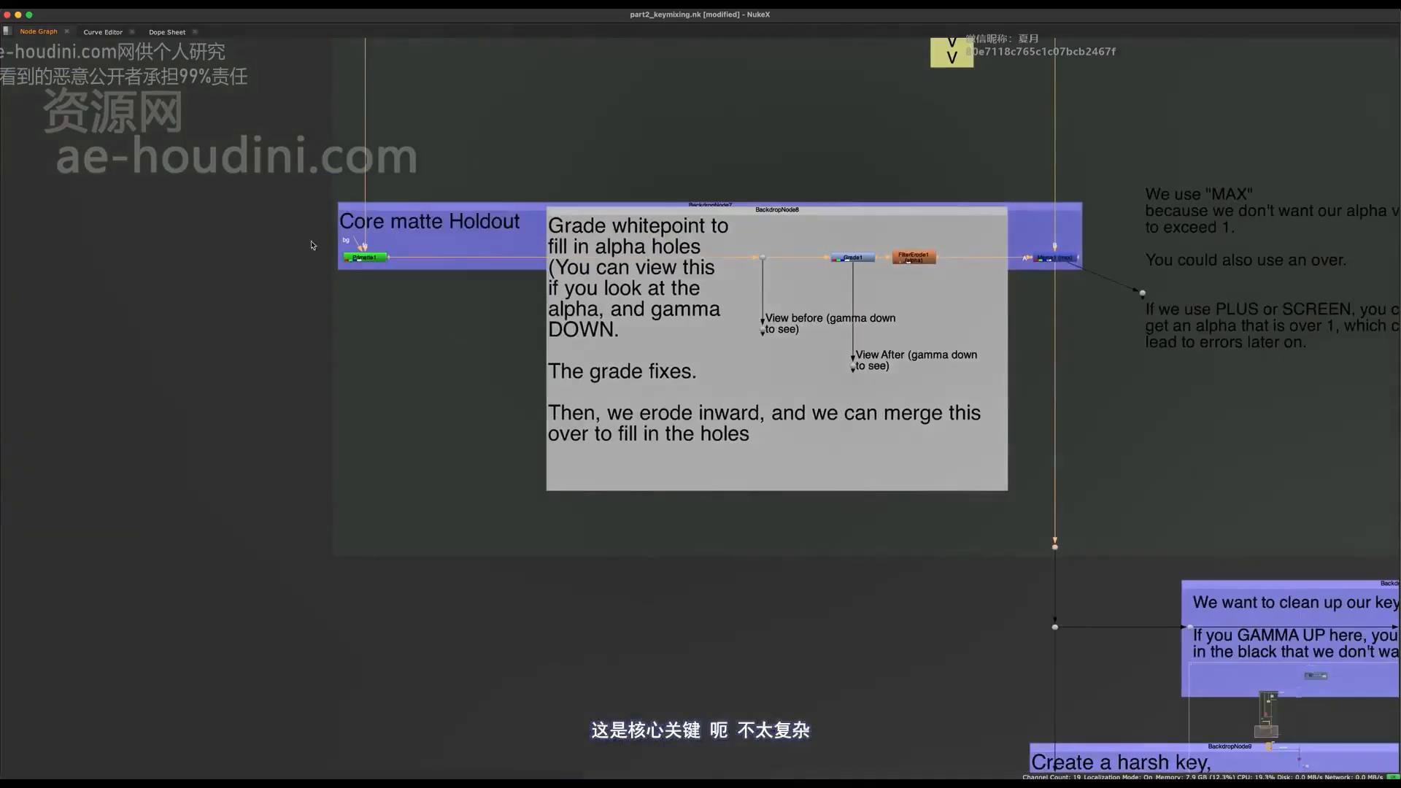
pyautogui.moveTo(1104, 502); pyautogui.dragTo(472, 332, button='middle')
pyautogui.moveTo(491, 412); pyautogui.dragTo(552, 364, button='middle')
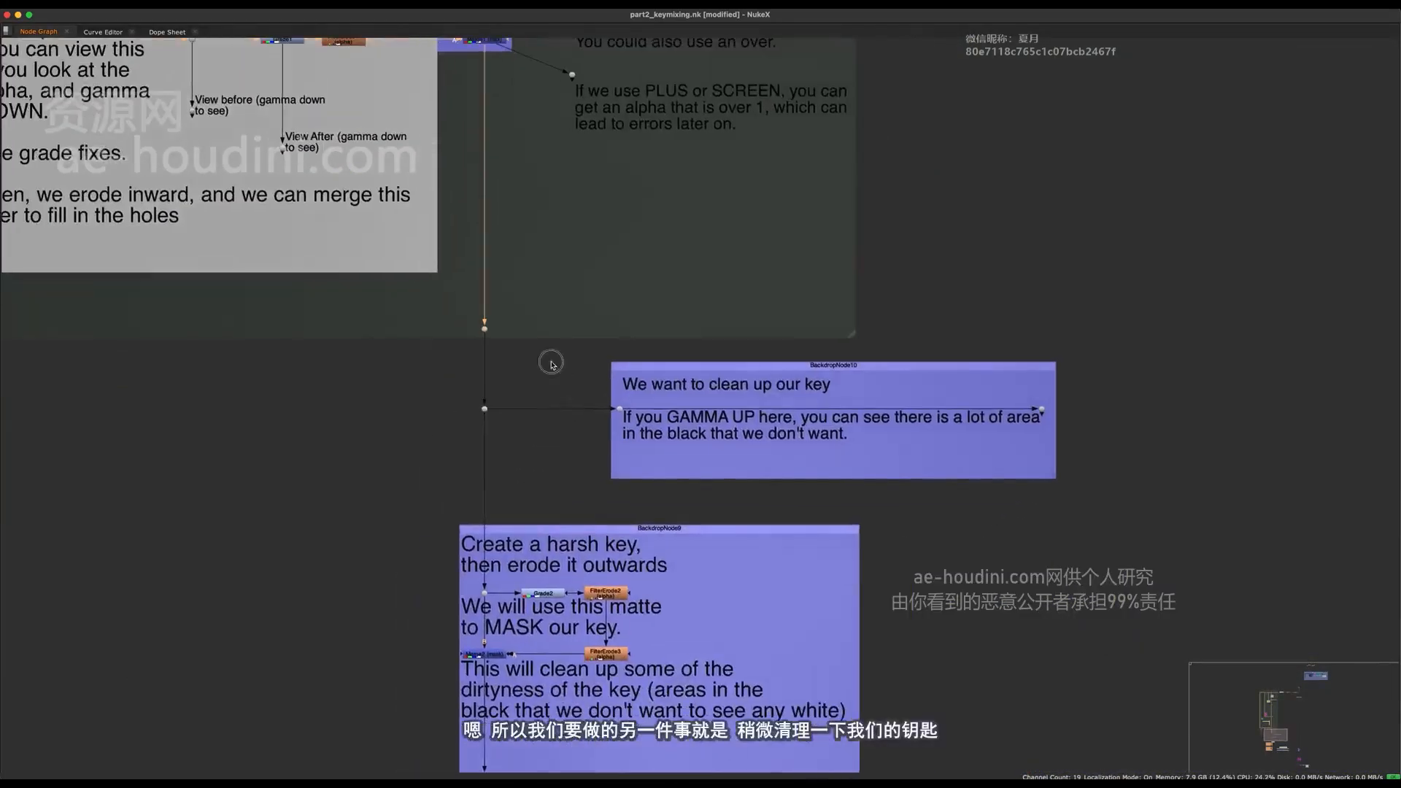
# - Show Dot20 in the viewer and raise the viewer gain to 64 and gamma to 2.76 to examine background noise
pyautogui.press('space')
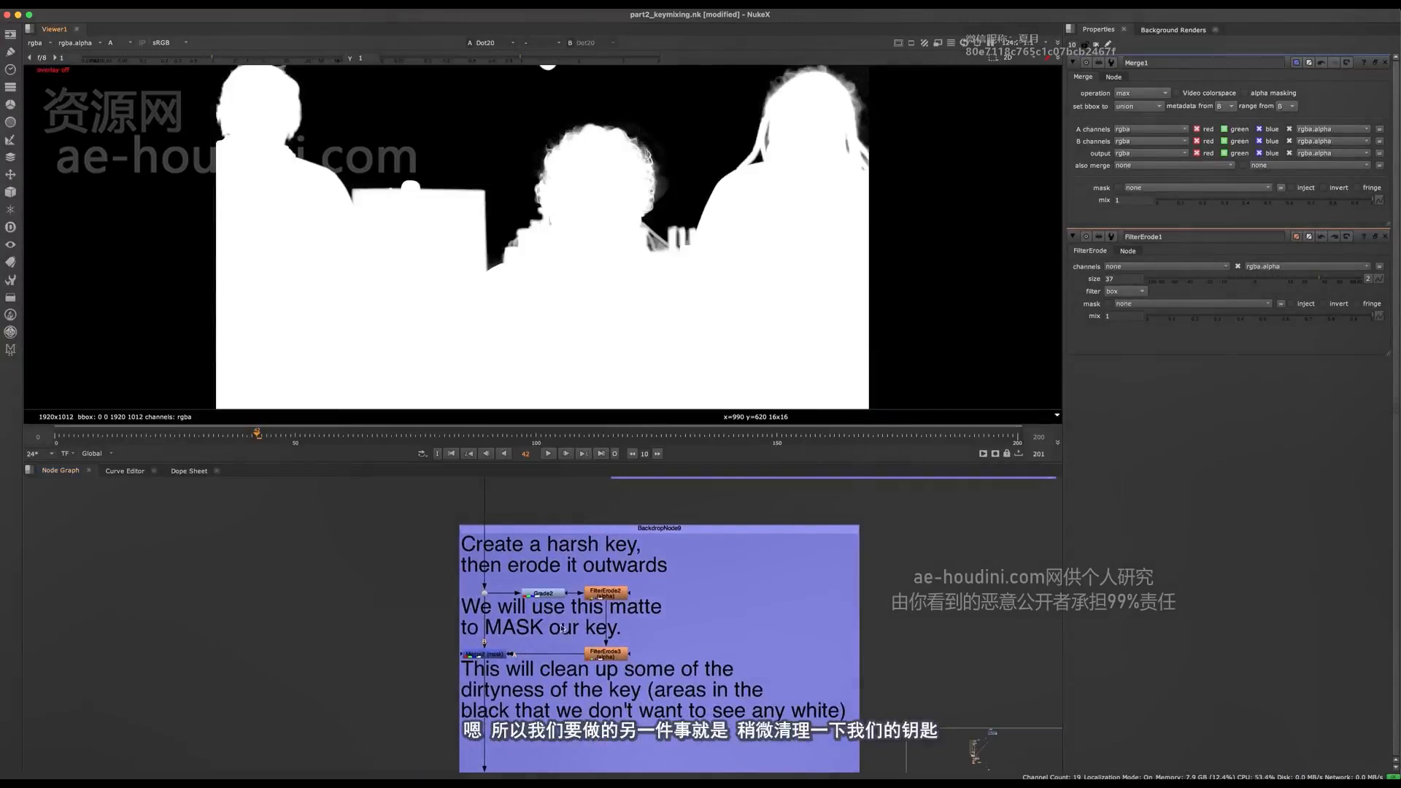
pyautogui.moveTo(562, 628); pyautogui.dragTo(524, 620, button='middle')
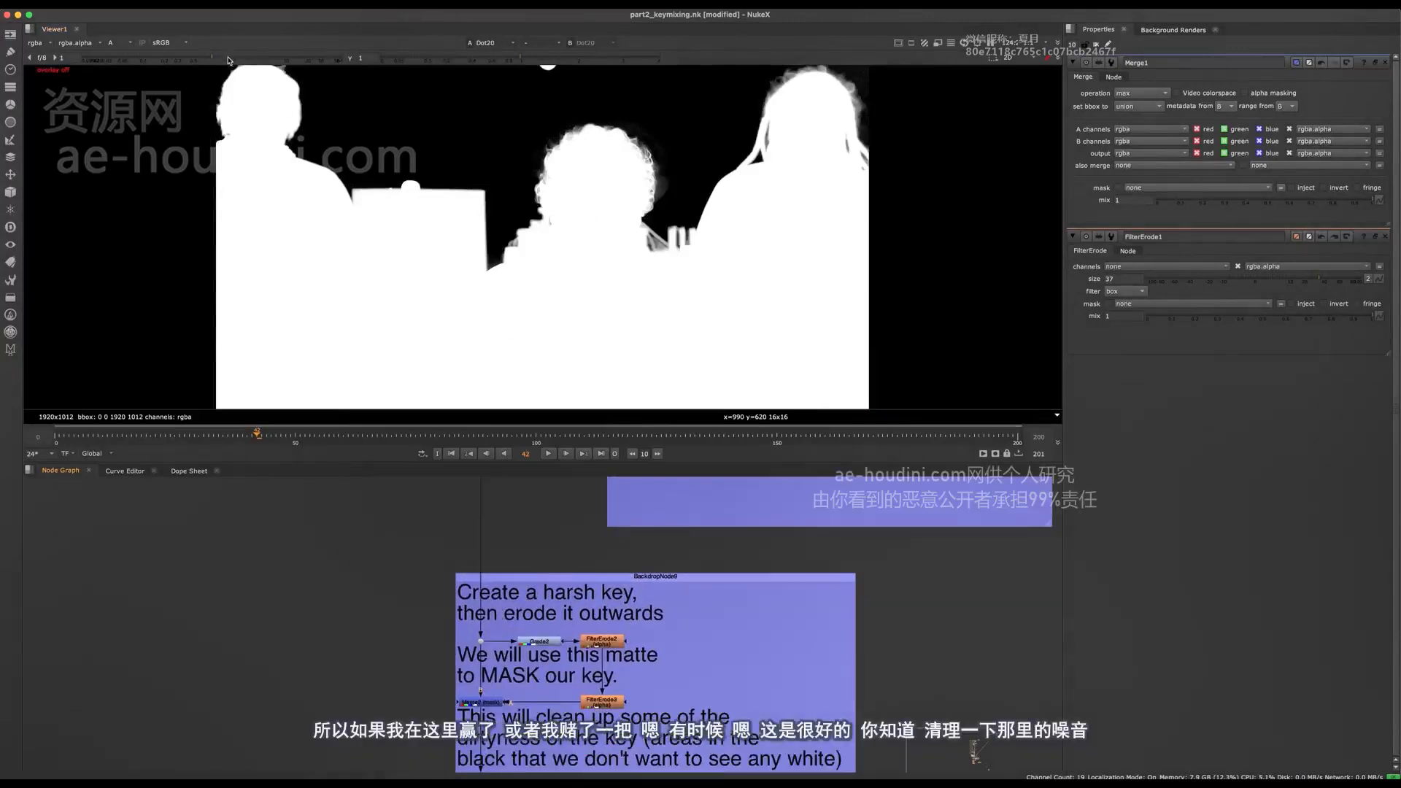
pyautogui.moveTo(230, 62); pyautogui.dragTo(613, 55)
pyautogui.moveTo(564, 136); pyautogui.dragTo(492, 248, button='middle')
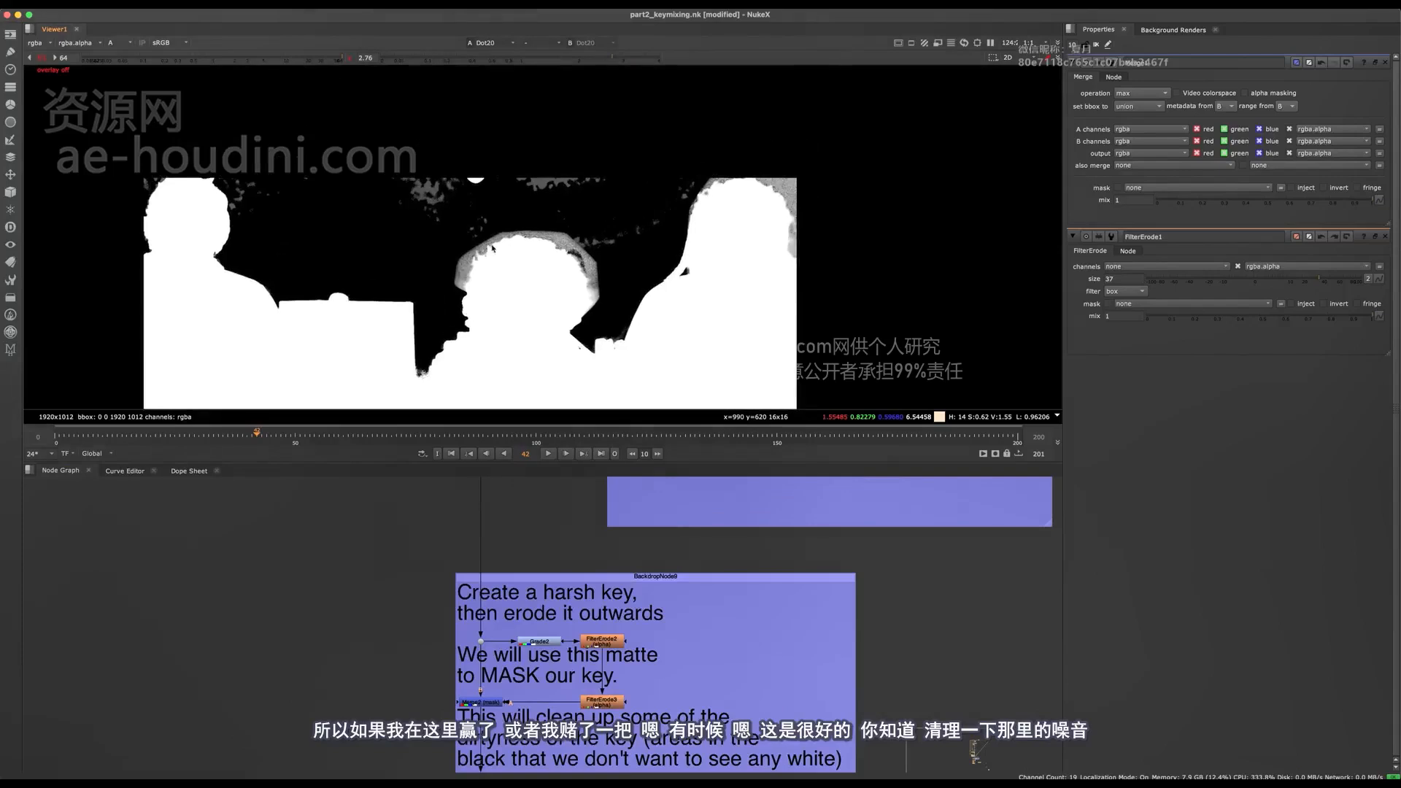
# - Inspect the Merge2 (mask) alpha around the hair in the viewer, and reset the viewer gain and gamma to 1
pyautogui.moveTo(528, 697); pyautogui.dragTo(510, 657, button='middle')
pyautogui.scroll(4, 540, 568)
pyautogui.click(436, 694)
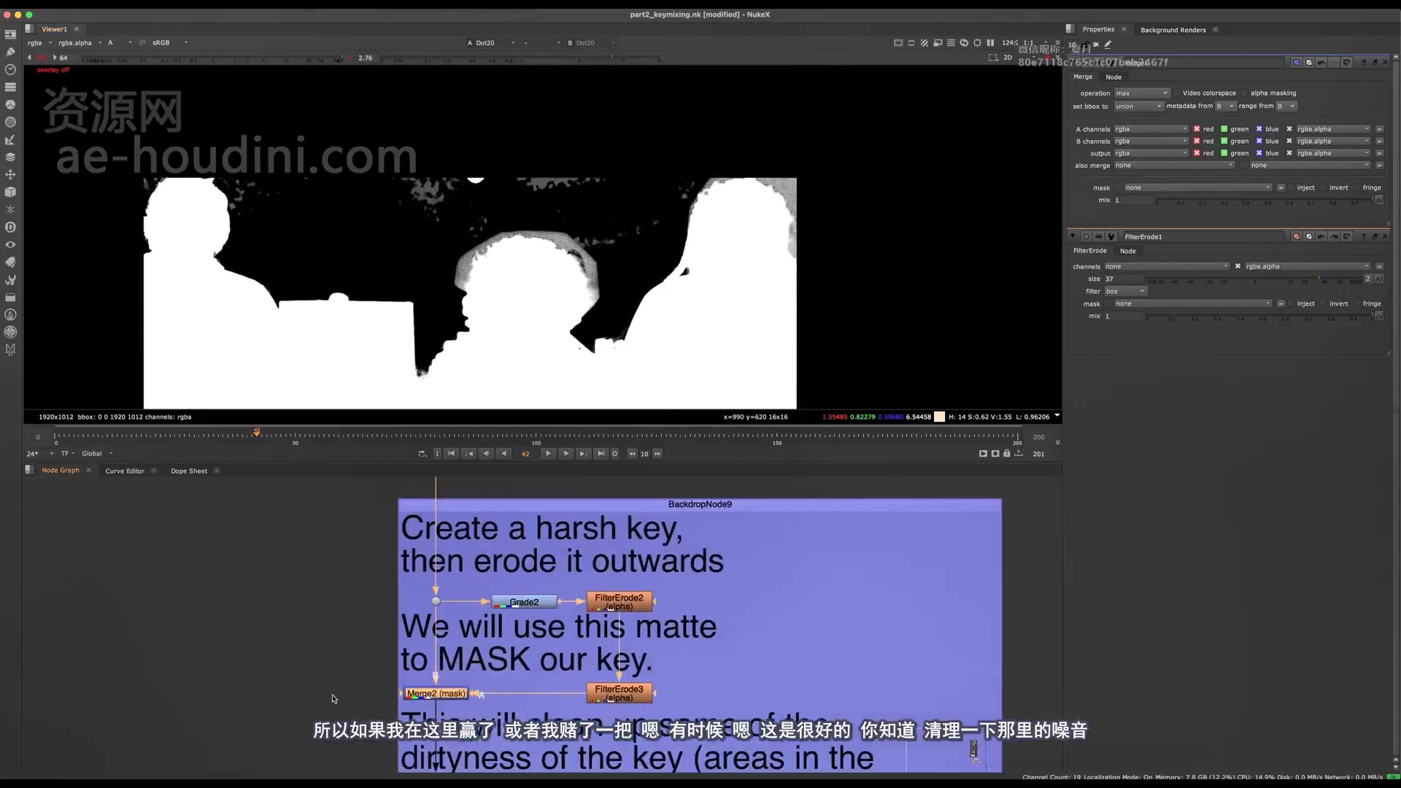
pyautogui.press('1')
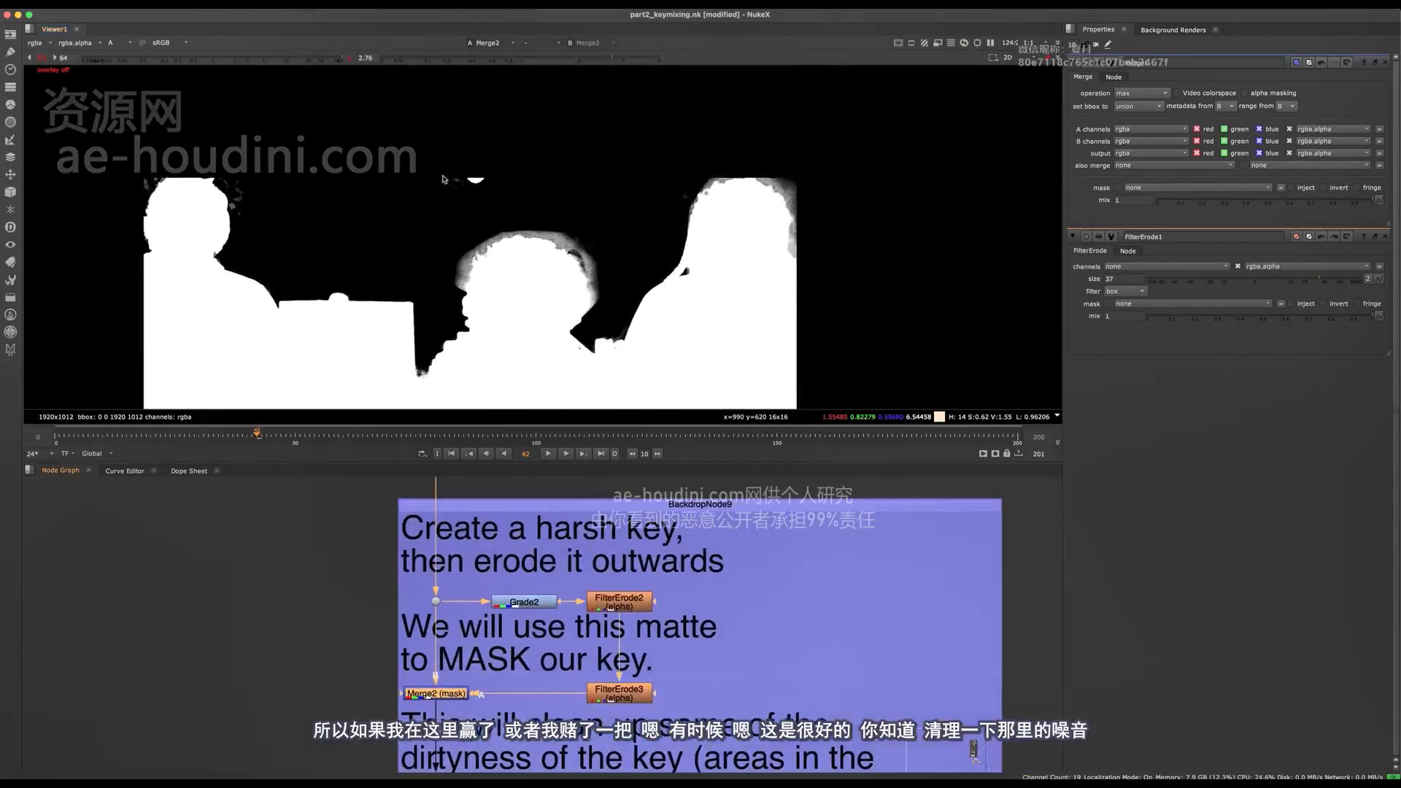
pyautogui.scroll(4, 438, 176)
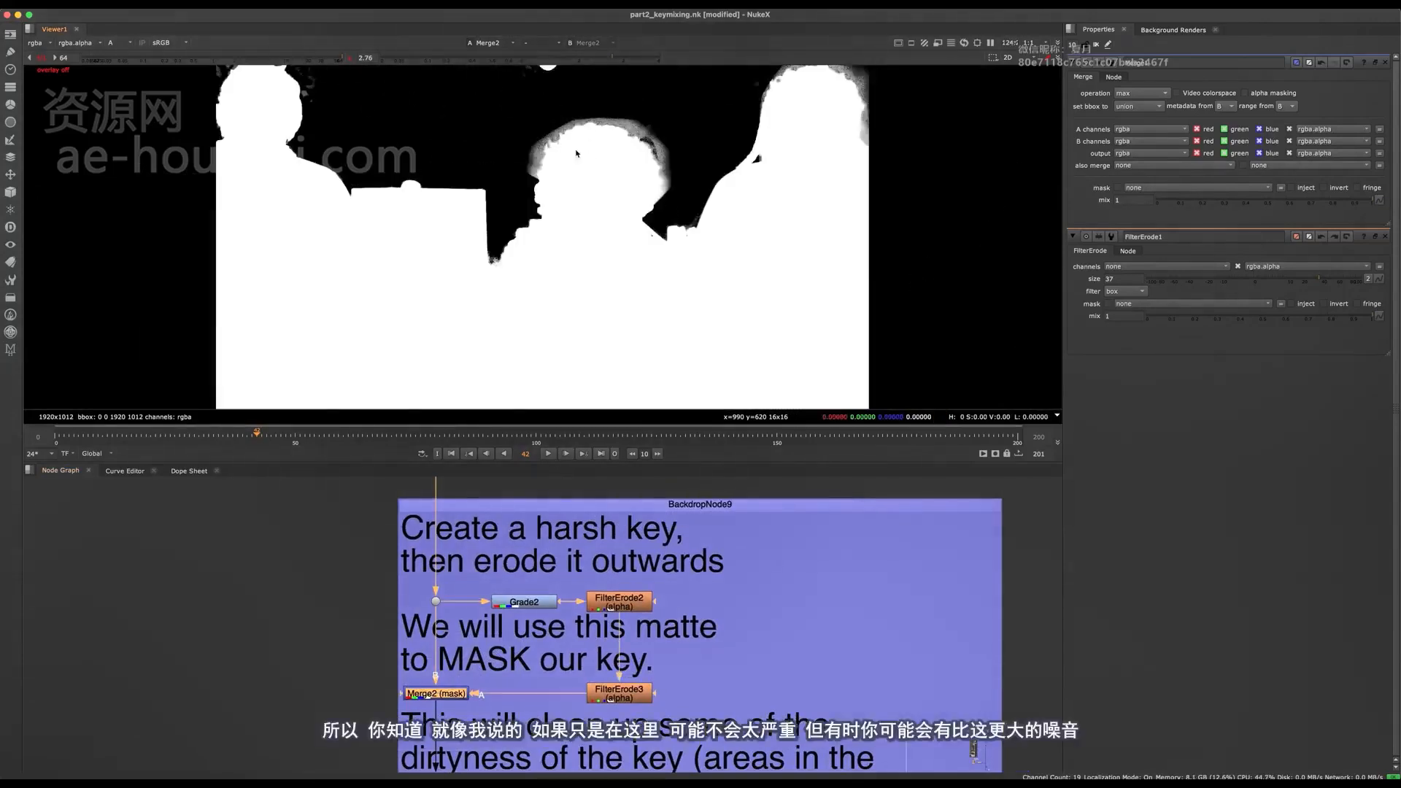
pyautogui.scroll(3, 527, 227)
pyautogui.scroll(-4, 495, 262)
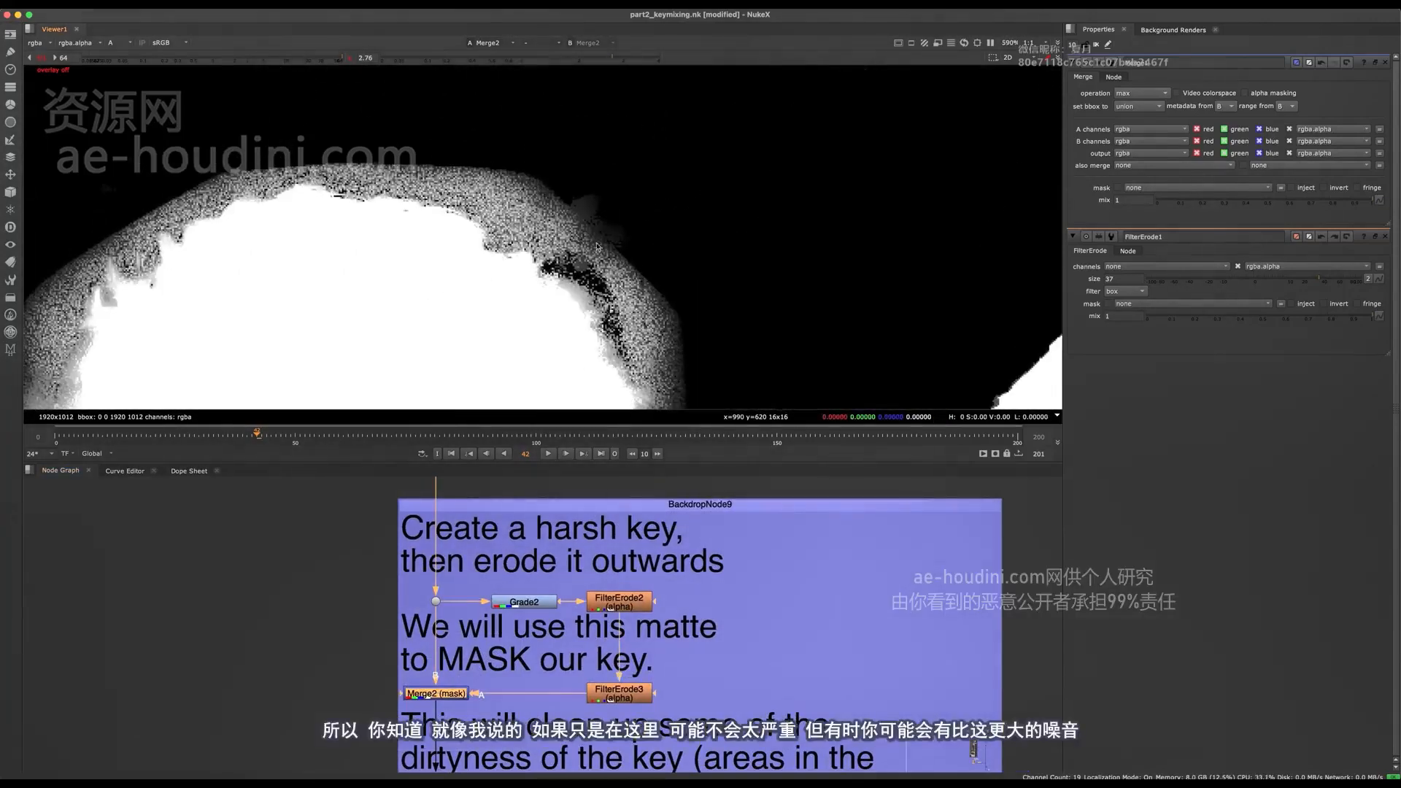
pyautogui.scroll(-3, 355, 153)
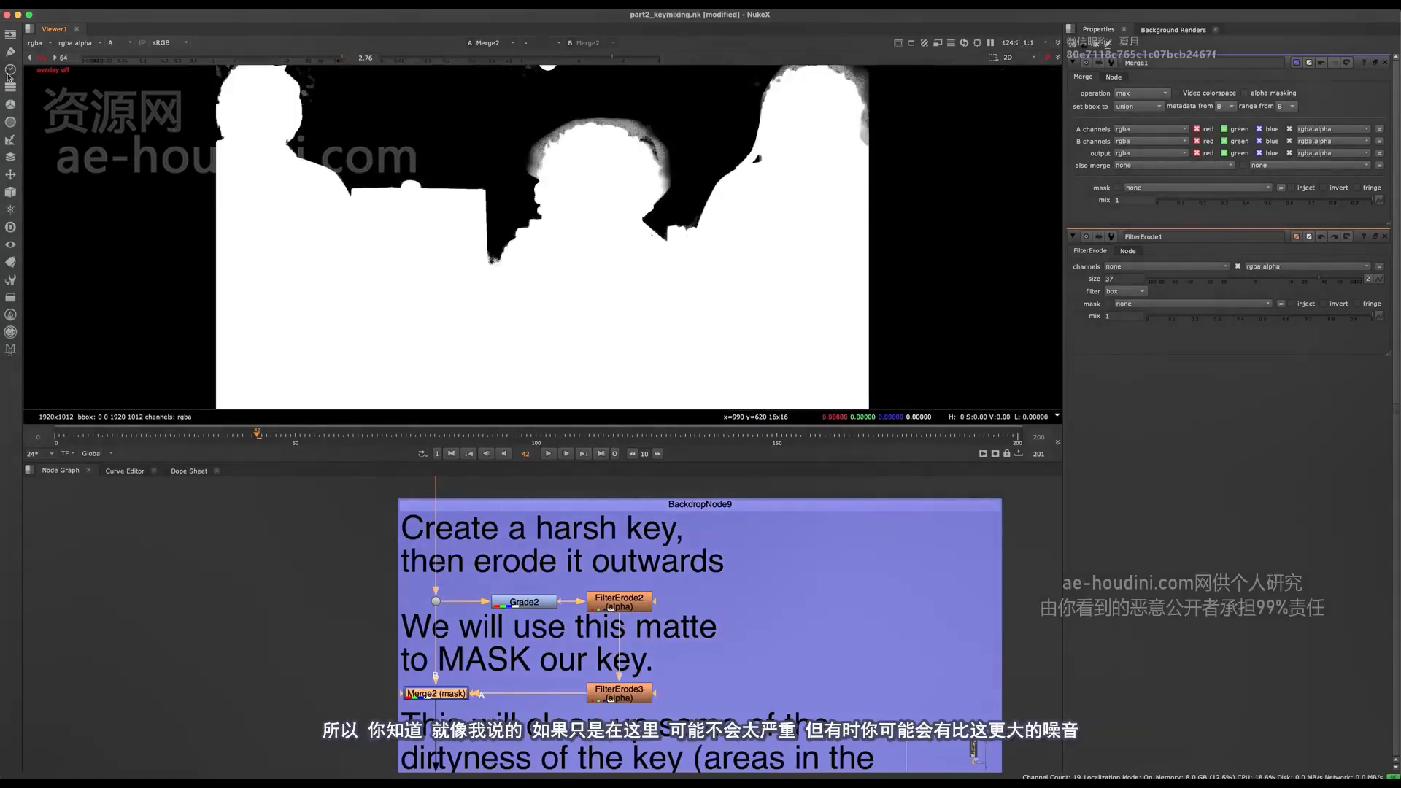
pyautogui.click(35, 60)
pyautogui.click(351, 58)
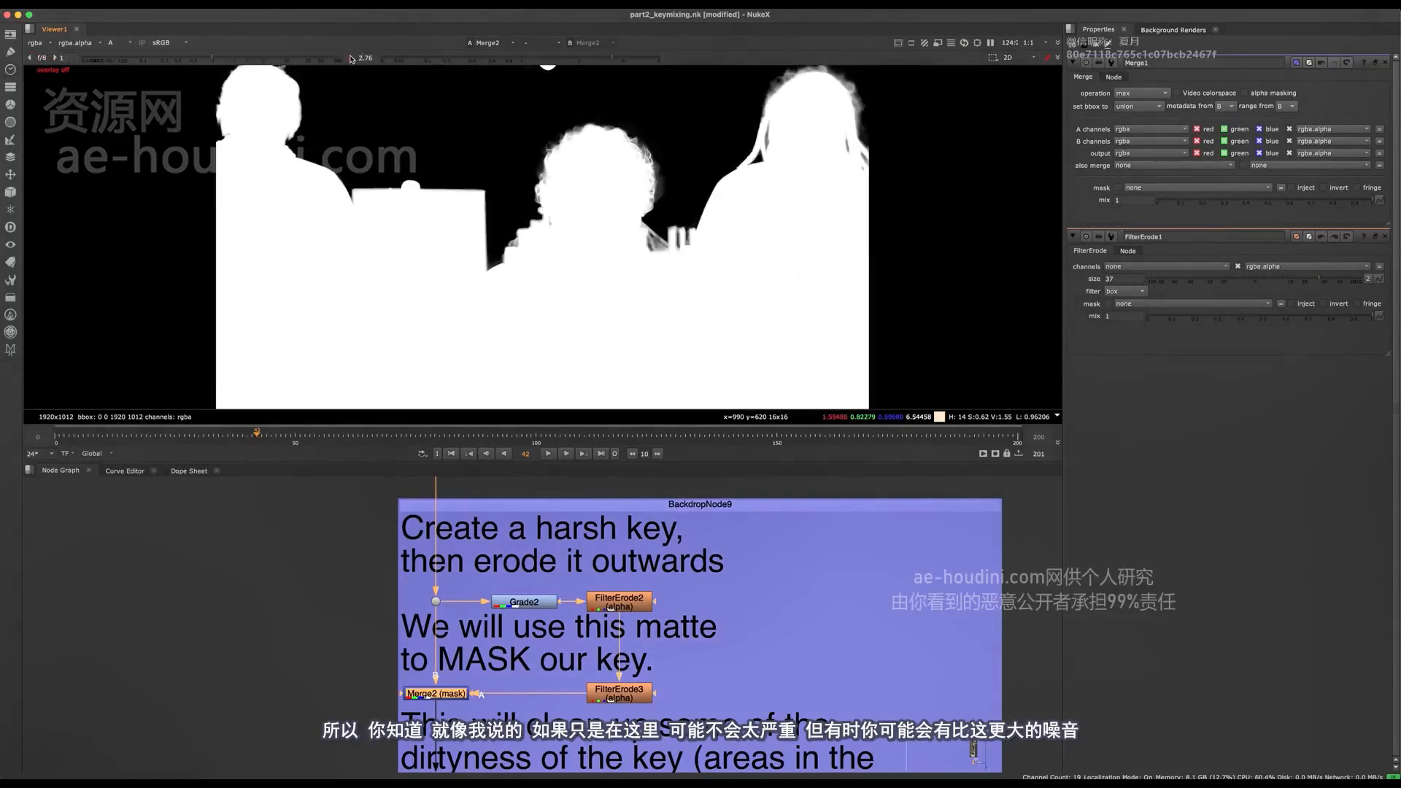
# - Disable the Grade in the "Adjusting black point" backdrop and inspect the alpha noise around the hair at viewer gain 16
pyautogui.scroll(-6, 533, 617)
pyautogui.moveTo(533, 529); pyautogui.dragTo(479, 737, button='middle')
pyautogui.moveTo(467, 543); pyautogui.dragTo(489, 660, button='middle')
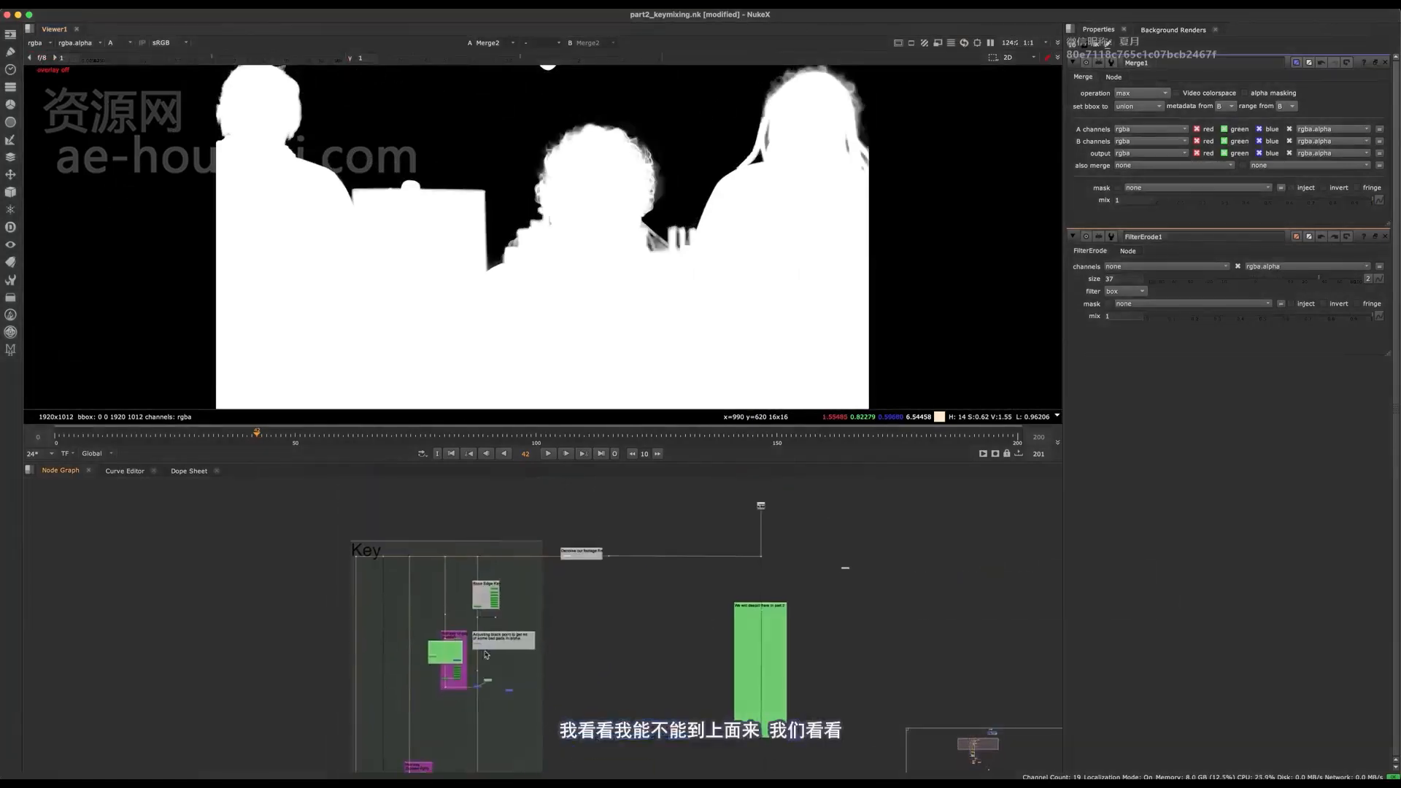
pyautogui.scroll(5, 481, 658)
pyautogui.click(470, 584)
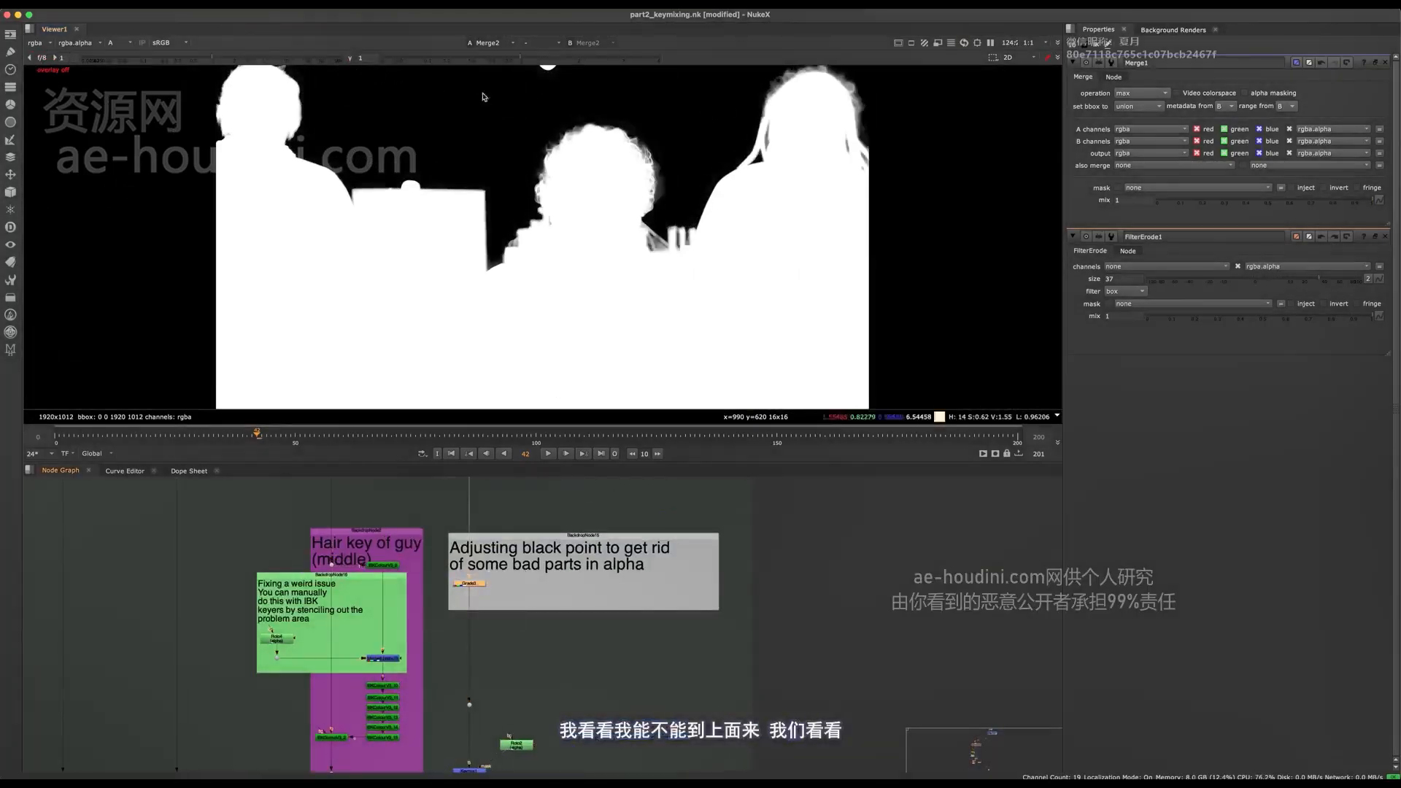
pyautogui.moveTo(270, 60); pyautogui.dragTo(299, 57)
pyautogui.scroll(4, 478, 566)
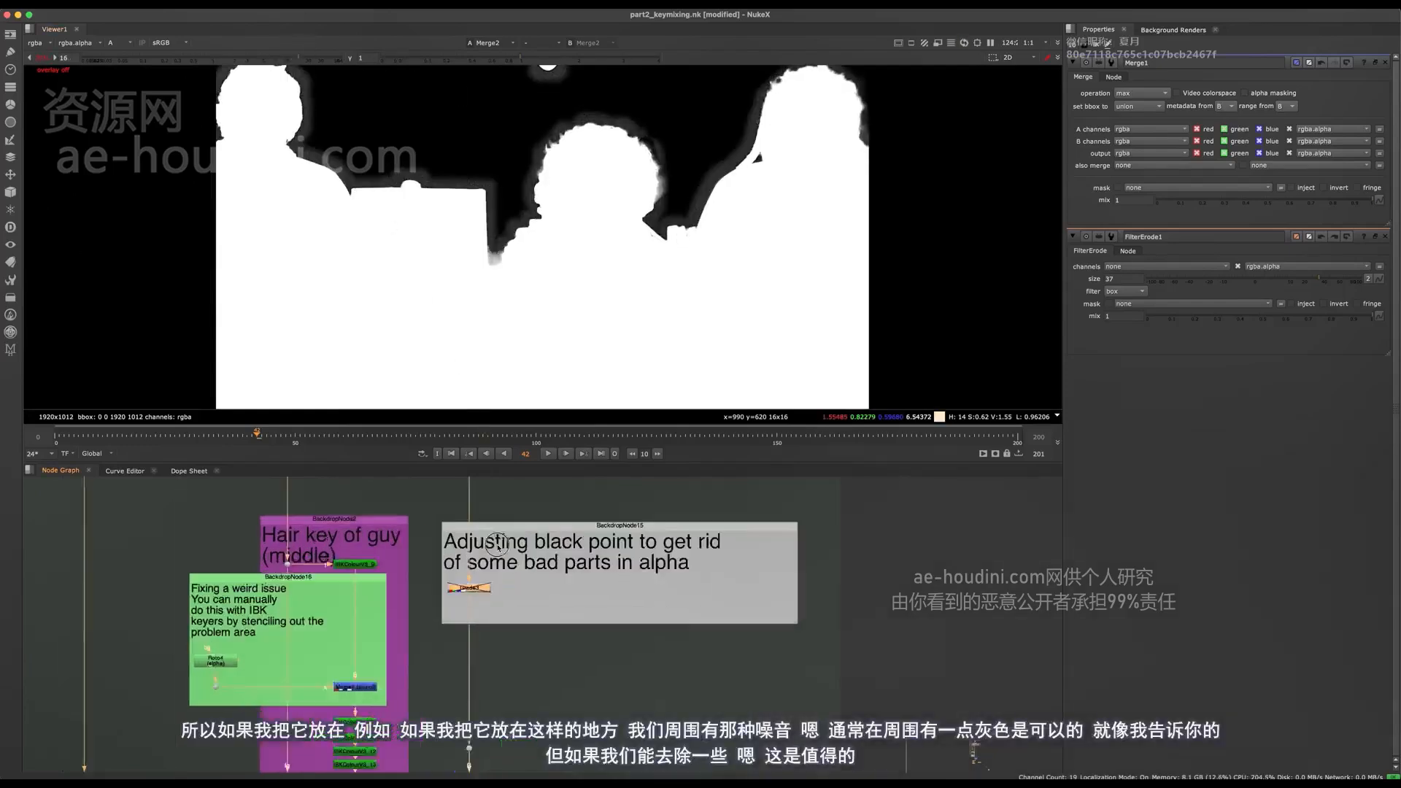
pyautogui.scroll(5, 570, 316)
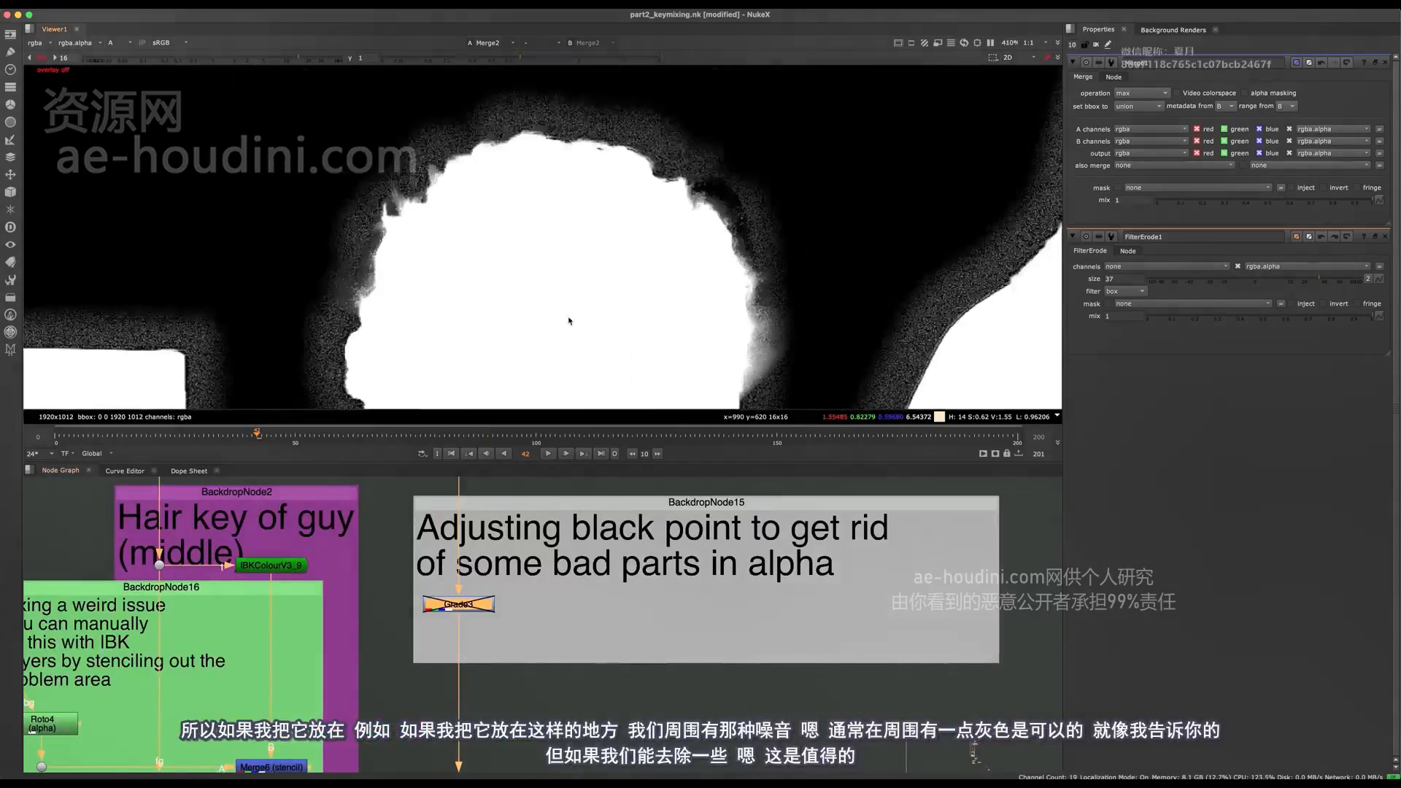
pyautogui.scroll(-2, 480, 270)
pyautogui.scroll(3, 494, 266)
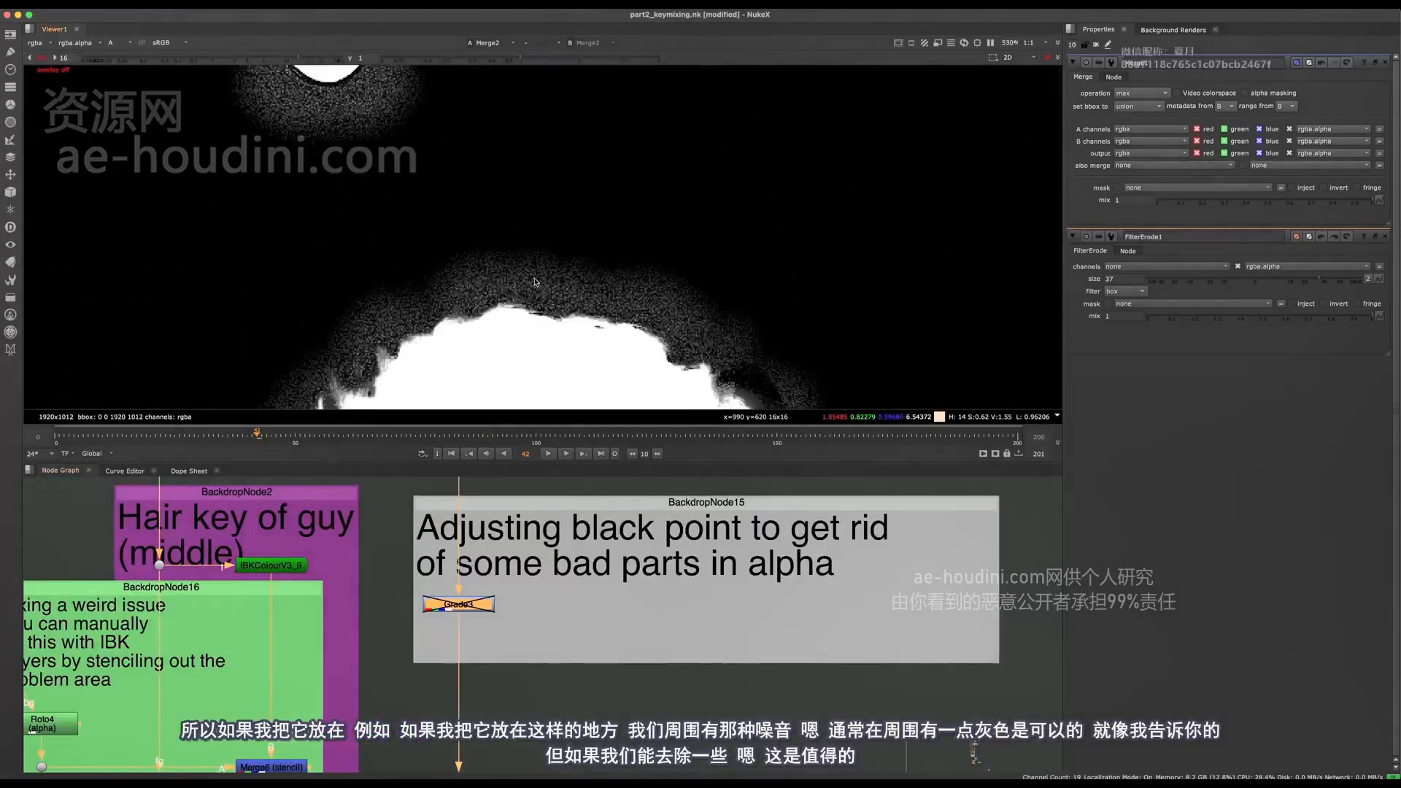
# - Find the "Create a harsh key, then erode it outwards" backdrop in the node graph and examine the alpha noise around the hair
pyautogui.moveTo(614, 242); pyautogui.dragTo(610, 215, button='middle')
pyautogui.scroll(-3, 606, 219)
pyautogui.scroll(-2, 597, 218)
pyautogui.moveTo(527, 640); pyautogui.dragTo(532, 617, button='middle')
pyautogui.scroll(-6, 521, 661)
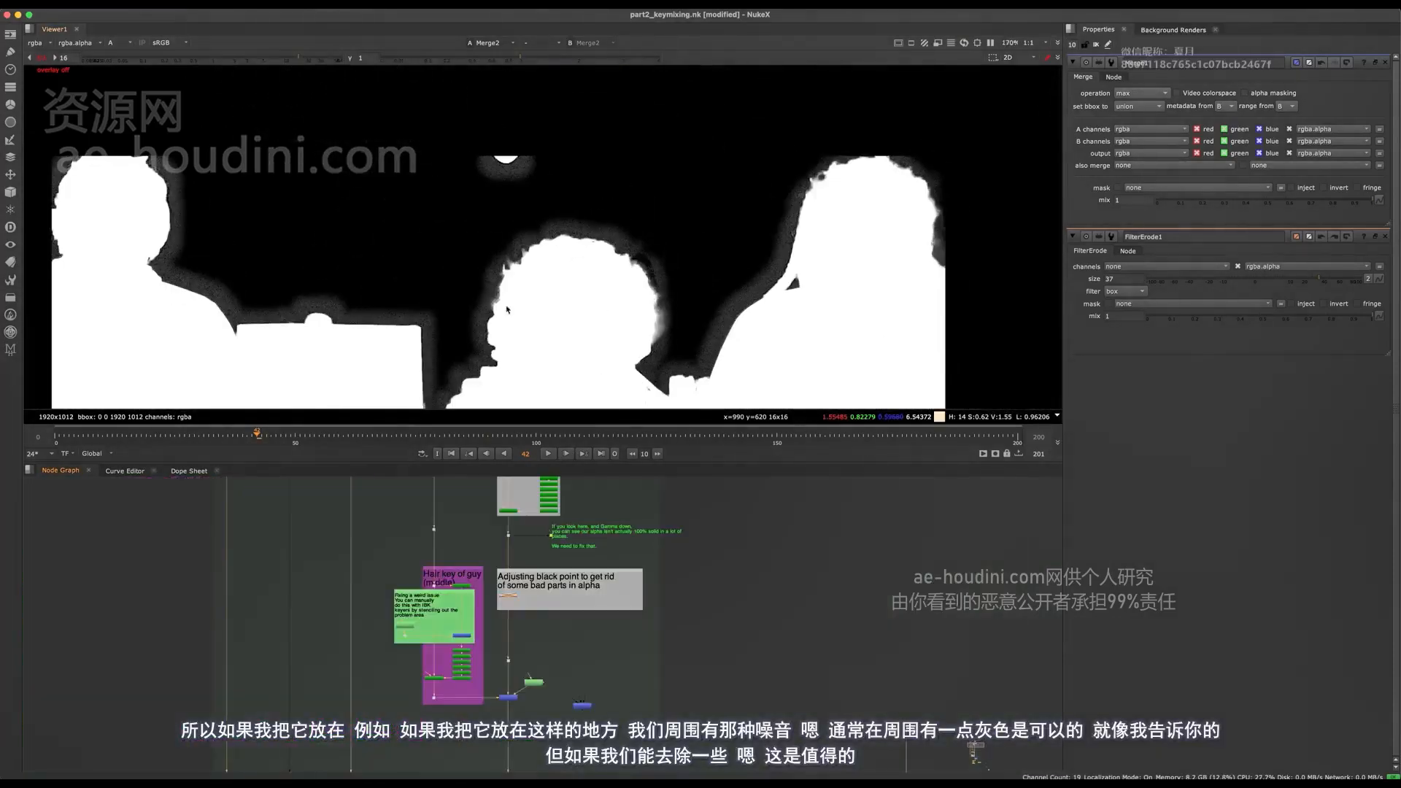
pyautogui.moveTo(521, 680); pyautogui.dragTo(521, 535, button='middle')
pyautogui.scroll(5, 518, 266)
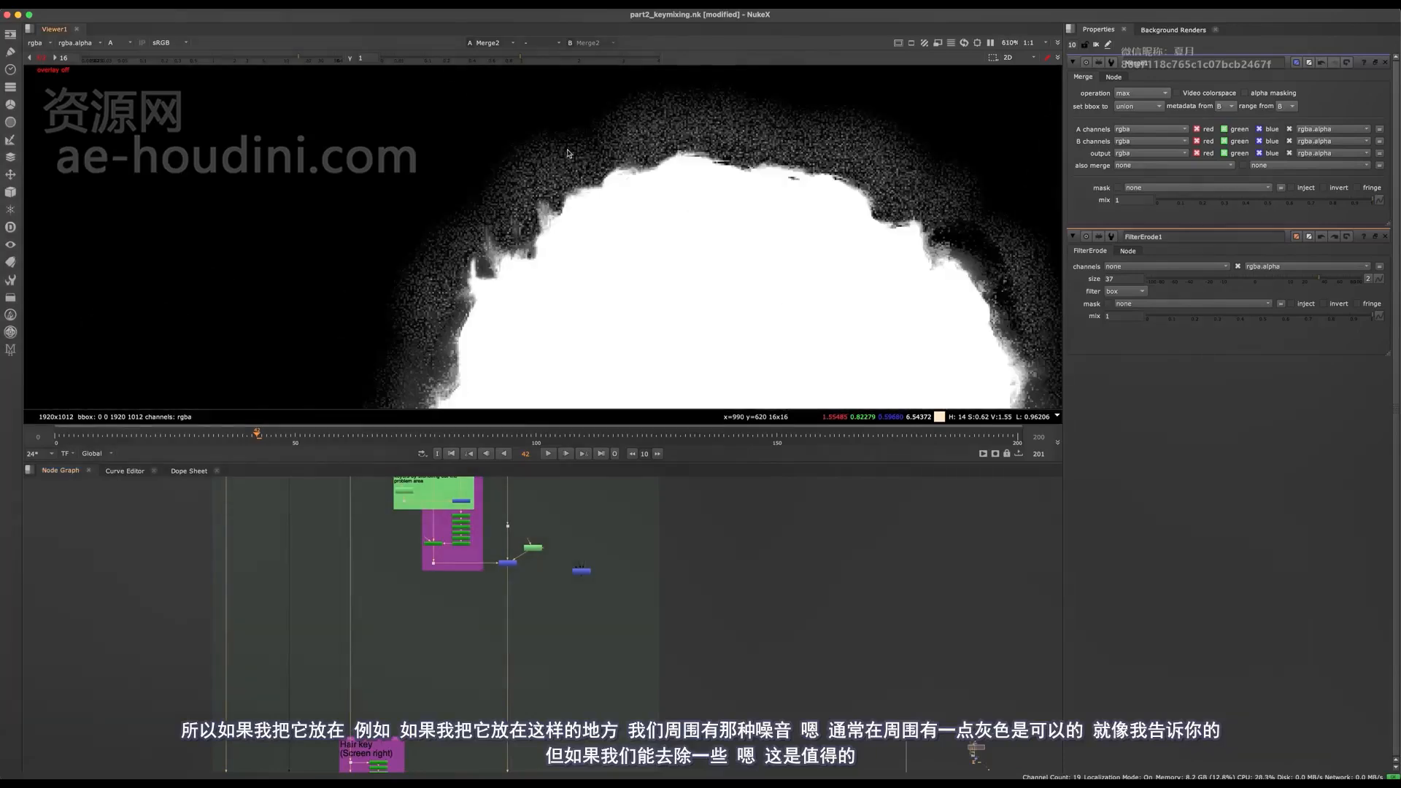
pyautogui.moveTo(535, 737); pyautogui.dragTo(538, 545, button='middle')
pyautogui.moveTo(551, 685); pyautogui.dragTo(566, 419, button='middle')
pyautogui.moveTo(562, 716); pyautogui.dragTo(588, 756, button='middle')
pyautogui.scroll(3, 576, 527)
pyautogui.moveTo(590, 493); pyautogui.dragTo(584, 759, button='middle')
pyautogui.moveTo(567, 621); pyautogui.dragTo(562, 478, button='middle')
pyautogui.moveTo(570, 722); pyautogui.dragTo(565, 473, button='middle')
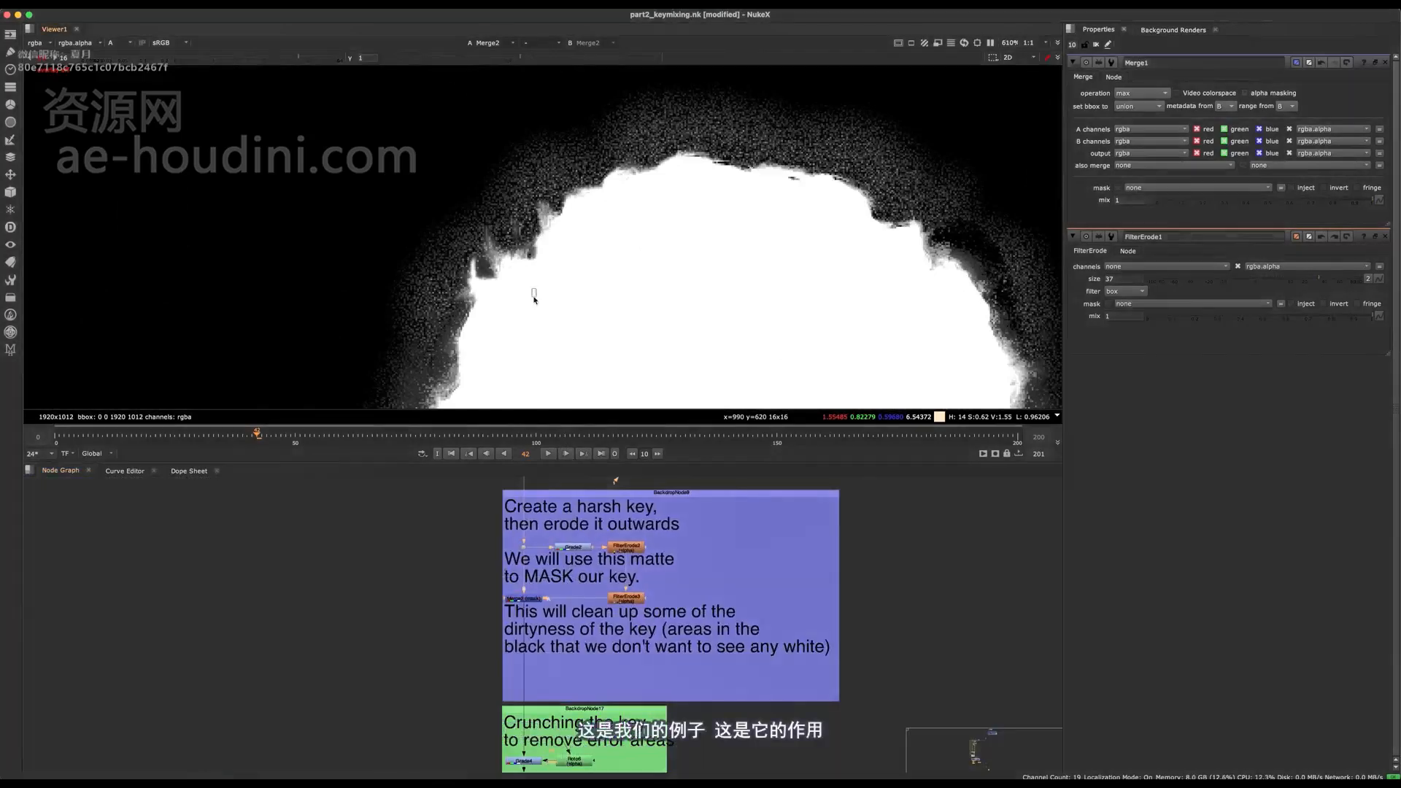
pyautogui.scroll(-6, 543, 320)
pyautogui.scroll(3, 555, 581)
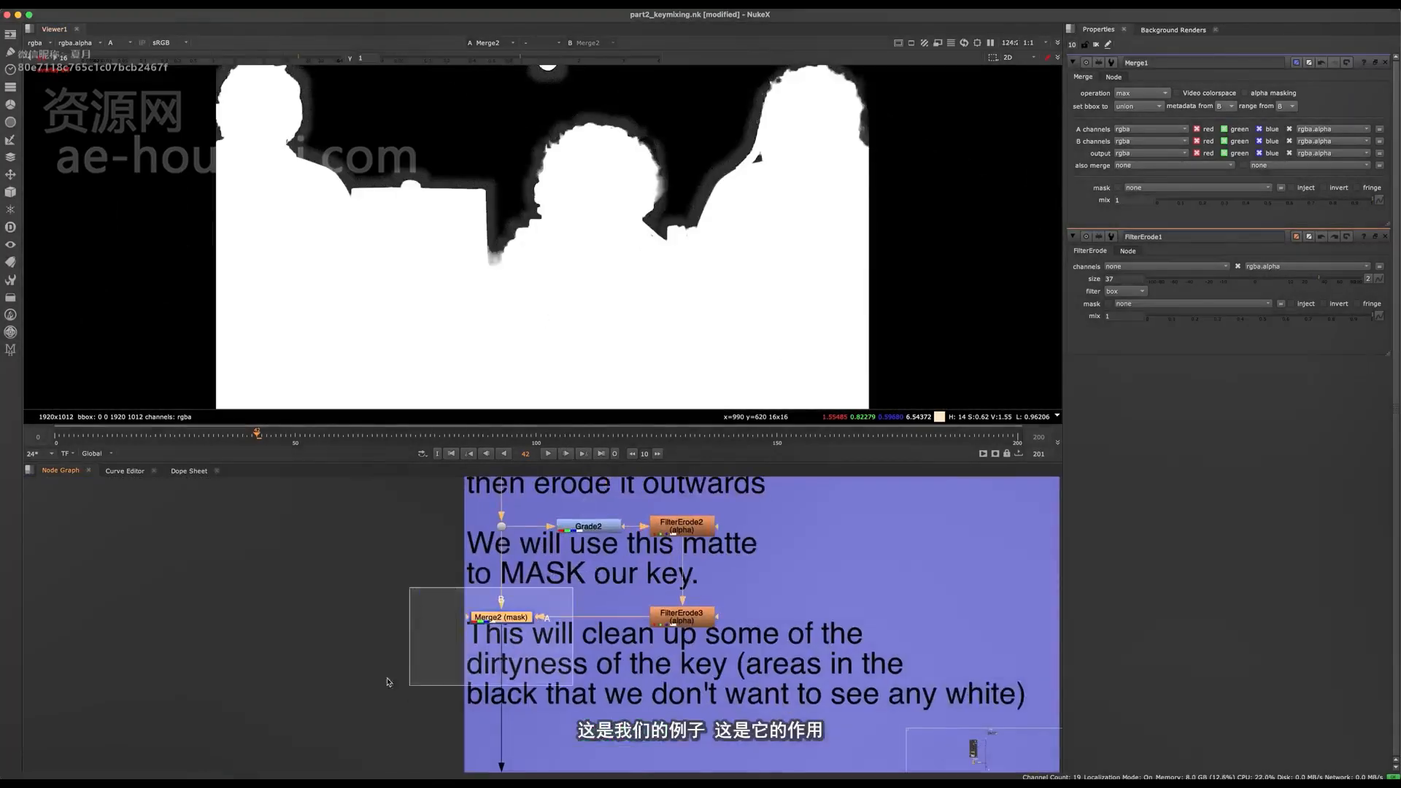
# - Toggle Merge2 (mask) off and on and examine its effect on the background of the alpha
pyautogui.press('d')
pyautogui.press('d')
pyautogui.moveTo(577, 138); pyautogui.dragTo(520, 216, button='middle')
pyautogui.scroll(3, 522, 215)
pyautogui.press('d')
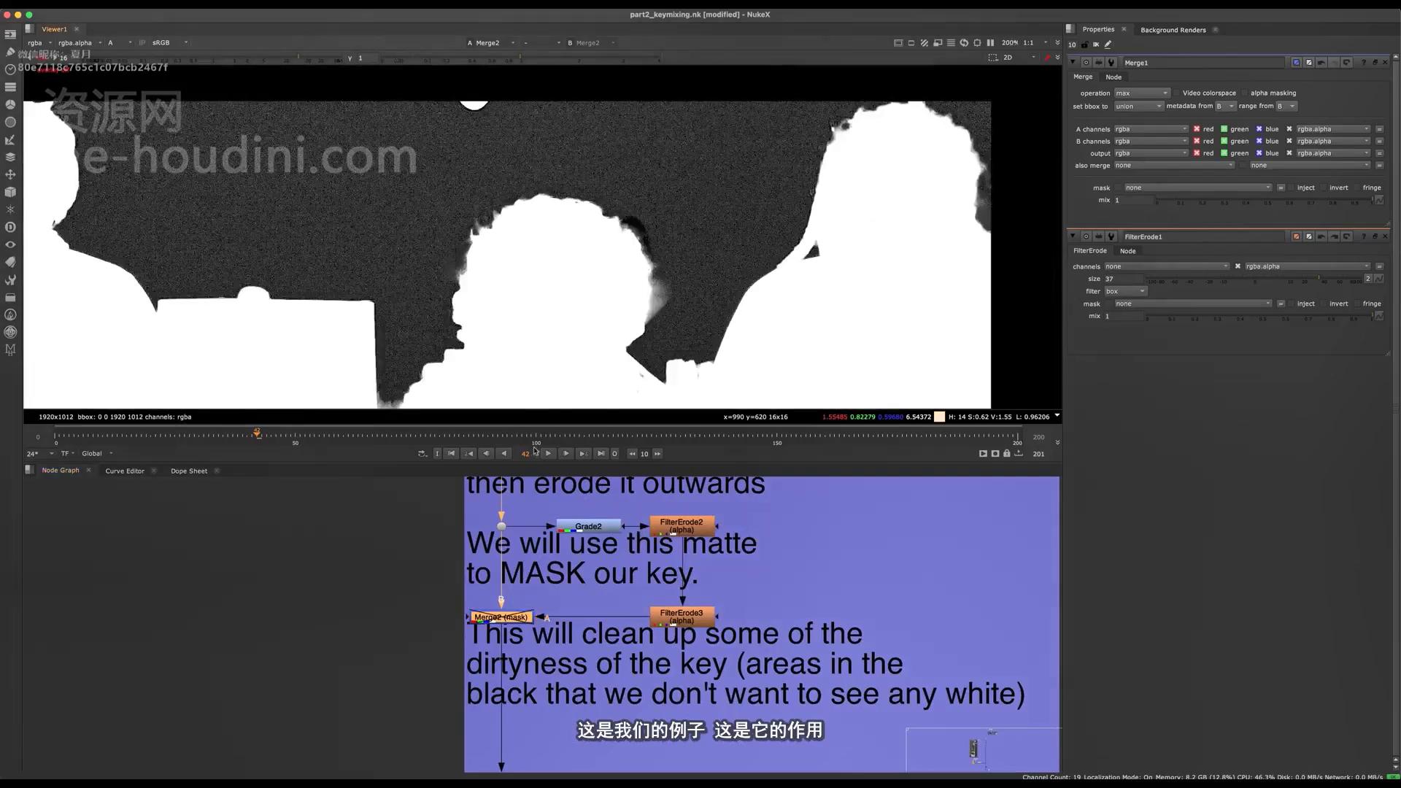
# - Show Dot22 and then Merge2 (mask) in the viewer to compare the alpha before and after masking
pyautogui.moveTo(536, 505); pyautogui.dragTo(459, 569)
pyautogui.press('1')
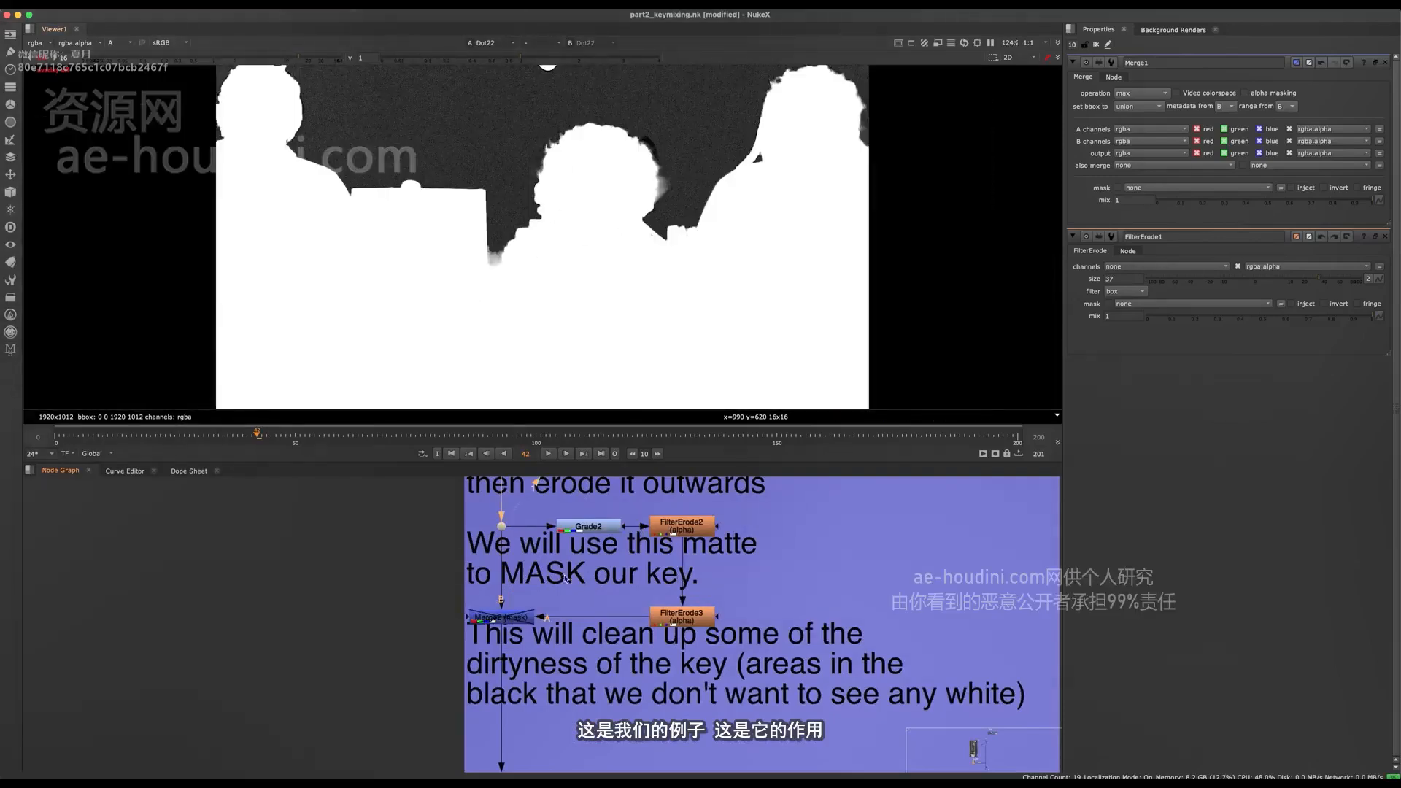
pyautogui.click(503, 617)
pyautogui.press('1')
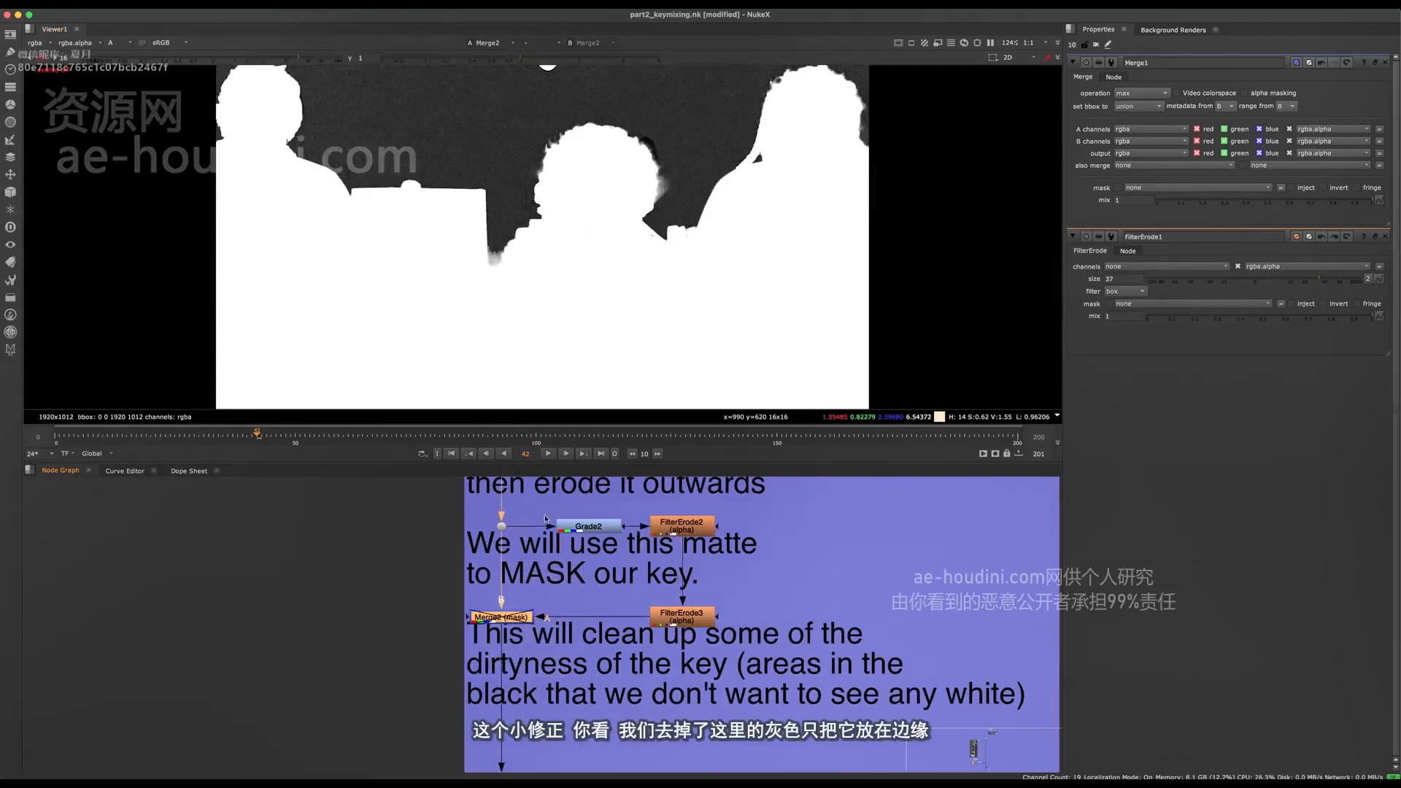
# - Disable and re-enable Merge2 (mask) while inspecting the middle person's hair edge up close
pyautogui.scroll(4, 535, 208)
pyautogui.press('d')
pyautogui.moveTo(529, 109); pyautogui.dragTo(461, 296, button='middle')
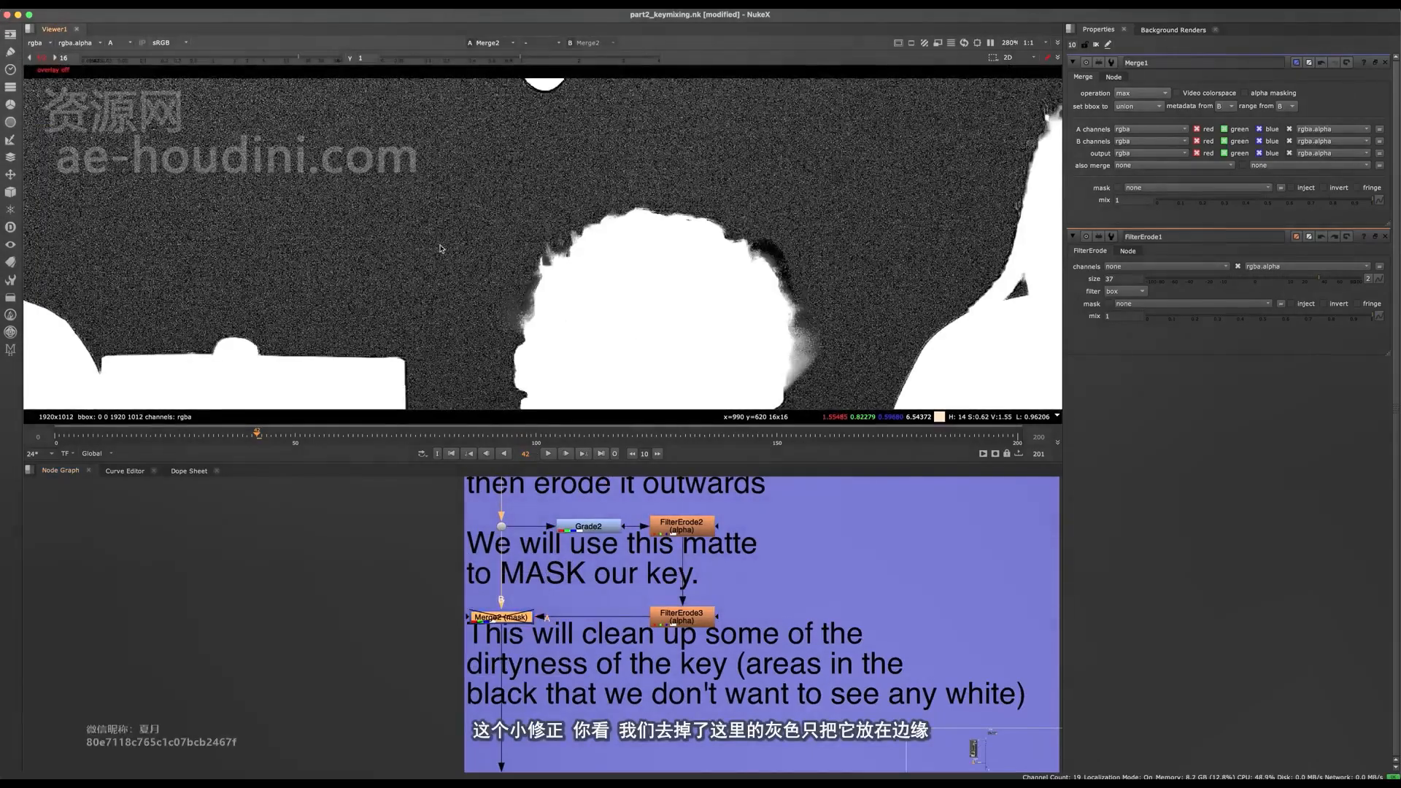
pyautogui.press('d')
pyautogui.moveTo(440, 249); pyautogui.dragTo(504, 122, button='middle')
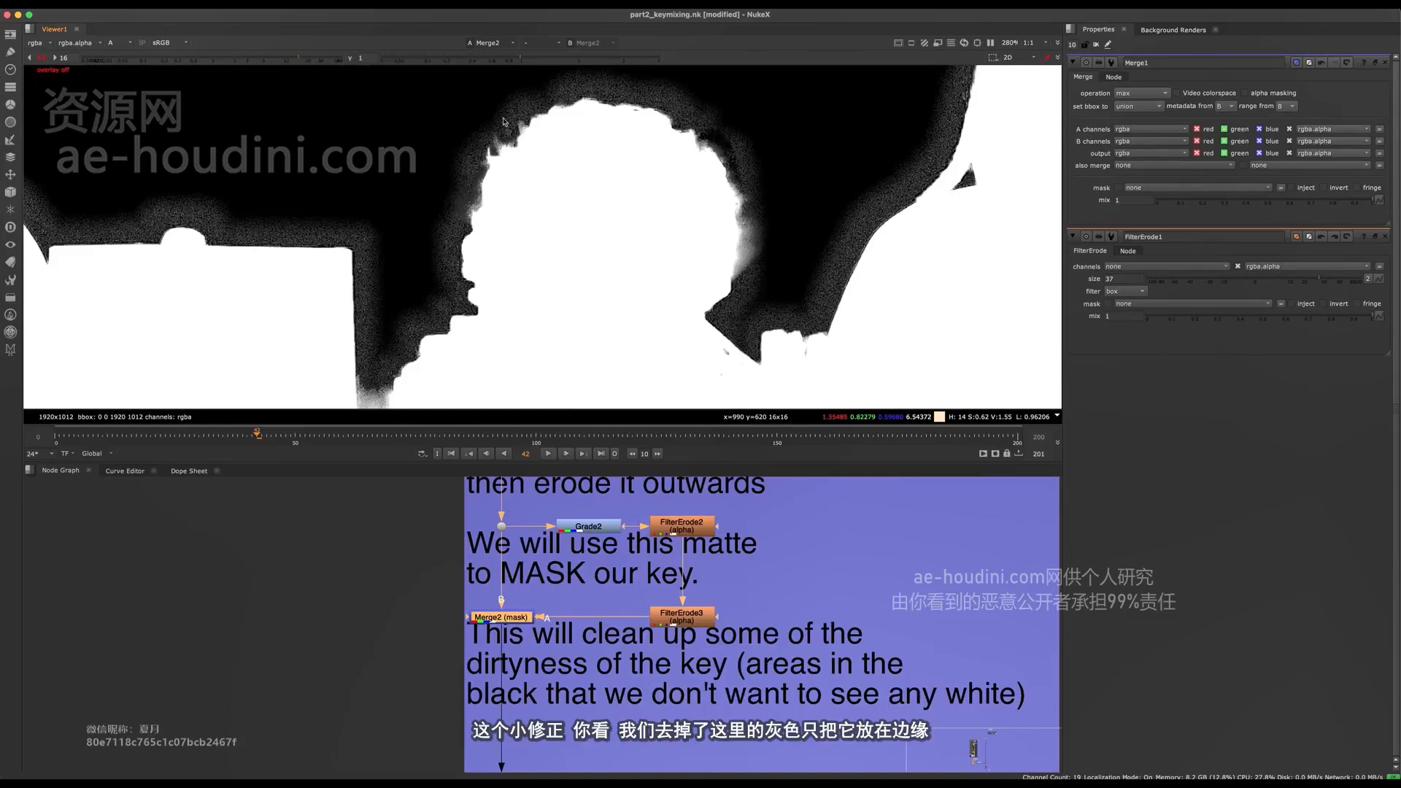
# - Show Dot22 and then Grade2 in the viewer, keeping only Grade2's properties open by closing those of Merge1 and FilterErode1
pyautogui.moveTo(438, 558); pyautogui.dragTo(346, 729, button='middle')
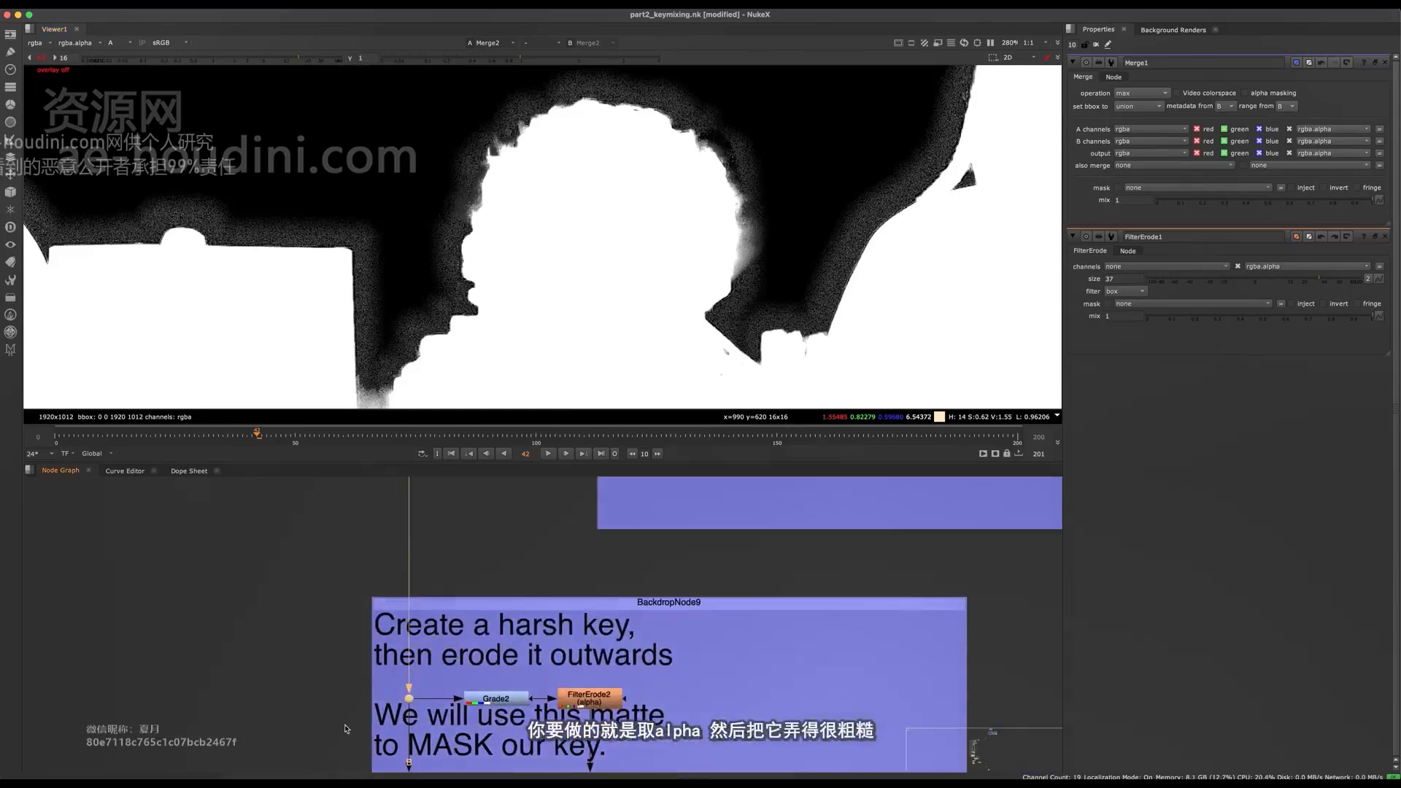
pyautogui.press('1')
pyautogui.scroll(3, 486, 673)
pyautogui.moveTo(484, 705); pyautogui.dragTo(465, 625, button='middle')
pyautogui.click(465, 625)
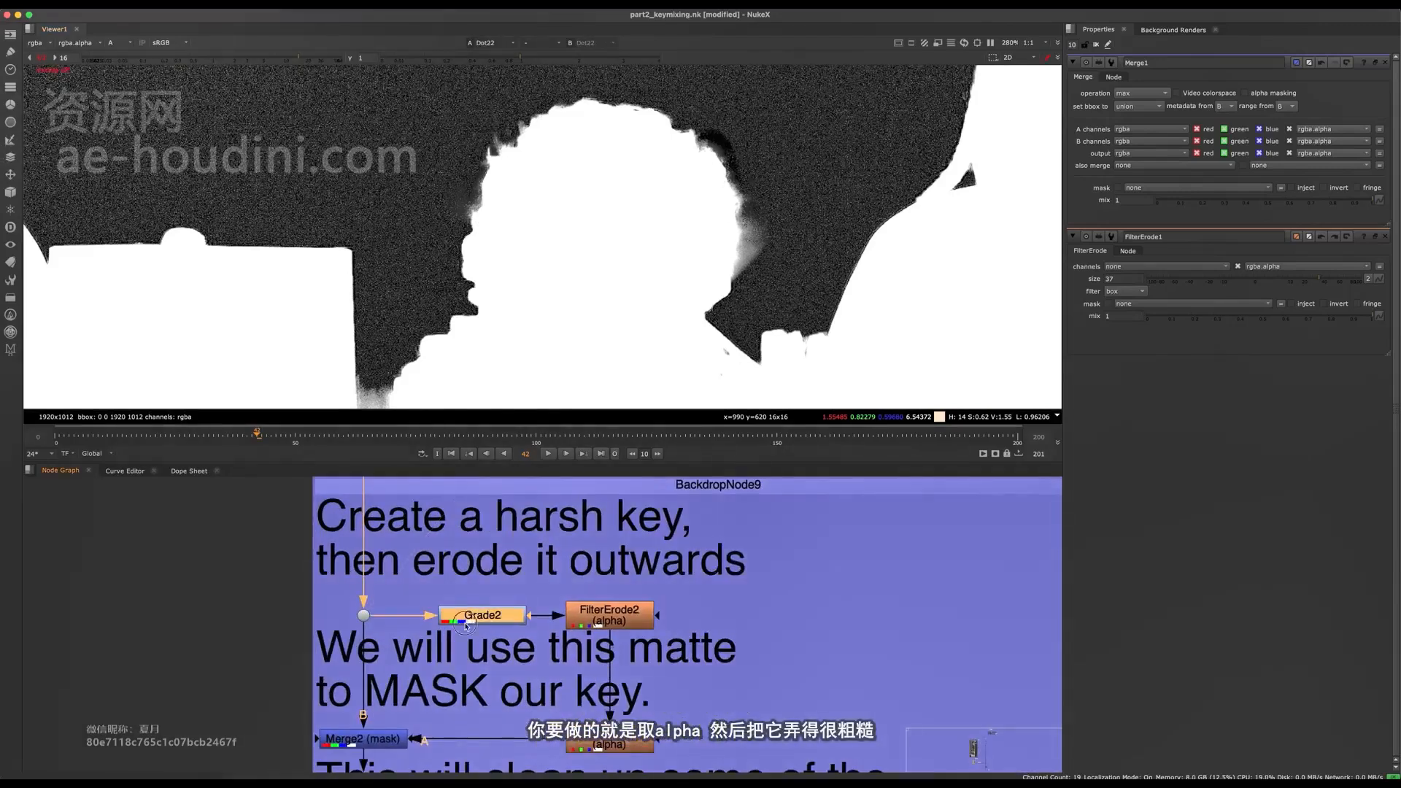
pyautogui.press('1')
pyautogui.doubleClick(465, 625)
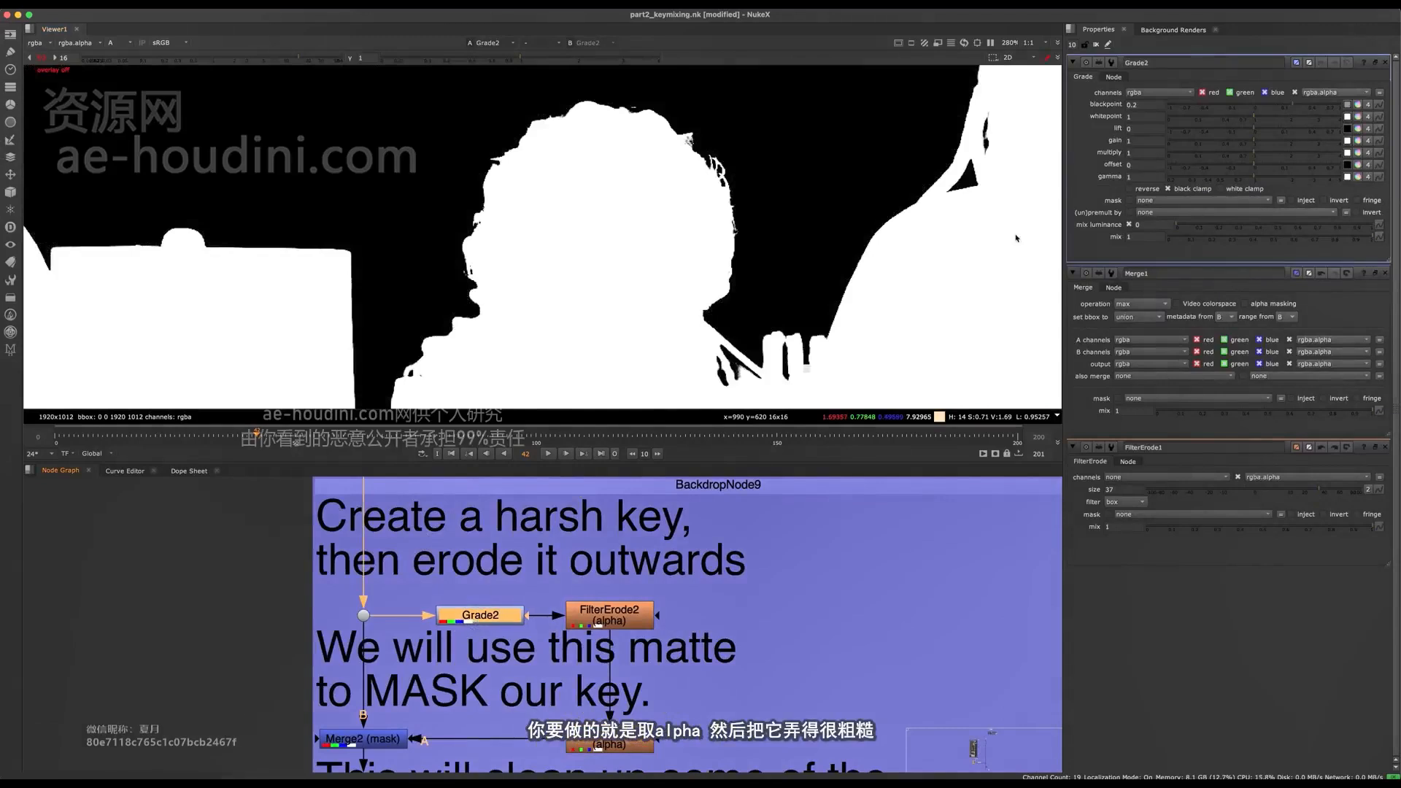
pyautogui.click(1386, 273)
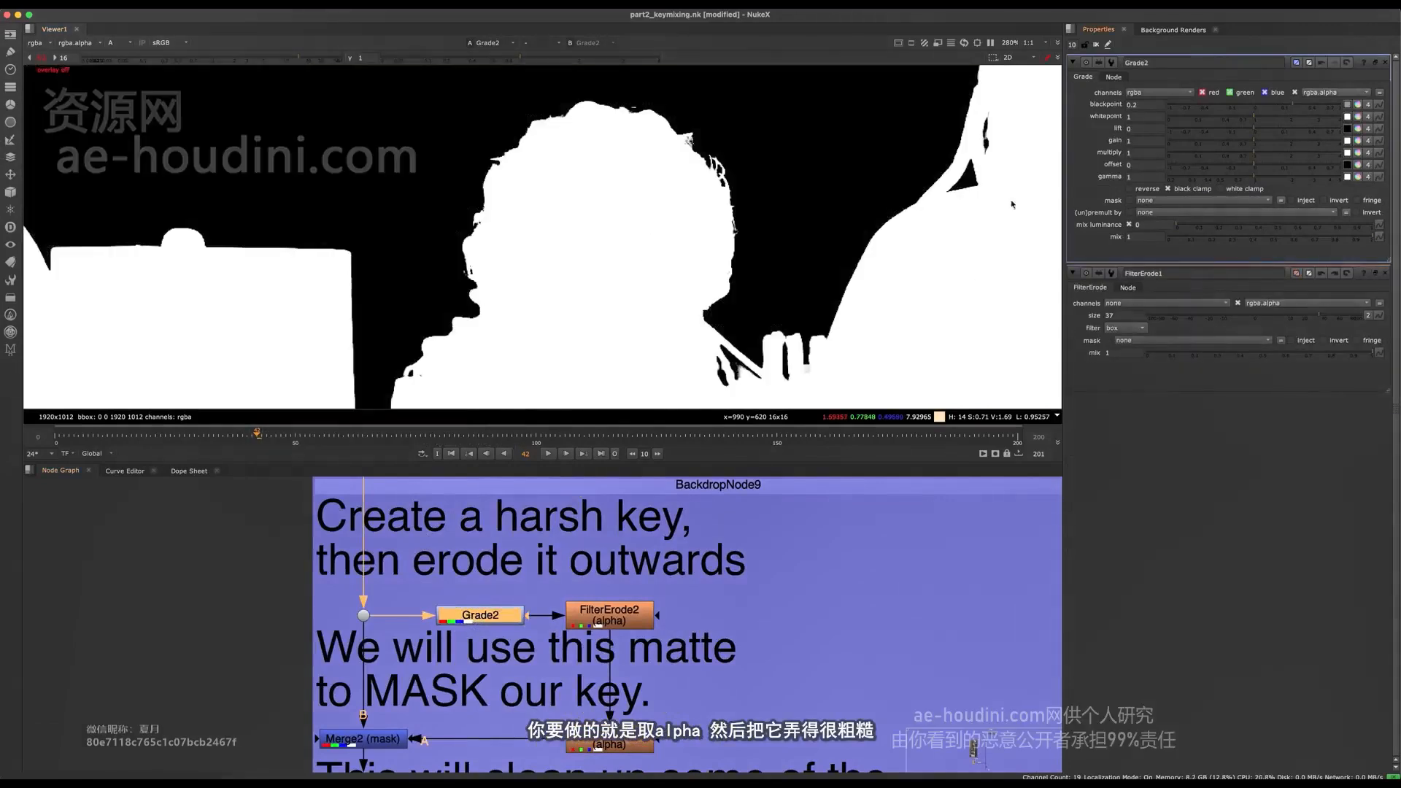
pyautogui.click(1385, 273)
# - Toggle Grade2 off and on and examine the harsh key over the whole frame
pyautogui.press('d')
pyautogui.press('d')
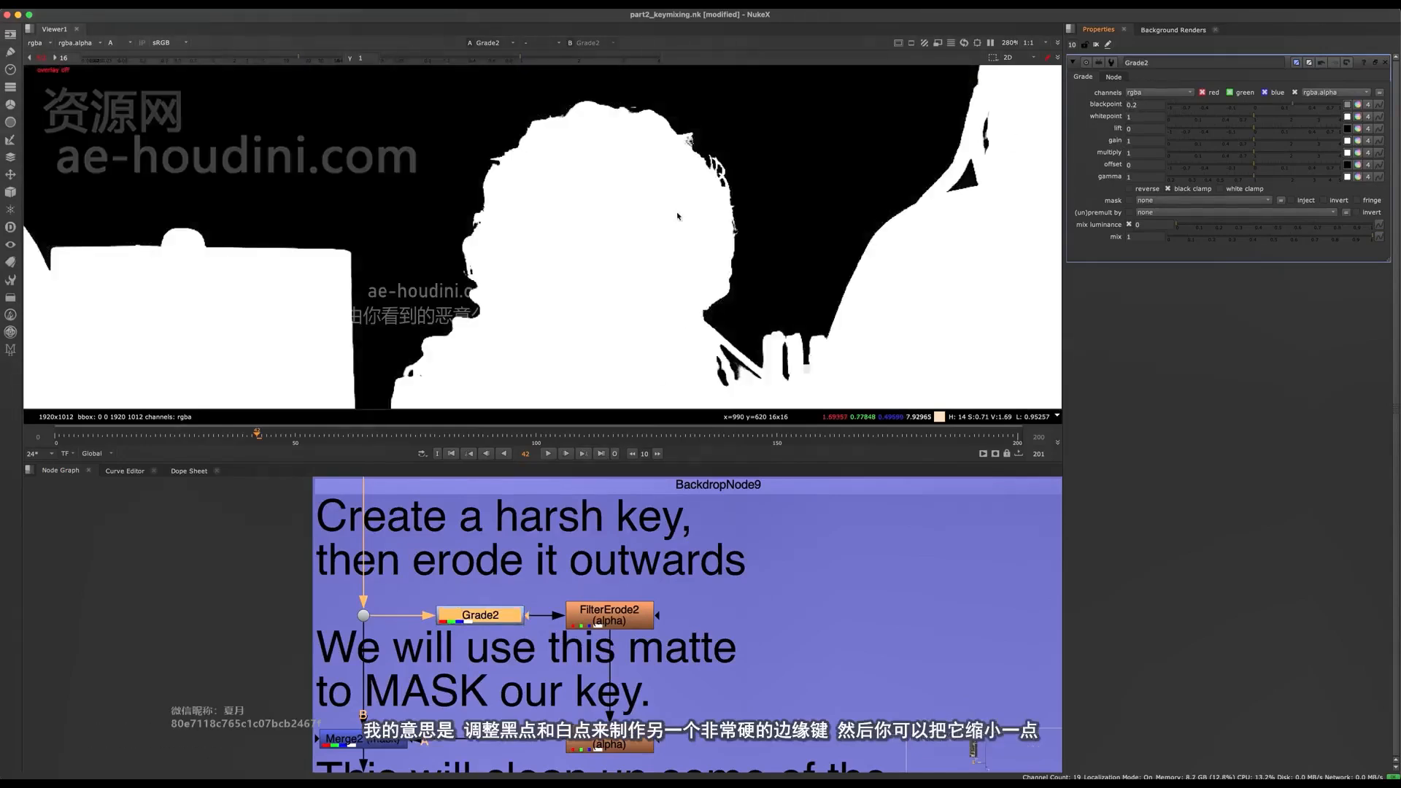
pyautogui.scroll(-5, 485, 185)
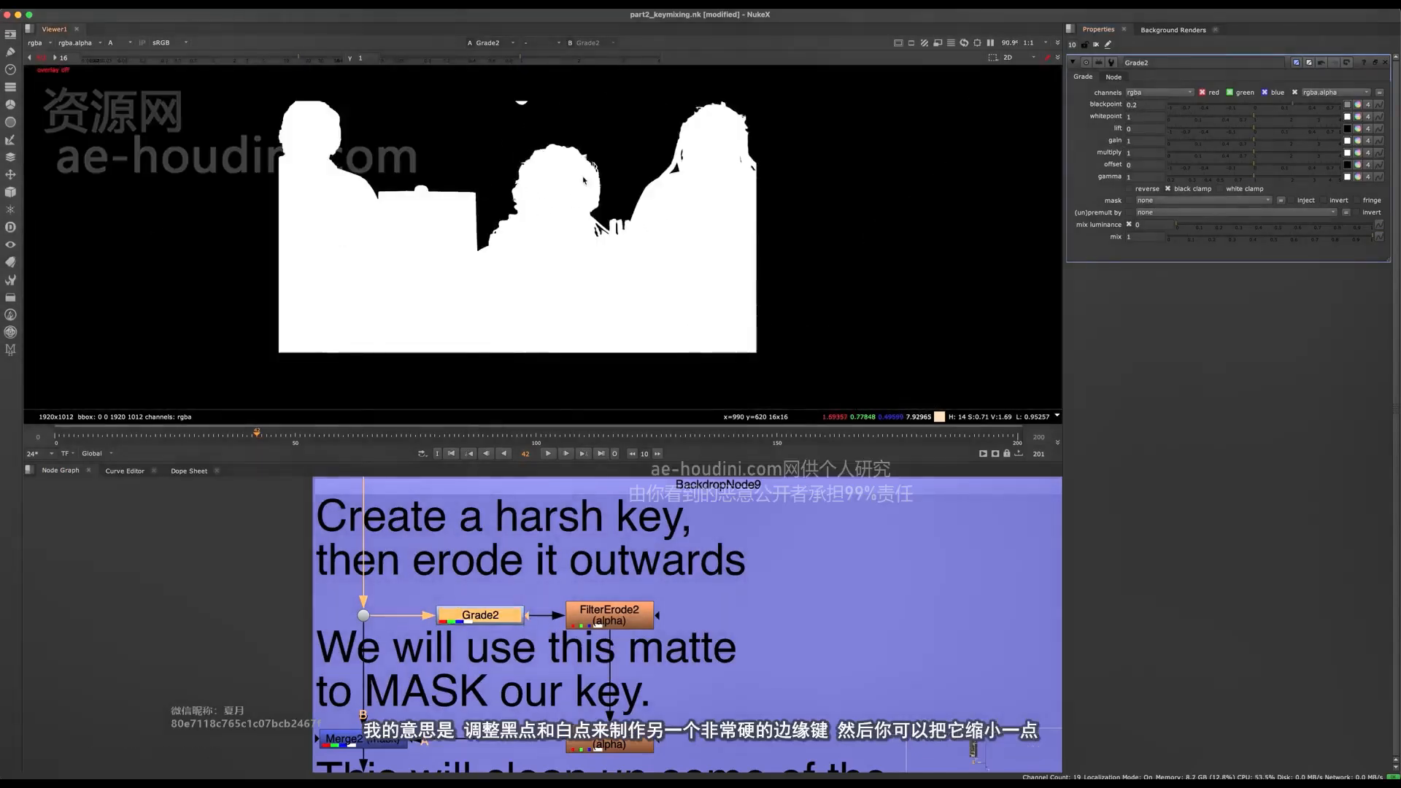
# - Show FilterErode2 in the viewer, open its properties, and toggle it to compare the matte's expanded edges
pyautogui.click(608, 622)
pyautogui.press('1')
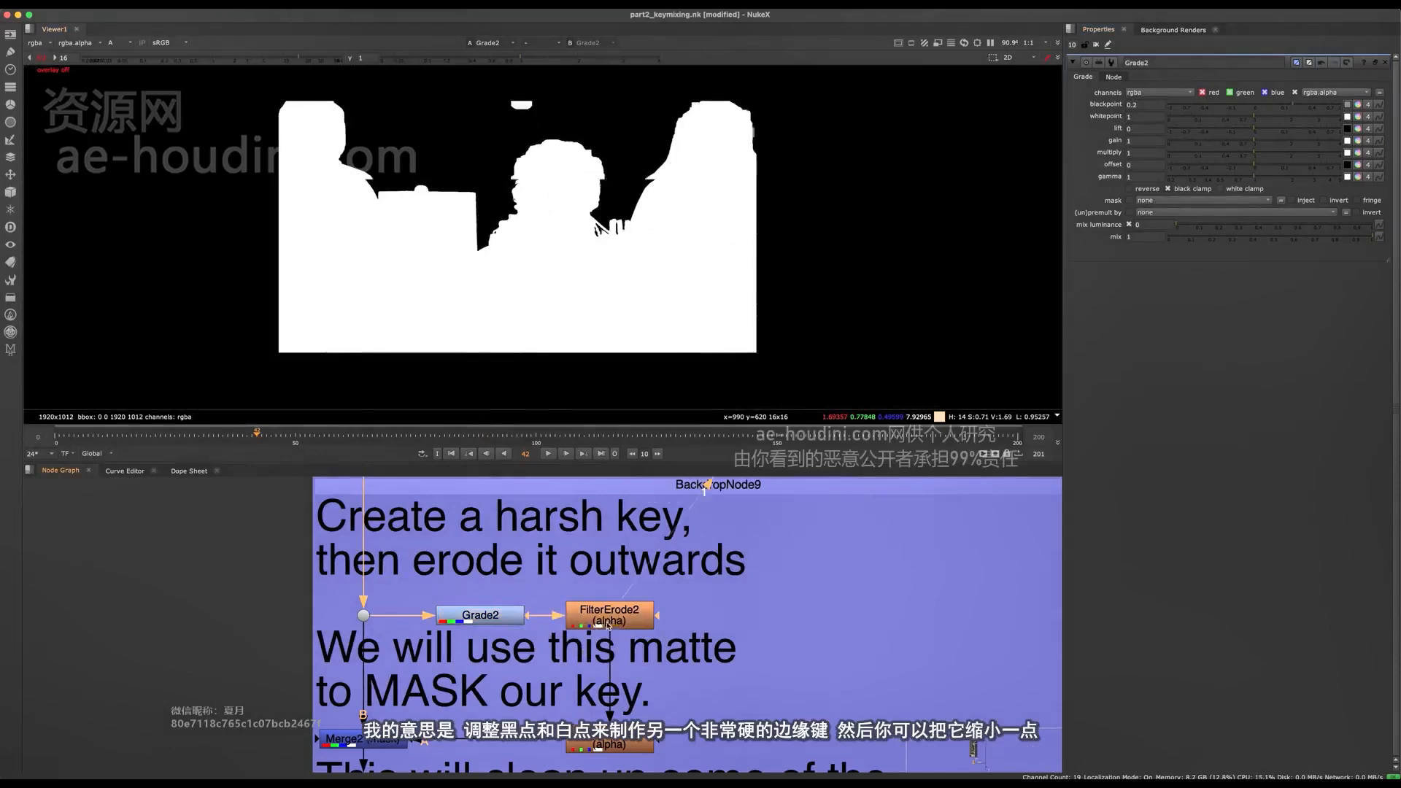
pyautogui.doubleClick(617, 616)
pyautogui.press('d')
pyautogui.press('d')
pyautogui.scroll(5, 511, 149)
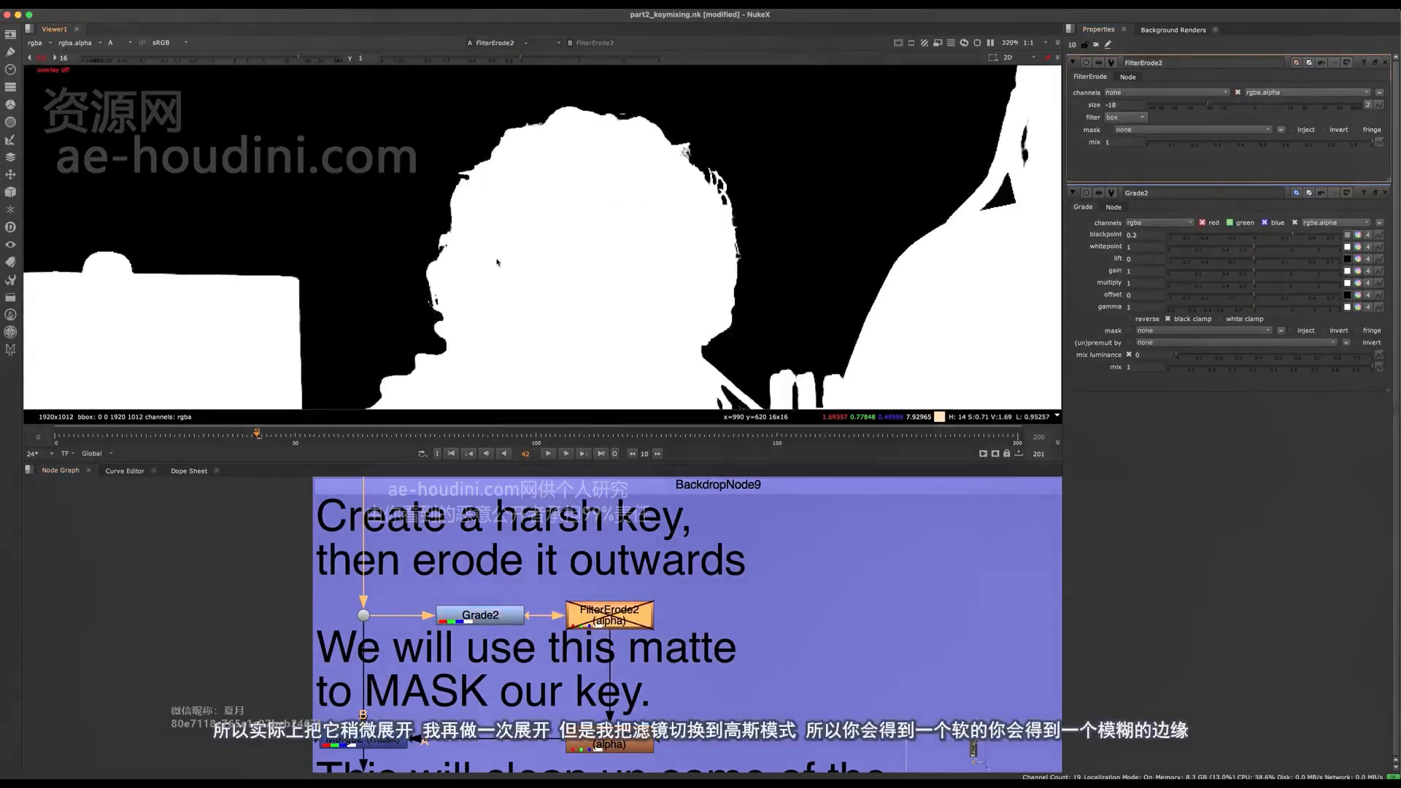
# - Open FilterErode3's properties and show its softened matte in the viewer, resetting the viewer gain to 1
pyautogui.moveTo(622, 616); pyautogui.dragTo(641, 533, button='middle')
pyautogui.click(637, 656)
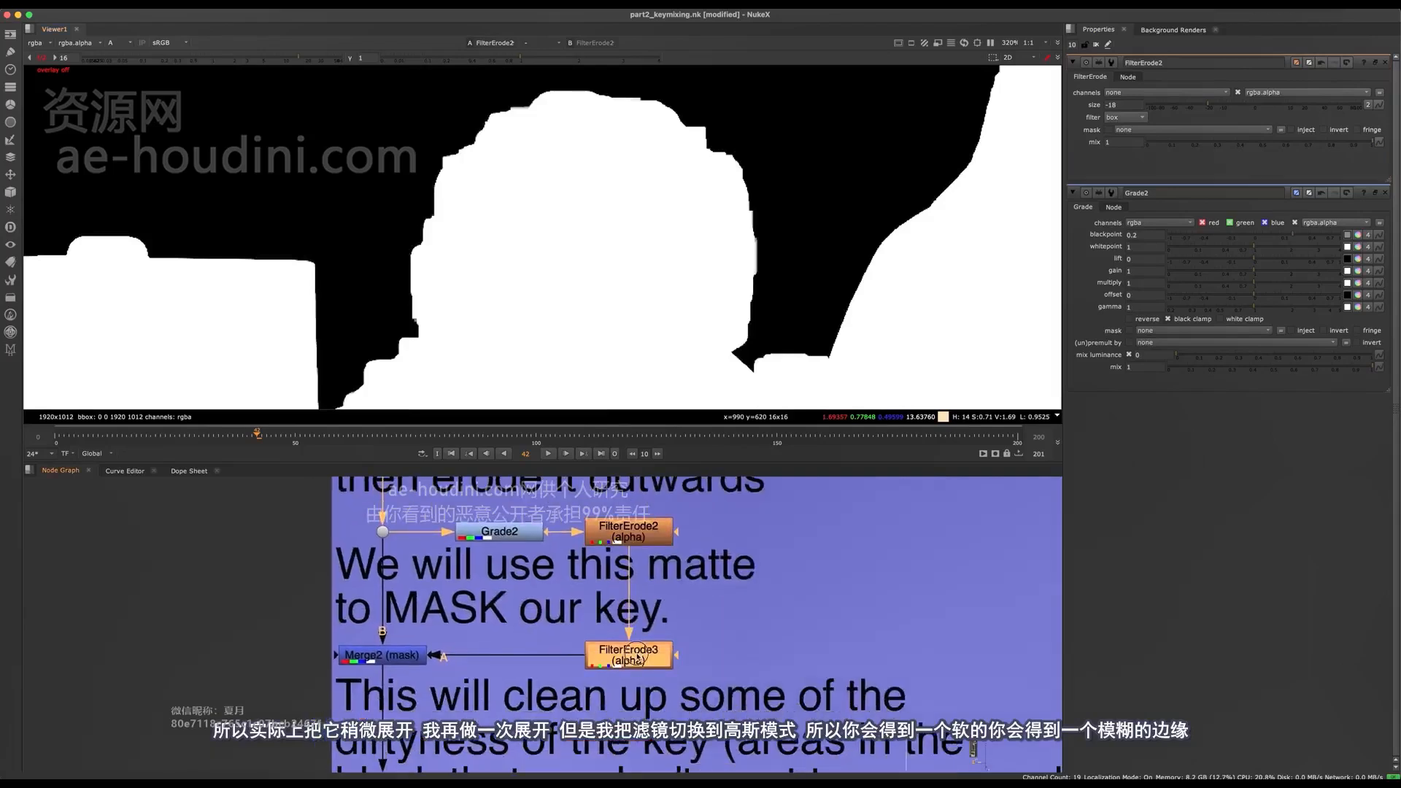
pyautogui.doubleClick(637, 655)
pyautogui.press('1')
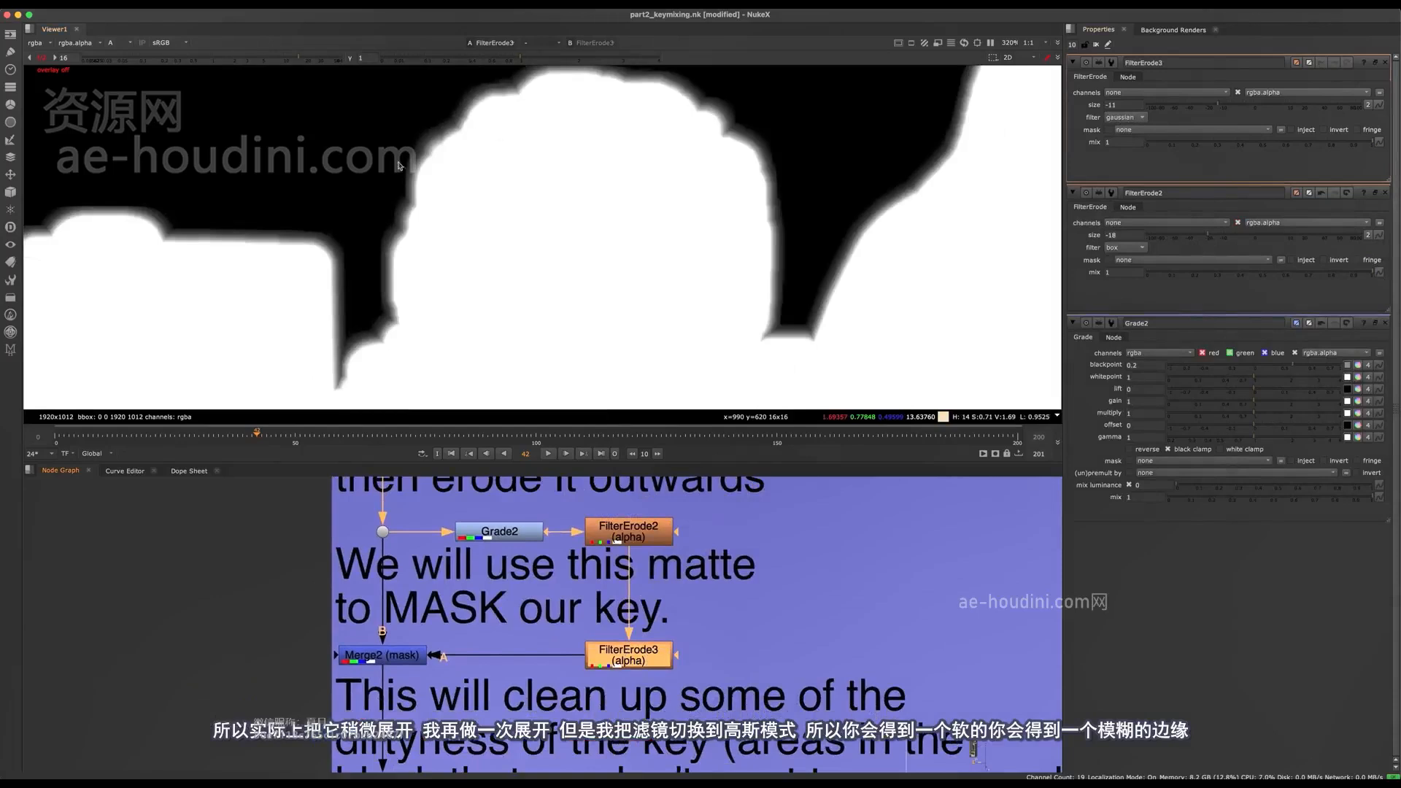
pyautogui.click(45, 57)
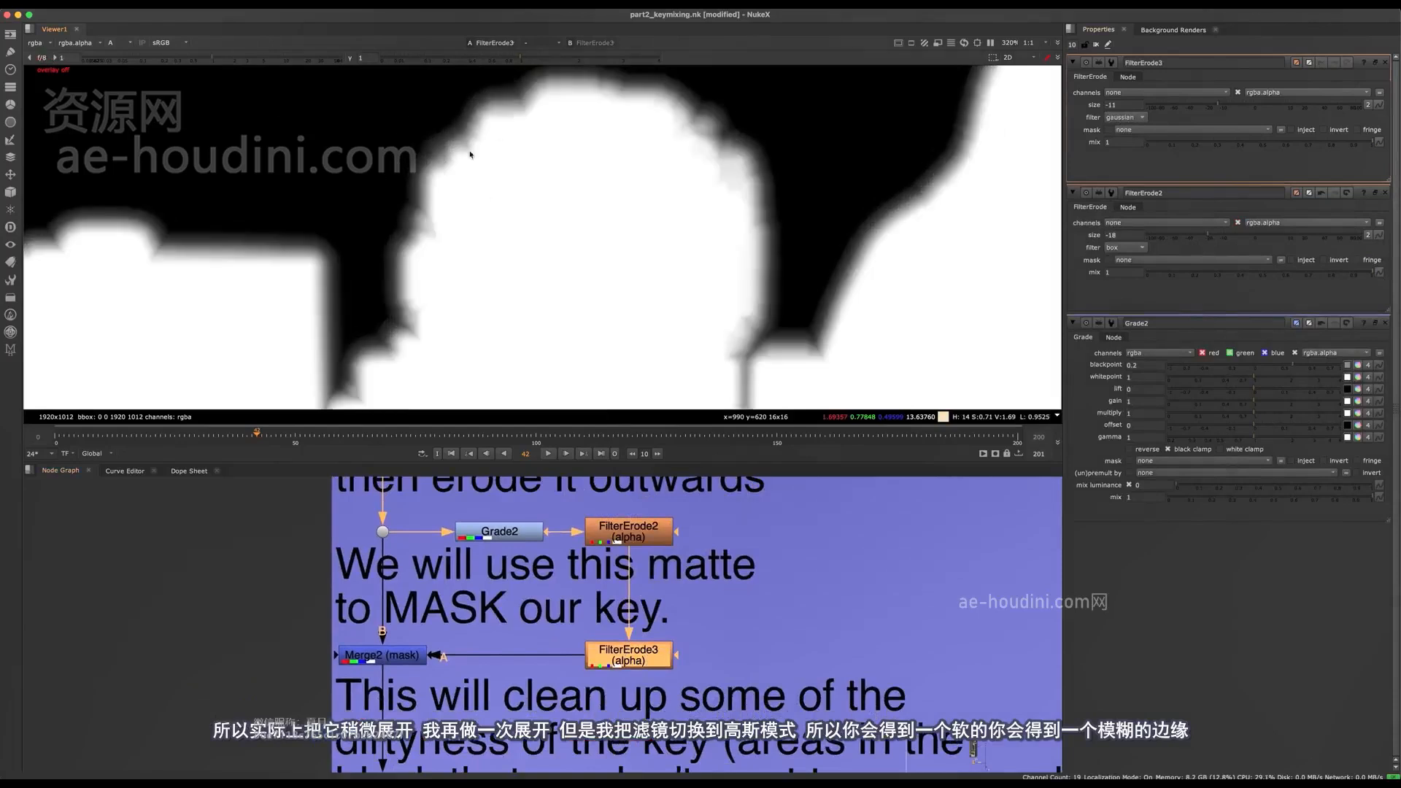
# - Show Grade2, FilterErode2 and FilterErode3 in turn in the viewer to compare the stages of the mask matte
pyautogui.moveTo(615, 662); pyautogui.dragTo(656, 709, button='middle')
pyautogui.click(540, 580)
pyautogui.press('1')
pyautogui.click(539, 629)
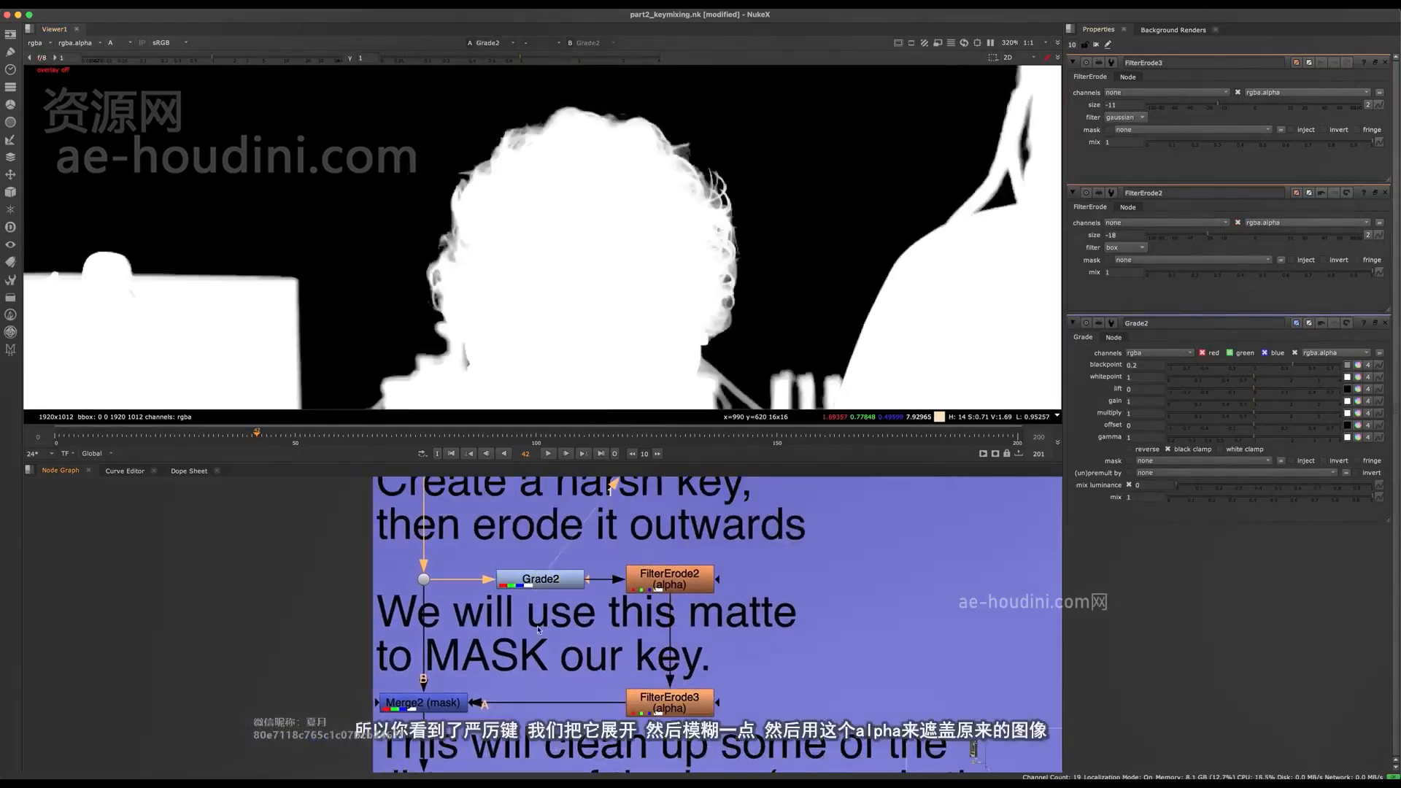
pyautogui.click(690, 578)
pyautogui.press('1')
pyautogui.click(673, 699)
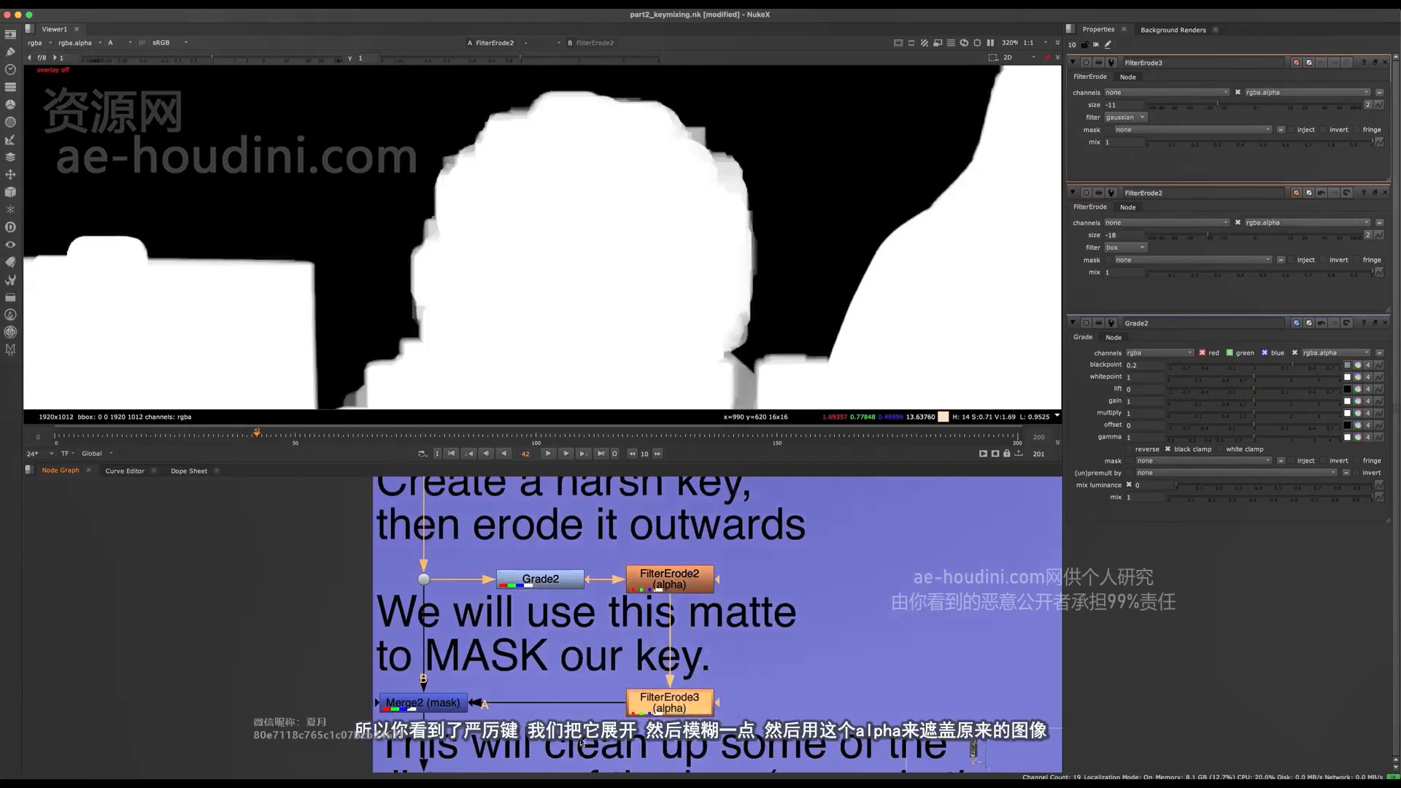
pyautogui.press('1')
# - Show Dot22 in the viewer and raise the viewer gain to 37 to examine the original alpha's background noise
pyautogui.click(586, 671)
pyautogui.moveTo(584, 672); pyautogui.dragTo(723, 629, button='middle')
pyautogui.click(562, 660)
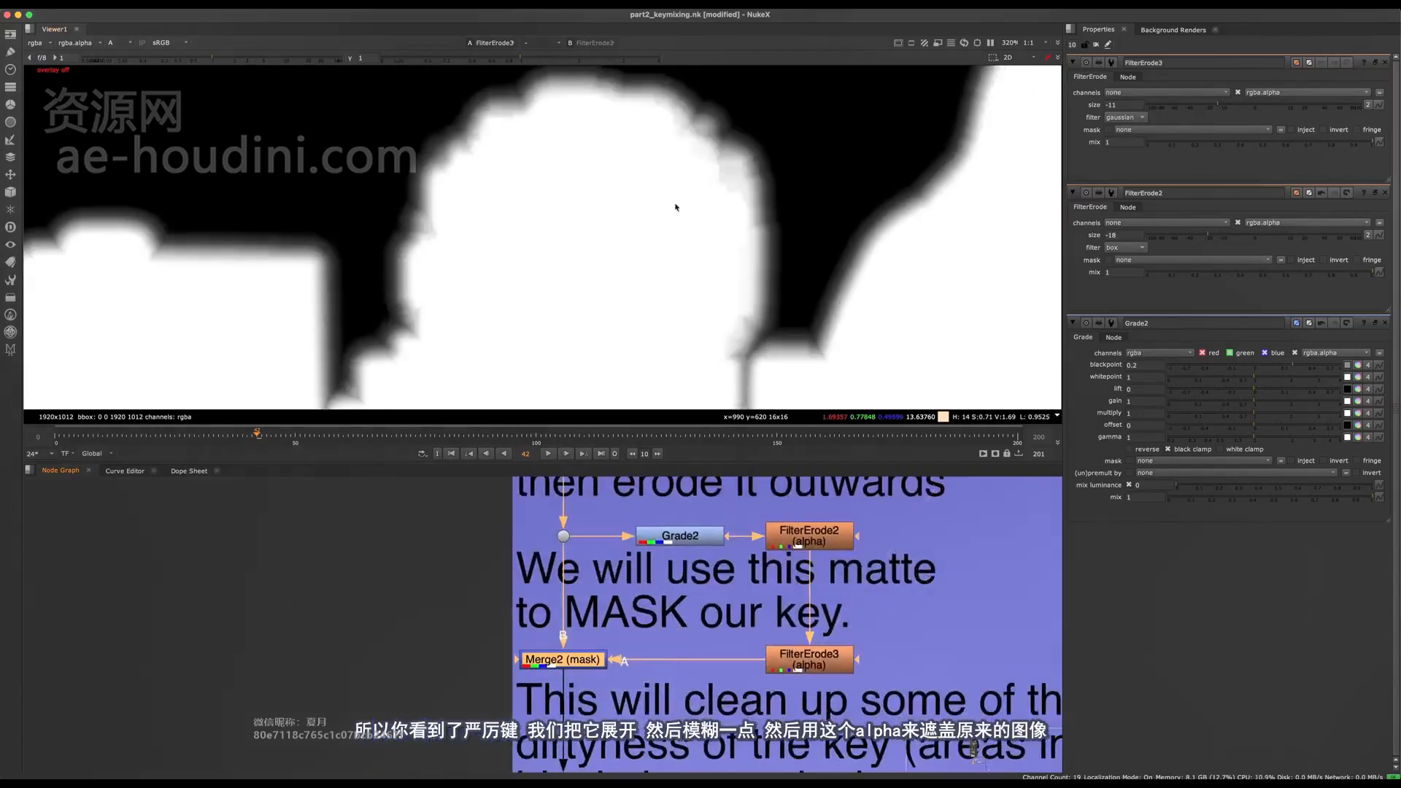
pyautogui.scroll(-4, 487, 323)
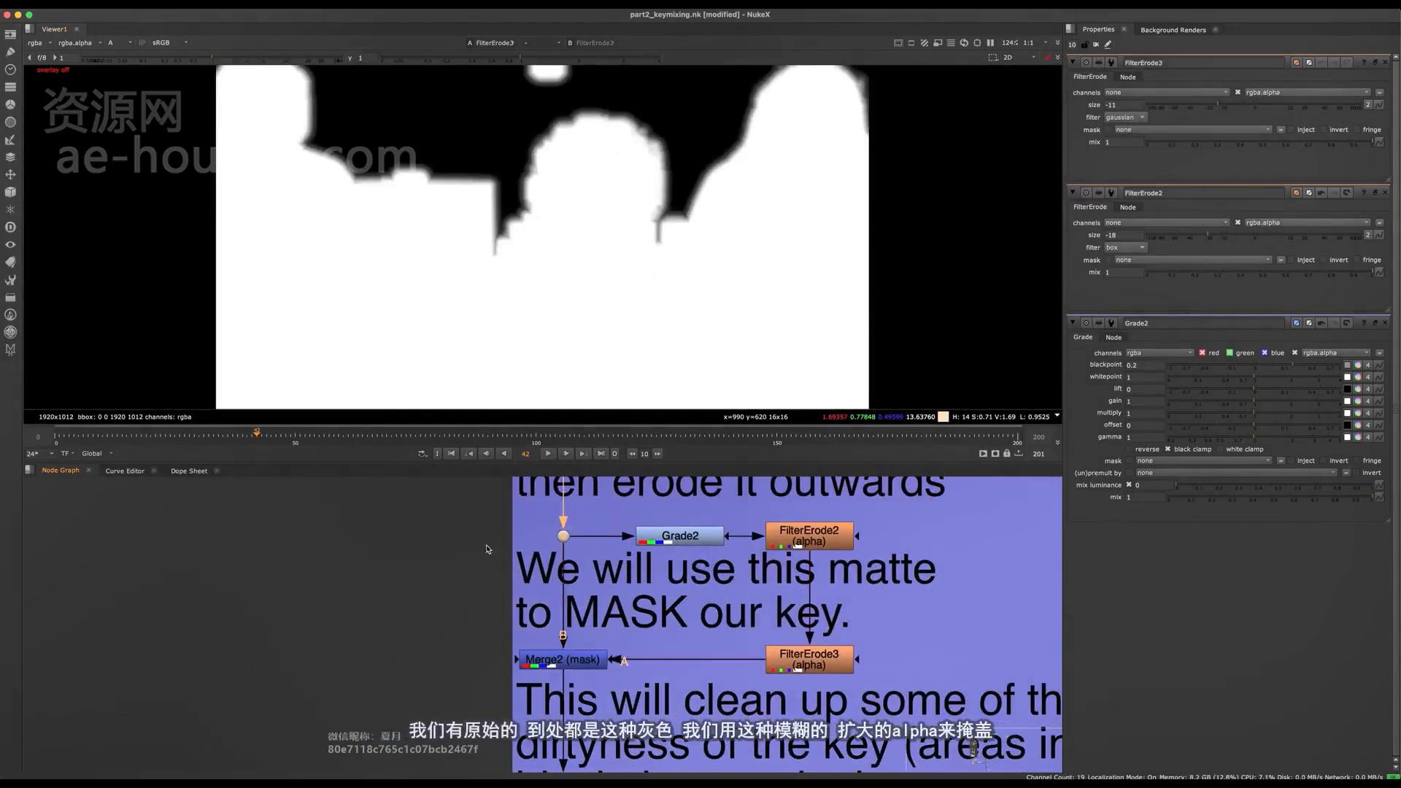
pyautogui.click(562, 535)
pyautogui.press('1')
pyautogui.moveTo(280, 59); pyautogui.dragTo(325, 59)
pyautogui.scroll(3, 491, 103)
pyautogui.moveTo(491, 103); pyautogui.dragTo(436, 178, button='middle')
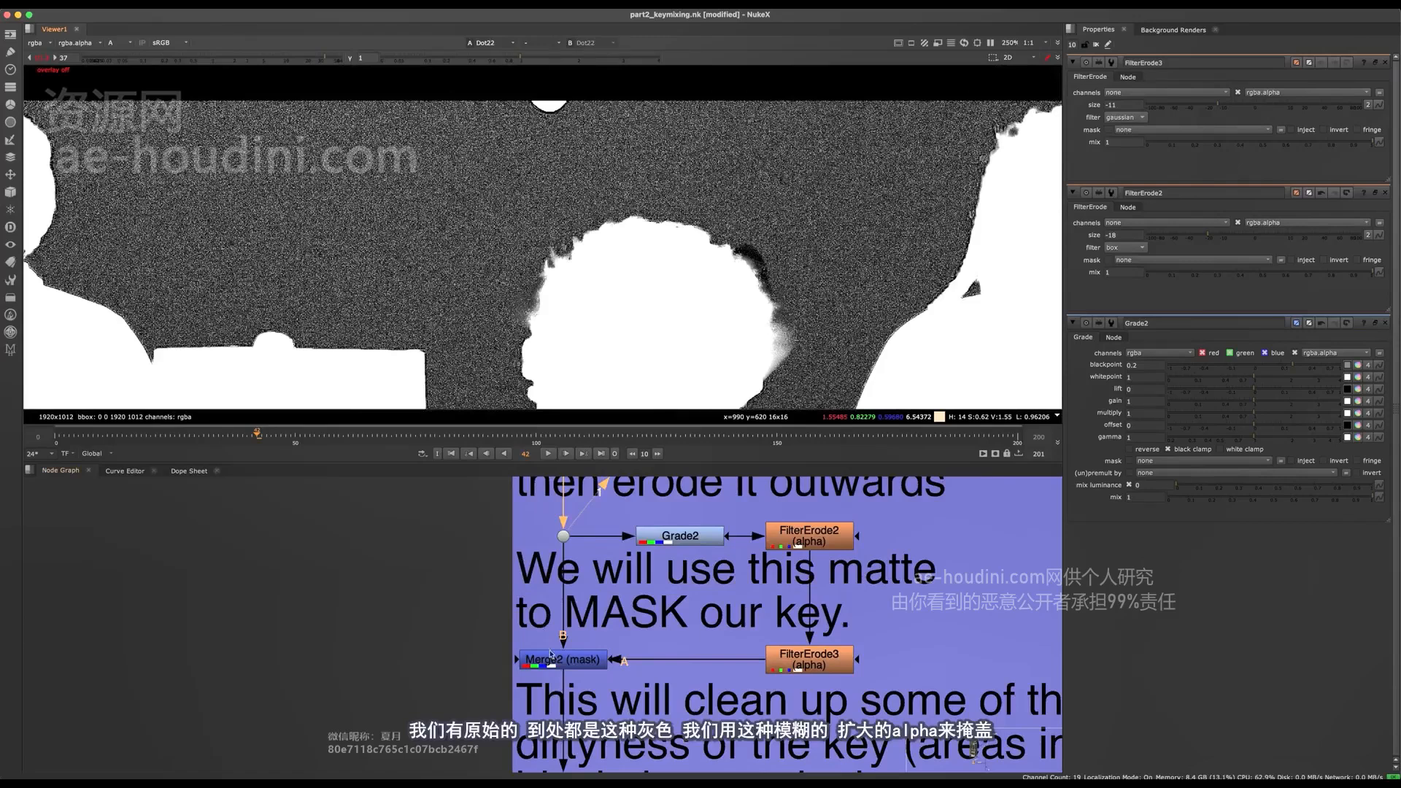
# - Review the Merge2 (mask) connections in the backdrop and show the FilterErode3 matte fitted to the viewer
pyautogui.moveTo(594, 670); pyautogui.dragTo(550, 582, button='middle')
pyautogui.scroll(3, 553, 583)
pyautogui.click(524, 569)
pyautogui.moveTo(738, 659); pyautogui.dragTo(604, 635, button='middle')
pyautogui.scroll(-4, 604, 635)
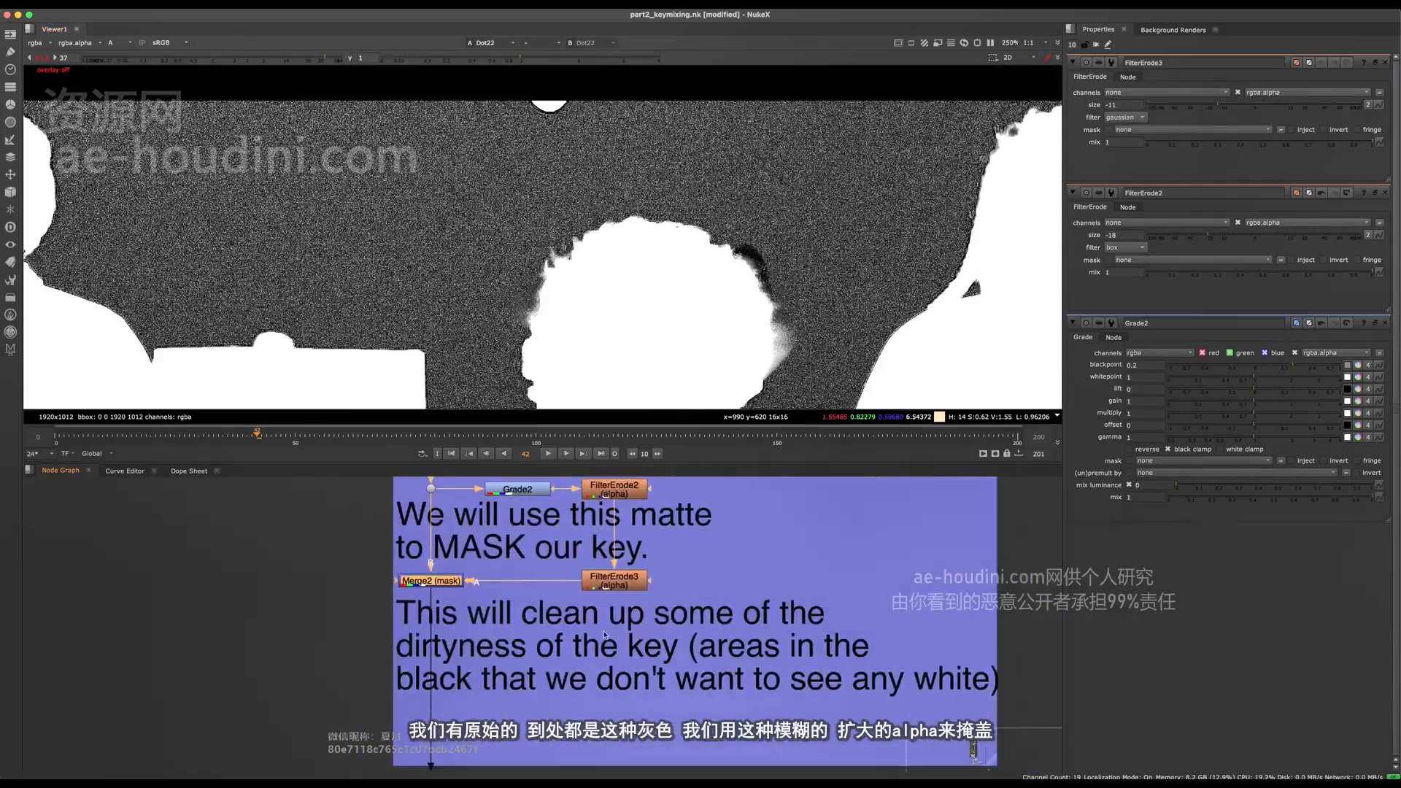
pyautogui.click(608, 582)
pyautogui.press('1')
pyautogui.press('f')
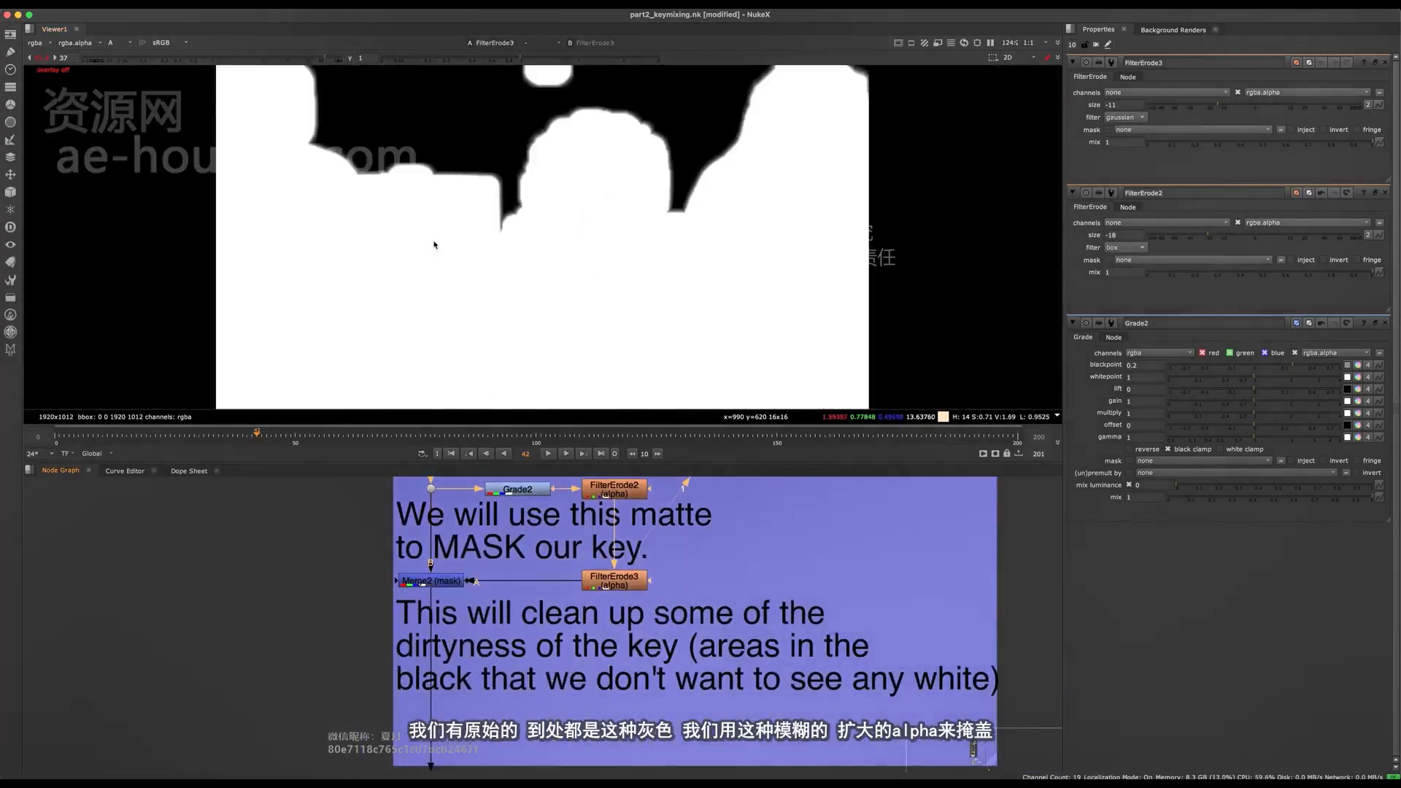
# - Reset the viewer gain to 1 and show the Merge2 (mask) result in the viewer
pyautogui.click(42, 58)
pyautogui.click(432, 581)
pyautogui.press('1')
pyautogui.click(501, 561)
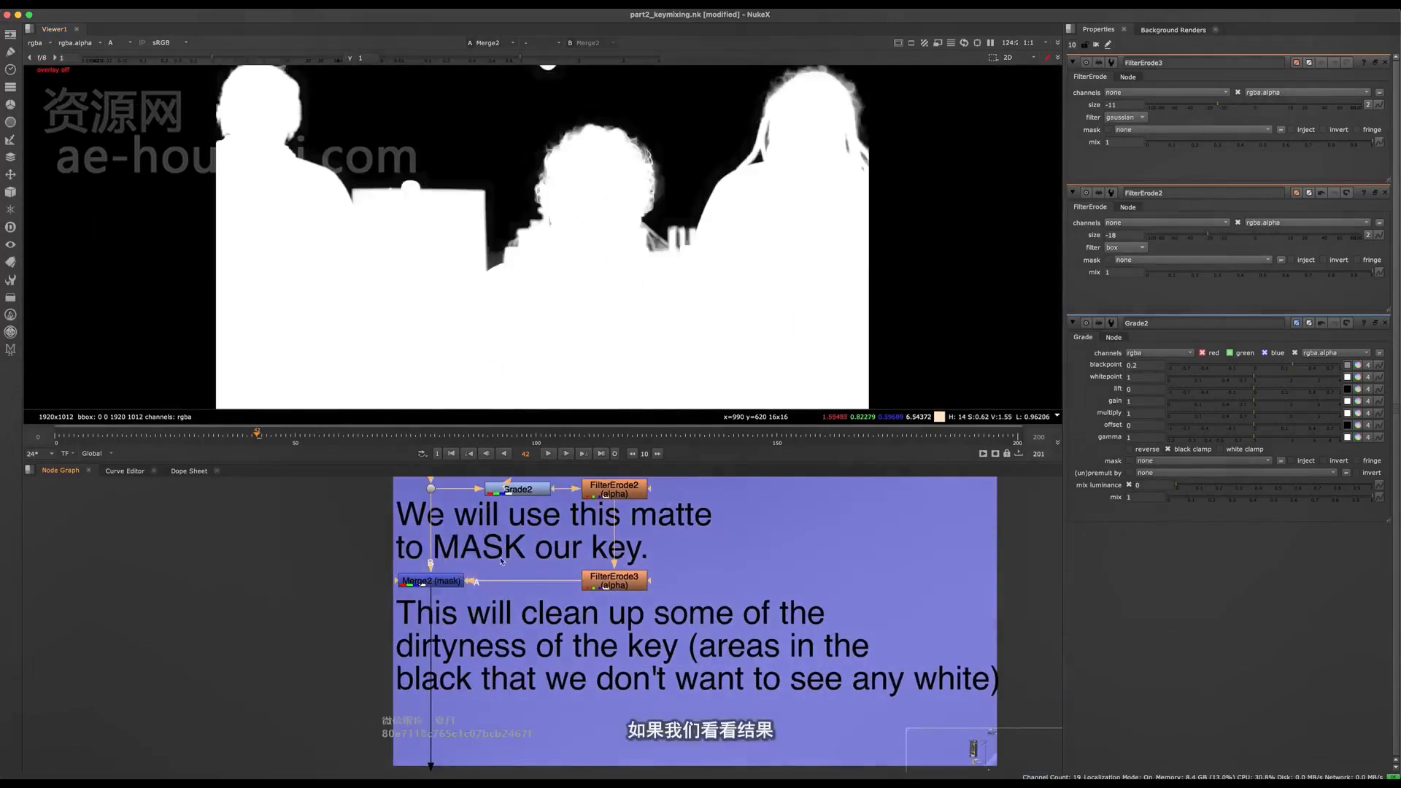
pyautogui.click(432, 581)
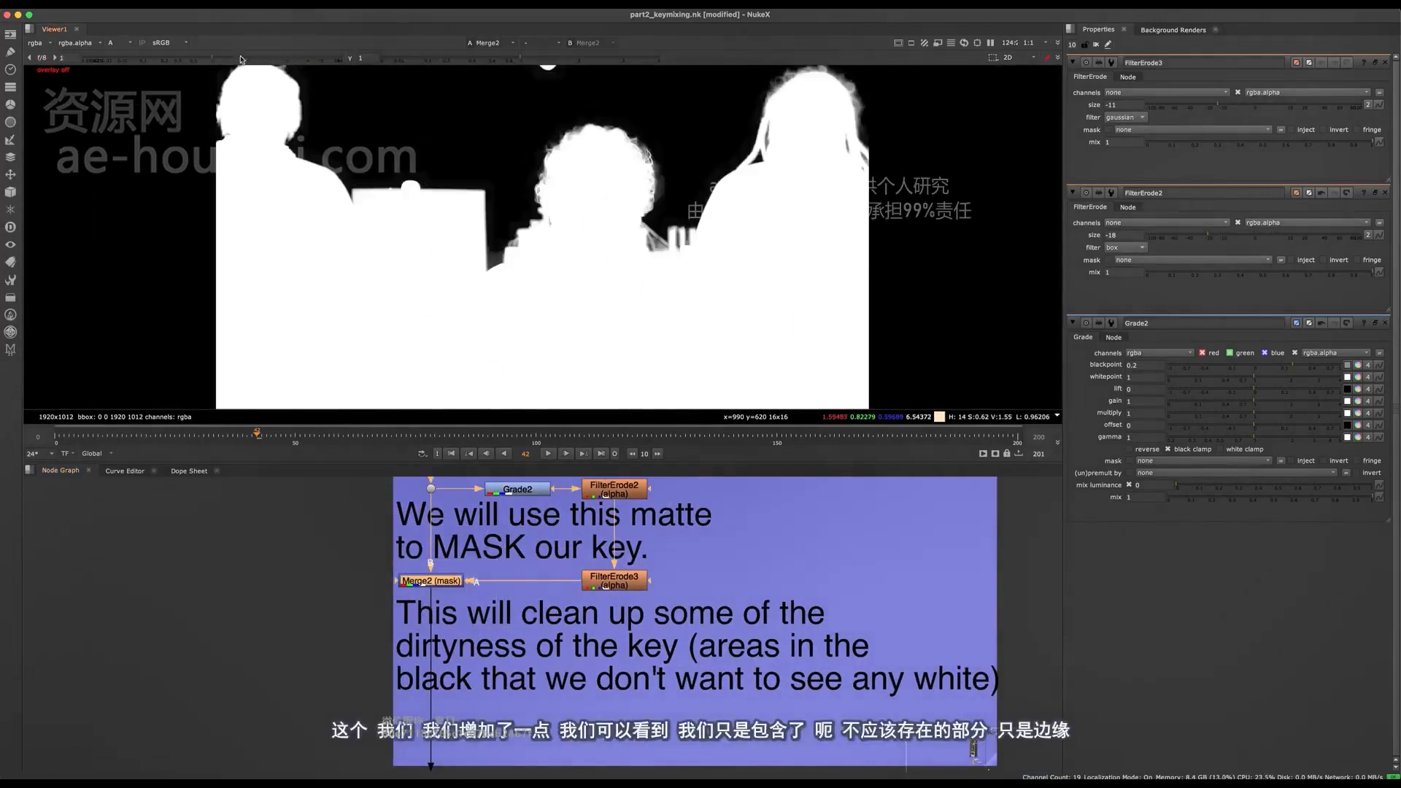
# - Raise the viewer gain to 37 and toggle Merge2 (mask) to compare the noise around the hair
pyautogui.moveTo(227, 60); pyautogui.dragTo(323, 61)
pyautogui.scroll(5, 528, 122)
pyautogui.press('d')
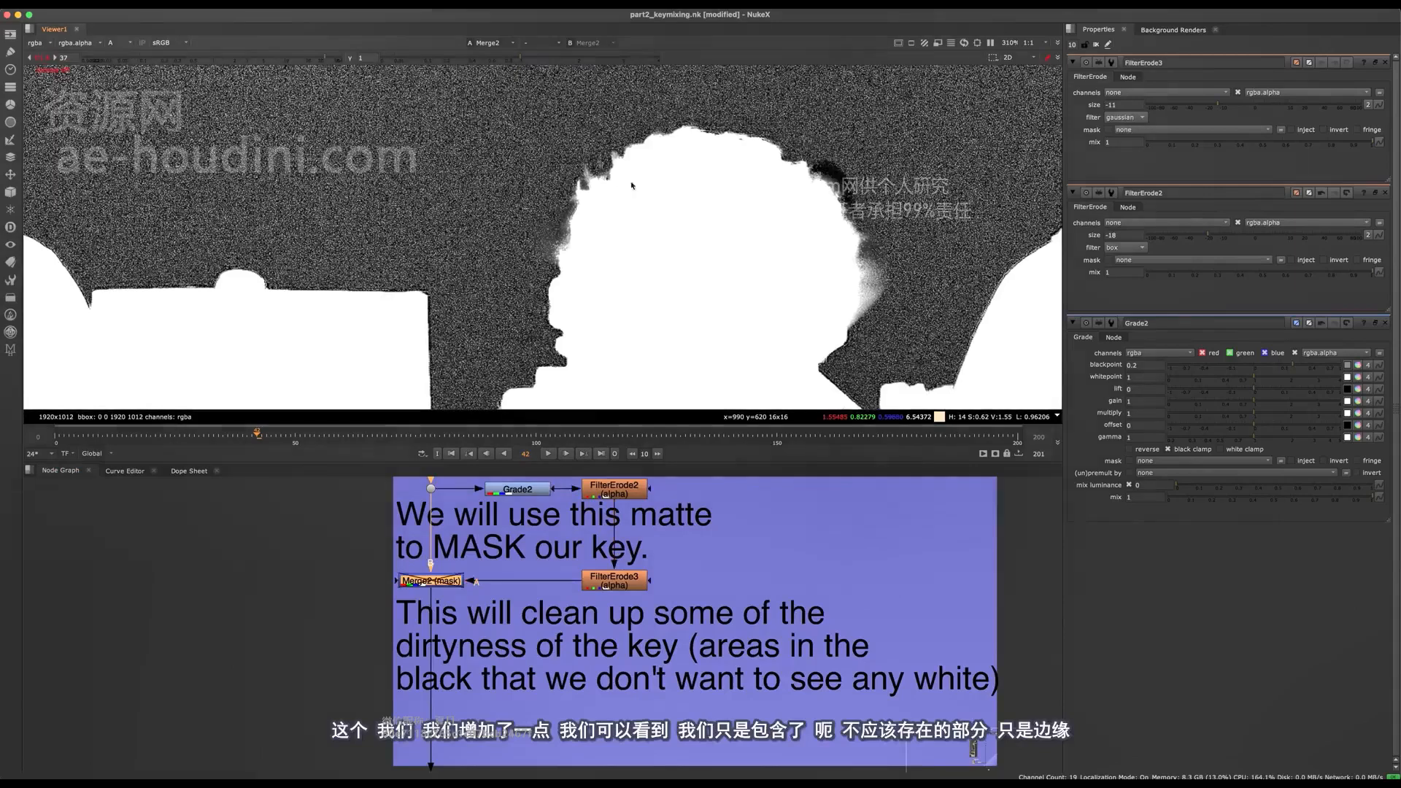
pyautogui.press('d')
# - Repeatedly toggle Merge2 (mask) while inspecting the open background beside the people, leaving the node enabled
pyautogui.press('d')
pyautogui.press('d')
pyautogui.moveTo(545, 115); pyautogui.dragTo(532, 222, button='middle')
pyautogui.press('d')
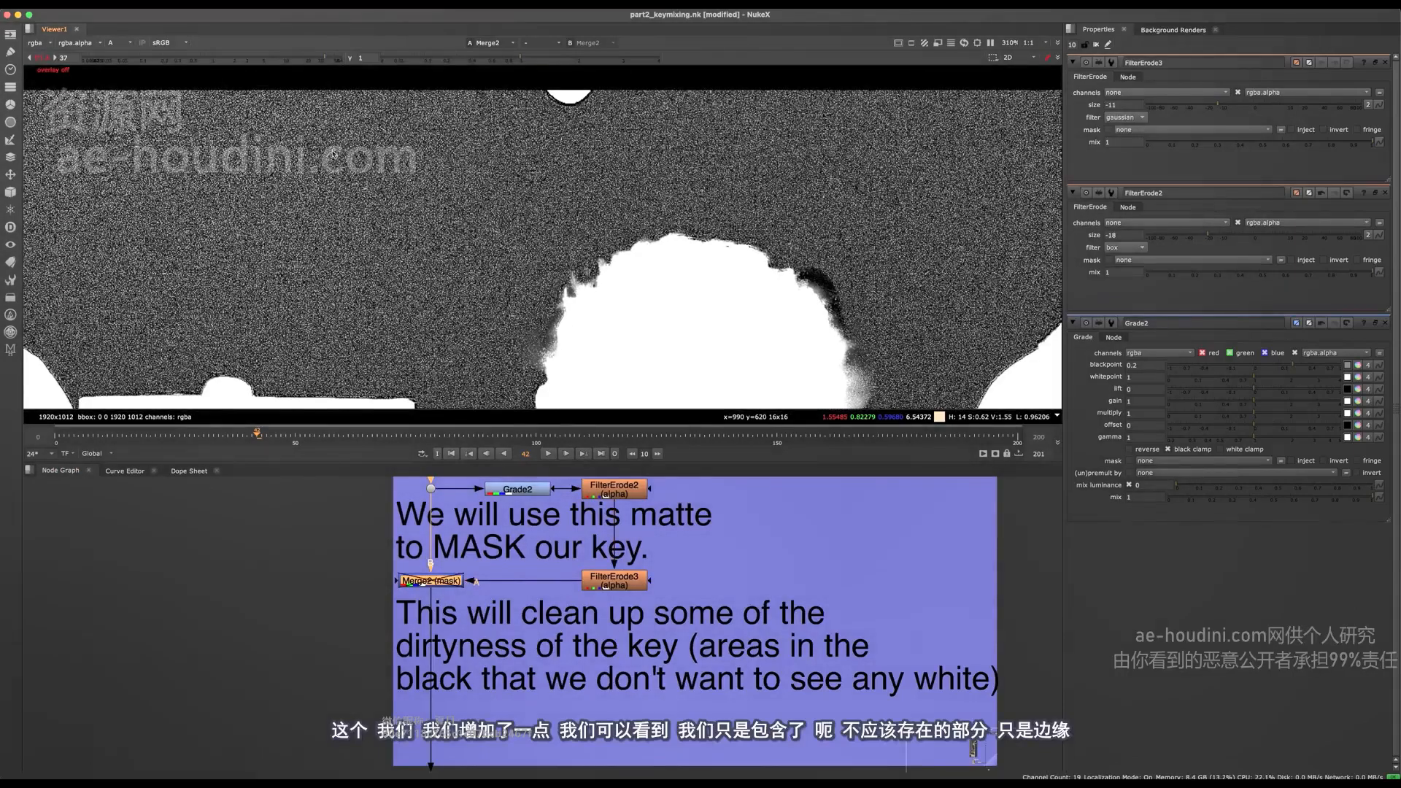
pyautogui.press('d')
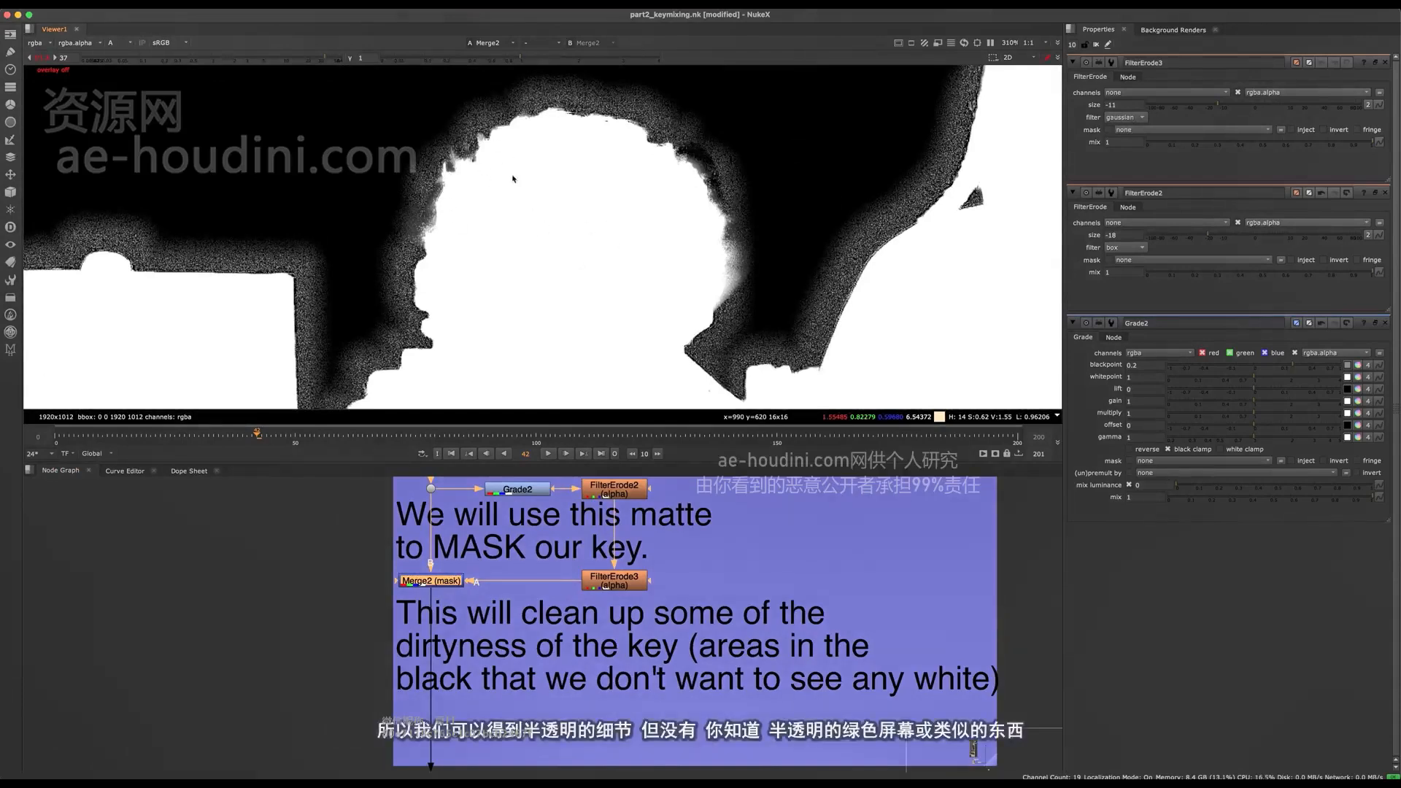
pyautogui.moveTo(307, 132); pyautogui.dragTo(457, 229, button='middle')
pyautogui.press('d')
pyautogui.press('d')
pyautogui.moveTo(456, 143); pyautogui.dragTo(545, 191, button='middle')
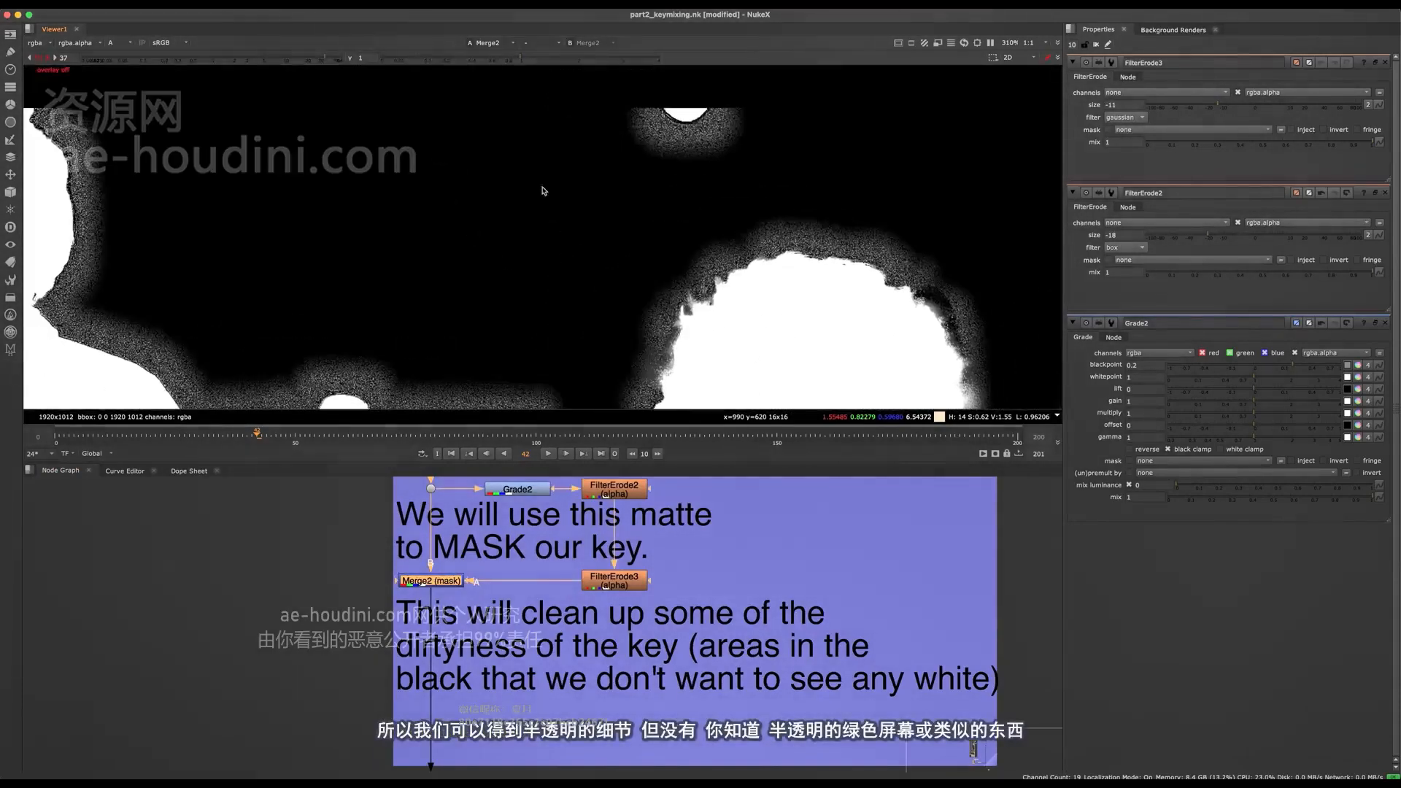
pyautogui.press('d')
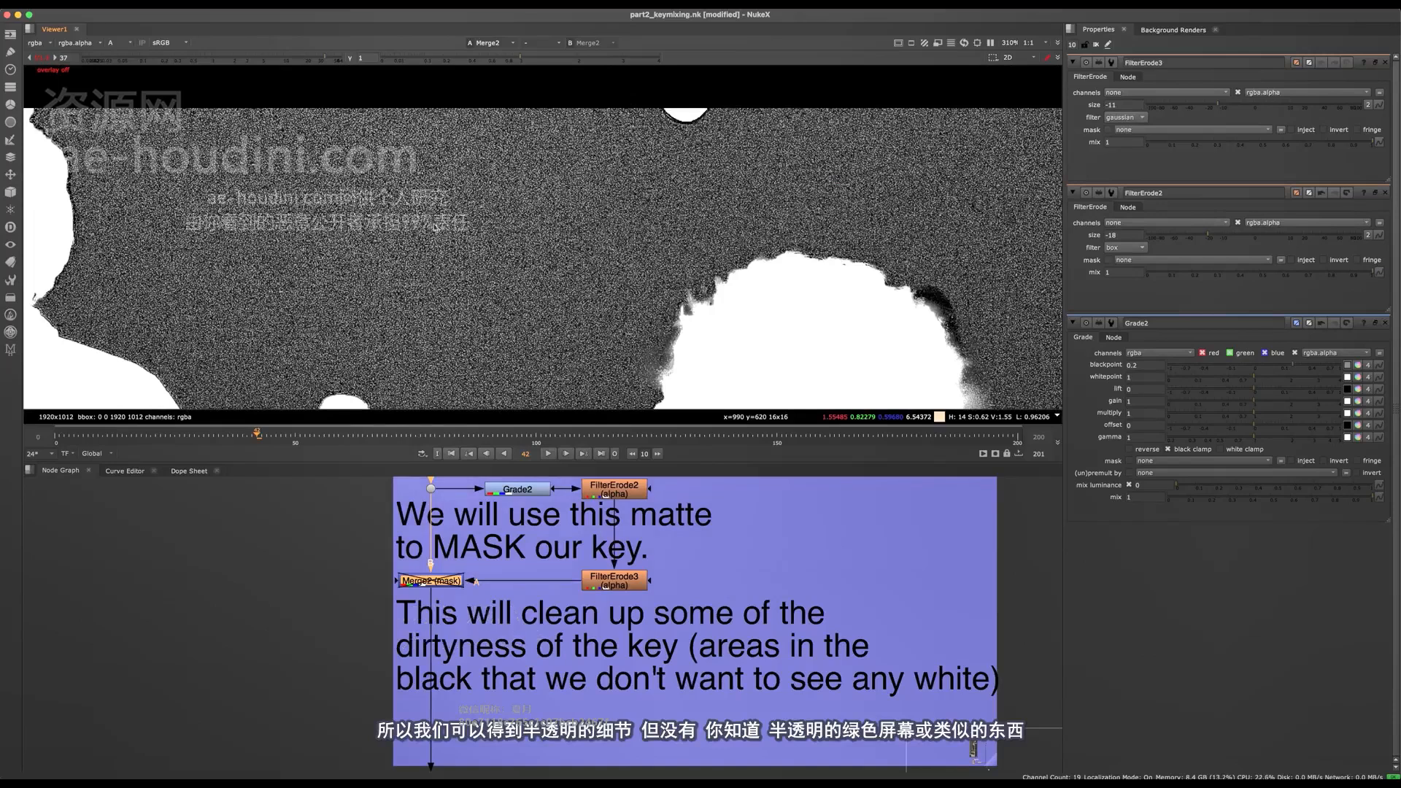
pyautogui.press('d')
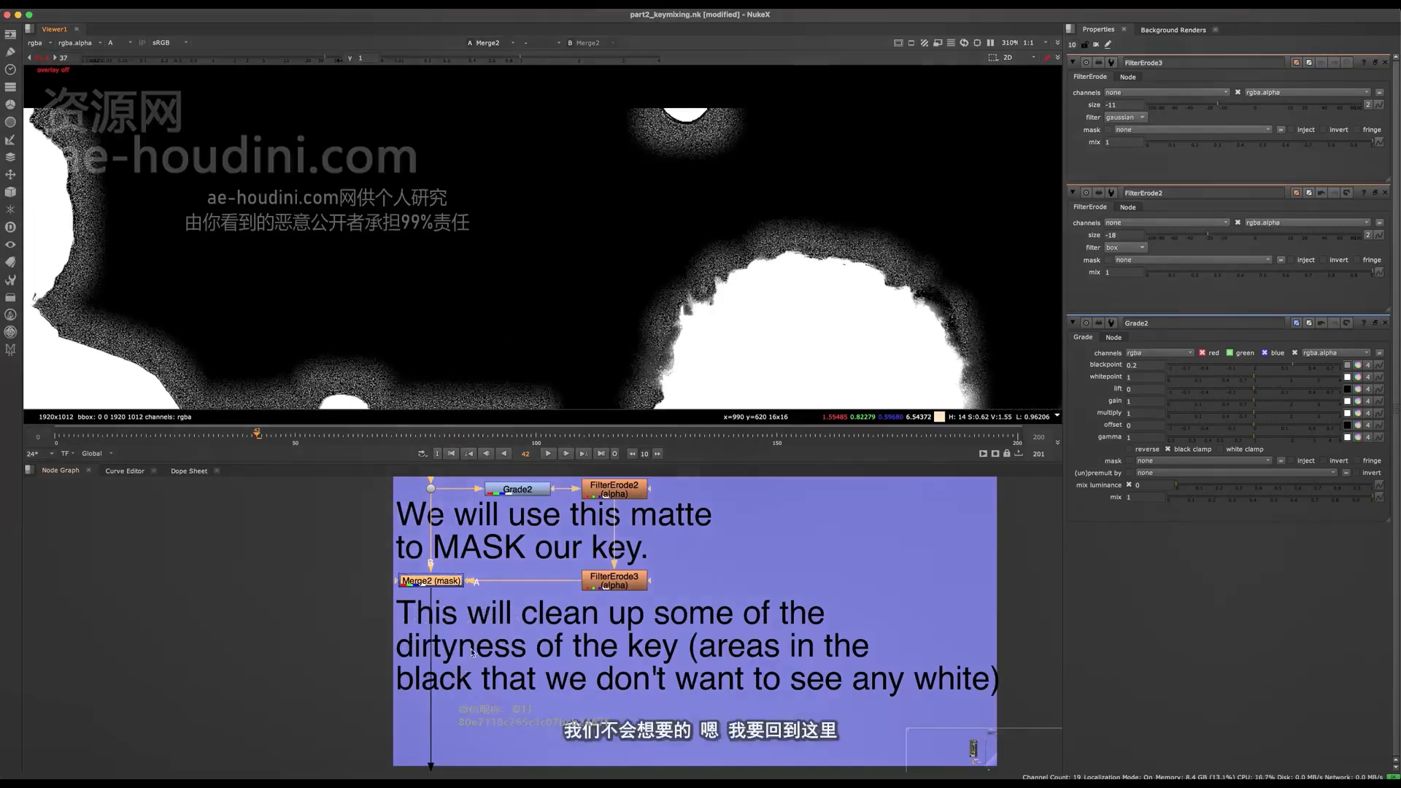
# - Toggle Grade3 in the black point backdrop to compare the noise around the people, leaving it enabled and the viewer gain at 1
pyautogui.scroll(-8, 467, 536)
pyautogui.press('space')
pyautogui.moveTo(491, 220); pyautogui.dragTo(513, 403, button='middle')
pyautogui.scroll(6, 499, 411)
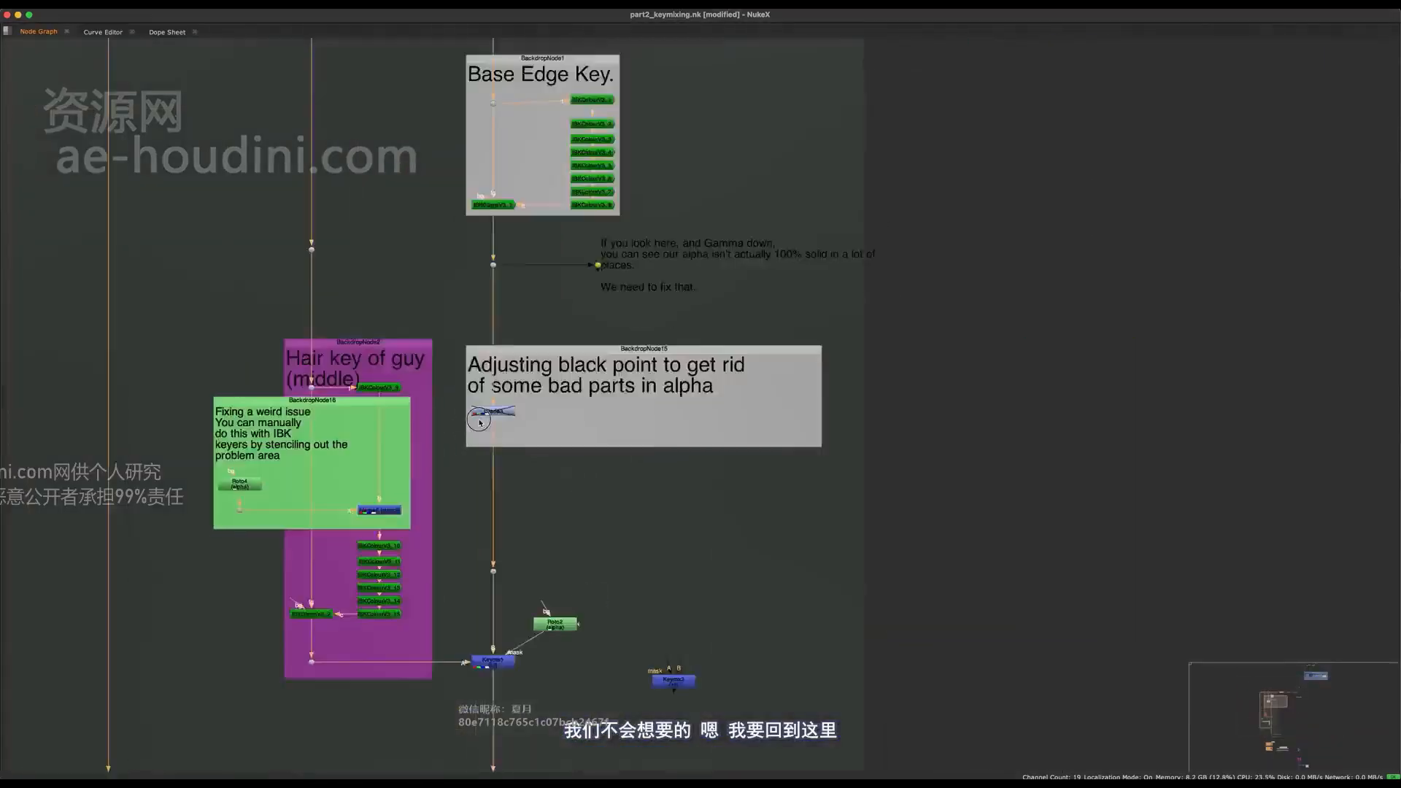
pyautogui.click(485, 428)
pyautogui.scroll(3, 485, 429)
pyautogui.press('space')
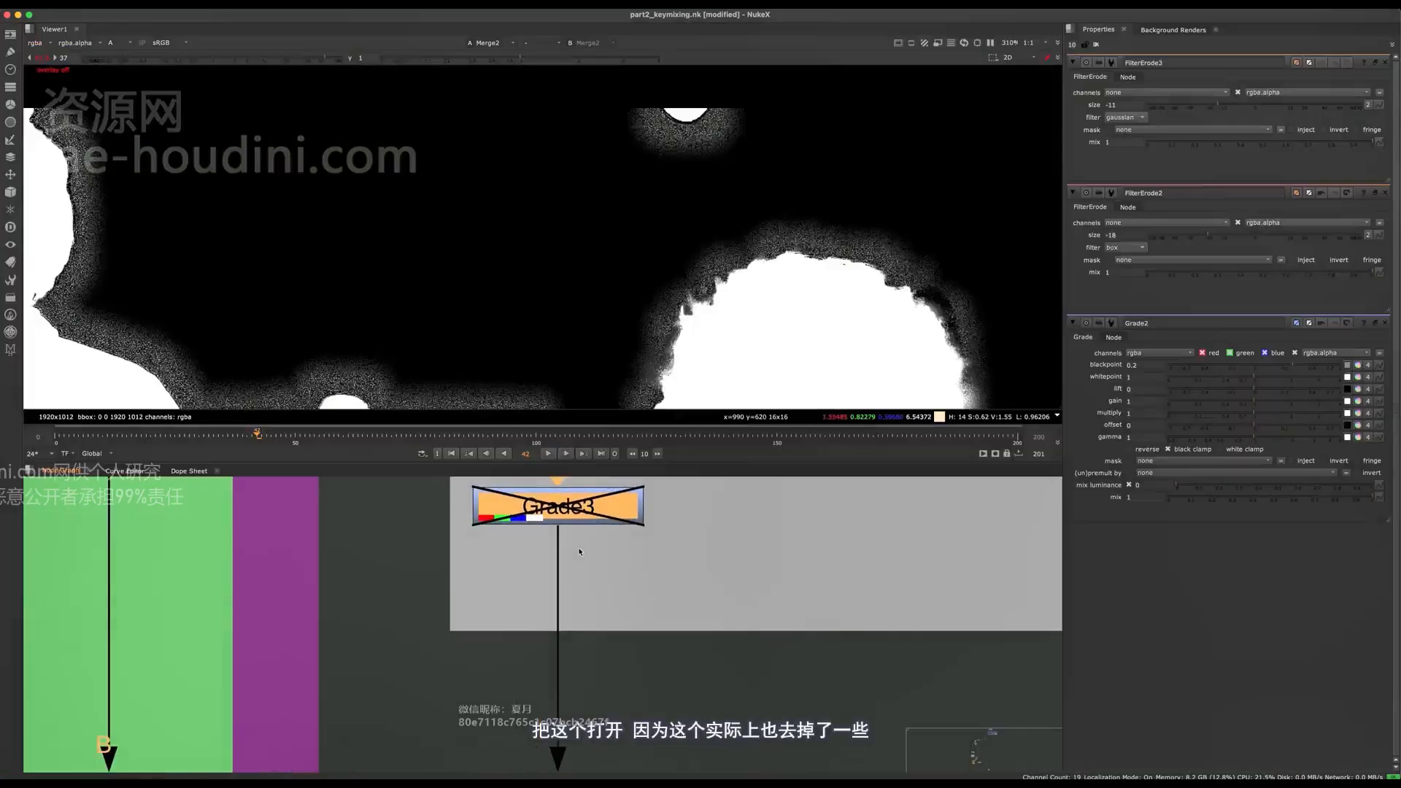
pyautogui.press('d')
pyautogui.press('d')
pyautogui.press('d')
pyautogui.press('d')
pyautogui.press('d')
pyautogui.press('d')
pyautogui.press('d')
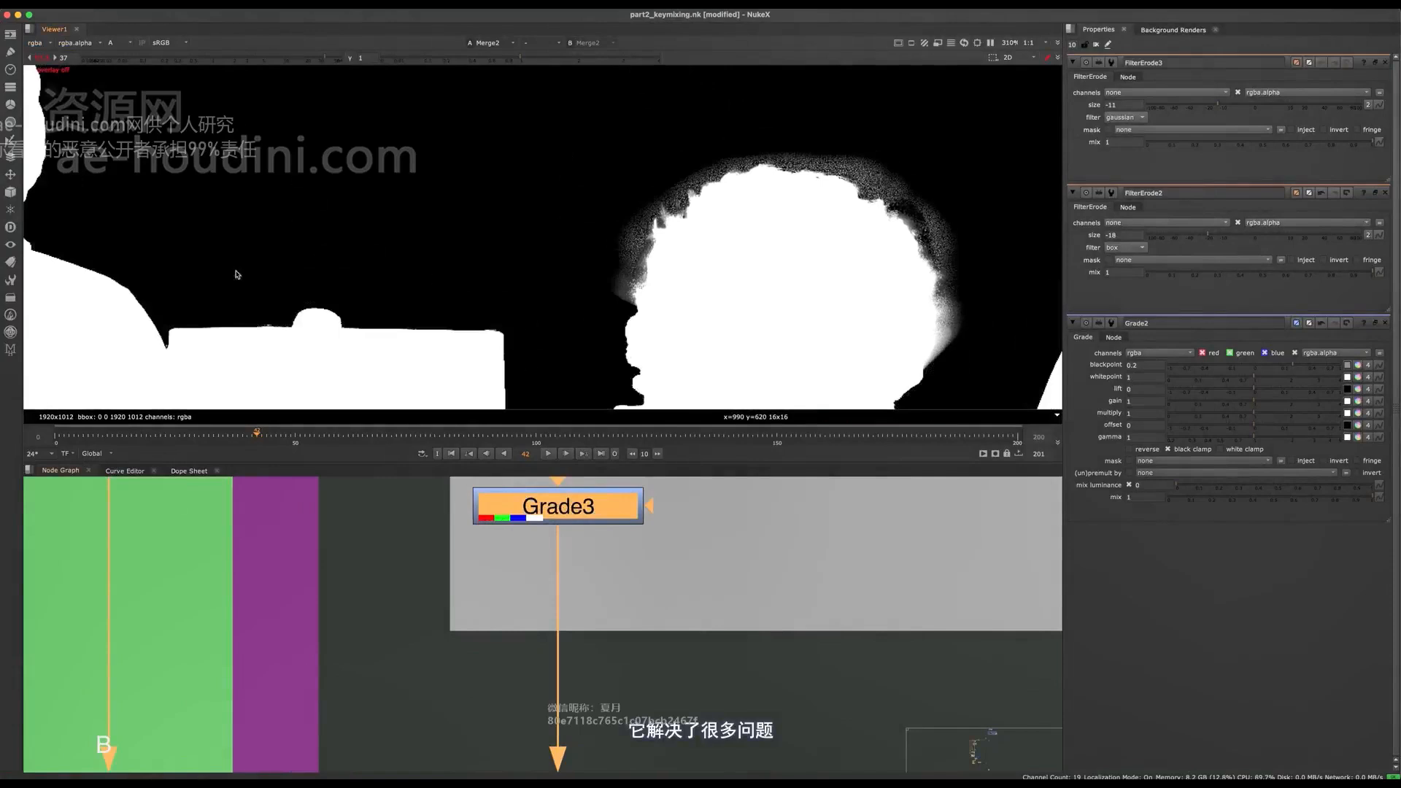
pyautogui.press('d')
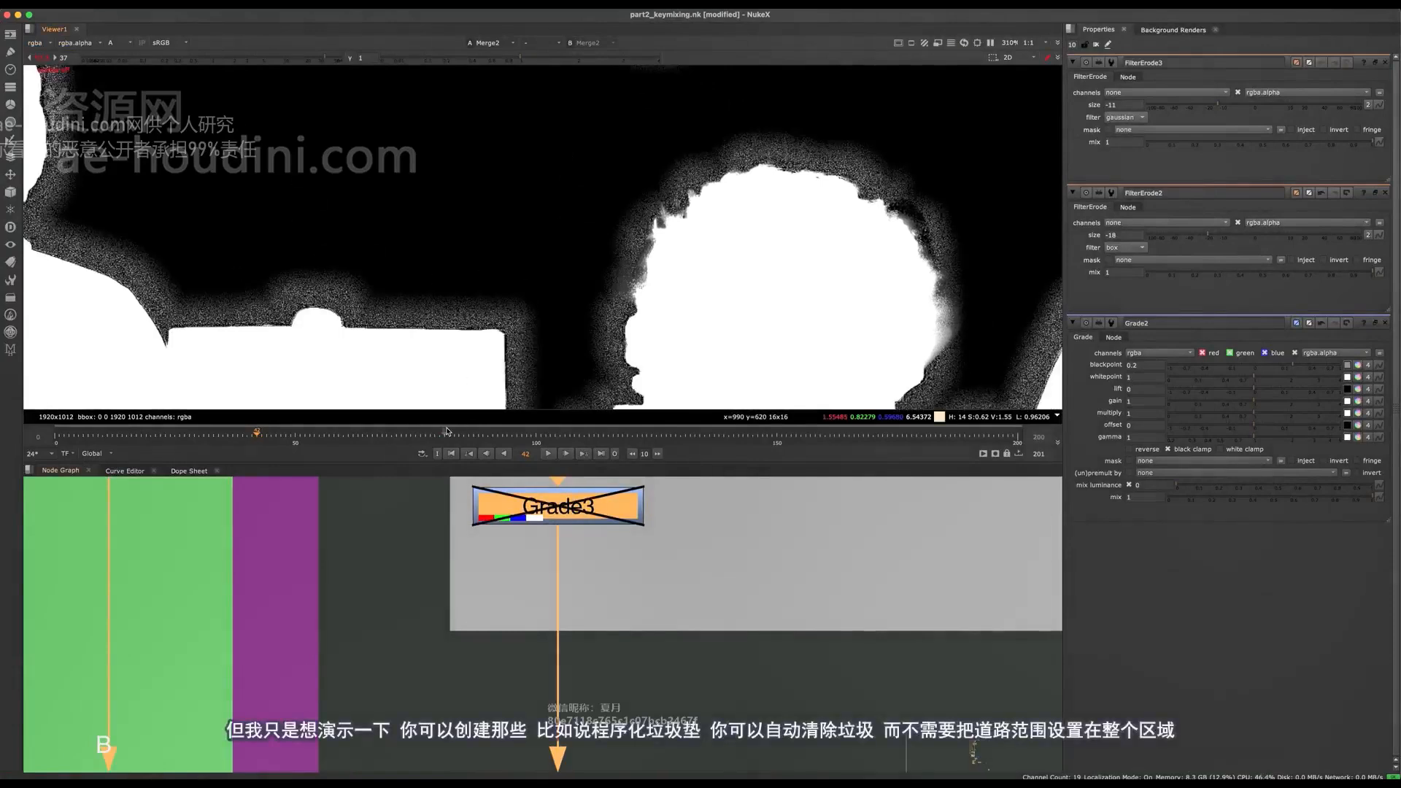
pyautogui.press('d')
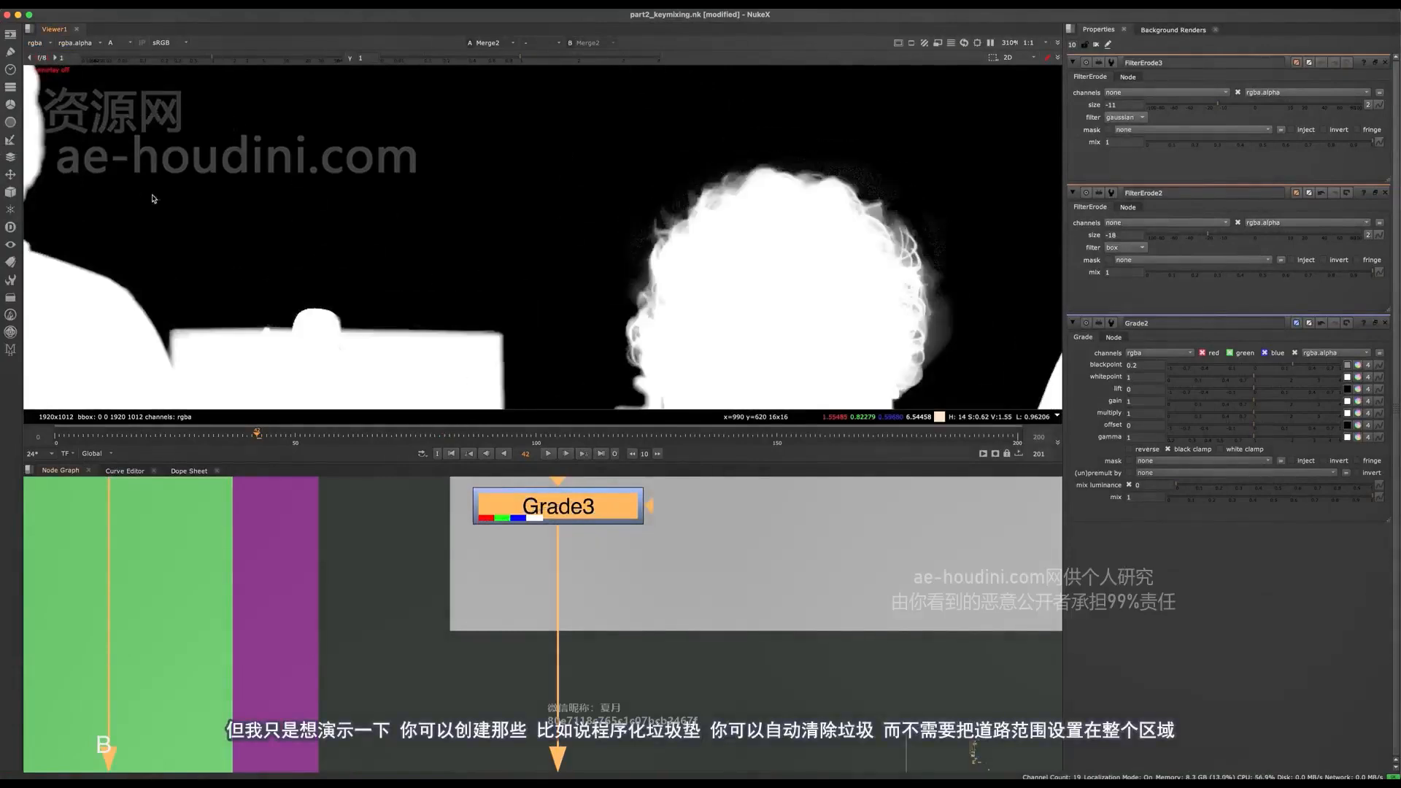
# - Fit the matte in the viewer and review the Merge2 (mask) branch of the harsh key backdrop down to its closing note
pyautogui.press('f')
pyautogui.press('f')
pyautogui.moveTo(516, 702); pyautogui.dragTo(484, 496, button='middle')
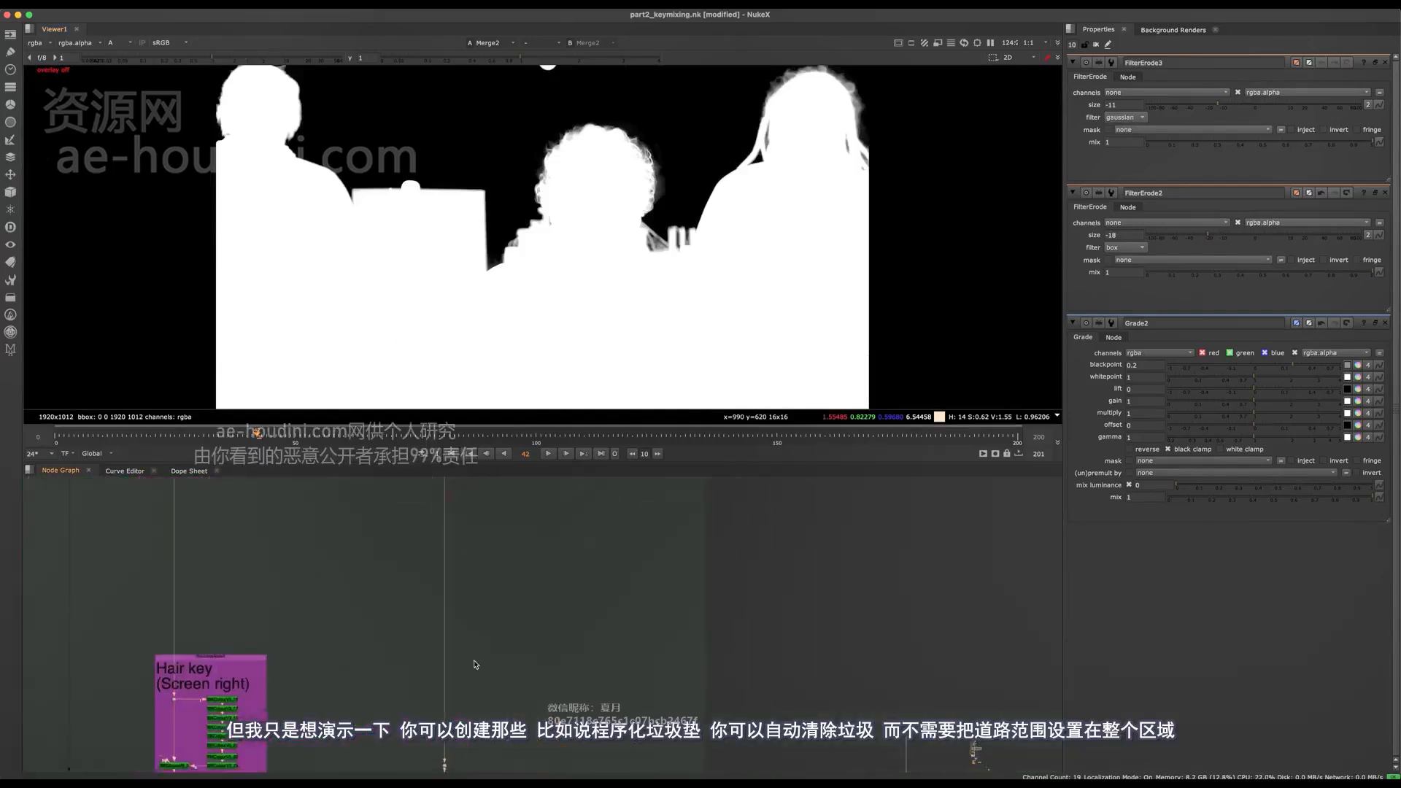
pyautogui.moveTo(472, 660); pyautogui.dragTo(473, 522, button='middle')
pyautogui.scroll(-3, 473, 530)
pyautogui.moveTo(478, 730)
pyautogui.mouseDown(button='middle')
pyautogui.moveTo(495, 533)
pyautogui.moveTo(507, 628)
pyautogui.moveTo(486, 679)
pyautogui.mouseUp(button='middle')
pyautogui.scroll(5, 504, 620)
pyautogui.moveTo(468, 599); pyautogui.dragTo(487, 702, button='middle')
pyautogui.scroll(3, 496, 641)
pyautogui.click(458, 650)
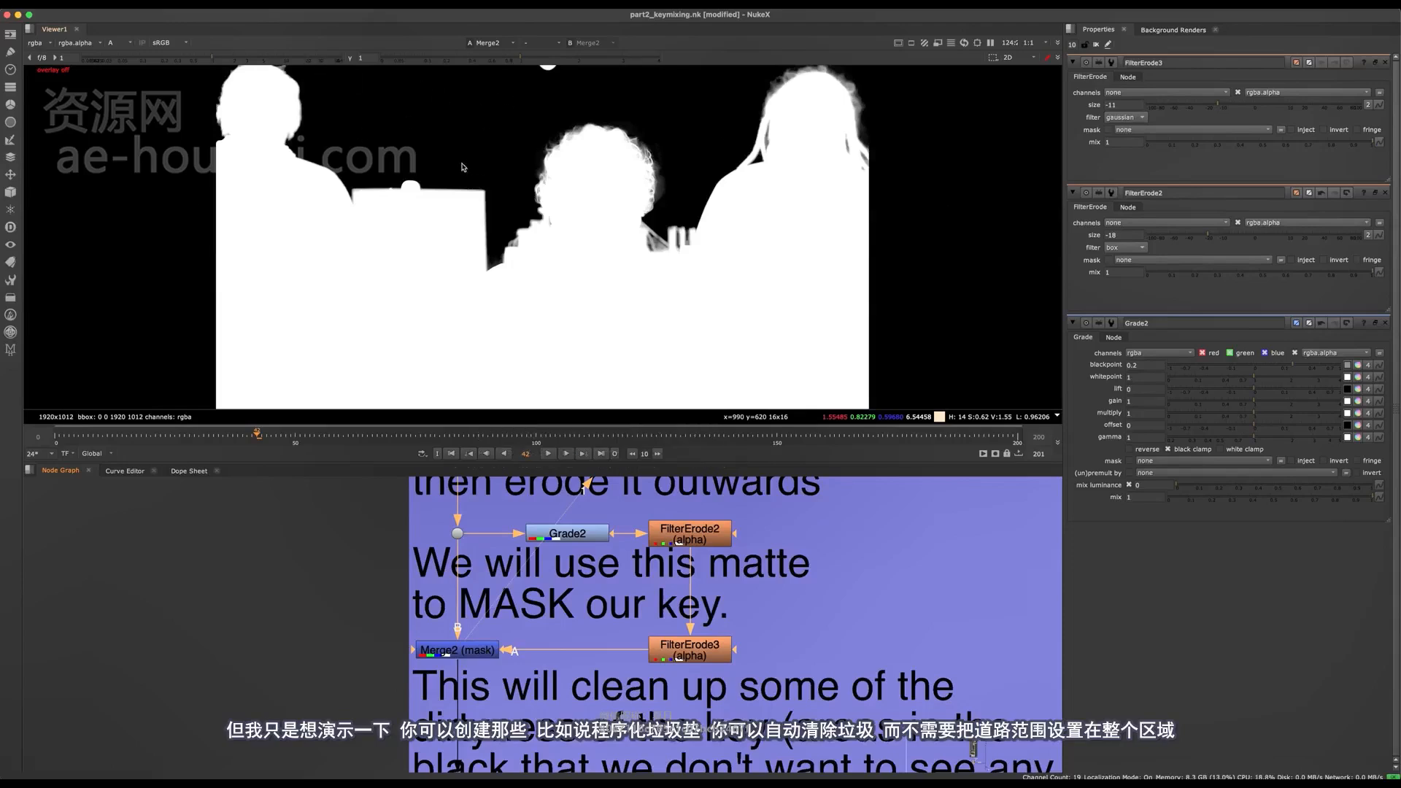
pyautogui.moveTo(423, 689); pyautogui.dragTo(396, 510, button='middle')
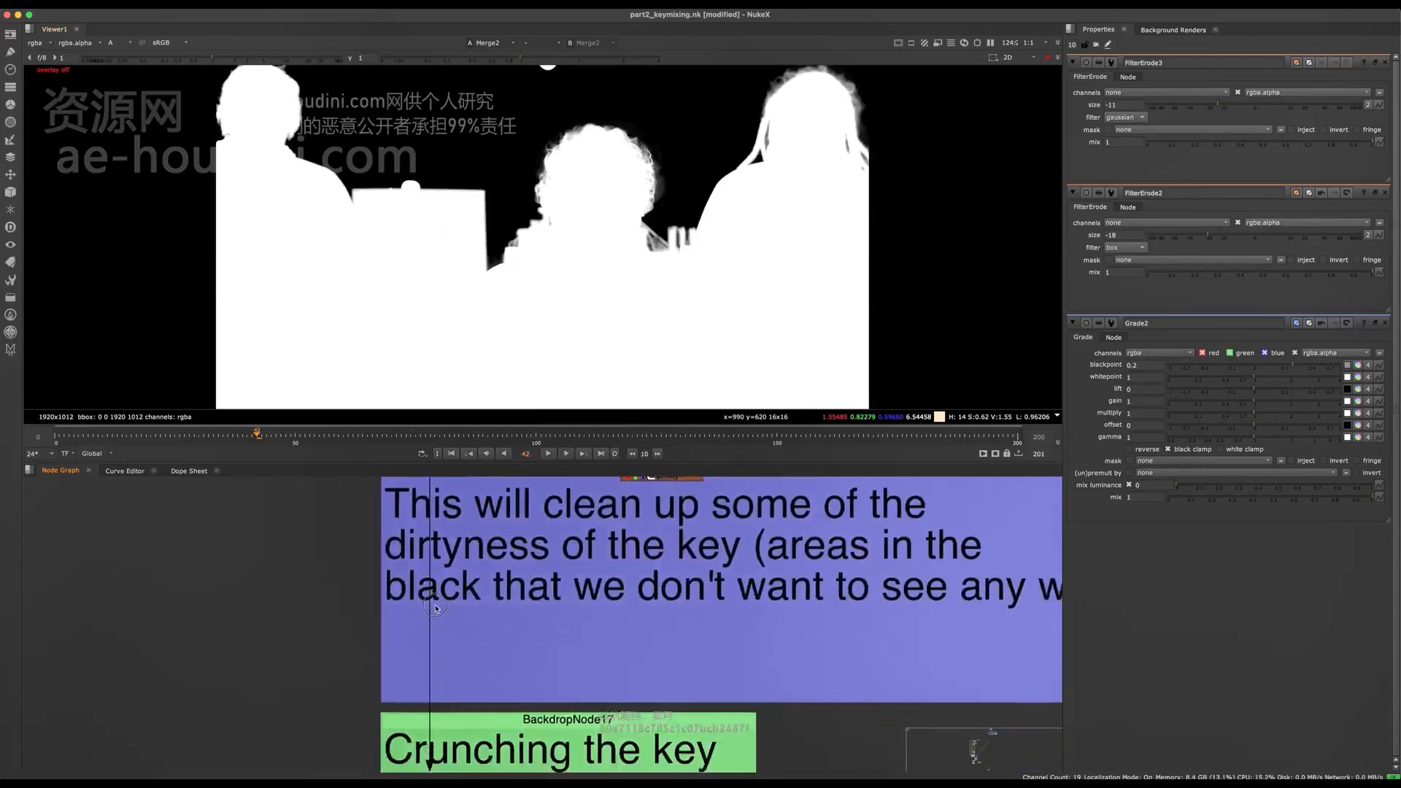
# - Move Roto6 farther from Grade4 in the "Crunching the key to remove error areas" backdrop
pyautogui.scroll(-4, 491, 576)
pyautogui.moveTo(491, 576); pyautogui.dragTo(491, 653, button='middle')
pyautogui.press('space')
pyautogui.moveTo(634, 396); pyautogui.dragTo(690, 278, button='middle')
pyautogui.moveTo(620, 485); pyautogui.dragTo(572, 442, button='middle')
pyautogui.scroll(5, 585, 561)
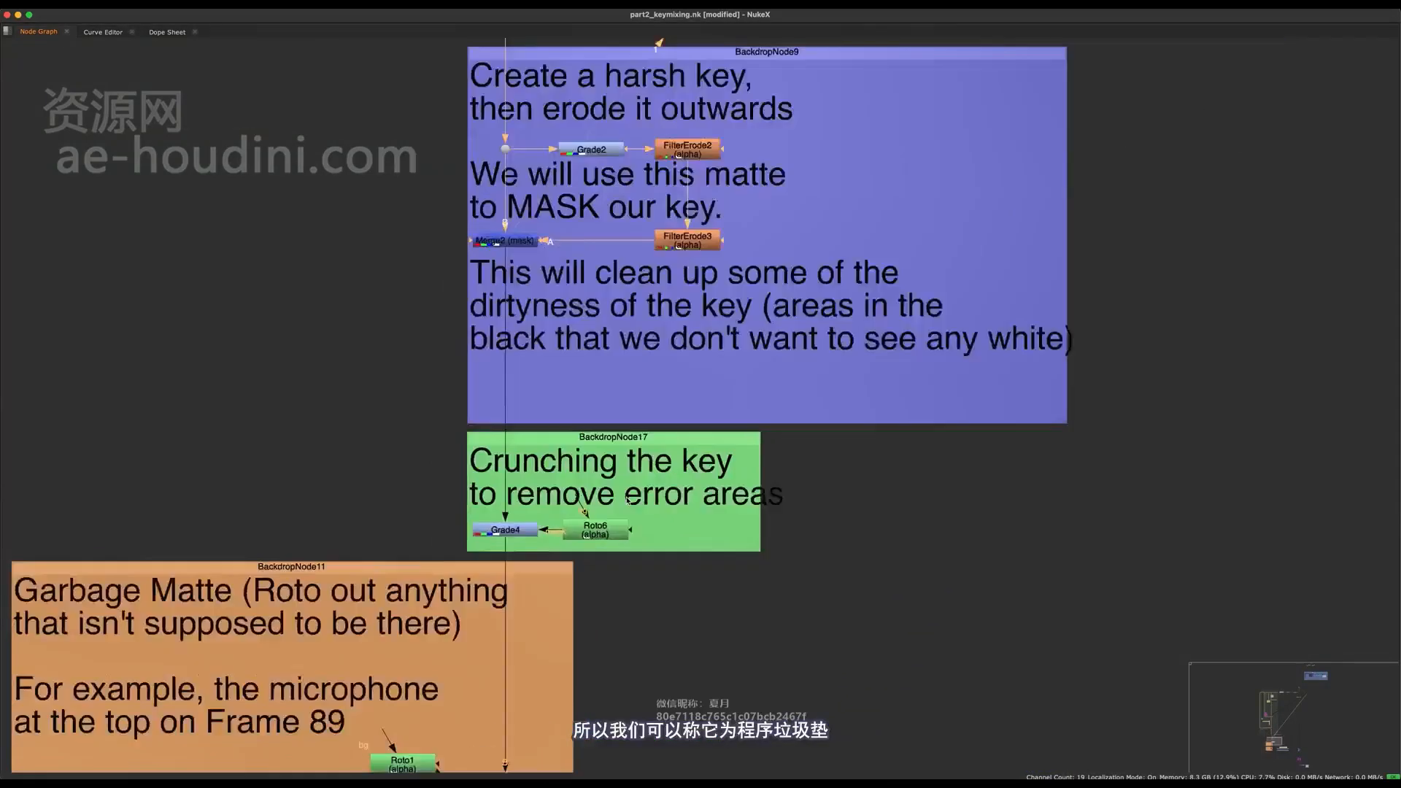
pyautogui.moveTo(594, 540); pyautogui.dragTo(632, 531, button='middle')
pyautogui.moveTo(633, 530); pyautogui.dragTo(737, 528)
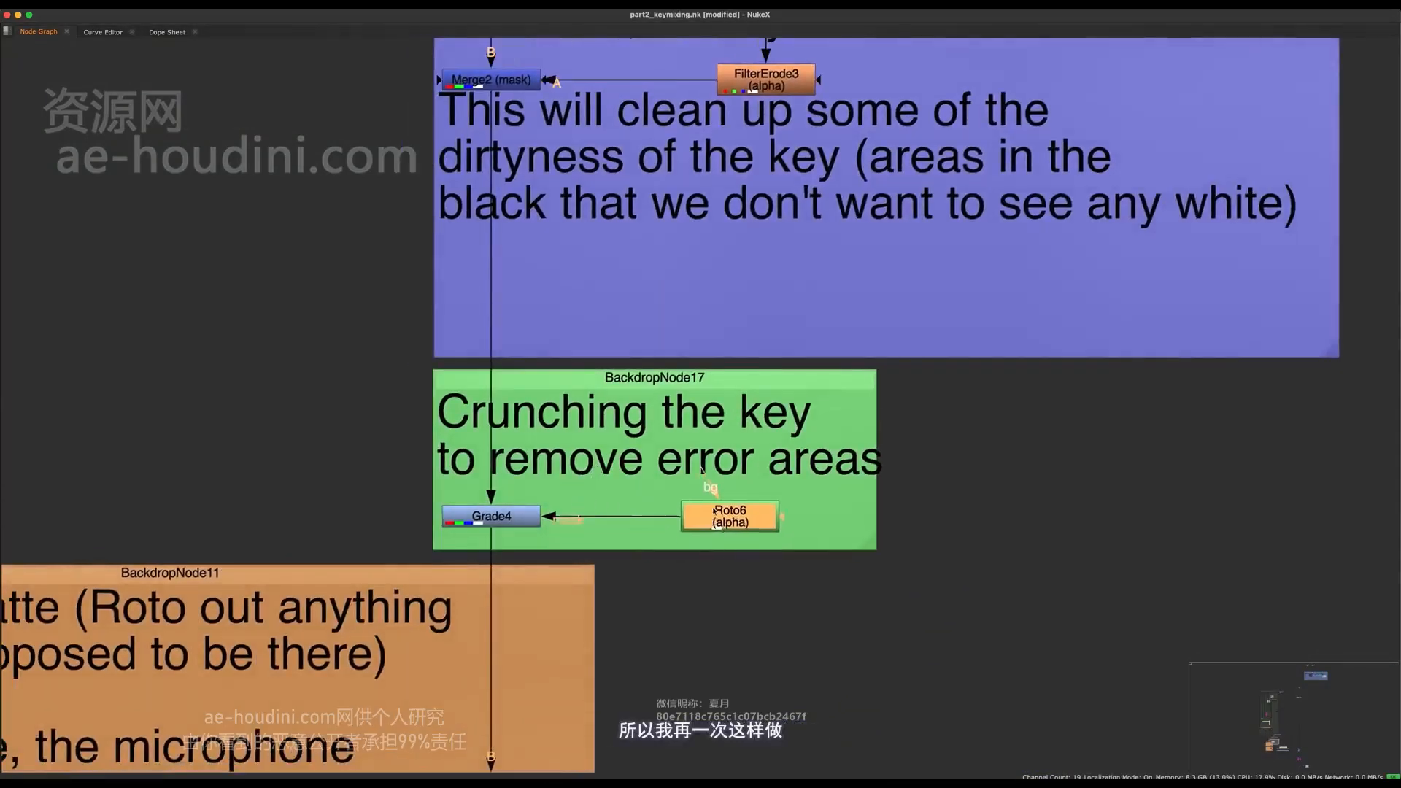
# - Show the Grade4 result in the viewer and display Roto6's properties and shape overlay
pyautogui.click(511, 516)
pyautogui.press('space')
pyautogui.press('1')
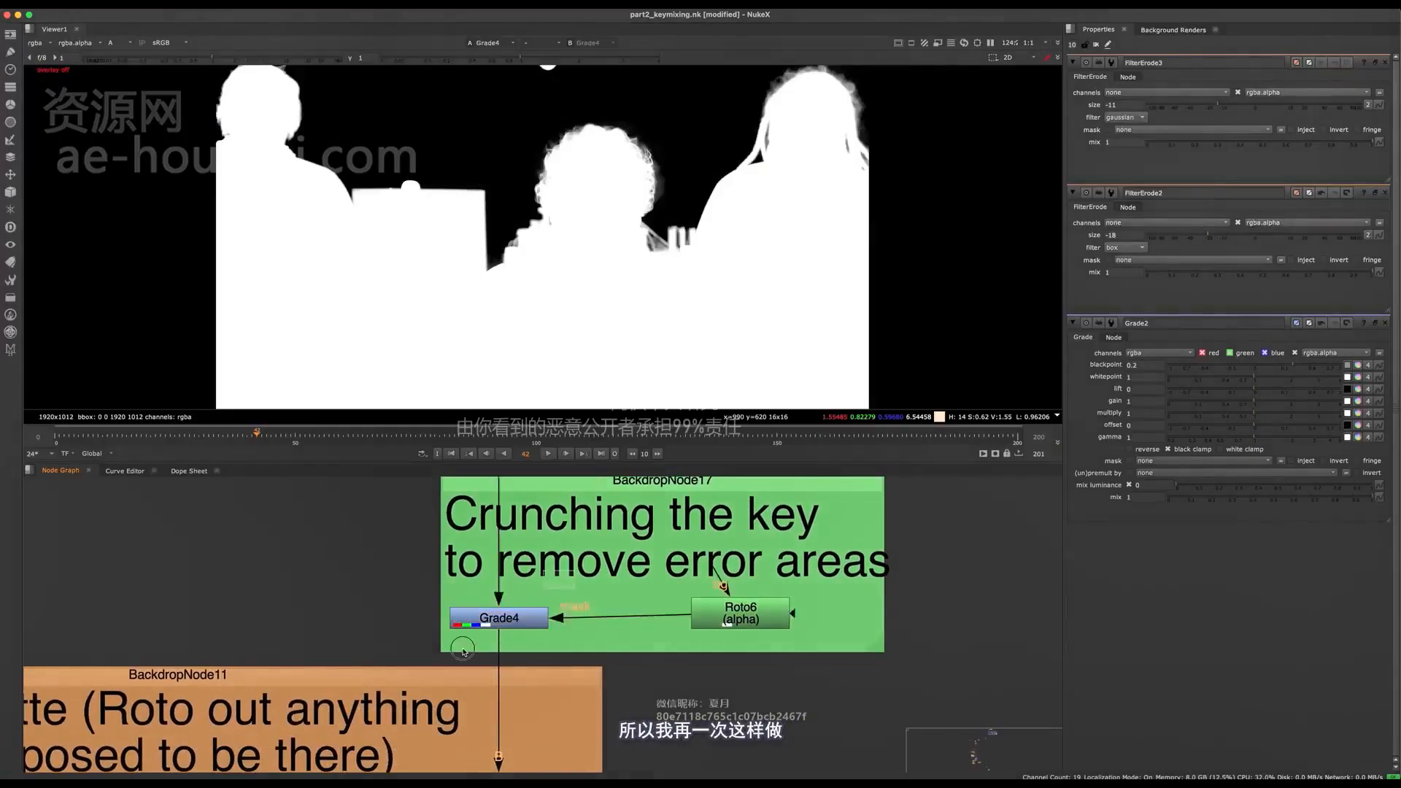
pyautogui.click(737, 610)
pyautogui.press('o')
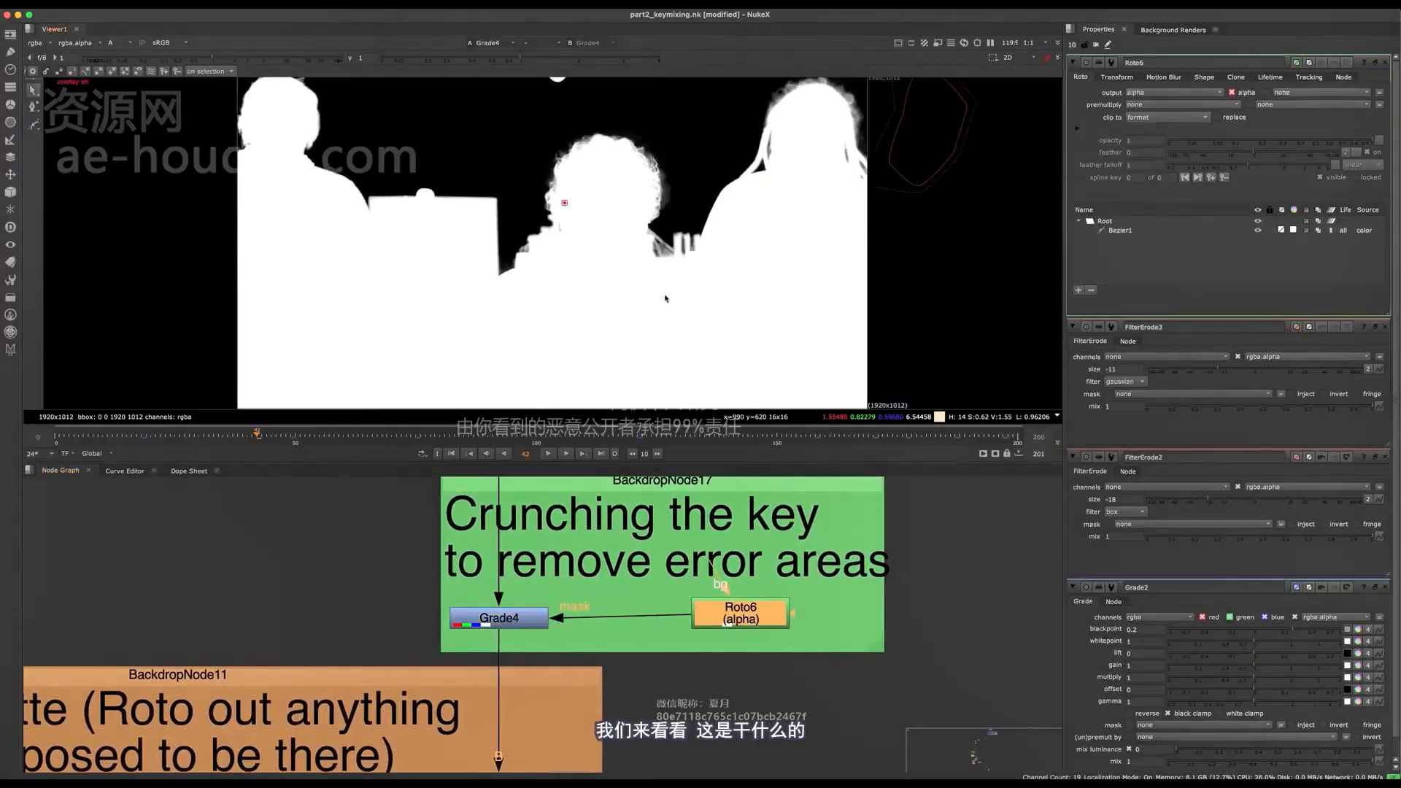
# - Go to frame 143 and disable Grade4 to inspect the hair at the frame edge inside the roto shape
pyautogui.moveTo(595, 349); pyautogui.dragTo(491, 444, button='middle')
pyautogui.moveTo(344, 429); pyautogui.dragTo(744, 425)
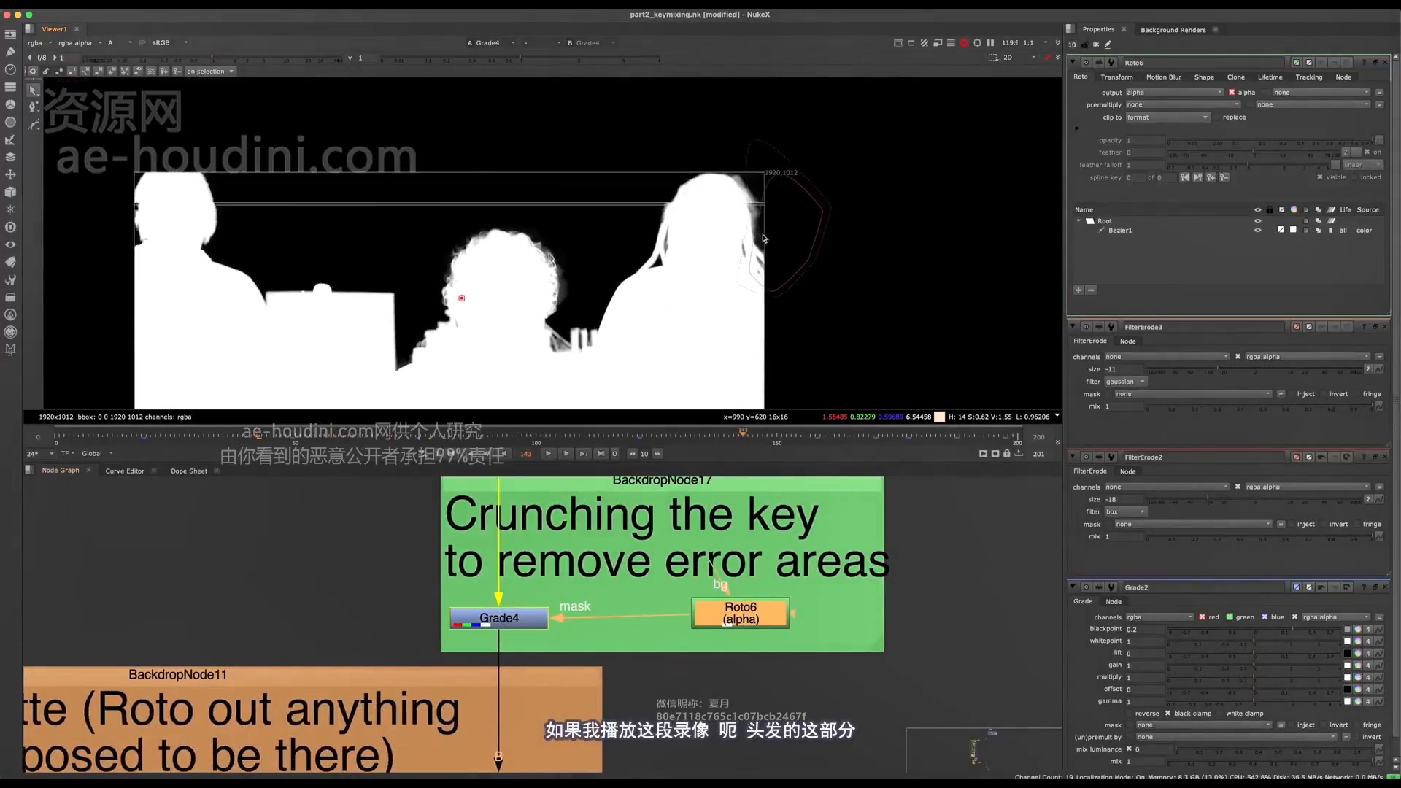
pyautogui.scroll(5, 758, 215)
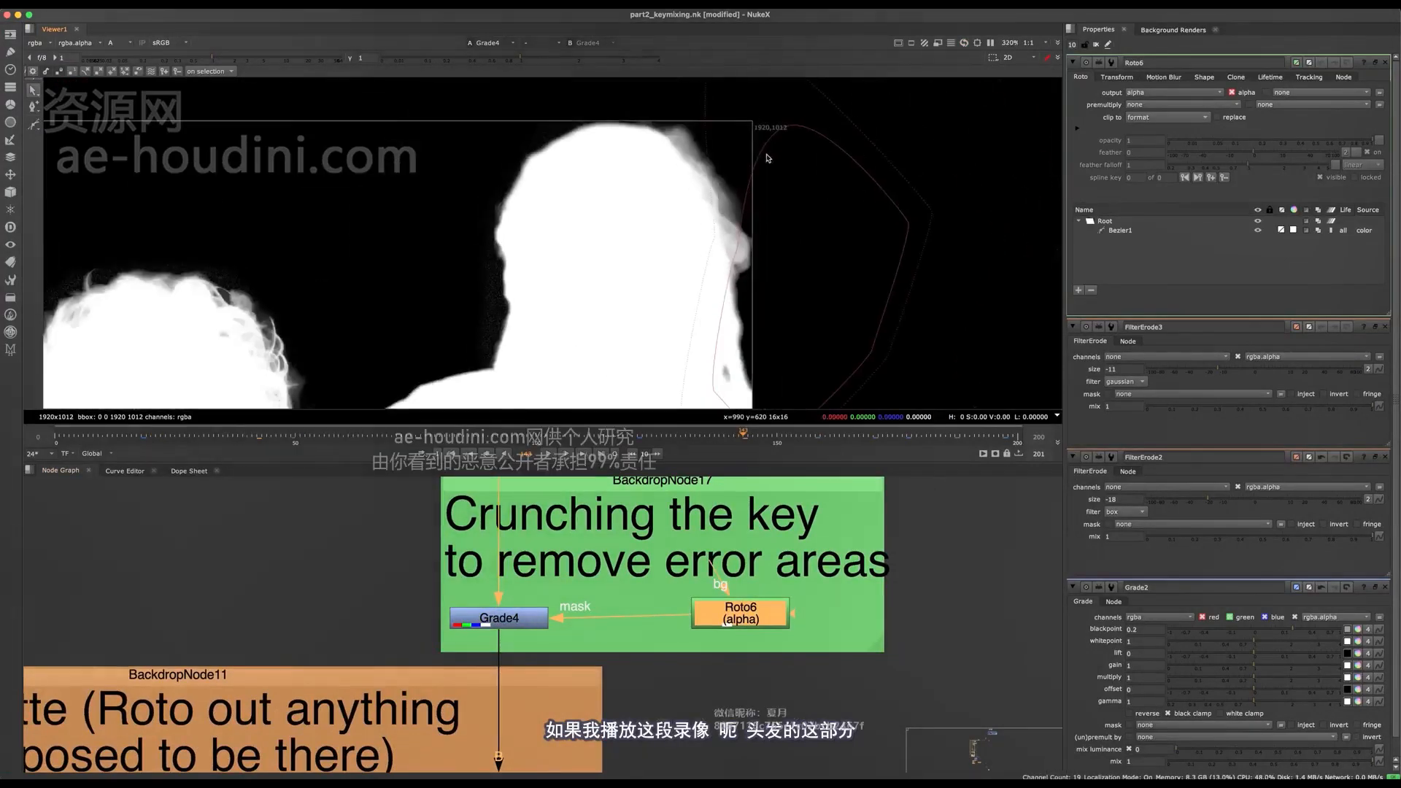
pyautogui.click(490, 619)
pyautogui.press('d')
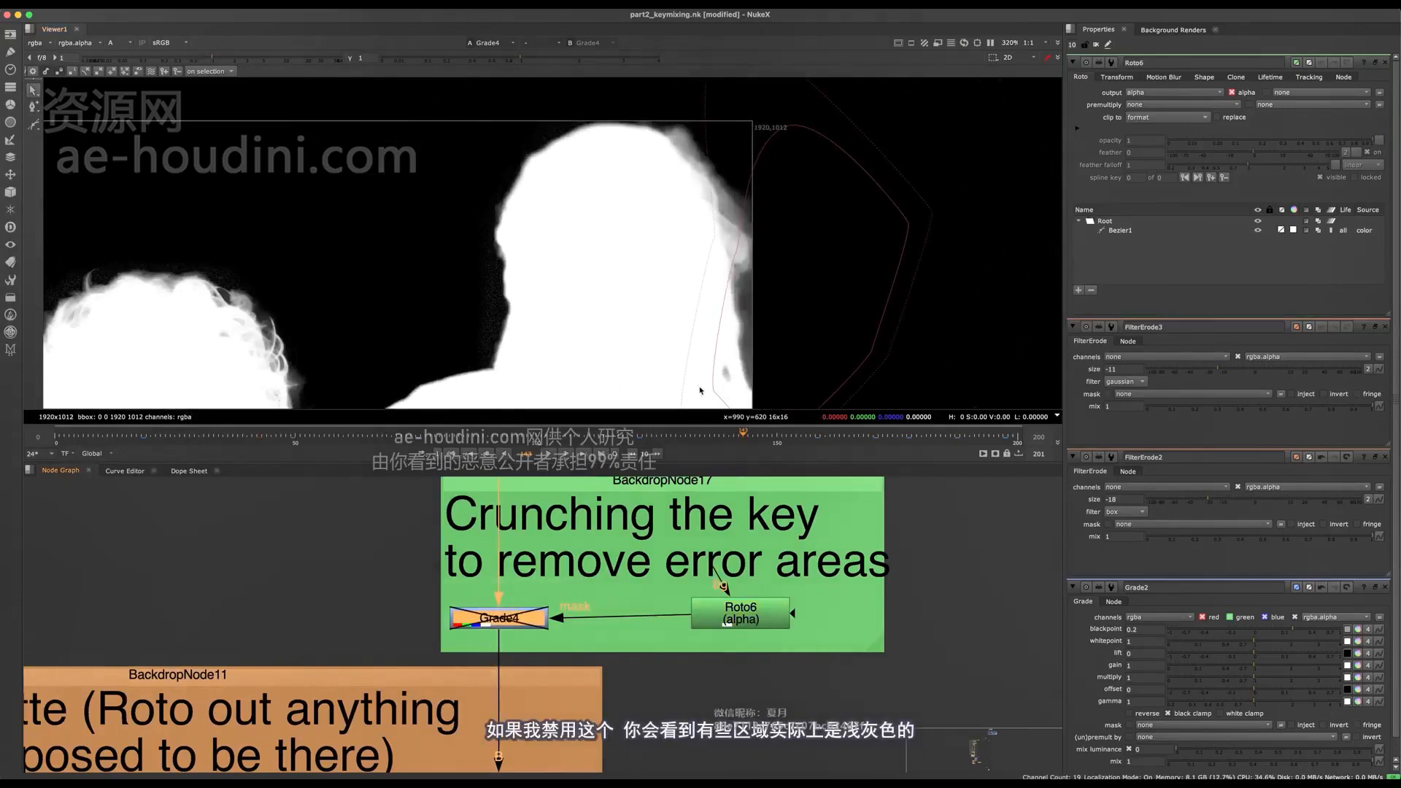
pyautogui.moveTo(766, 238); pyautogui.dragTo(663, 213, button='middle')
pyautogui.scroll(4, 664, 213)
pyautogui.scroll(-4, 612, 250)
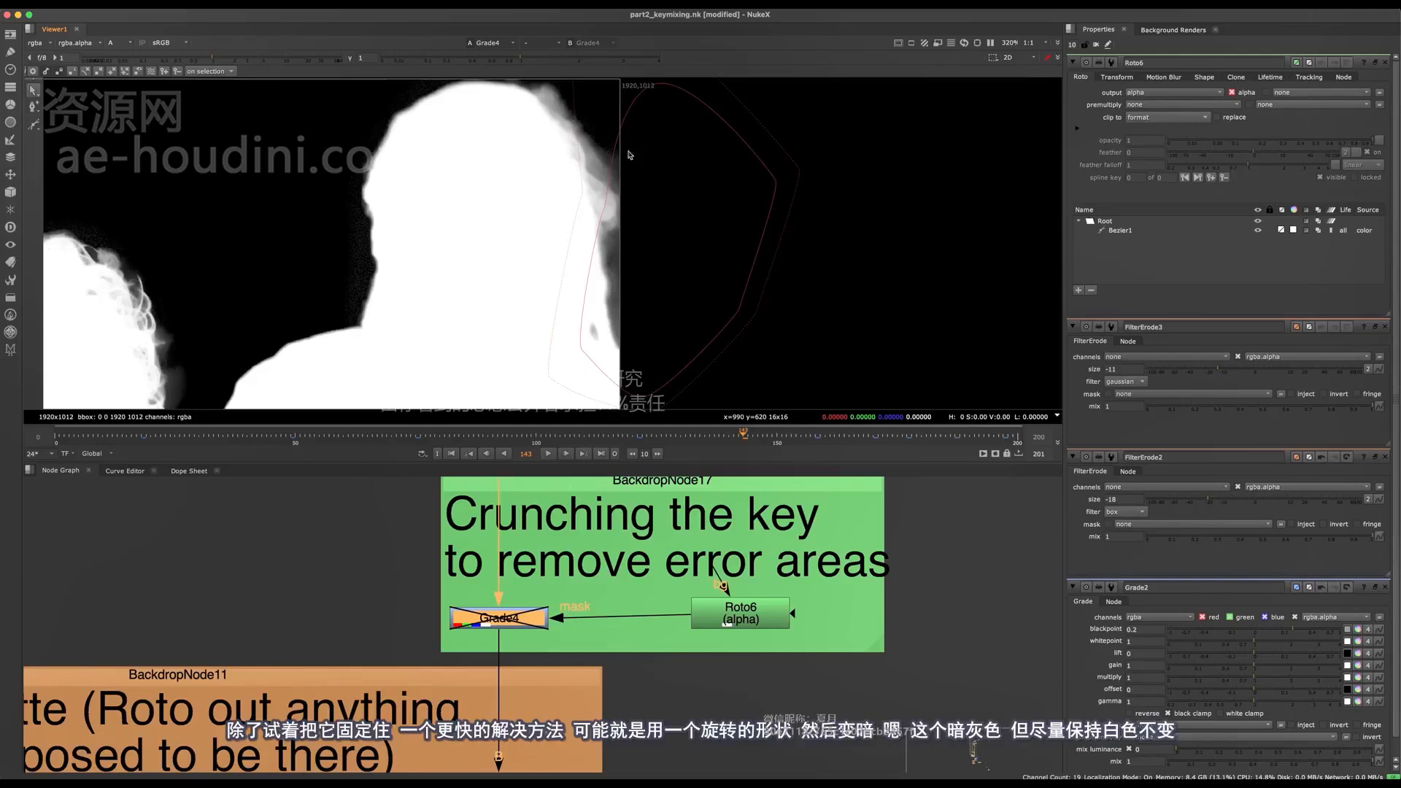
# - Open Grade4's properties, inspect the grey alpha at the frame edge up close, and choose rgba as the channels
pyautogui.doubleClick(518, 615)
pyautogui.scroll(5, 597, 233)
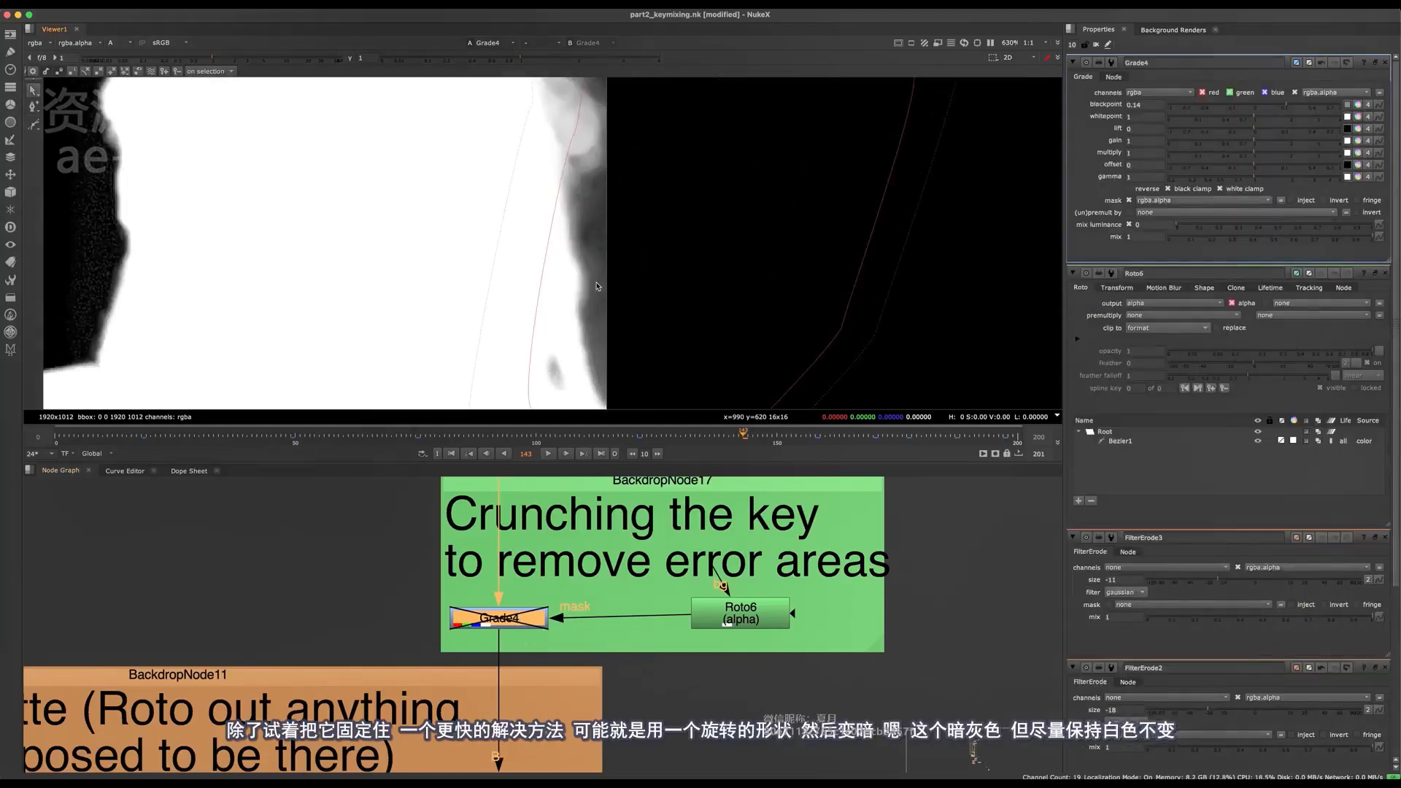
pyautogui.moveTo(598, 290); pyautogui.dragTo(596, 233, button='middle')
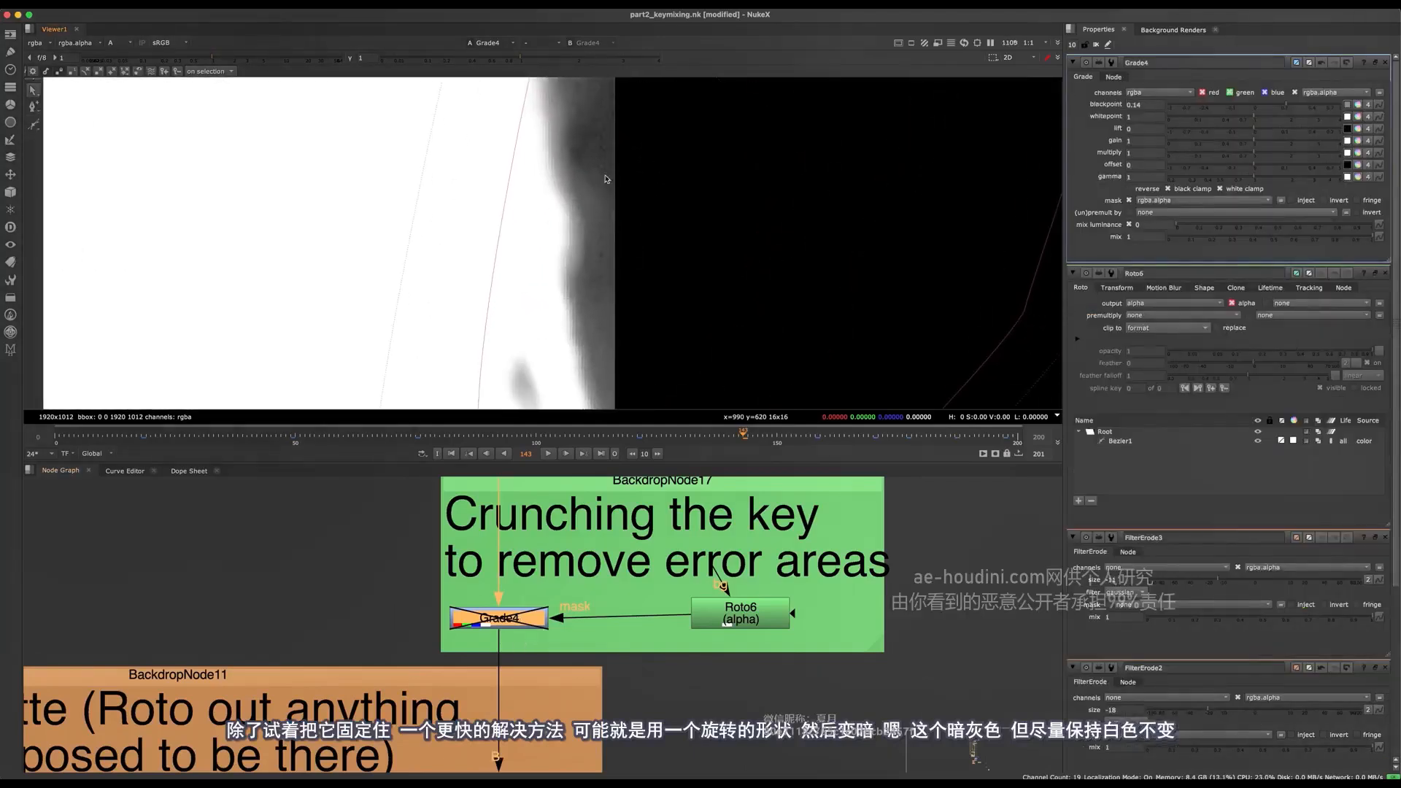
pyautogui.scroll(-2, 606, 178)
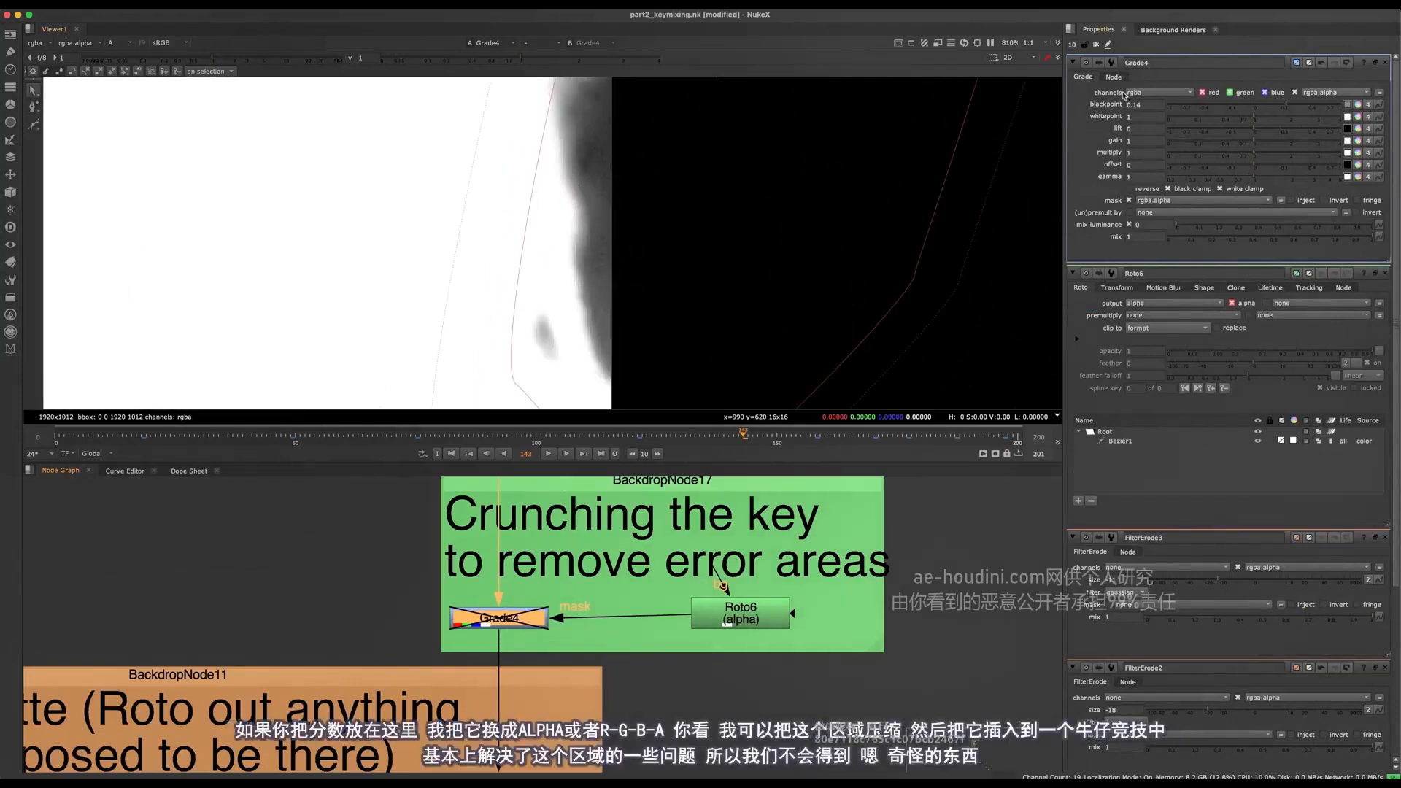
pyautogui.click(1148, 92)
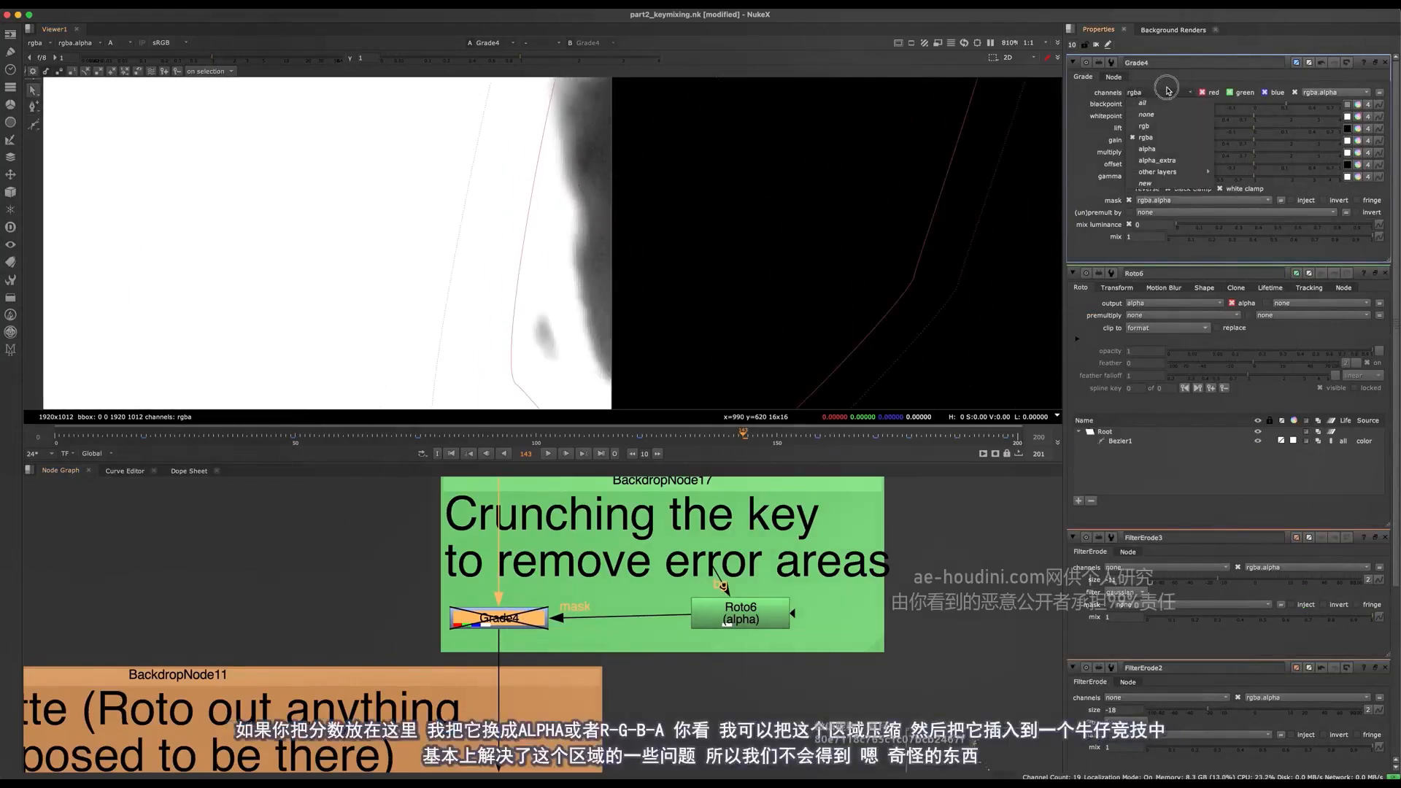
pyautogui.click(1146, 137)
# - Toggle Grade4 to compare the hair edge up close and in the wider matte, leaving the node enabled
pyautogui.press('d')
pyautogui.moveTo(758, 202); pyautogui.dragTo(748, 237, button='middle')
pyautogui.scroll(-7, 748, 237)
pyautogui.scroll(6, 733, 235)
pyautogui.press('d')
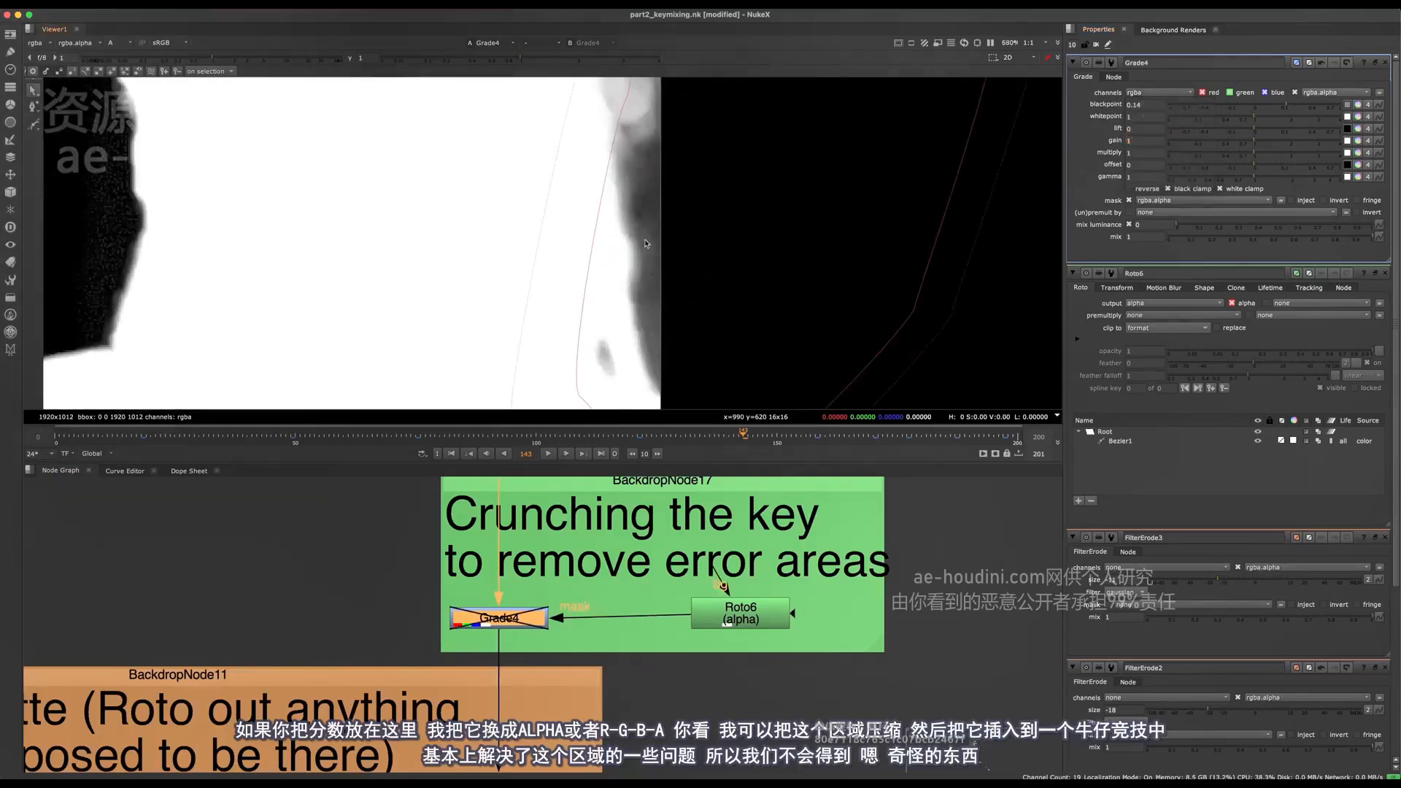
pyautogui.scroll(-5, 647, 261)
pyautogui.press('d')
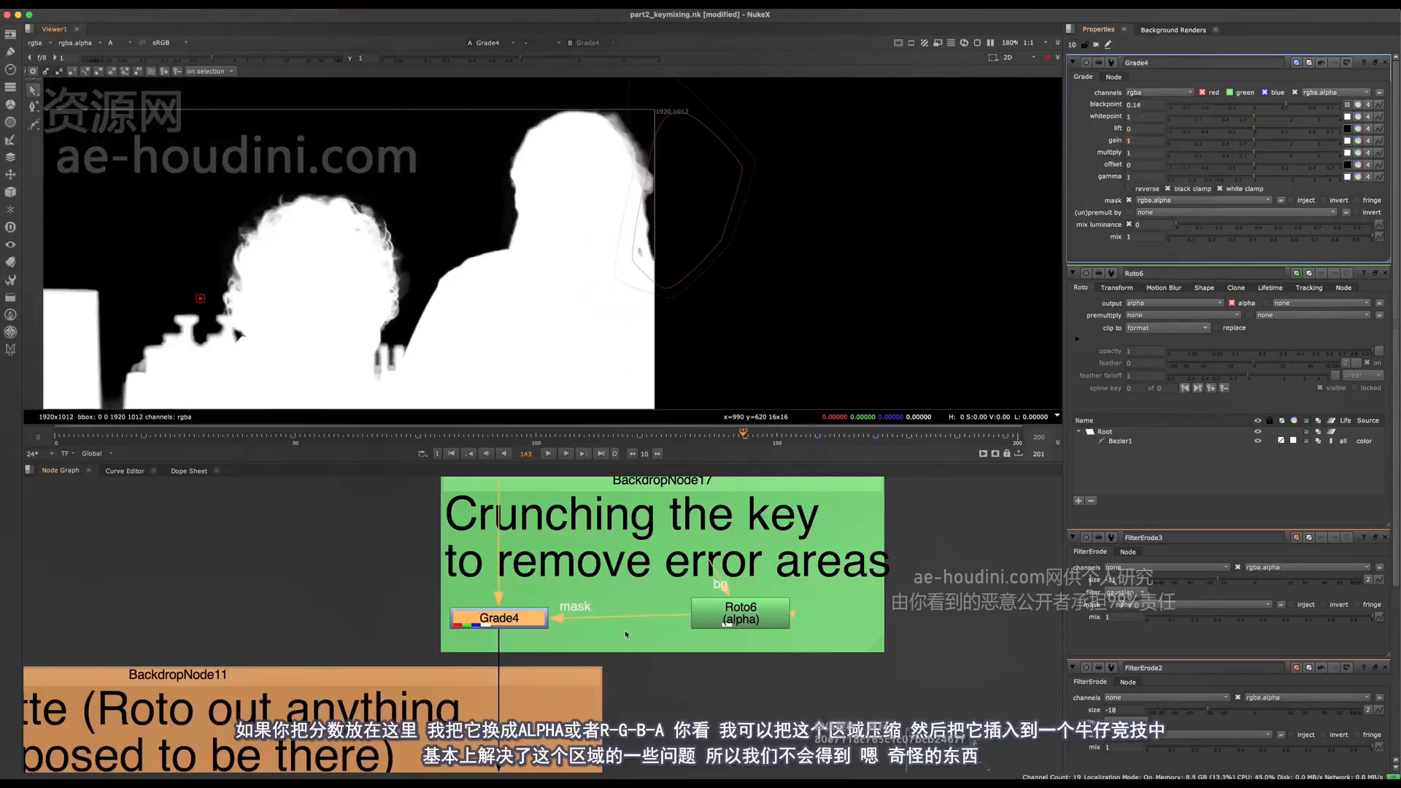
# - Nudge Roto6 in the graph and toggle the roto and Grade4 to compare the masked hair area
pyautogui.moveTo(741, 617); pyautogui.dragTo(736, 621)
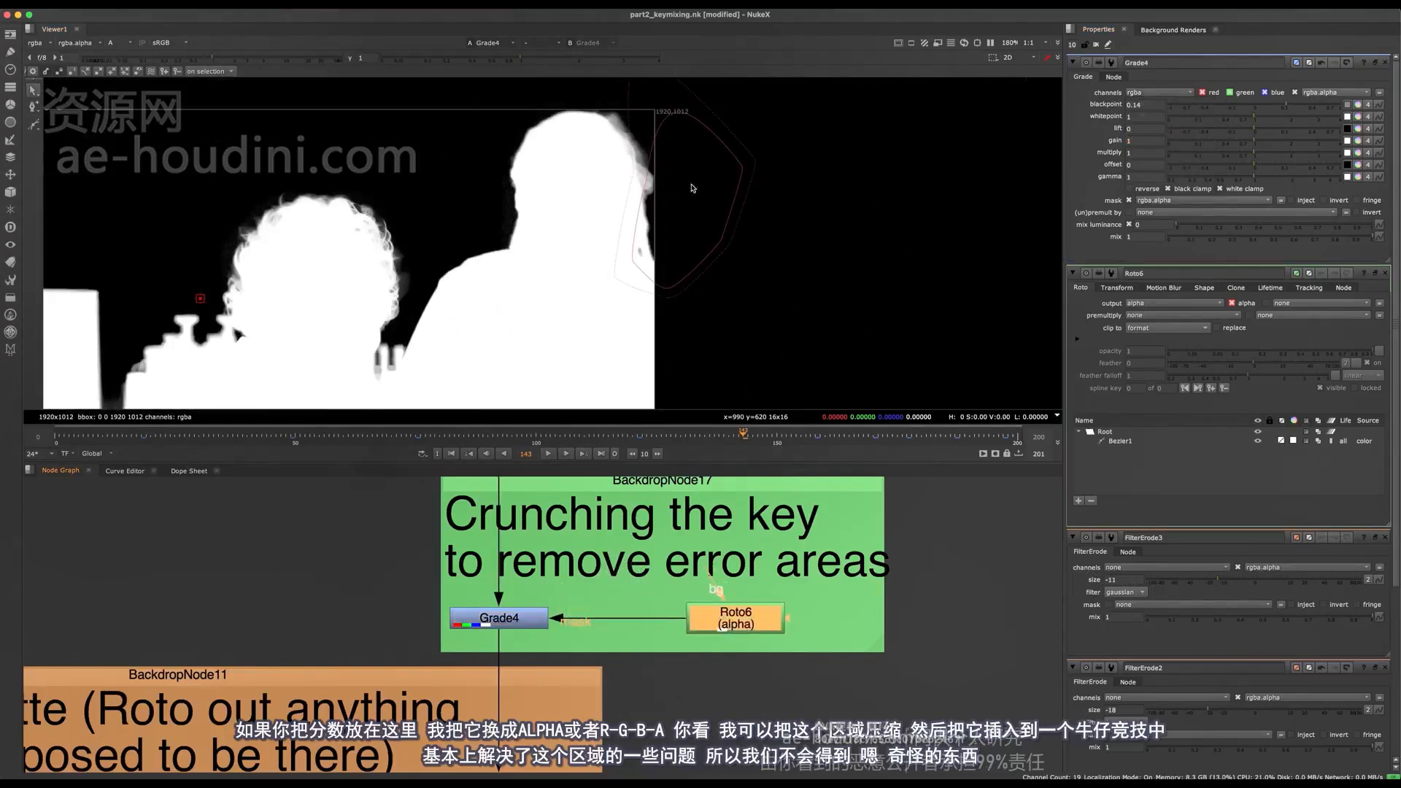
pyautogui.scroll(3, 697, 184)
pyautogui.press('d')
pyautogui.press('d')
pyautogui.click(504, 619)
pyautogui.press('d')
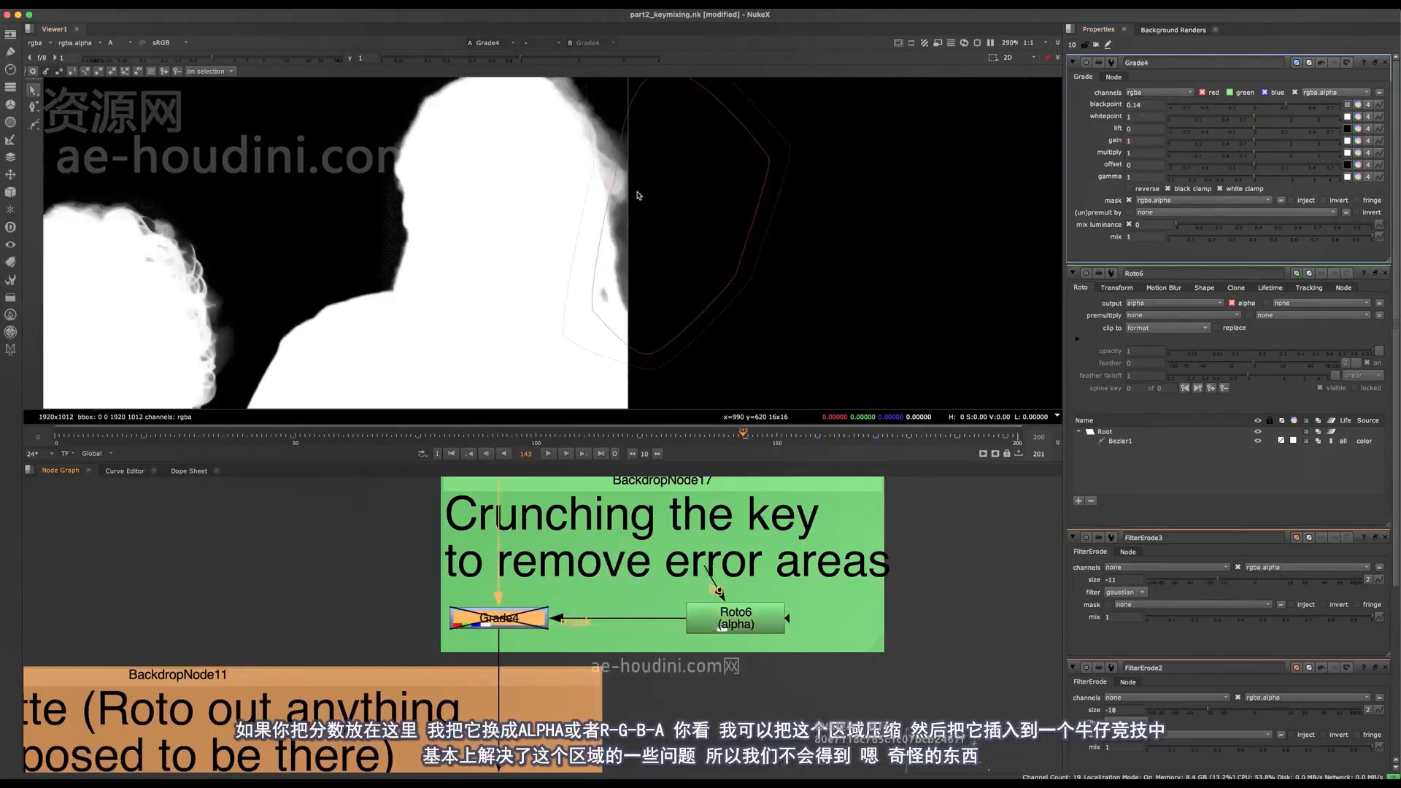
pyautogui.press('d')
pyautogui.press('d')
pyautogui.press('d')
pyautogui.press('d')
pyautogui.press('d')
pyautogui.press('d')
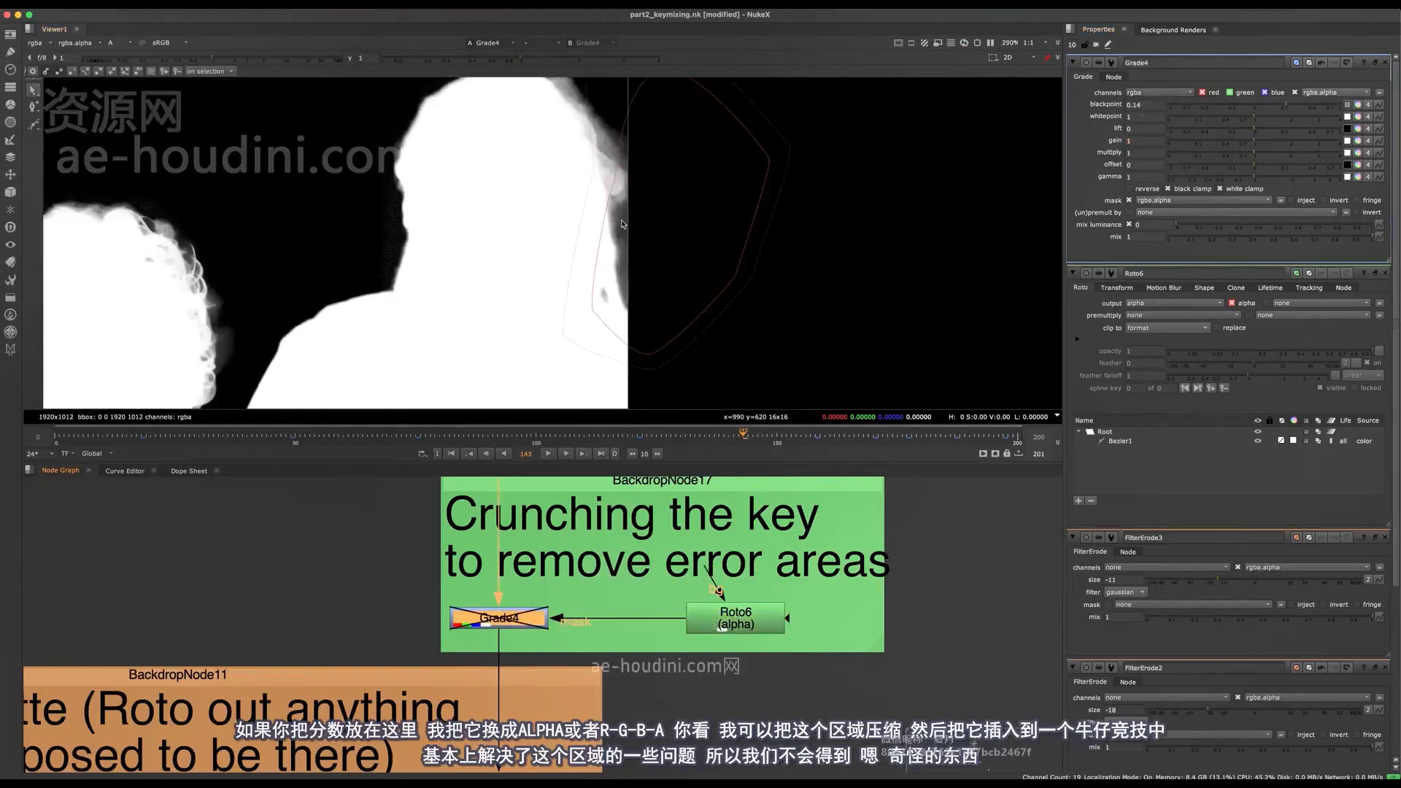
# - Toggle Grade4 on a closer view of the head's edge to compare the crunched alpha, leaving it enabled
pyautogui.scroll(4, 621, 233)
pyautogui.press('d')
pyautogui.press('d')
pyautogui.press('d')
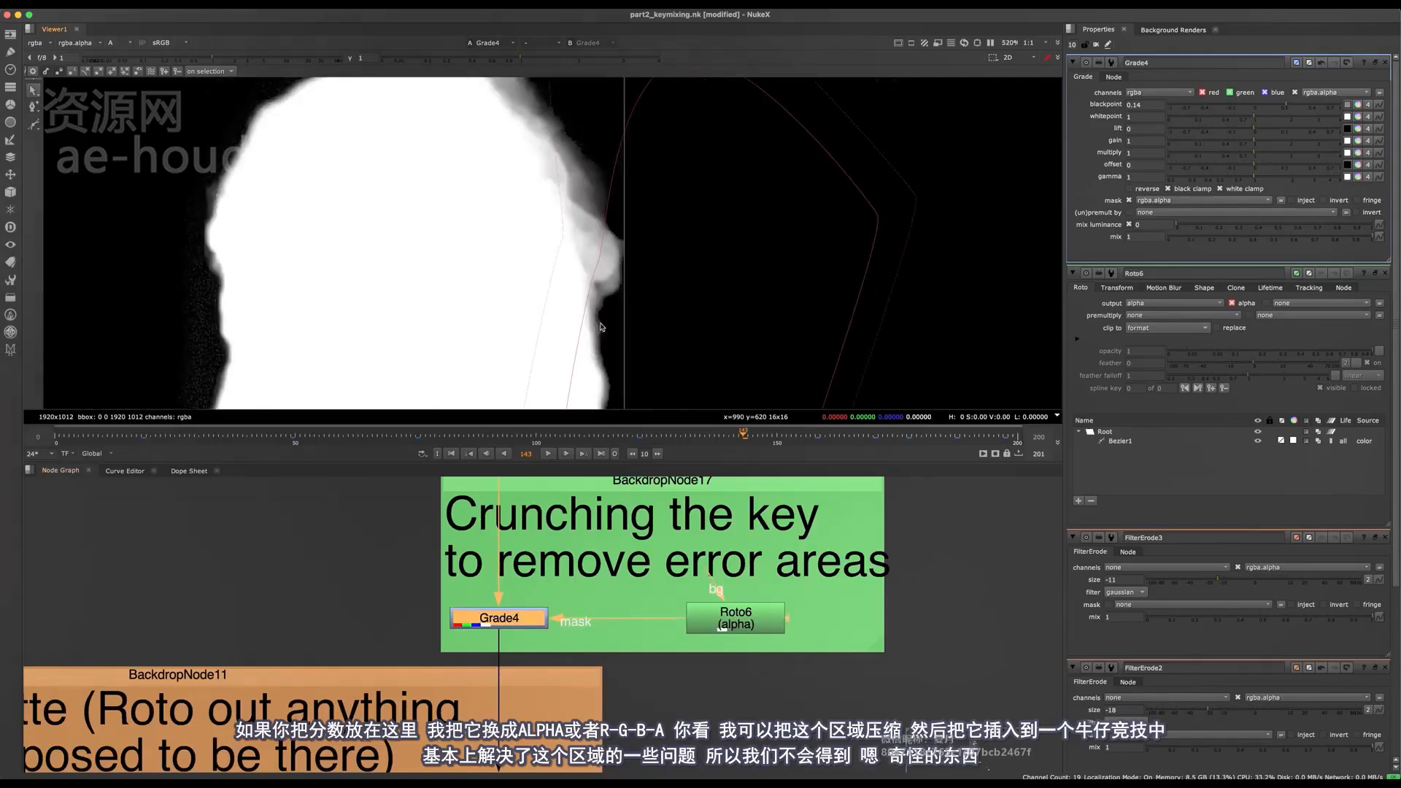
# - Fit the matte in the viewer and review the key cleanup, garbage matte and holdout matte backdrops in the node graph
pyautogui.press('f')
pyautogui.scroll(-4, 540, 538)
pyautogui.press('space')
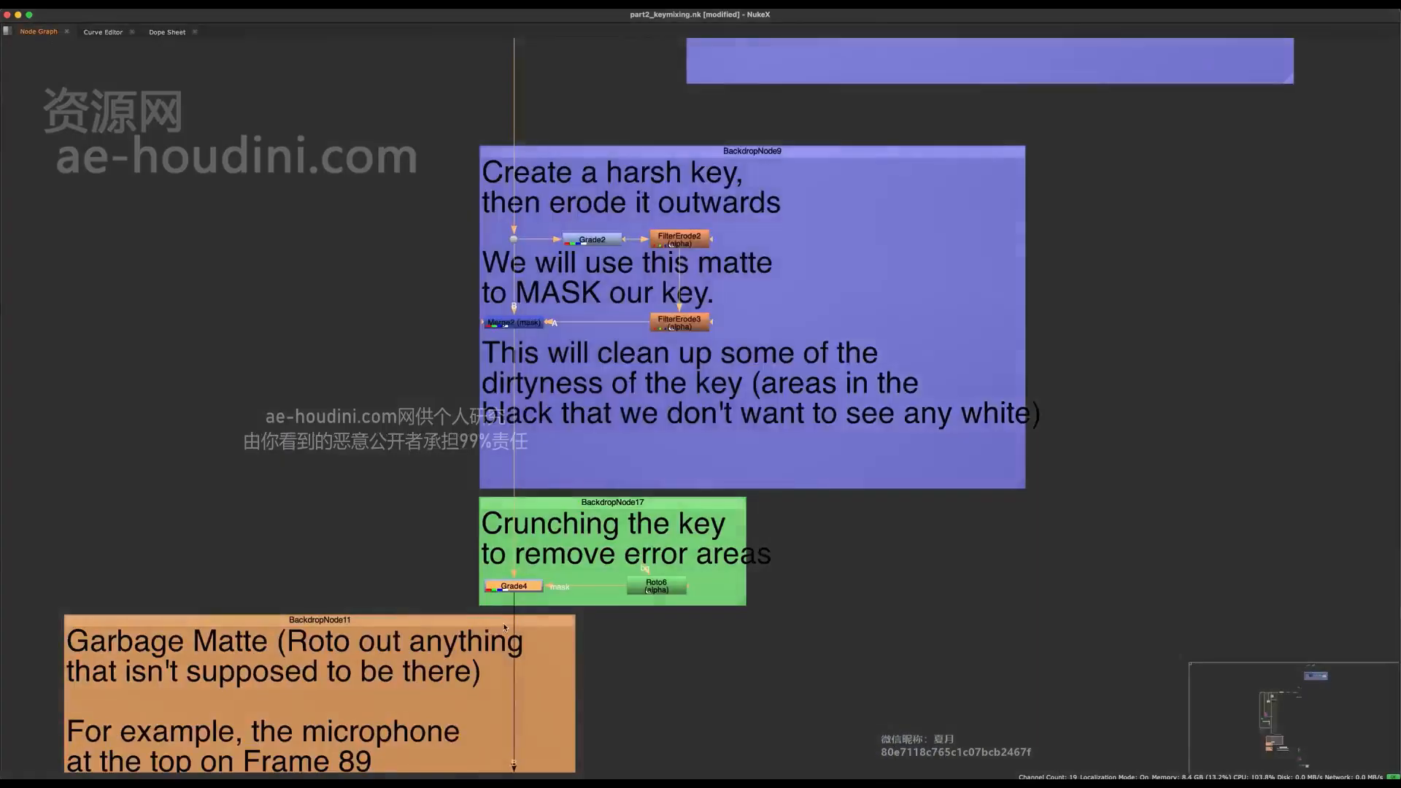
pyautogui.moveTo(504, 627); pyautogui.dragTo(553, 514, button='middle')
pyautogui.moveTo(586, 404); pyautogui.dragTo(587, 394, button='middle')
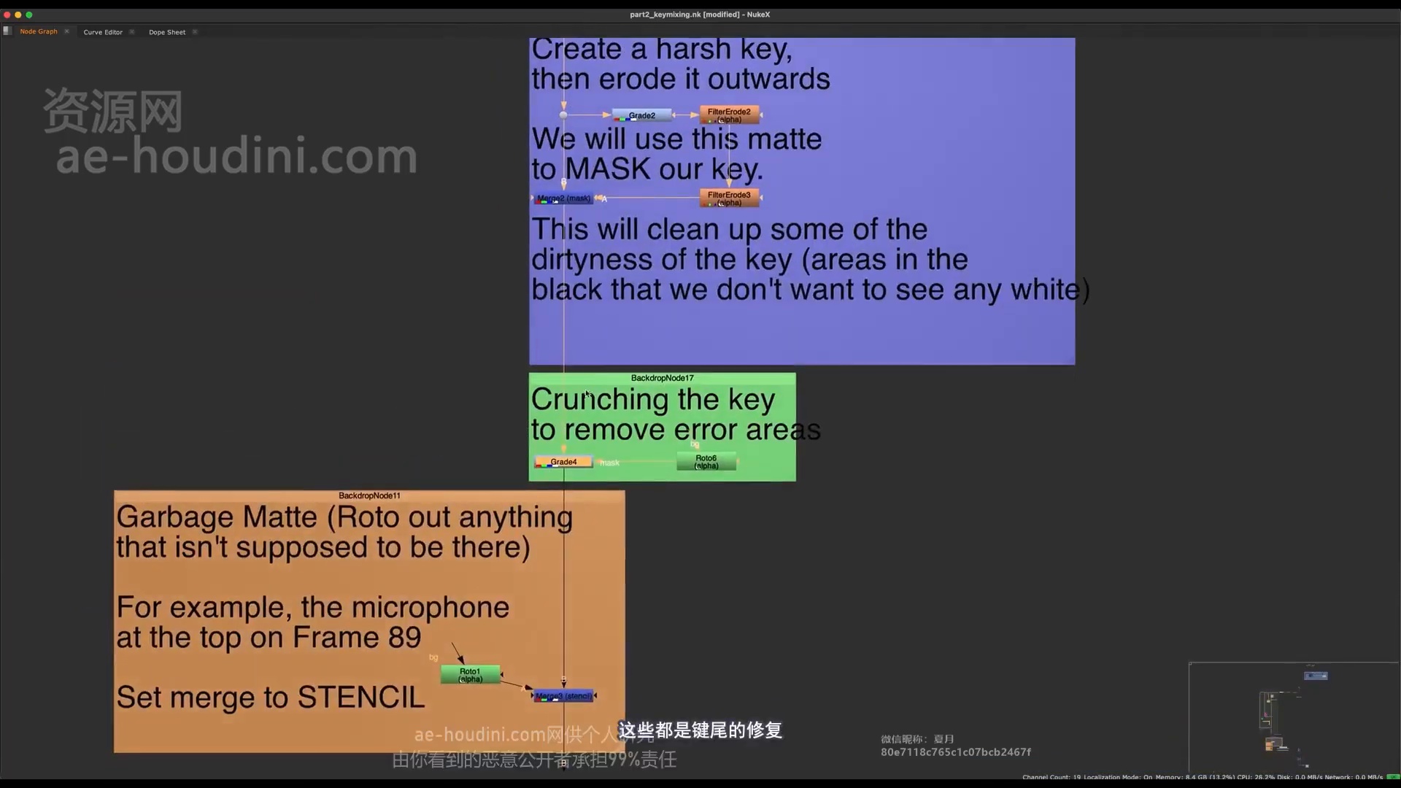
pyautogui.scroll(-5, 586, 394)
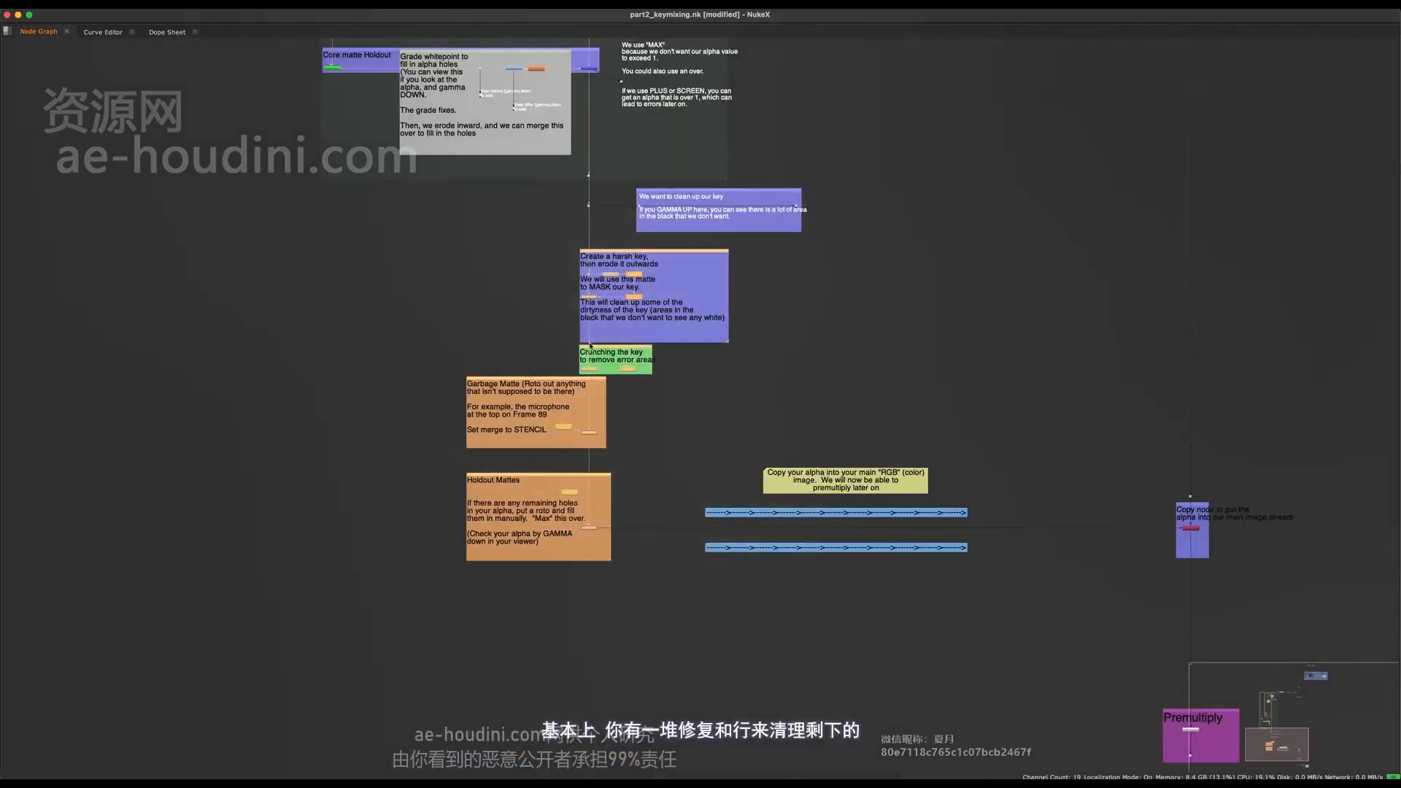
pyautogui.scroll(3, 572, 376)
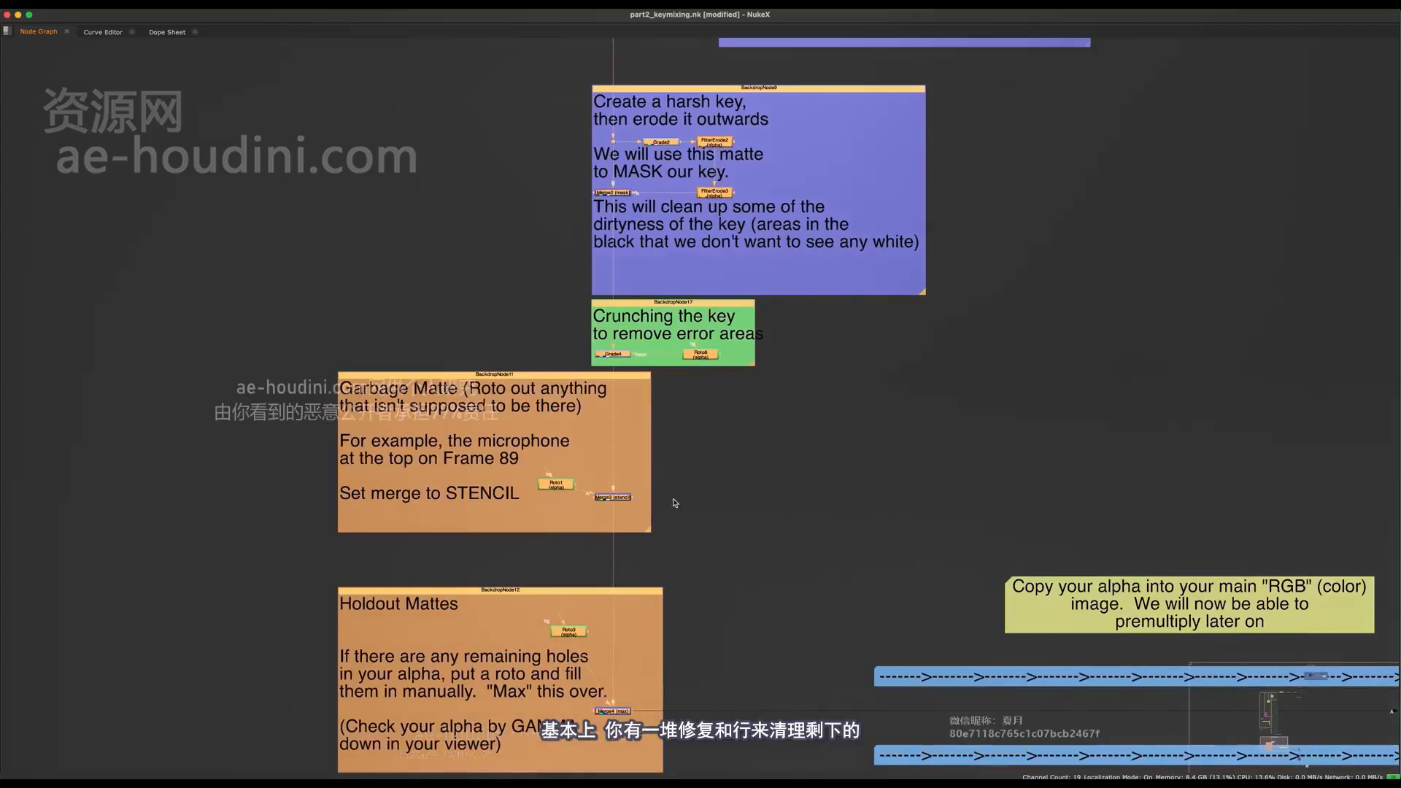
# - Show the Merge3 (stencil) result in the viewer and open the properties of Roto1 in the garbage matte backdrop
pyautogui.click(696, 489)
pyautogui.moveTo(750, 558); pyautogui.dragTo(580, 464)
pyautogui.scroll(3, 644, 511)
pyautogui.moveTo(630, 449); pyautogui.dragTo(612, 568, button='middle')
pyautogui.press('space')
pyautogui.doubleClick(494, 594)
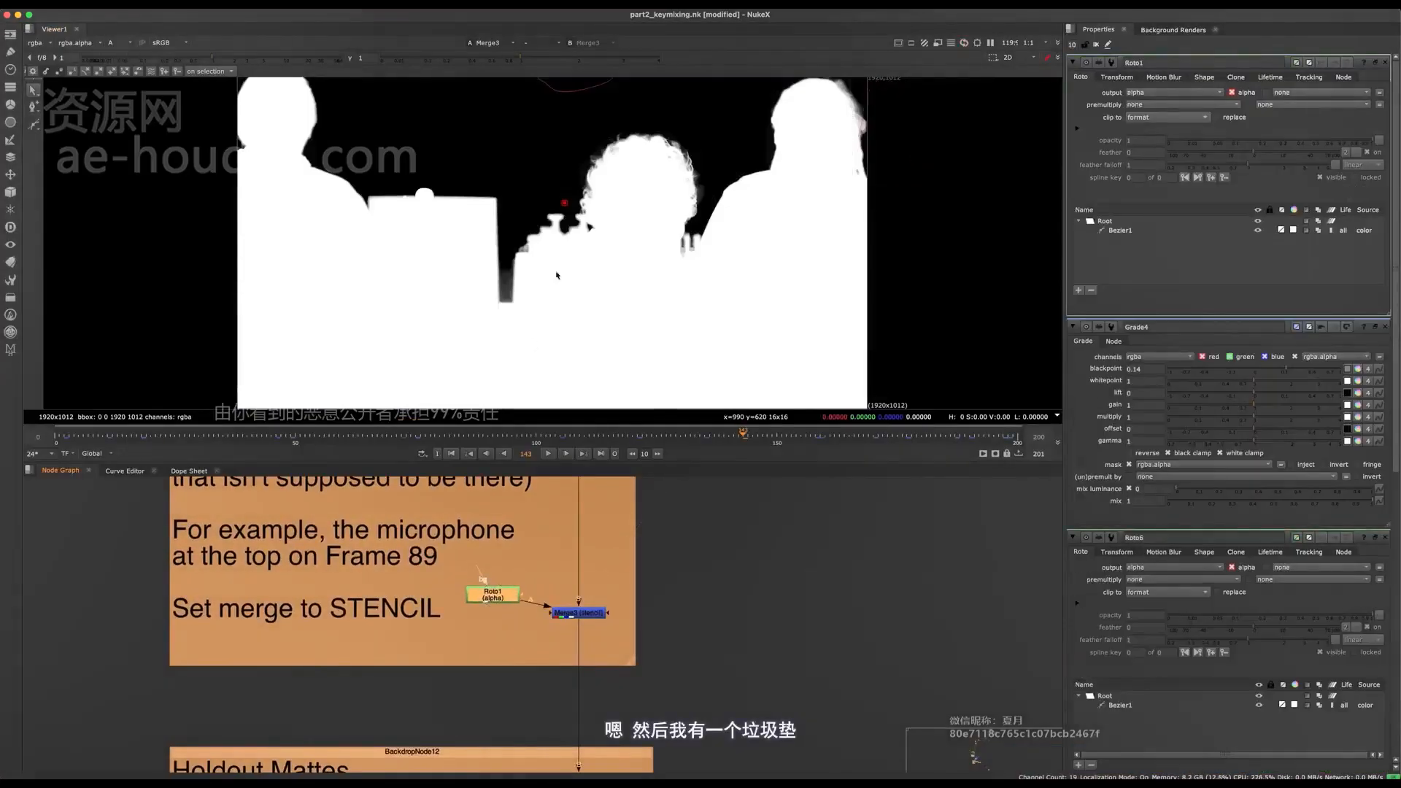
# - Disable Merge3 (stencil), go to frame 71 and examine the microphone inside the Roto1 shape up close
pyautogui.scroll(-5, 564, 259)
pyautogui.scroll(4, 564, 259)
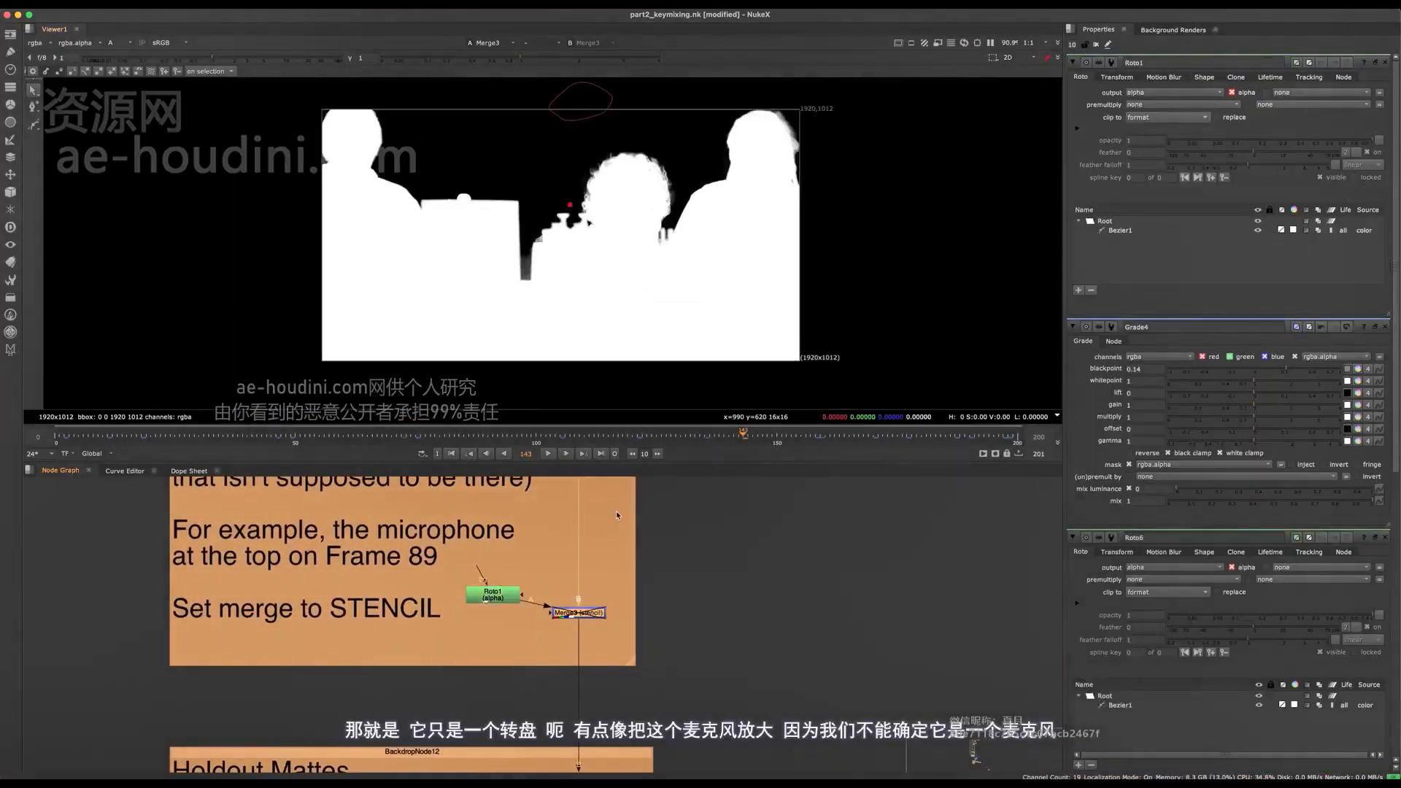
pyautogui.scroll(2, 538, 572)
pyautogui.click(398, 438)
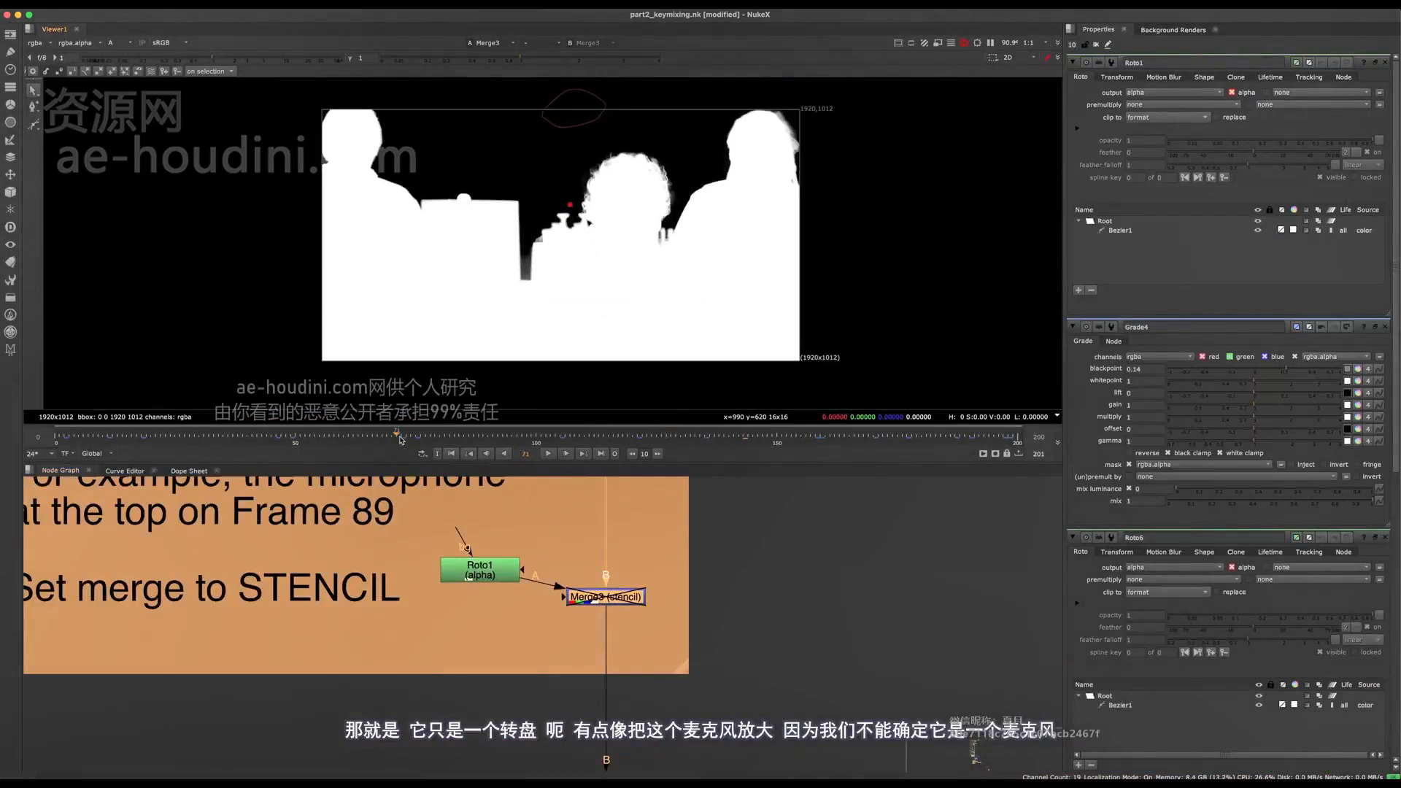
pyautogui.scroll(7, 549, 120)
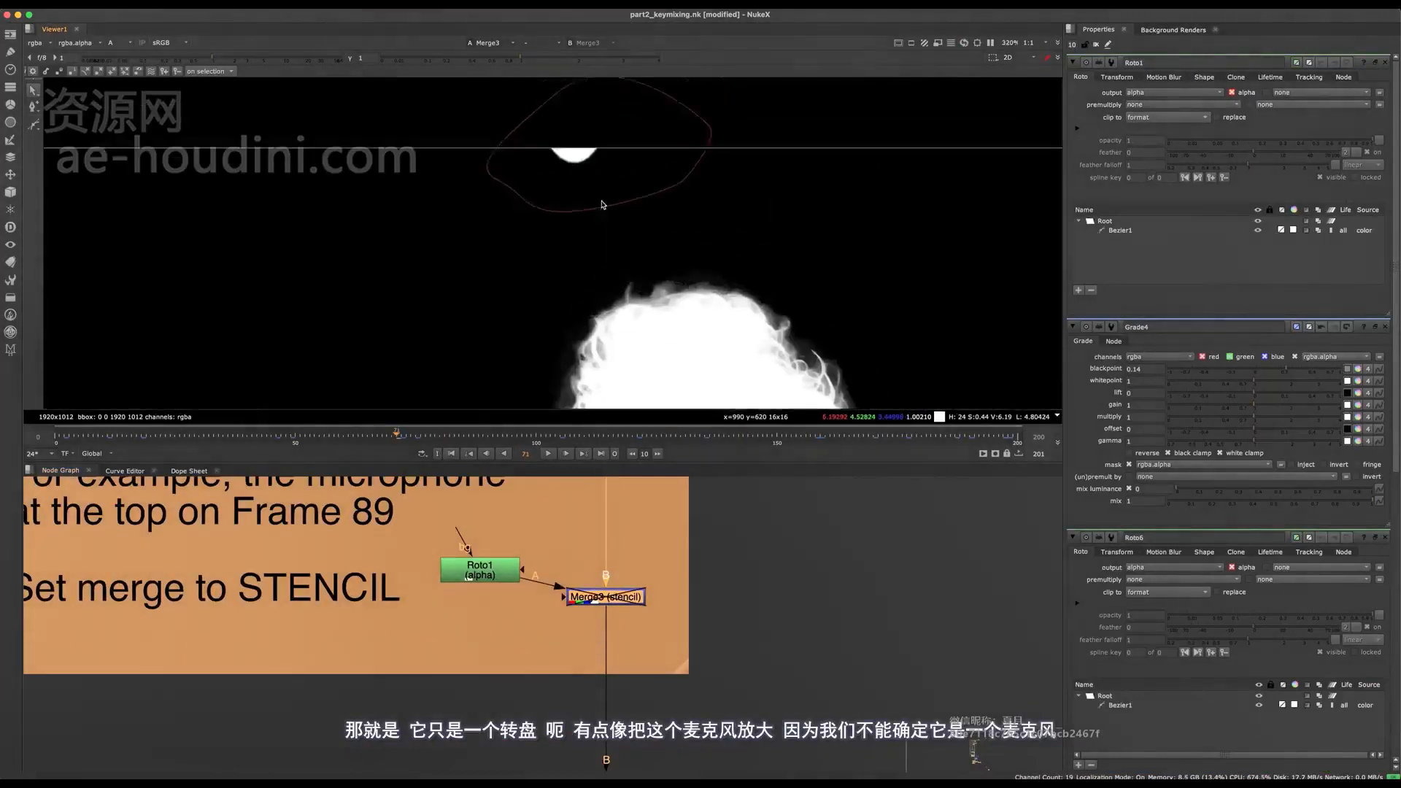
pyautogui.scroll(5, 570, 207)
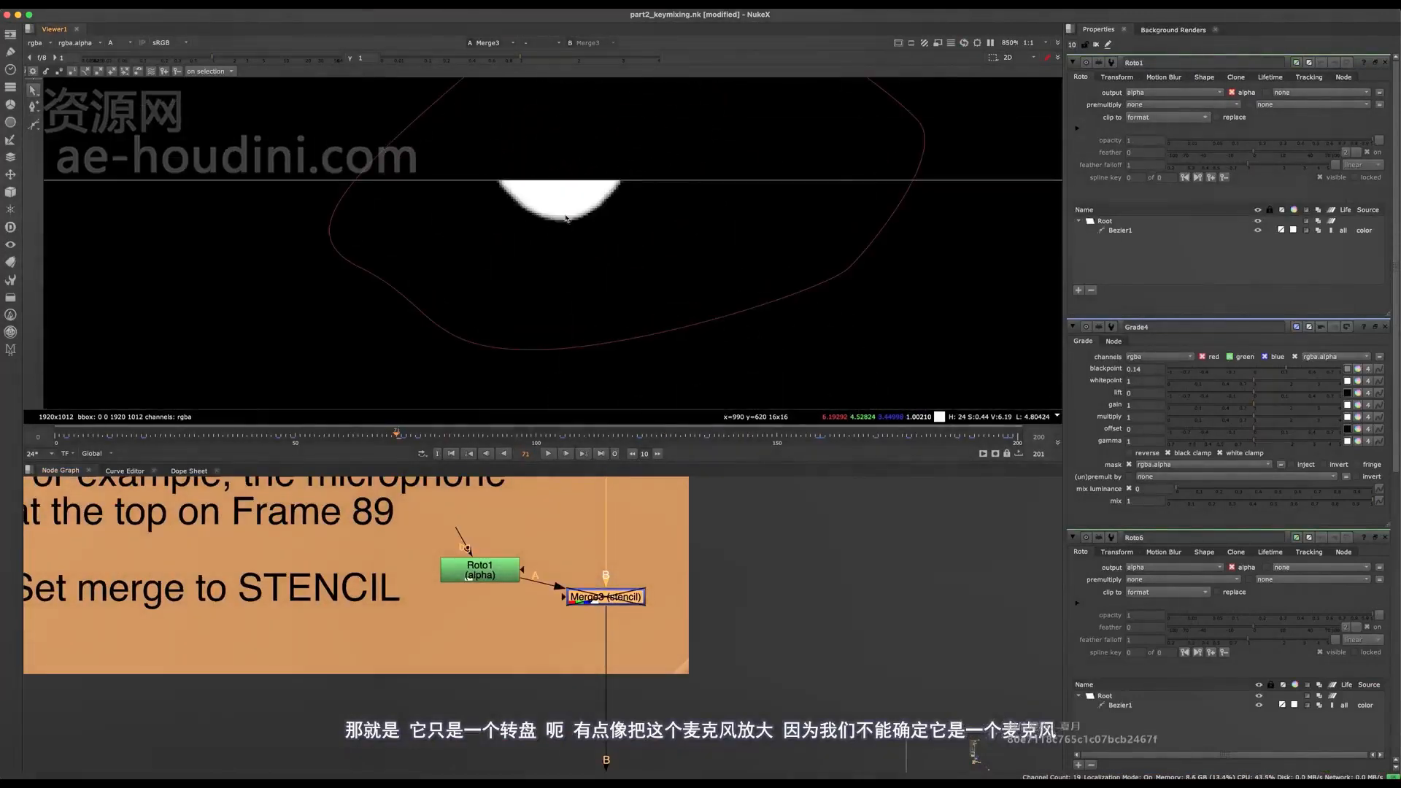
# - Examine the microphone inside the Roto1 shape at different distances against the heads in the matte
pyautogui.scroll(-5, 579, 220)
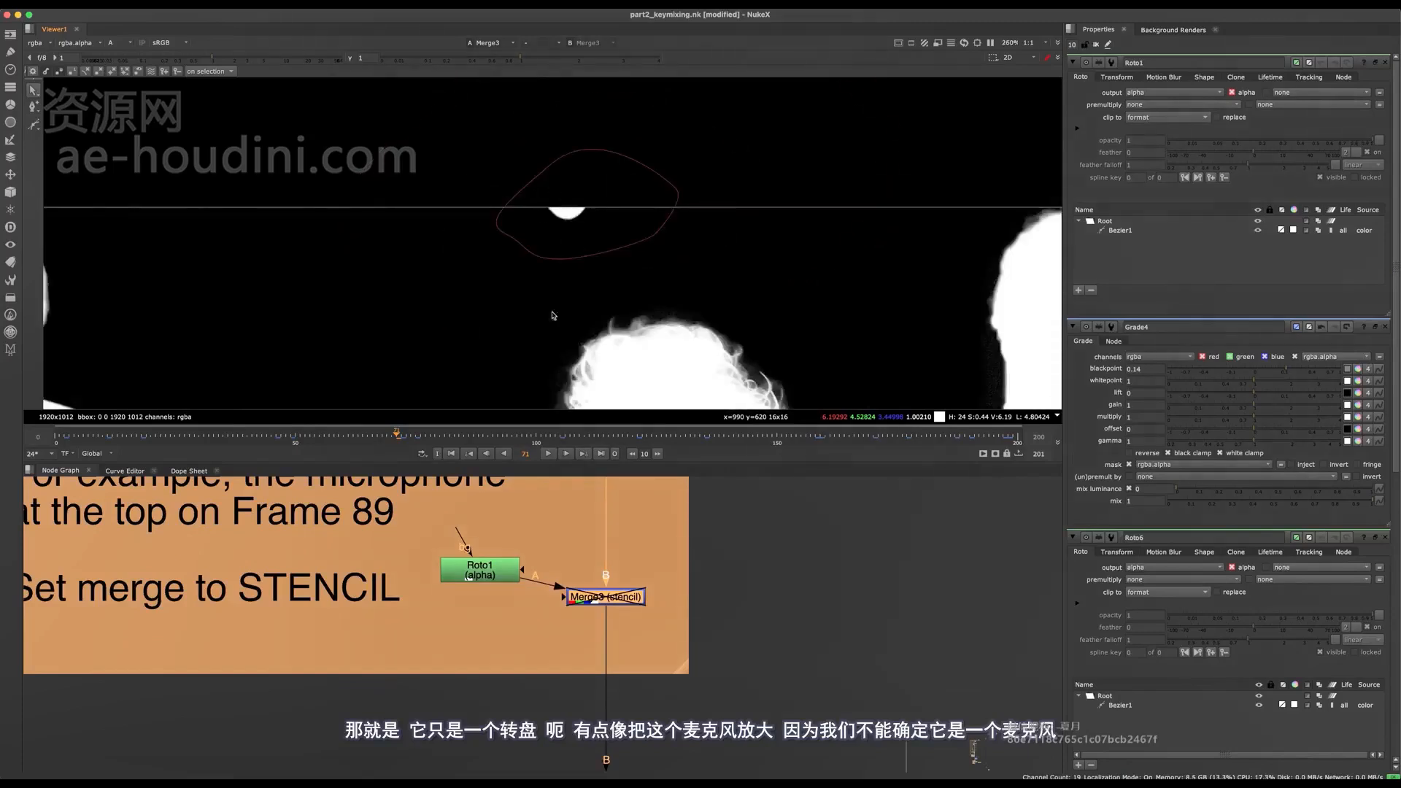
pyautogui.scroll(-4, 555, 292)
pyautogui.scroll(6, 569, 241)
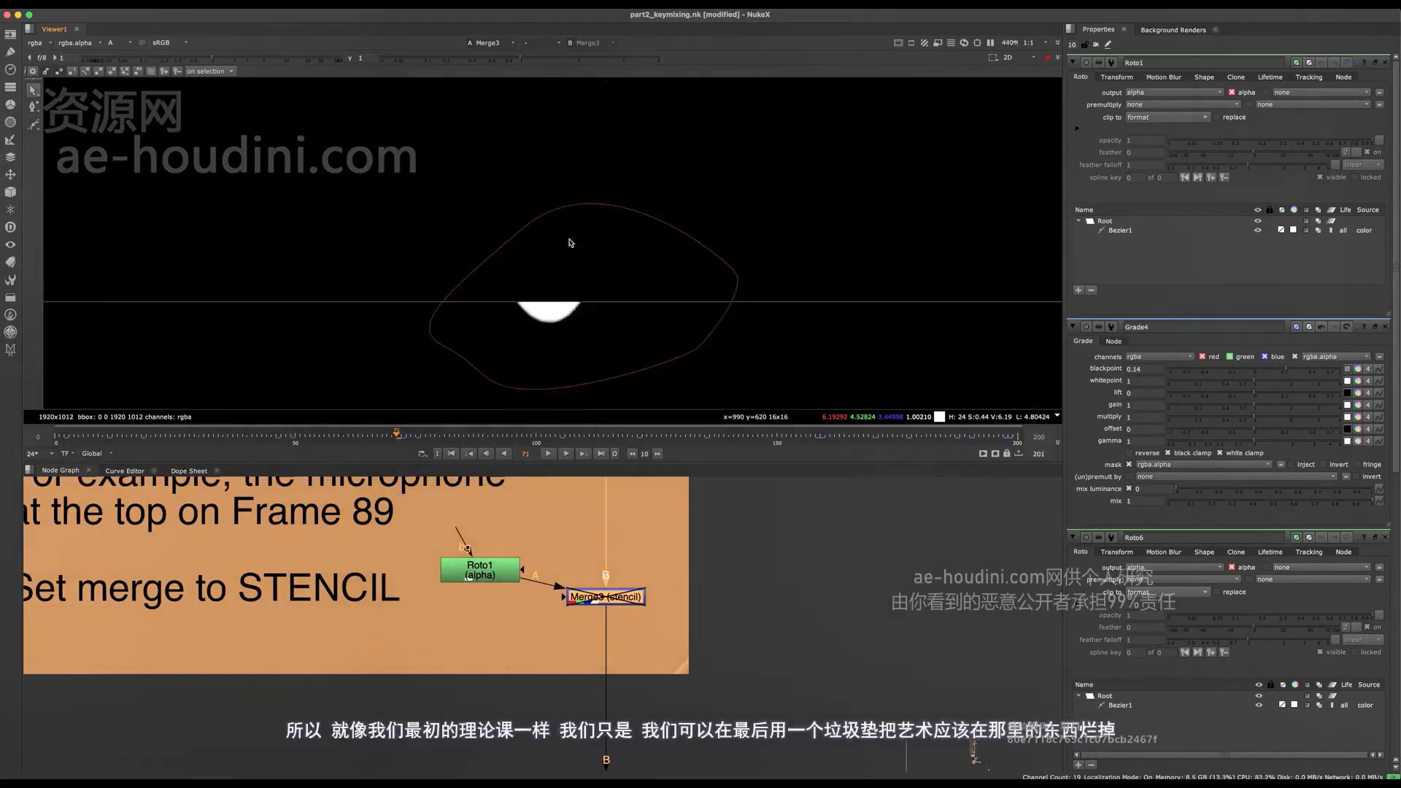
pyautogui.scroll(-5, 571, 242)
pyautogui.scroll(4, 577, 135)
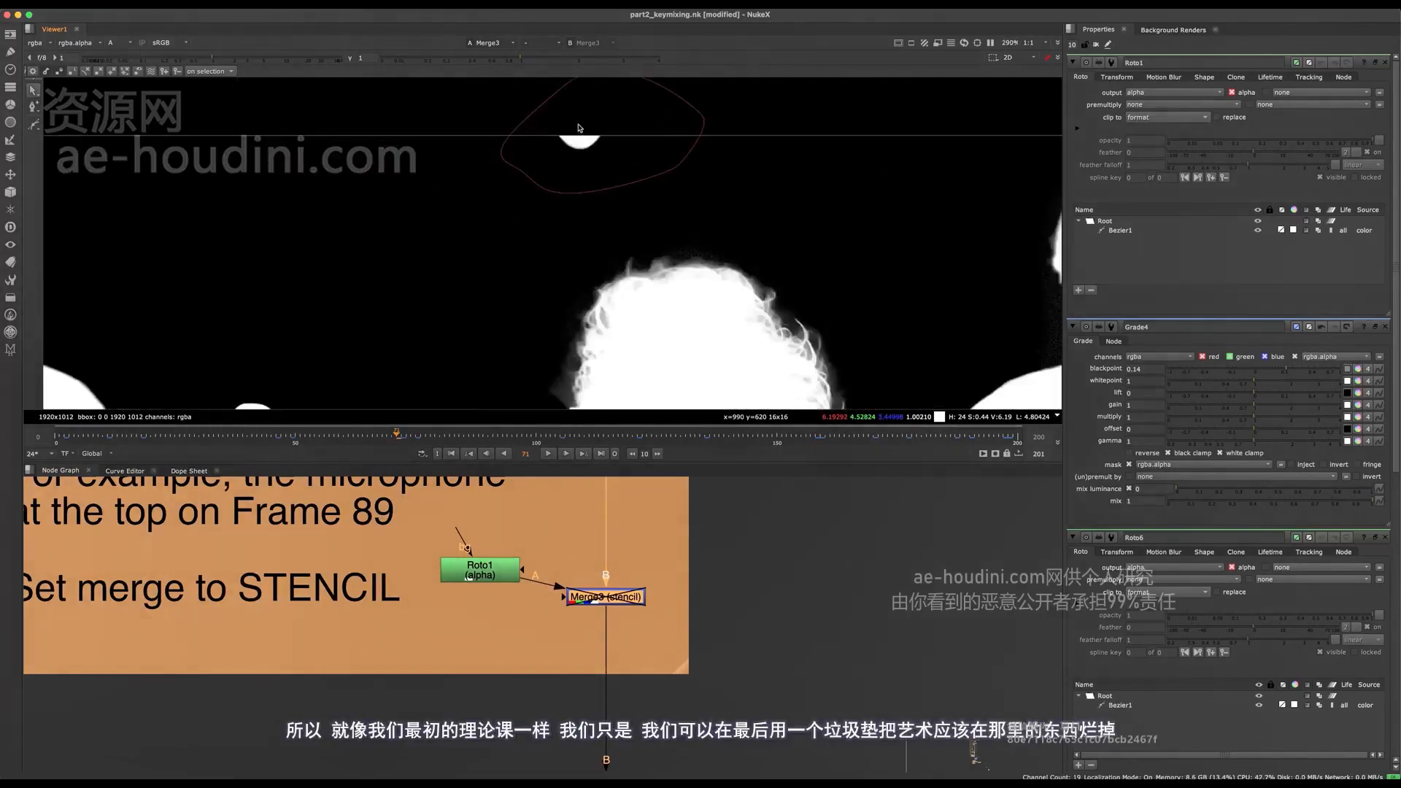
pyautogui.scroll(-5, 438, 555)
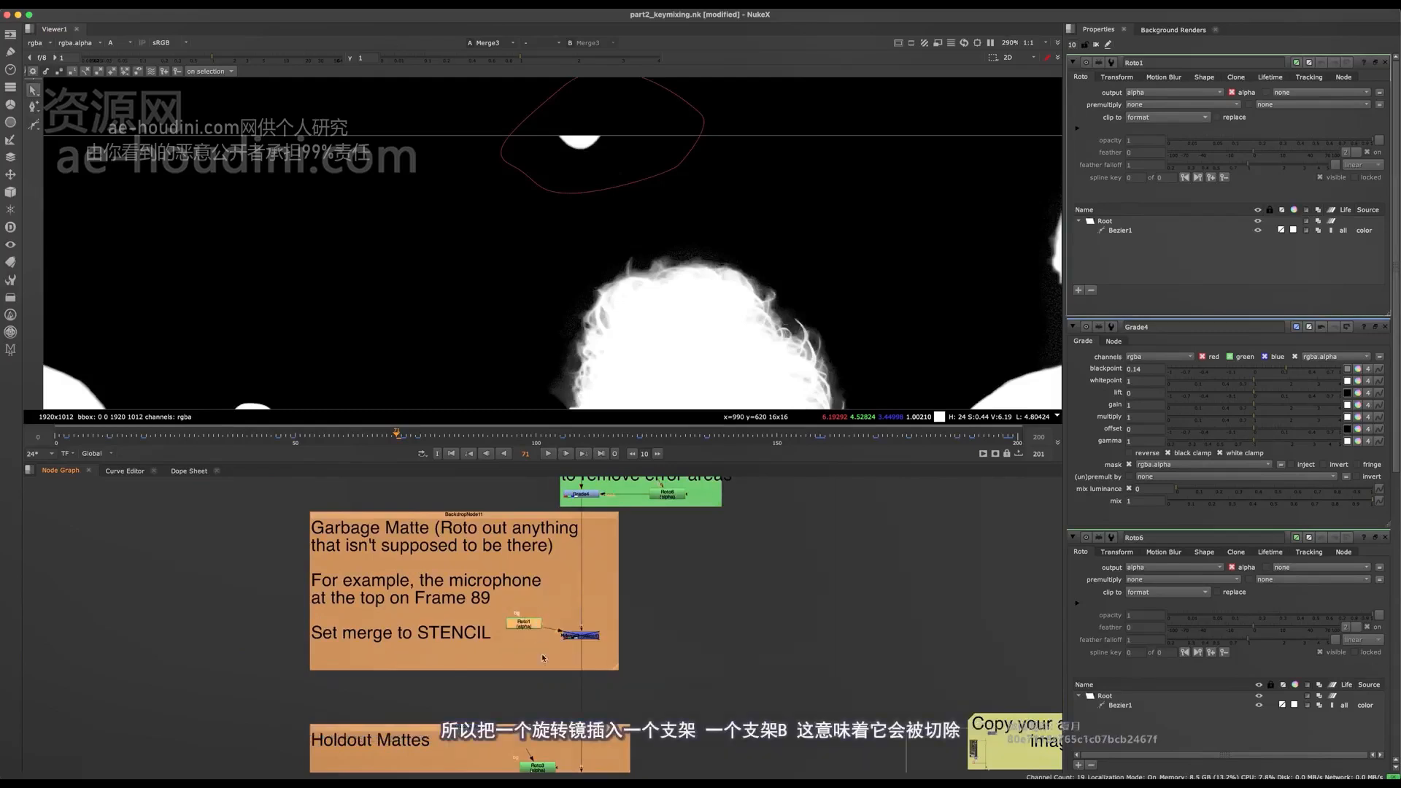
# - Toggle Merge3 (stencil) to compare the alpha with and without the microphone, leaving the merge enabled
pyautogui.scroll(3, 570, 661)
pyautogui.scroll(2, 612, 617)
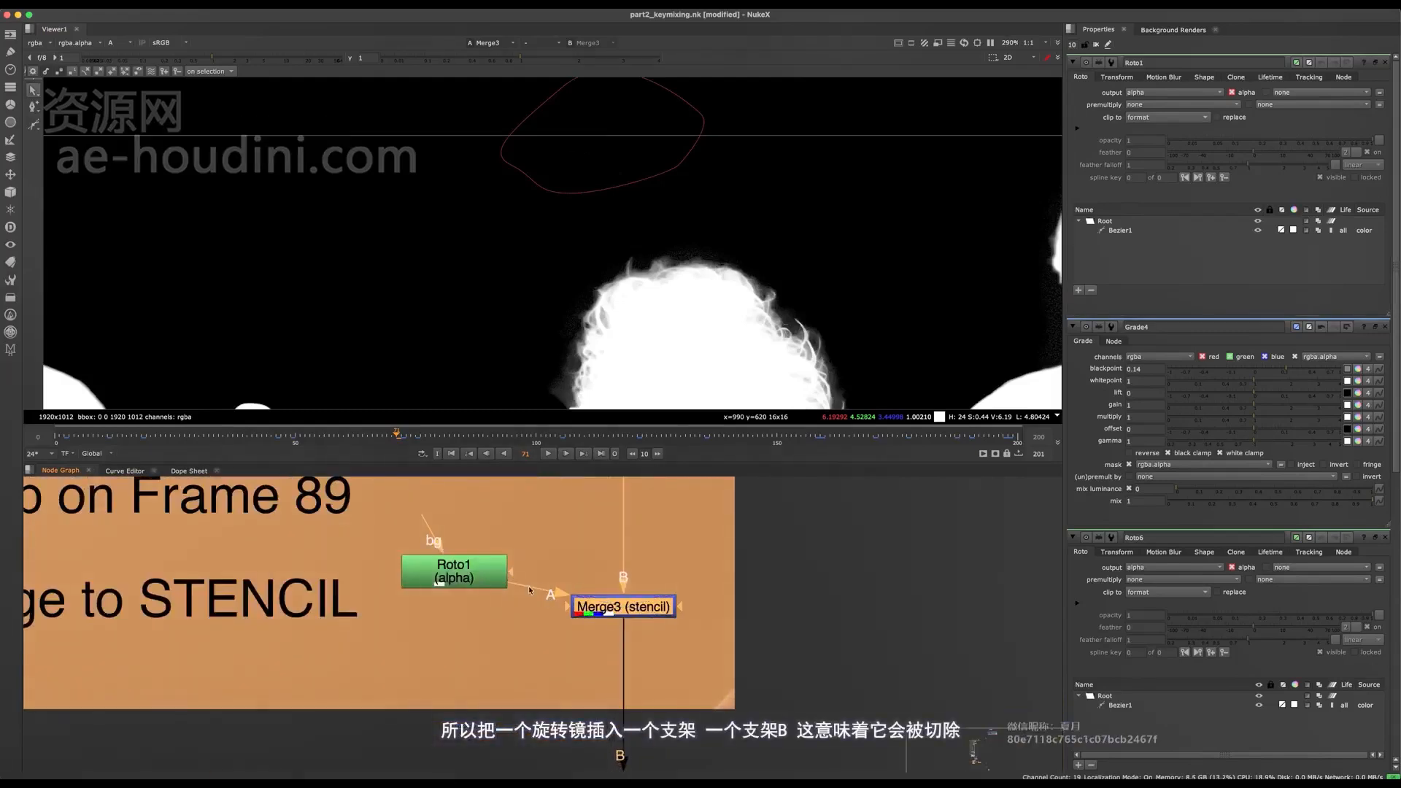
pyautogui.click(456, 573)
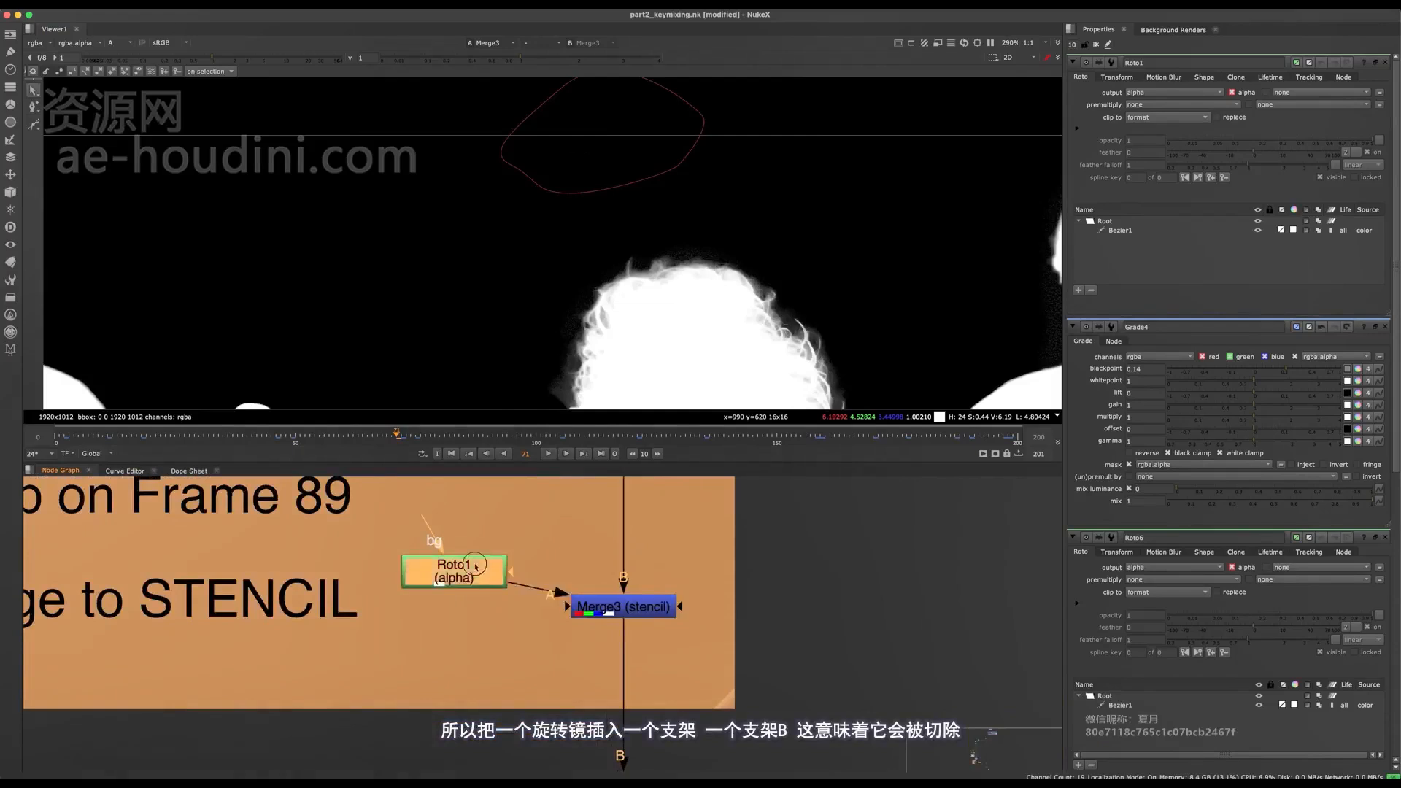
pyautogui.moveTo(456, 573); pyautogui.dragTo(472, 589)
pyautogui.moveTo(735, 566); pyautogui.dragTo(595, 648)
pyautogui.press('d')
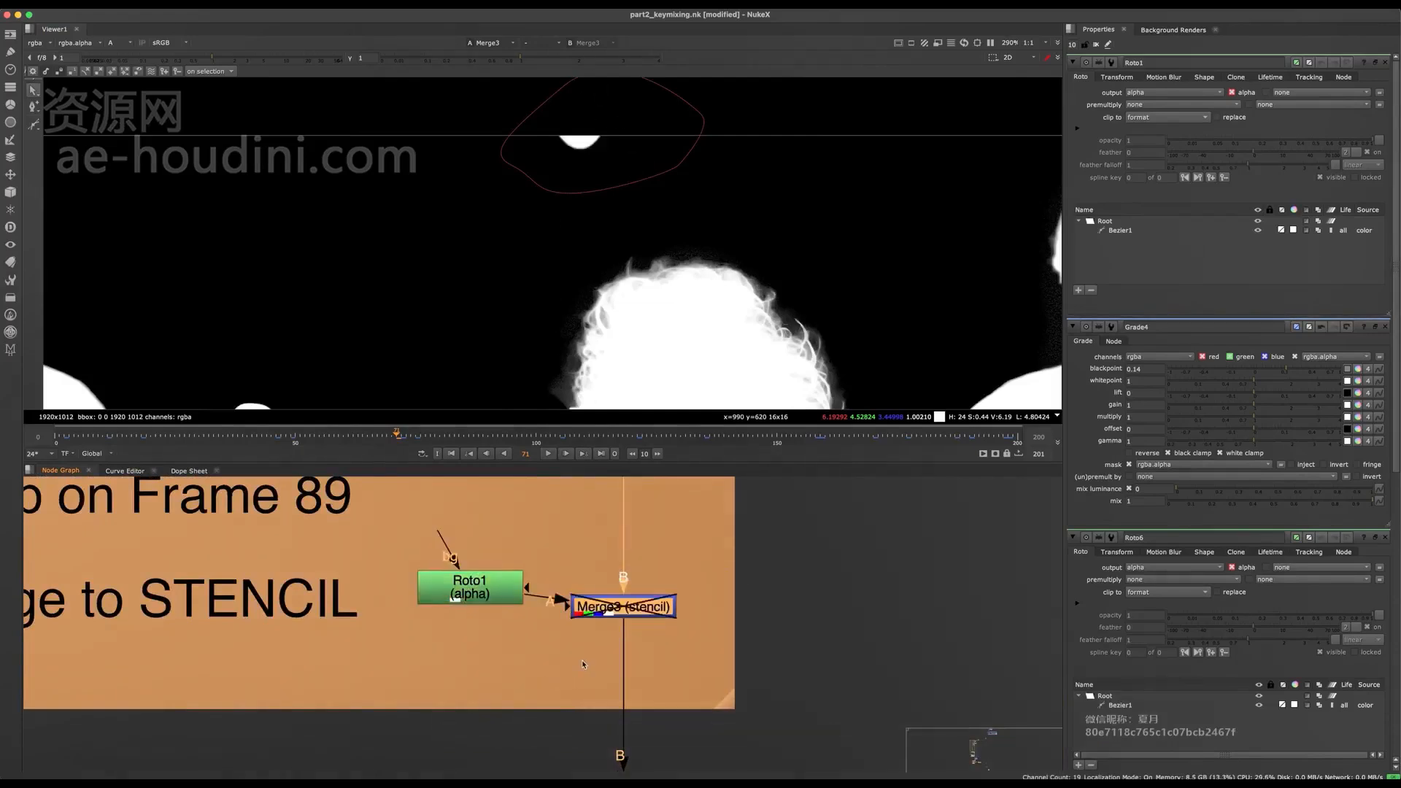
pyautogui.press('d')
# - Show the Merge4 (max) result in the viewer and open the properties of Roto3 in the Holdout Mattes backdrop
pyautogui.moveTo(588, 663); pyautogui.dragTo(544, 493, button='middle')
pyautogui.scroll(-5, 529, 570)
pyautogui.scroll(5, 509, 660)
pyautogui.moveTo(508, 660); pyautogui.dragTo(520, 573, button='middle')
pyautogui.moveTo(709, 589); pyautogui.dragTo(600, 662)
pyautogui.moveTo(460, 518); pyautogui.dragTo(486, 563, button='middle')
pyautogui.press('1')
pyautogui.click(511, 594)
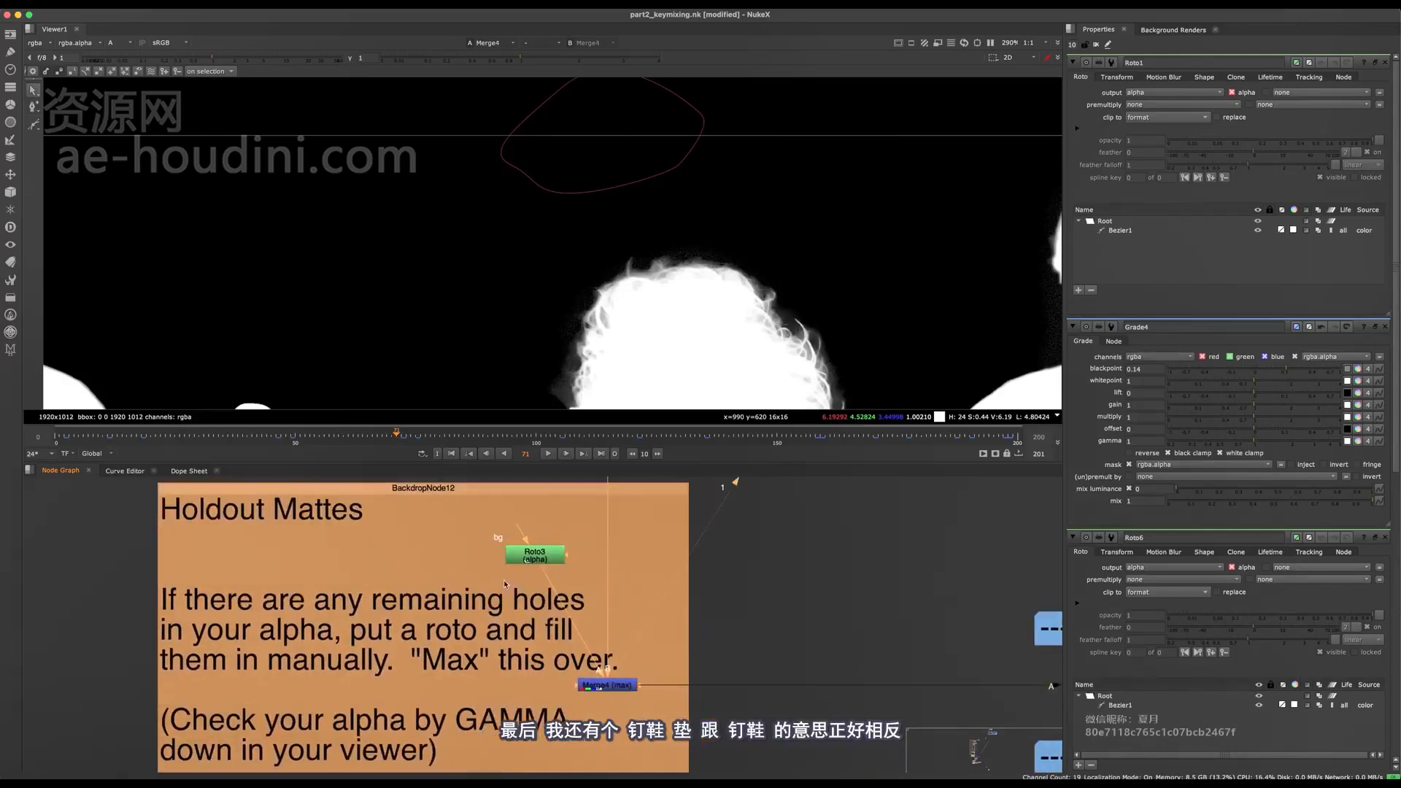
pyautogui.doubleClick(535, 557)
pyautogui.press('f')
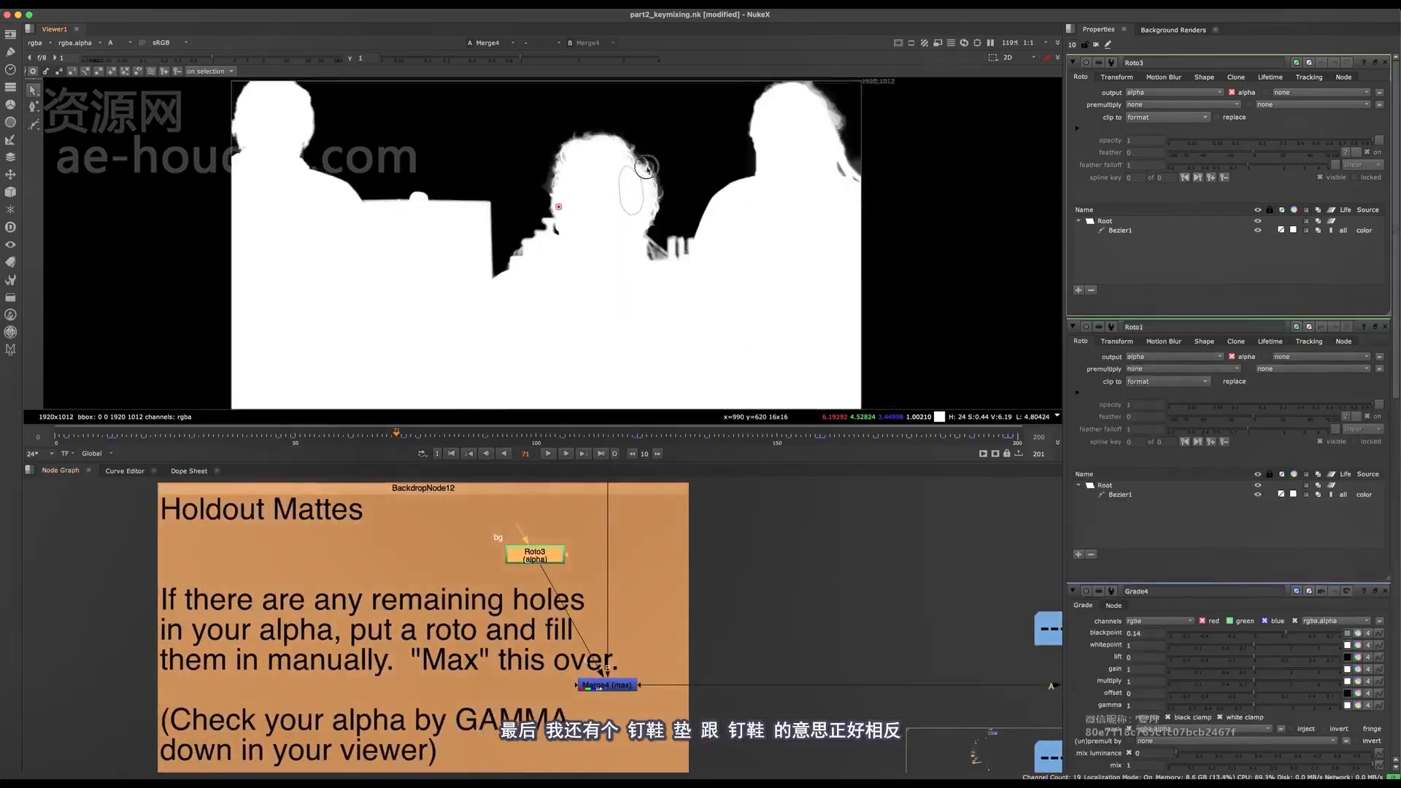
# - Lower the viewer gamma to 0 on a closer view of the Roto3 shape to check the head for holes
pyautogui.scroll(5, 653, 174)
pyautogui.moveTo(659, 628); pyautogui.dragTo(600, 679)
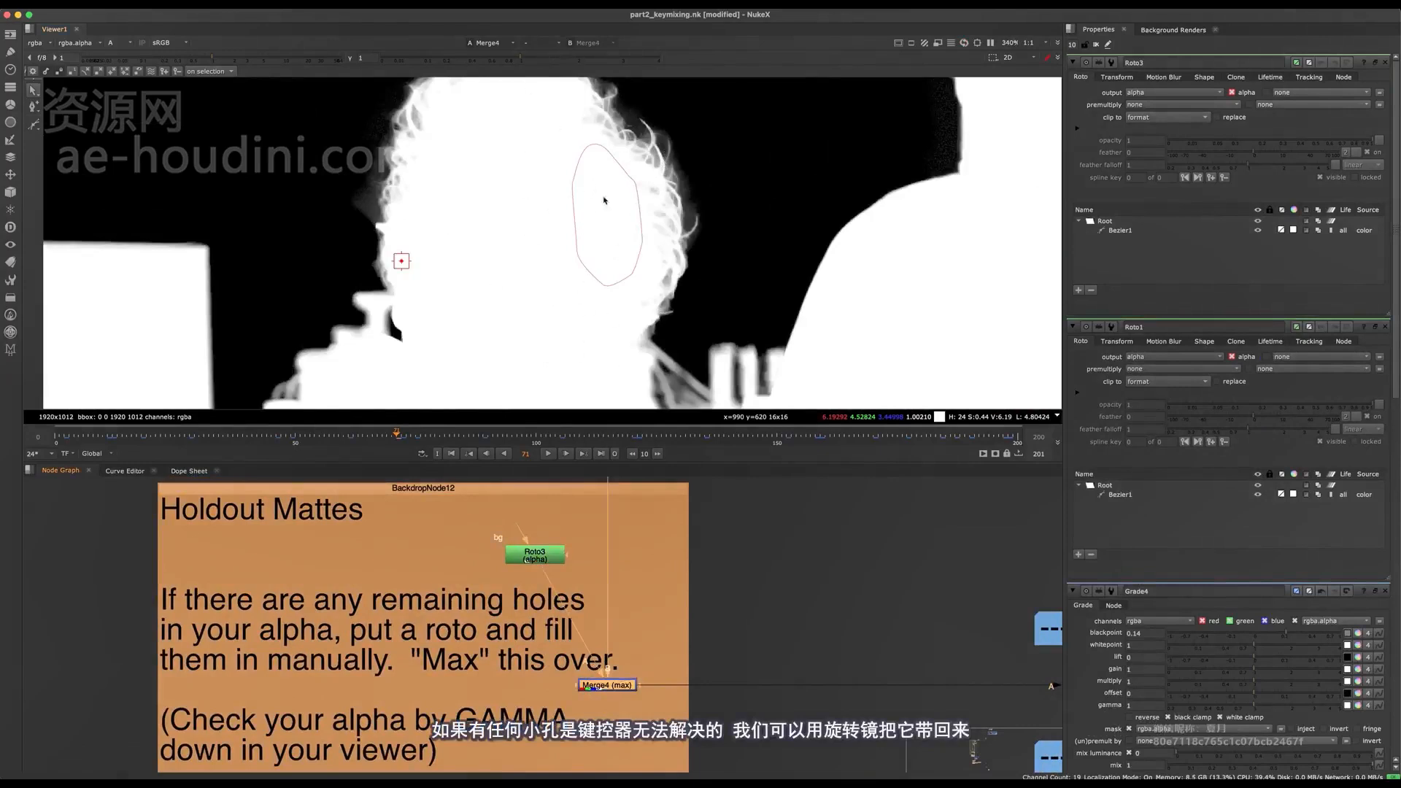
pyautogui.click(516, 549)
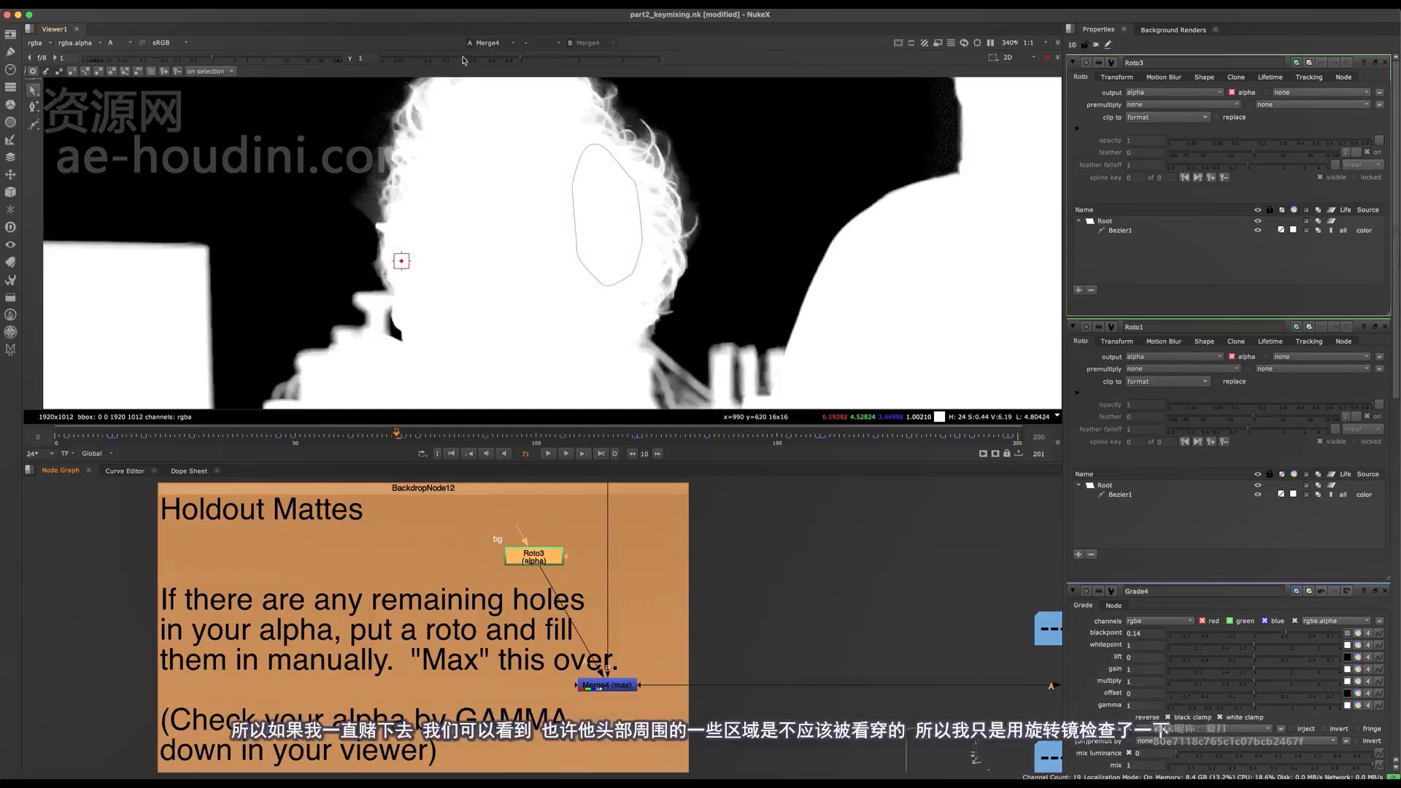
pyautogui.moveTo(464, 60); pyautogui.dragTo(383, 63)
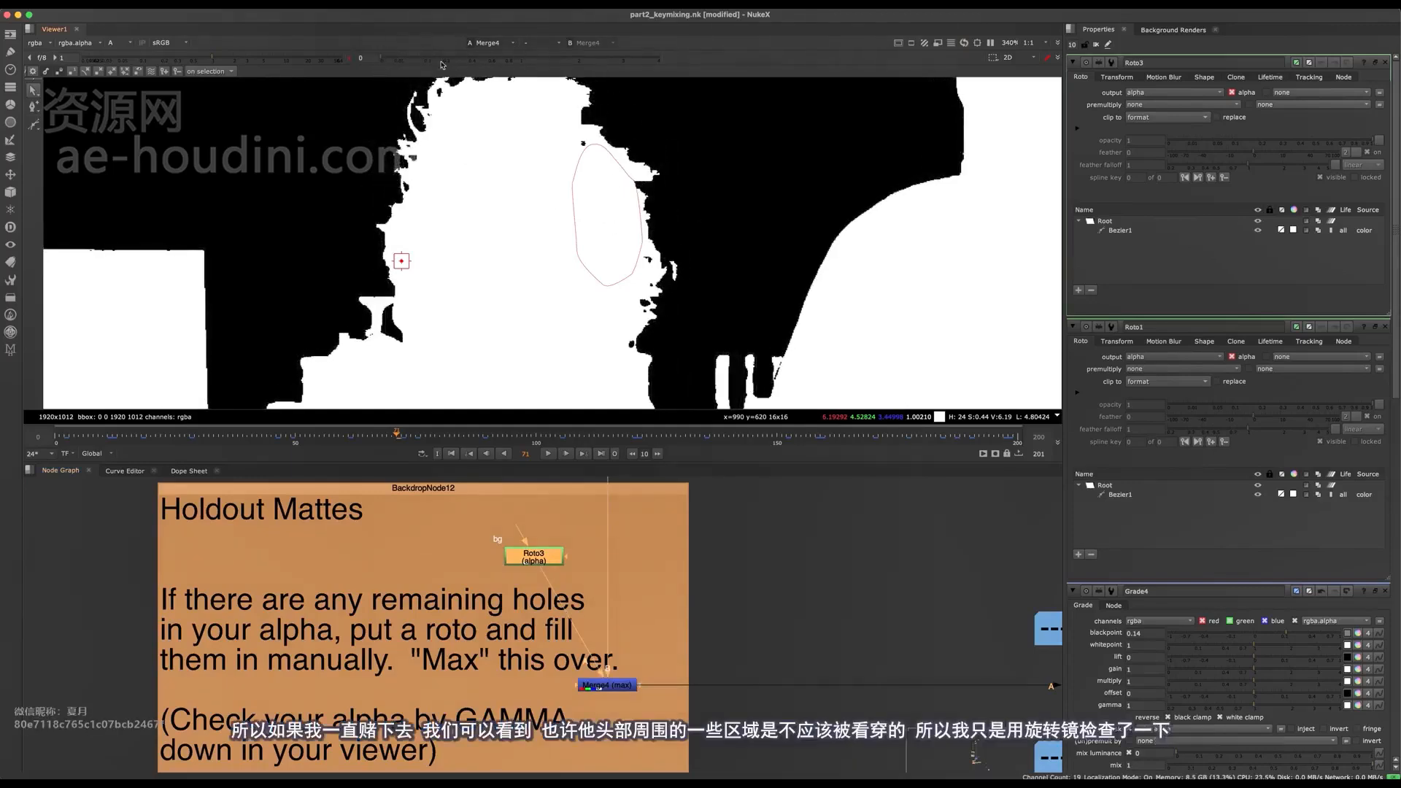
pyautogui.moveTo(417, 64); pyautogui.dragTo(382, 73)
# - Toggle Merge4 (max) and go to frame 97 to examine the holes near the Roto3 shape along the head's edge
pyautogui.moveTo(708, 646); pyautogui.dragTo(577, 704)
pyautogui.press('d')
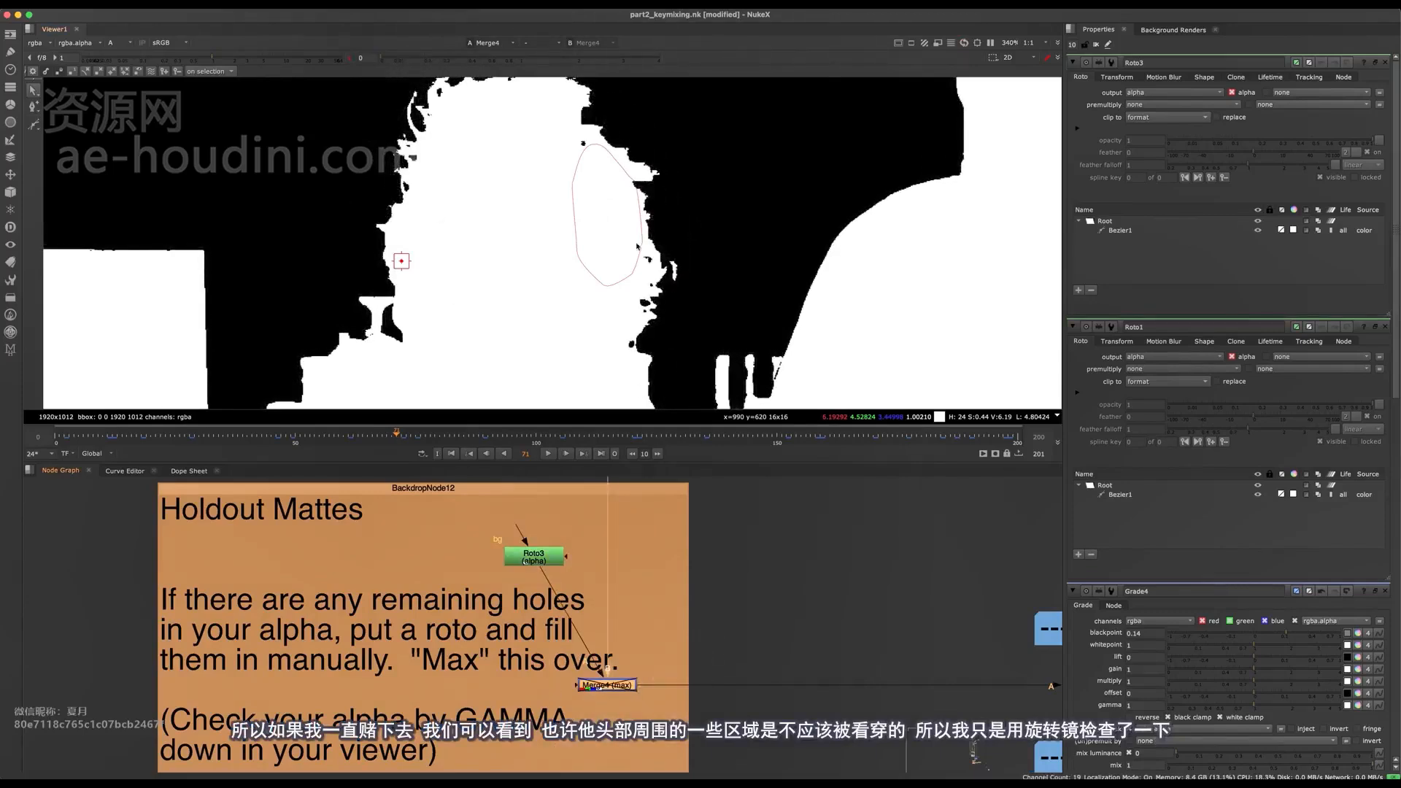
pyautogui.scroll(4, 637, 247)
pyautogui.press('d')
pyautogui.moveTo(432, 435); pyautogui.dragTo(522, 435)
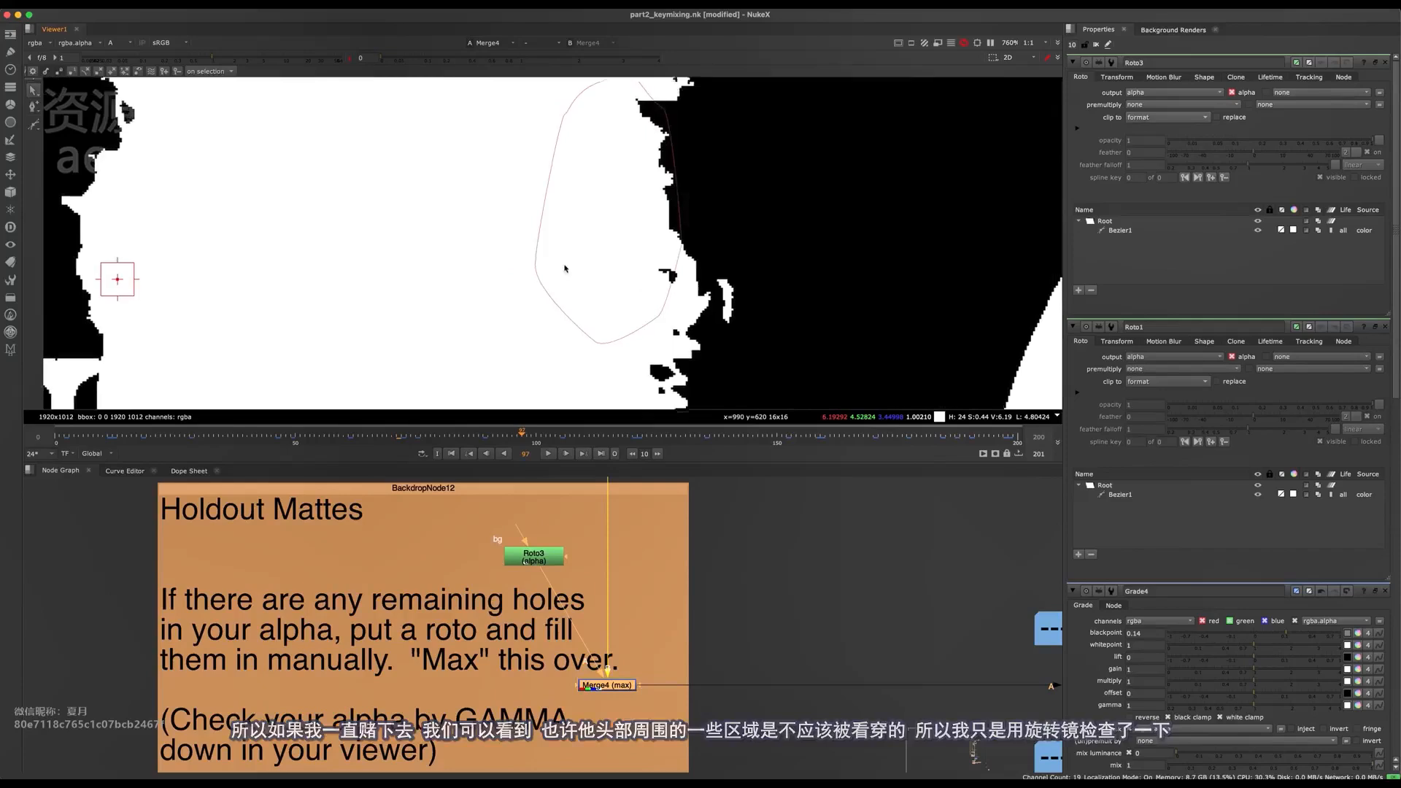
pyautogui.scroll(-4, 569, 248)
pyautogui.press('d')
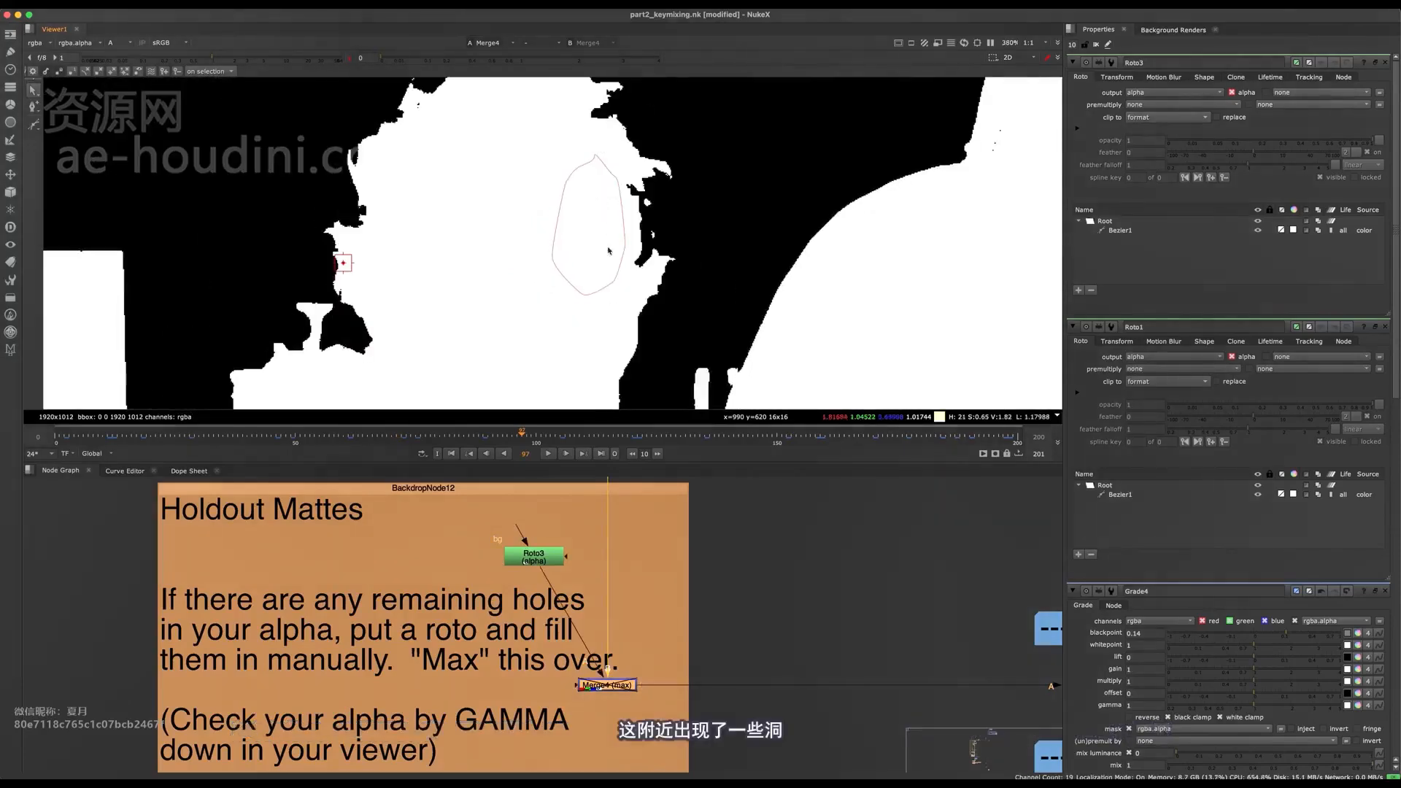
pyautogui.scroll(2, 609, 250)
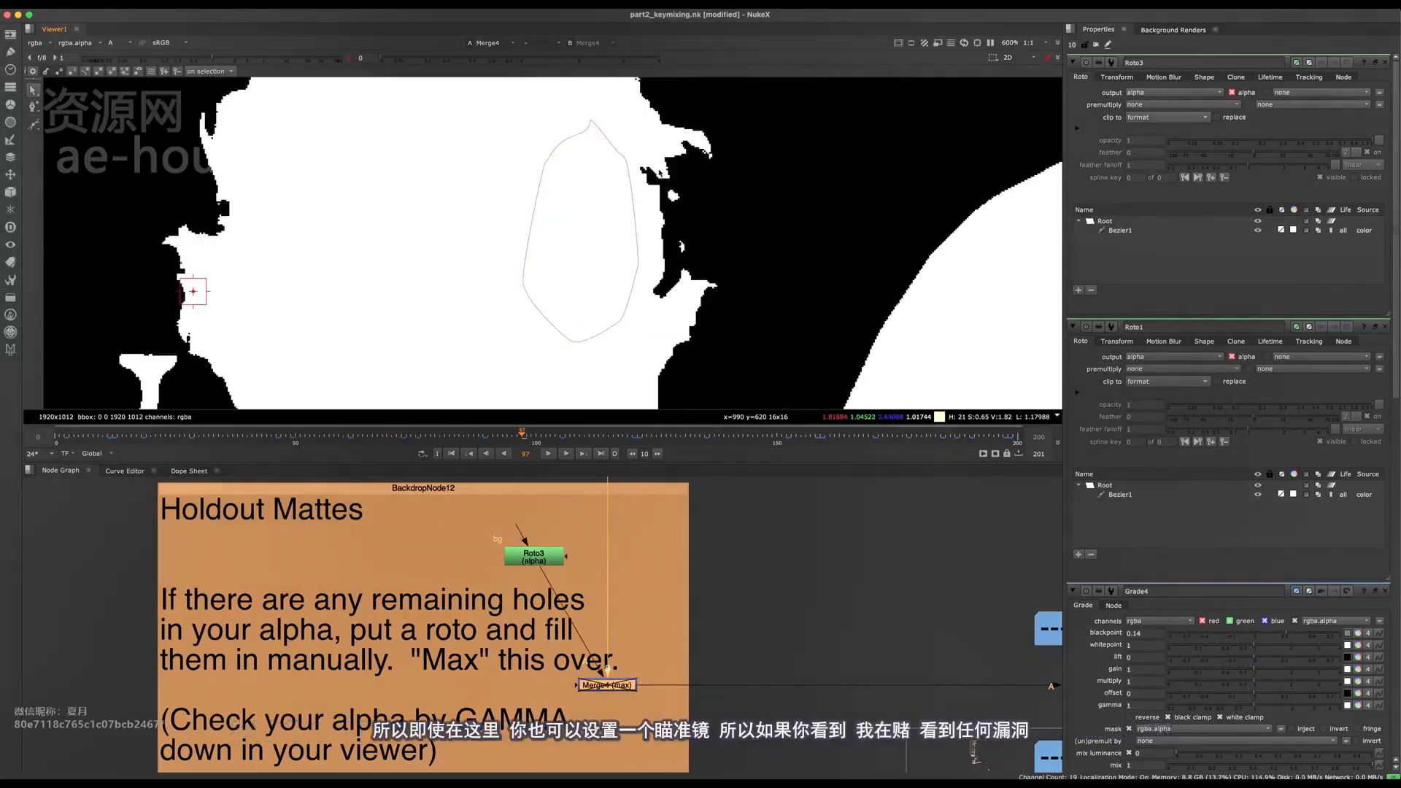
# - Move the right-hand points of Roto3's Bezier1 outward at frame 97 to cover the holes at the head's edge
pyautogui.moveTo(411, 62); pyautogui.dragTo(365, 69)
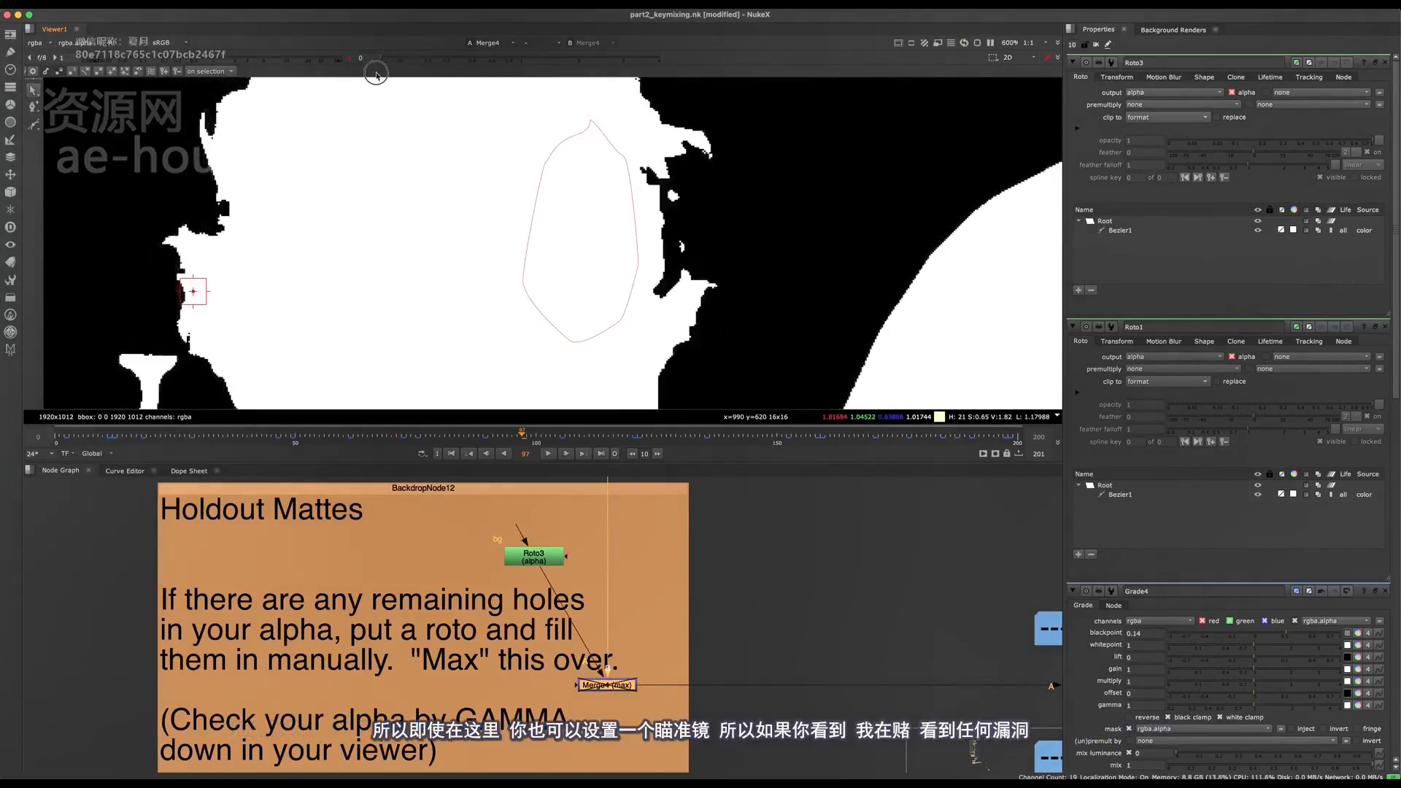
pyautogui.click(627, 176)
pyautogui.moveTo(672, 131); pyautogui.dragTo(594, 382)
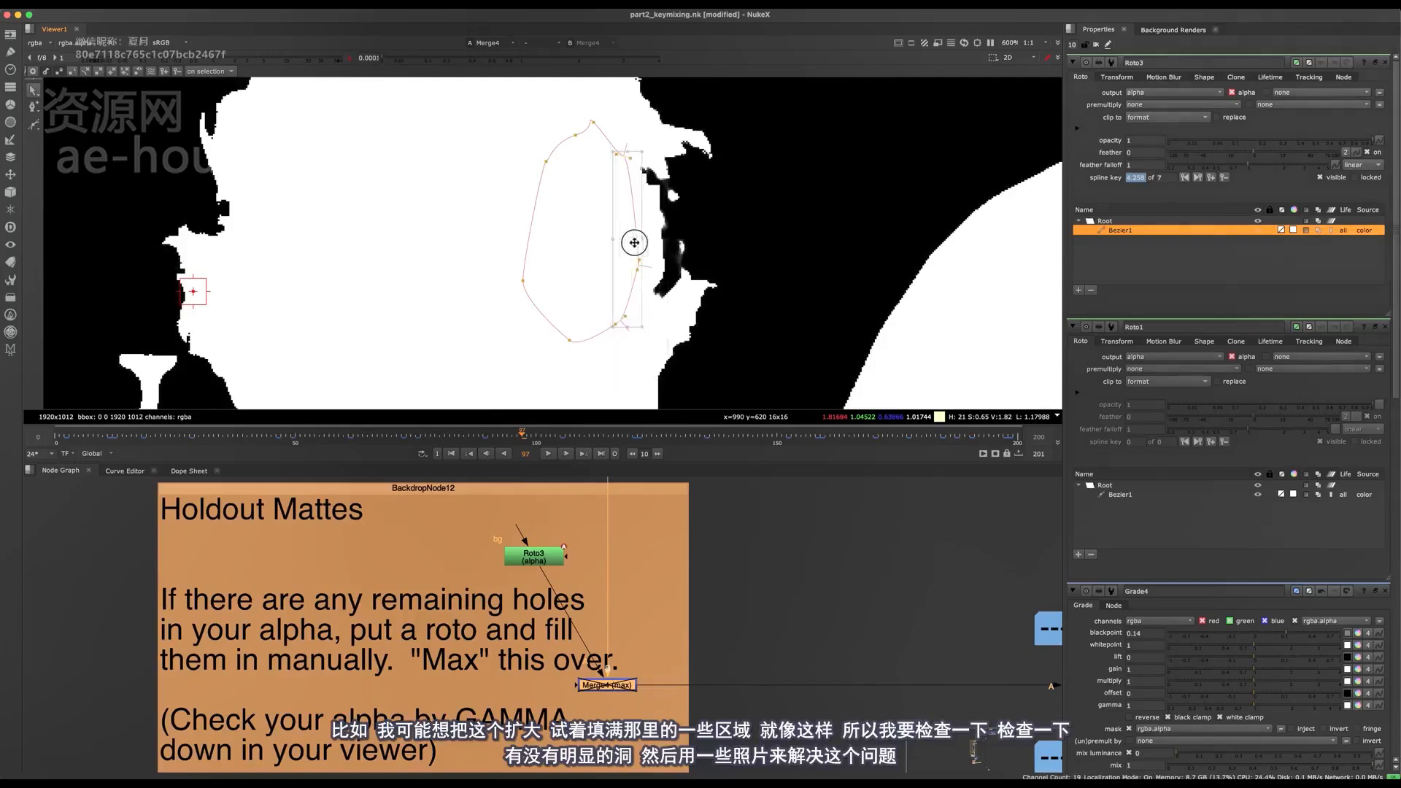
pyautogui.moveTo(636, 241); pyautogui.dragTo(669, 247)
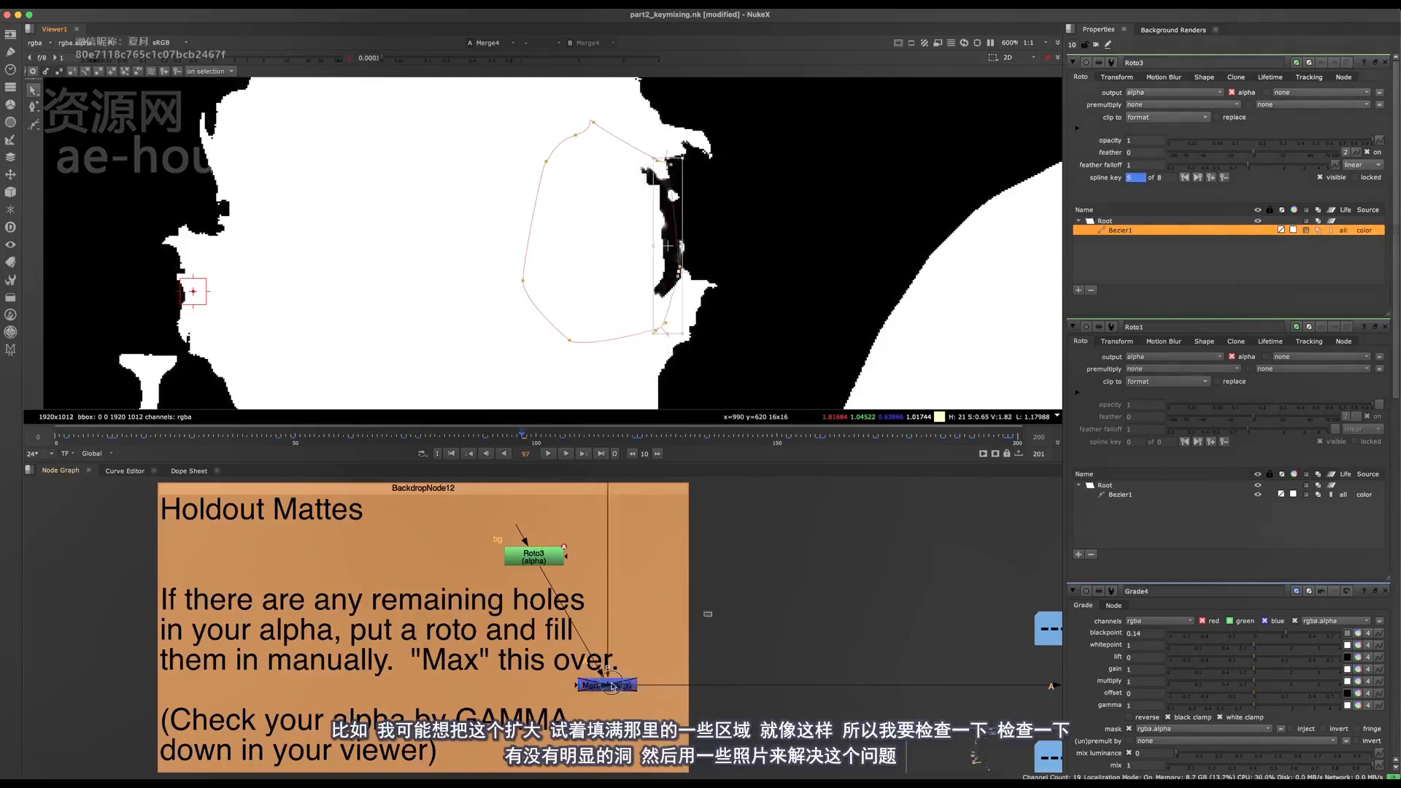
# - Check the alpha for holes at frame 106 with the viewer gamma lowered, ending on the full frame
pyautogui.click(349, 58)
pyautogui.click(665, 231)
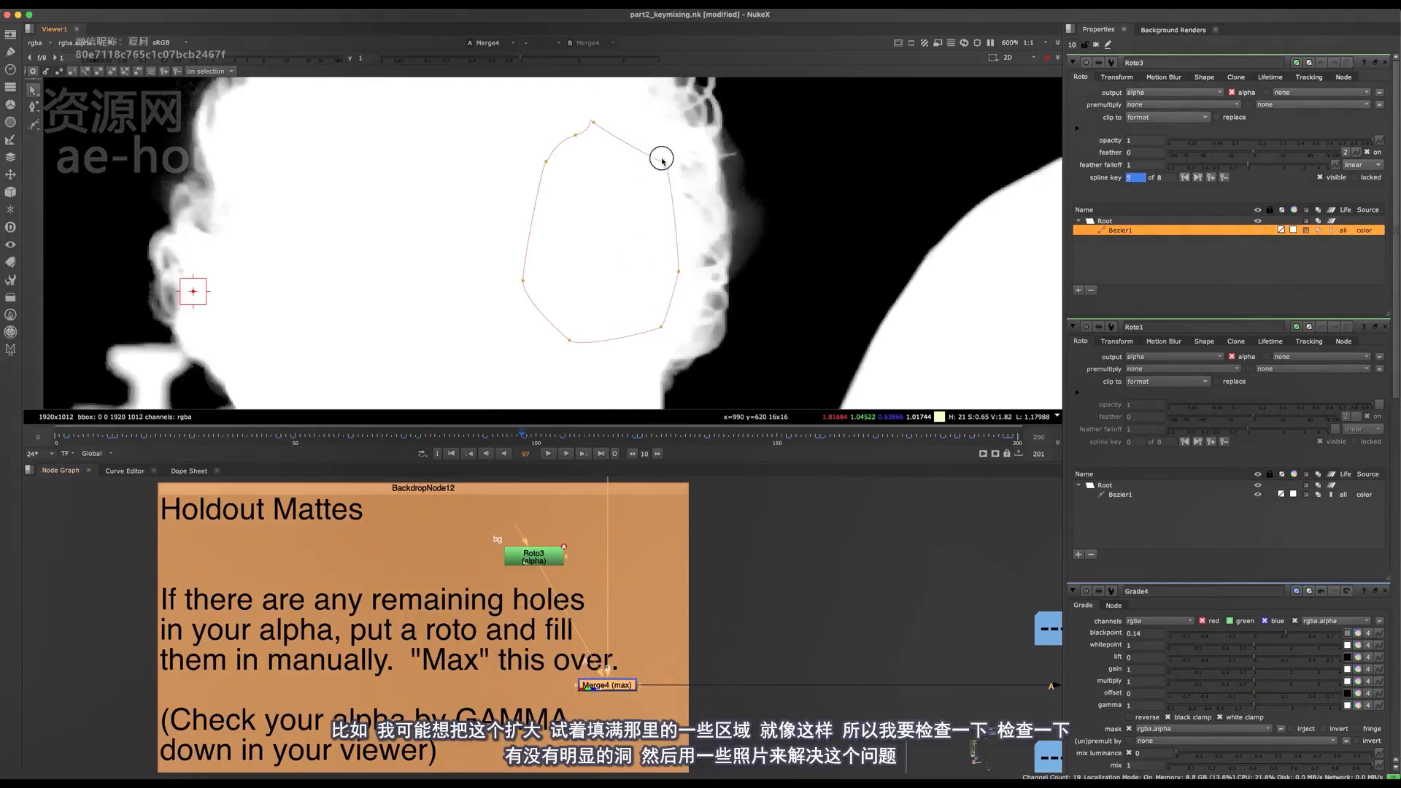
pyautogui.click(565, 440)
pyautogui.moveTo(522, 57); pyautogui.dragTo(386, 61)
pyautogui.press('Right')
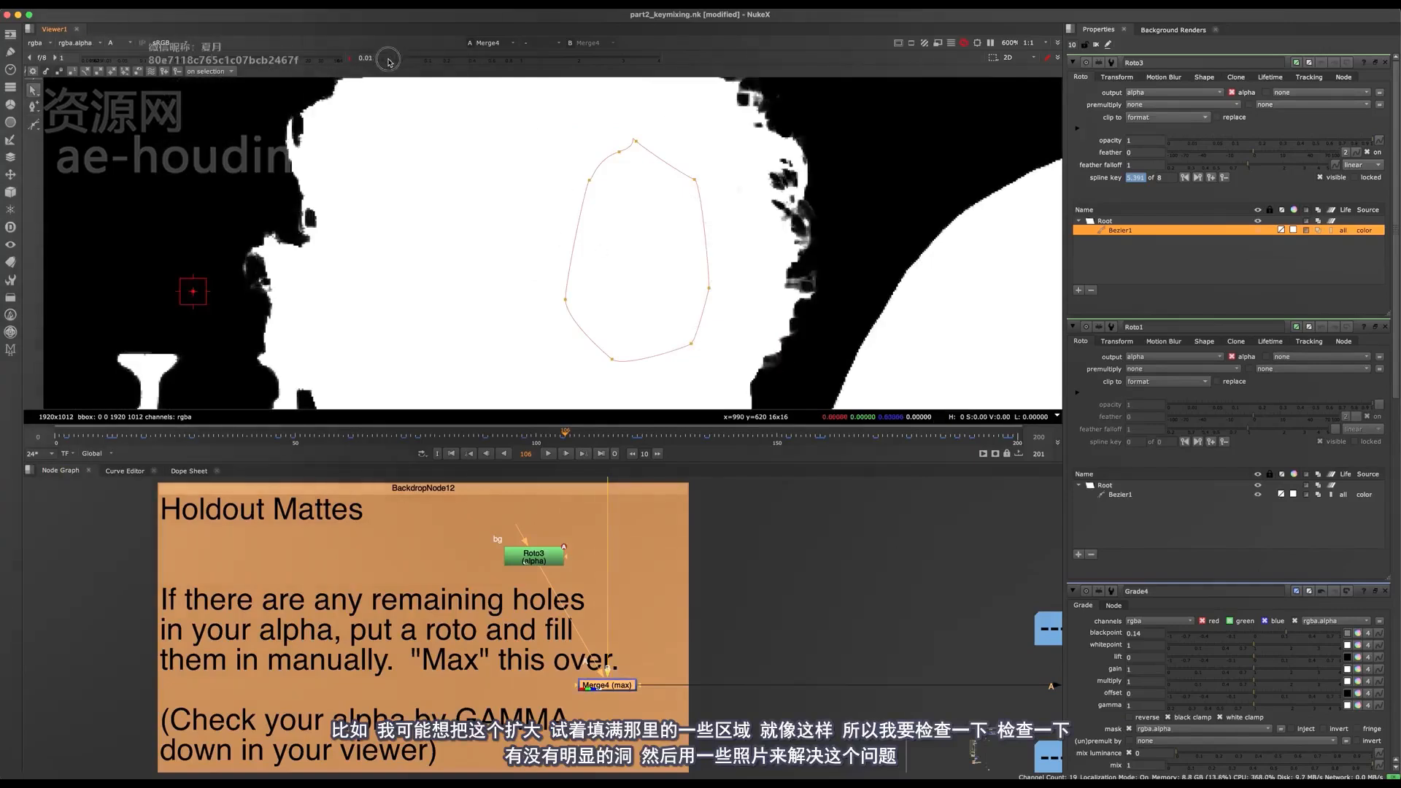
pyautogui.press('f')
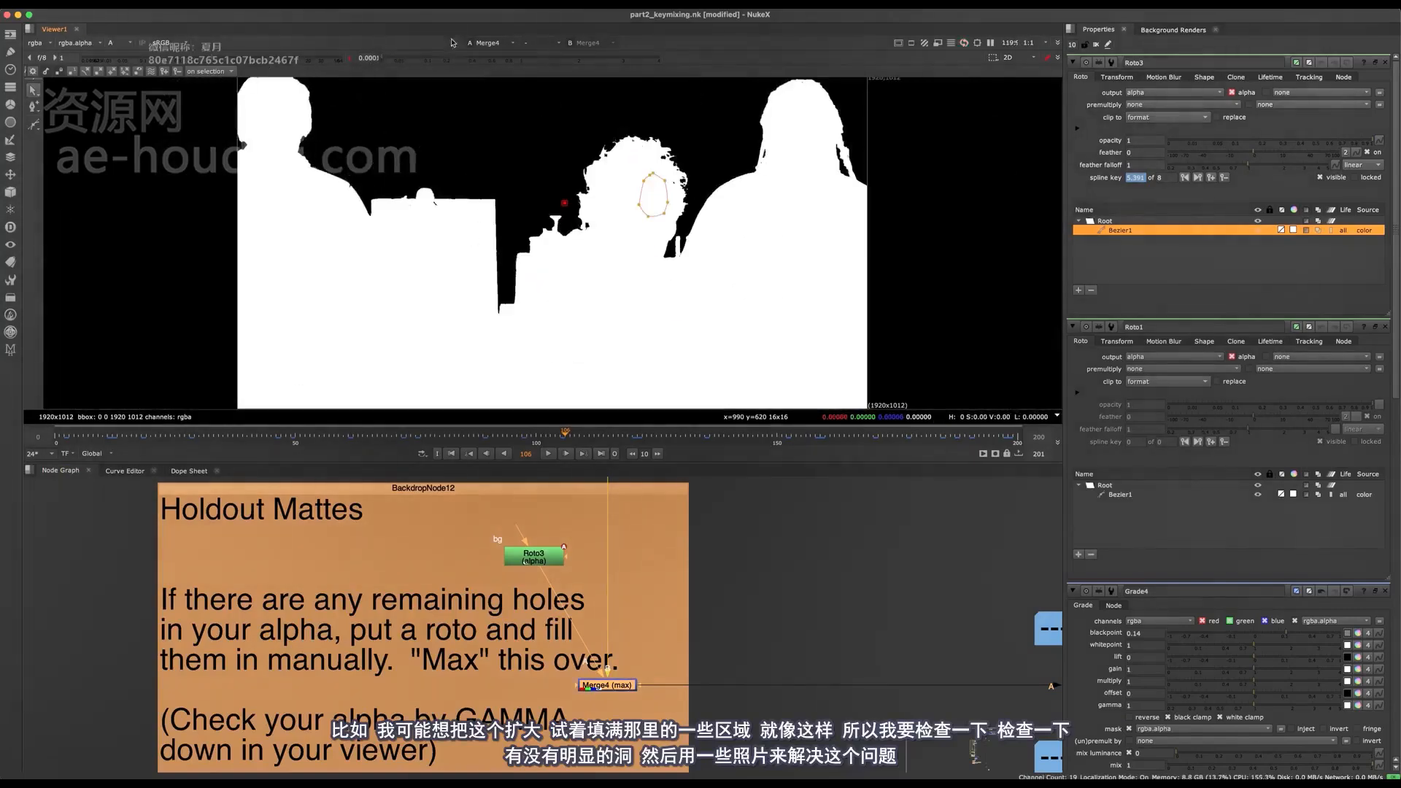
# - Reset the viewer gamma to 1 and turn off the viewer overlay to show the clean matte
pyautogui.click(351, 58)
pyautogui.scroll(6, 642, 212)
pyautogui.moveTo(650, 160); pyautogui.dragTo(632, 210, button='middle')
pyautogui.press('o')
pyautogui.press('f')
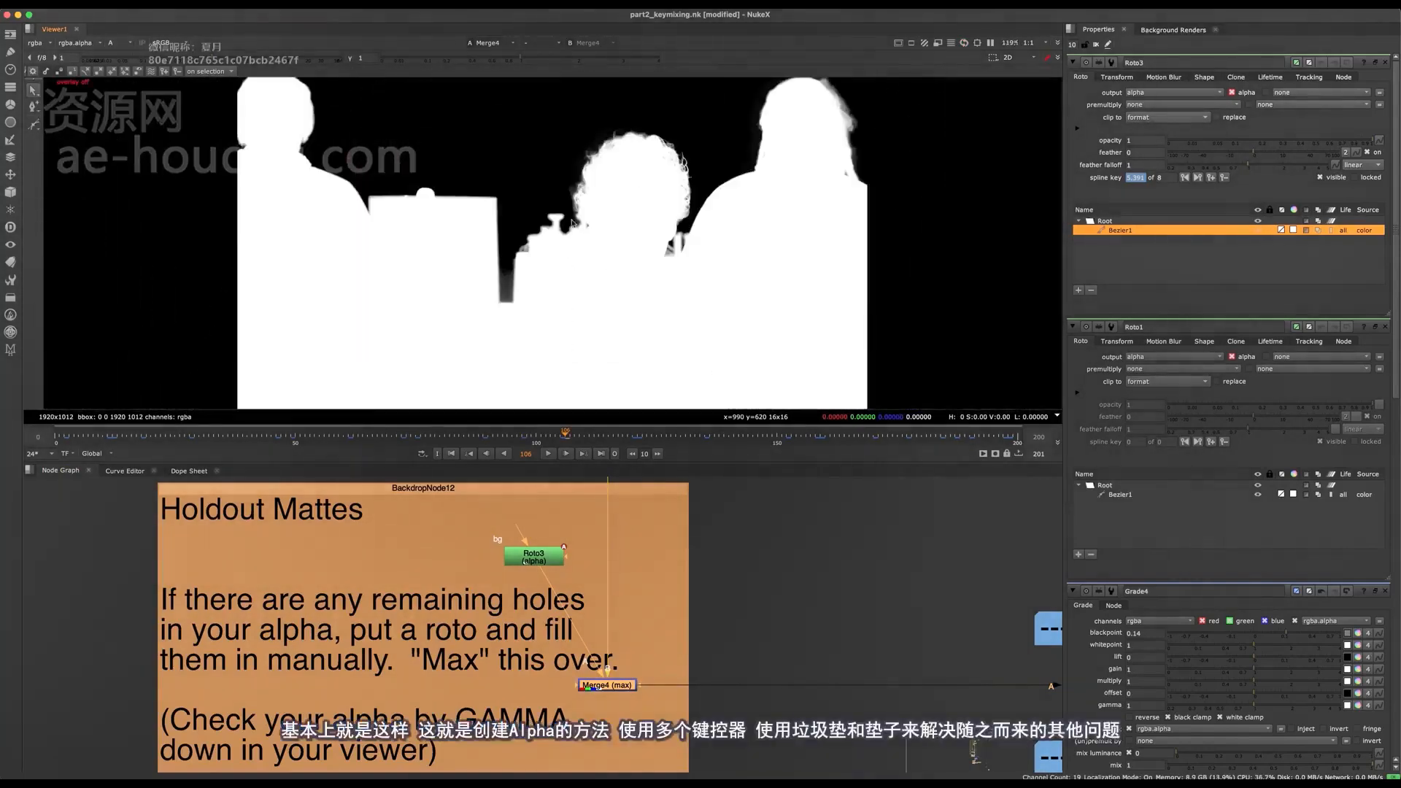
# - Review the node graph from the Holdout Mattes backdrop to the note and arrows about copying the alpha into the RGB image
pyautogui.scroll(-4, 522, 574)
pyautogui.moveTo(523, 574); pyautogui.dragTo(341, 570, button='middle')
pyautogui.moveTo(768, 164); pyautogui.dragTo(625, 181, button='middle')
pyautogui.press('f')
pyautogui.scroll(-2, 553, 218)
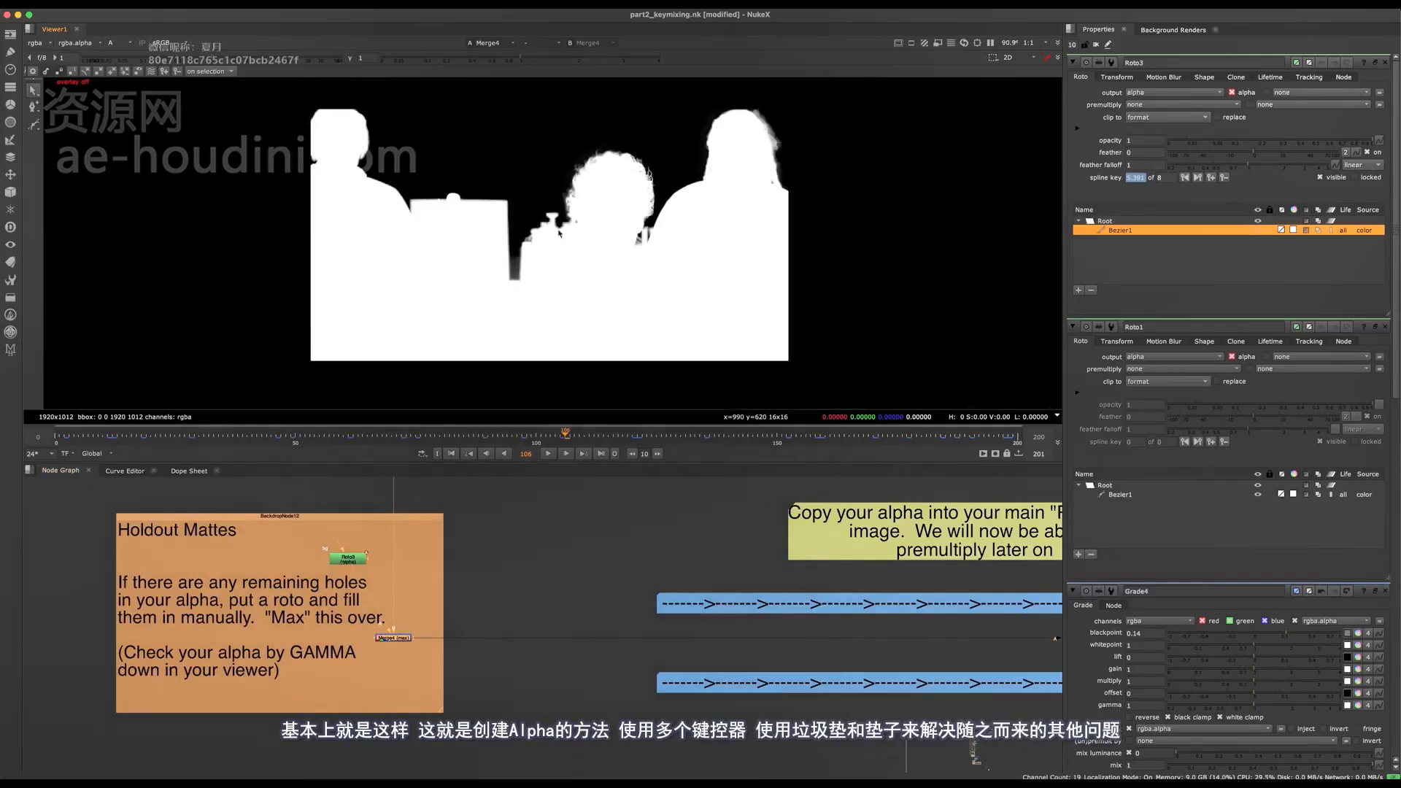
pyautogui.scroll(-3, 489, 605)
pyautogui.moveTo(490, 606); pyautogui.dragTo(441, 714, button='middle')
pyautogui.scroll(3, 434, 607)
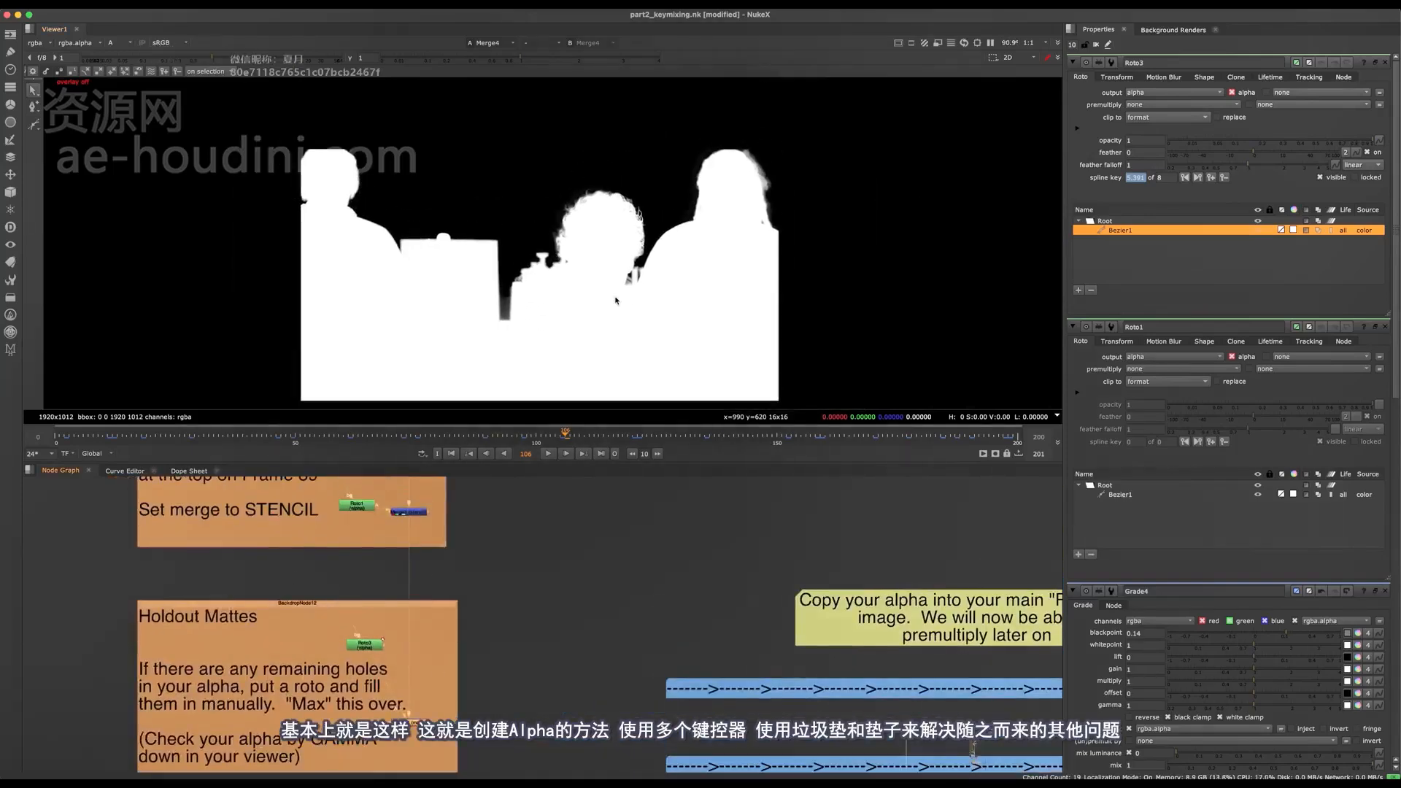
pyautogui.moveTo(613, 602); pyautogui.dragTo(498, 581, button='middle')
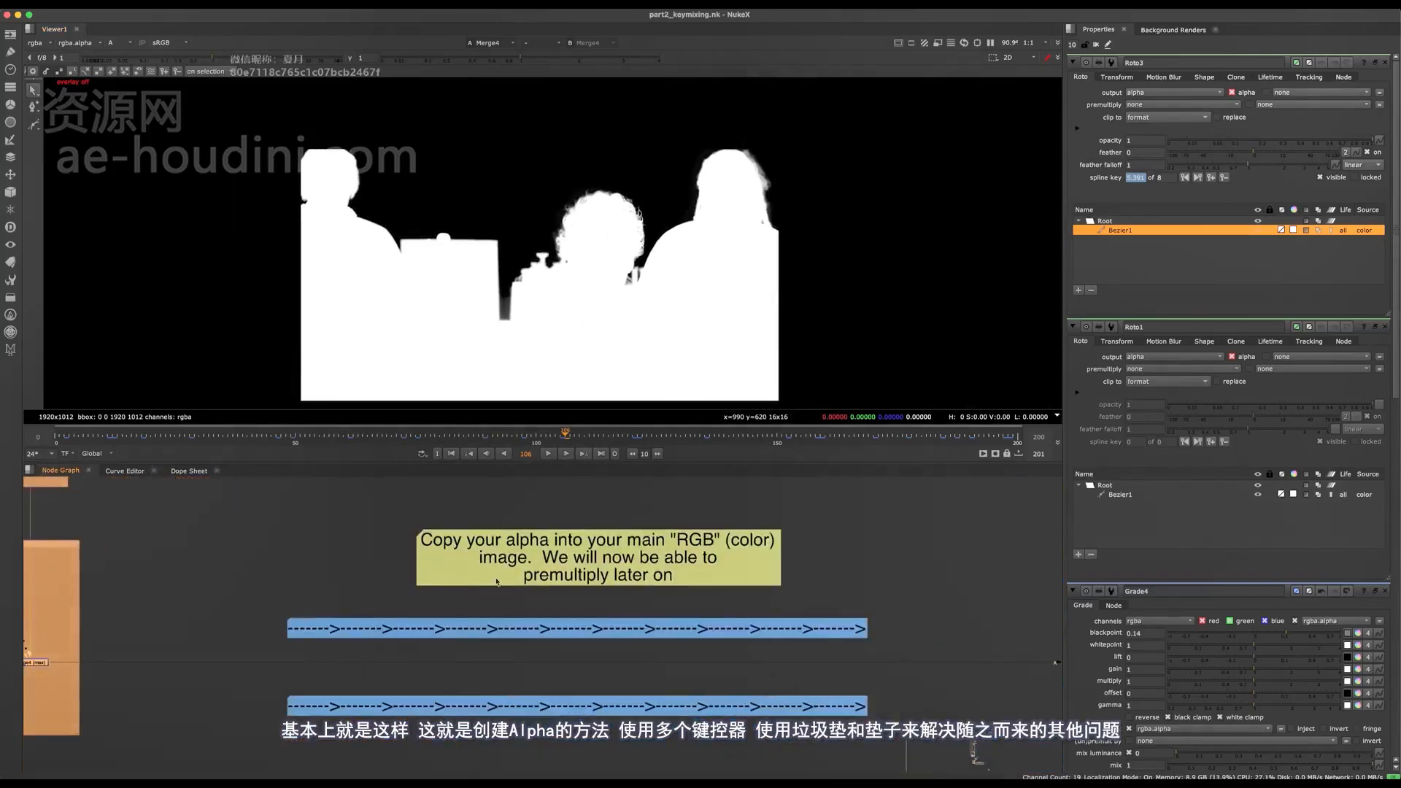
pyautogui.scroll(-3, 511, 584)
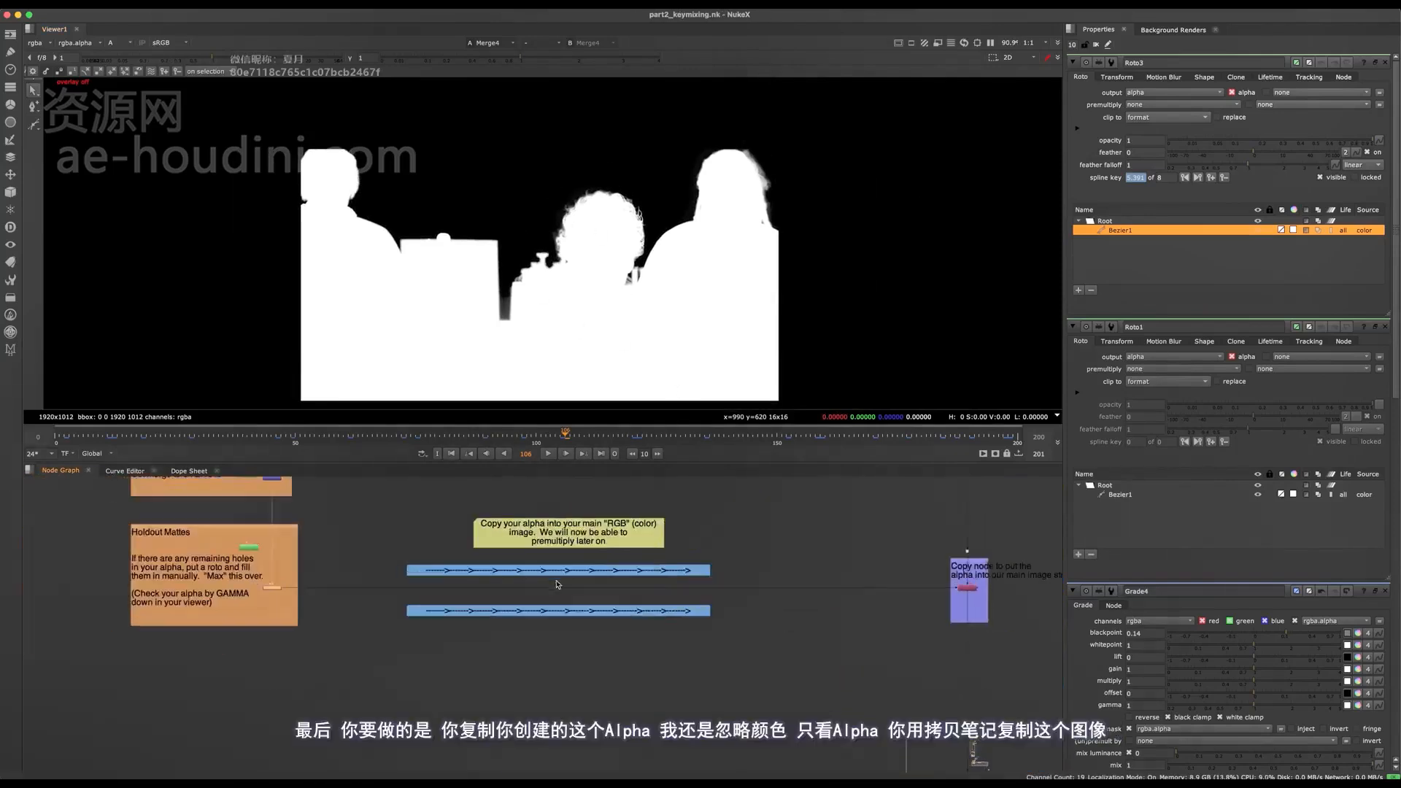
pyautogui.moveTo(215, 493); pyautogui.dragTo(646, 644)
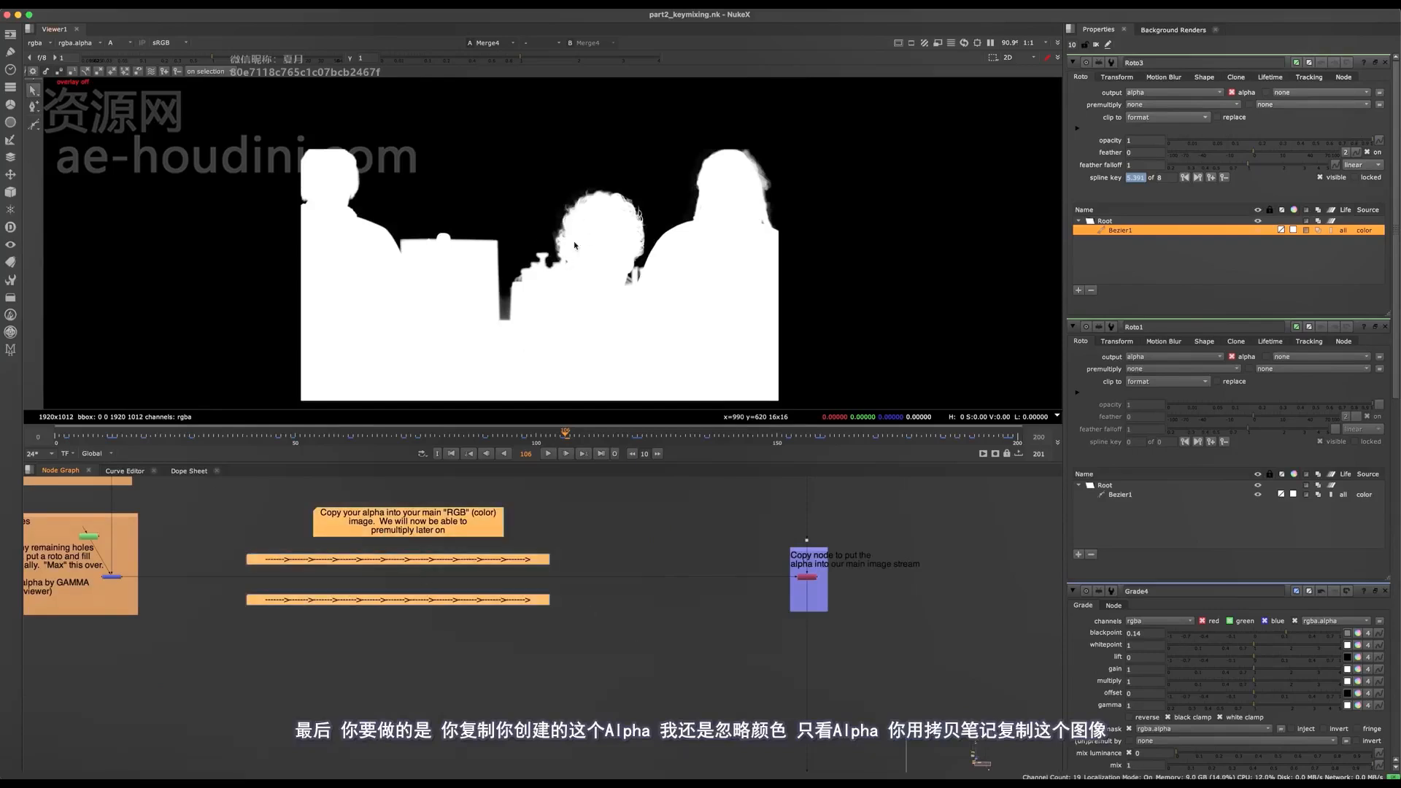
# - Compare the RGB and alpha of the Merge4 result and open the properties of Copy1 in the main image stream
pyautogui.press('a')
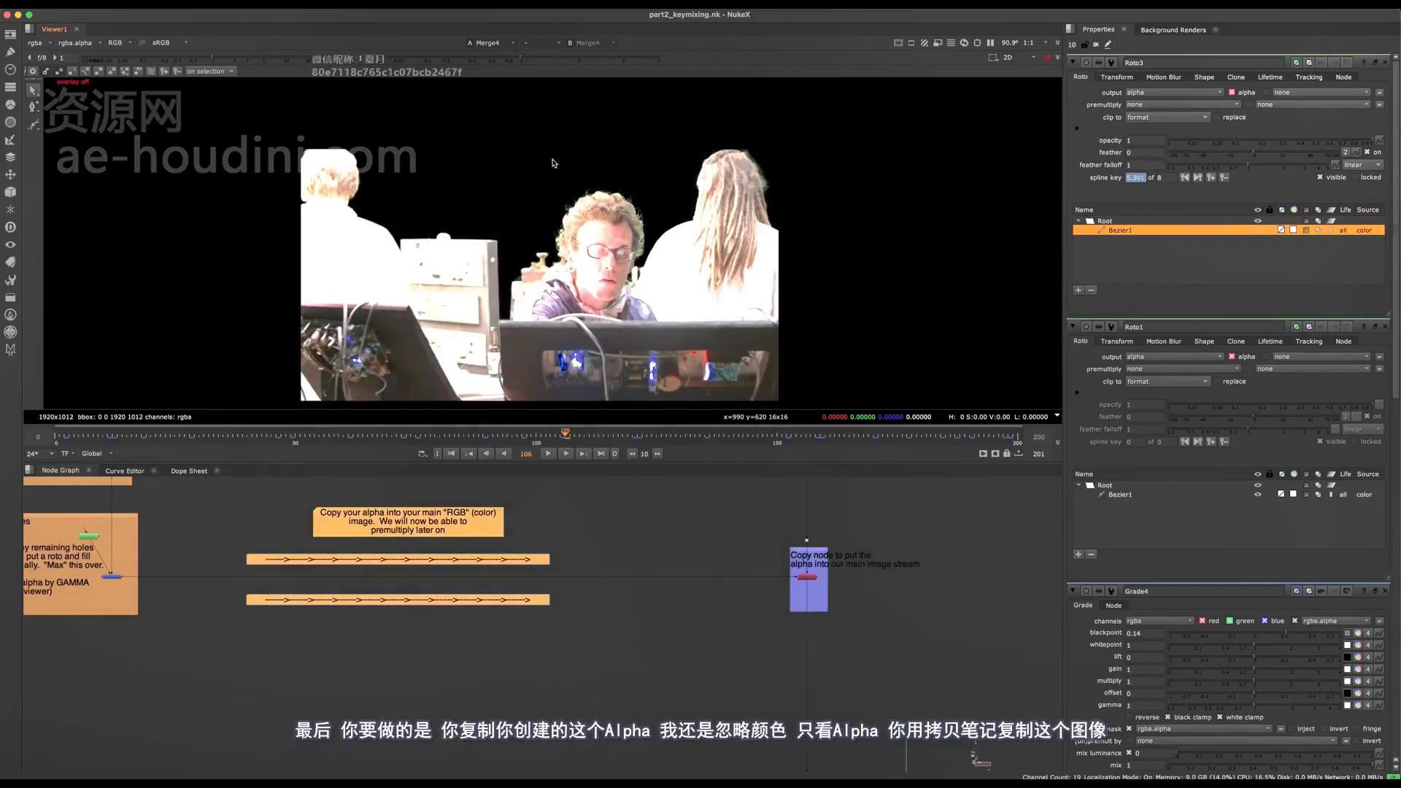
pyautogui.press('a')
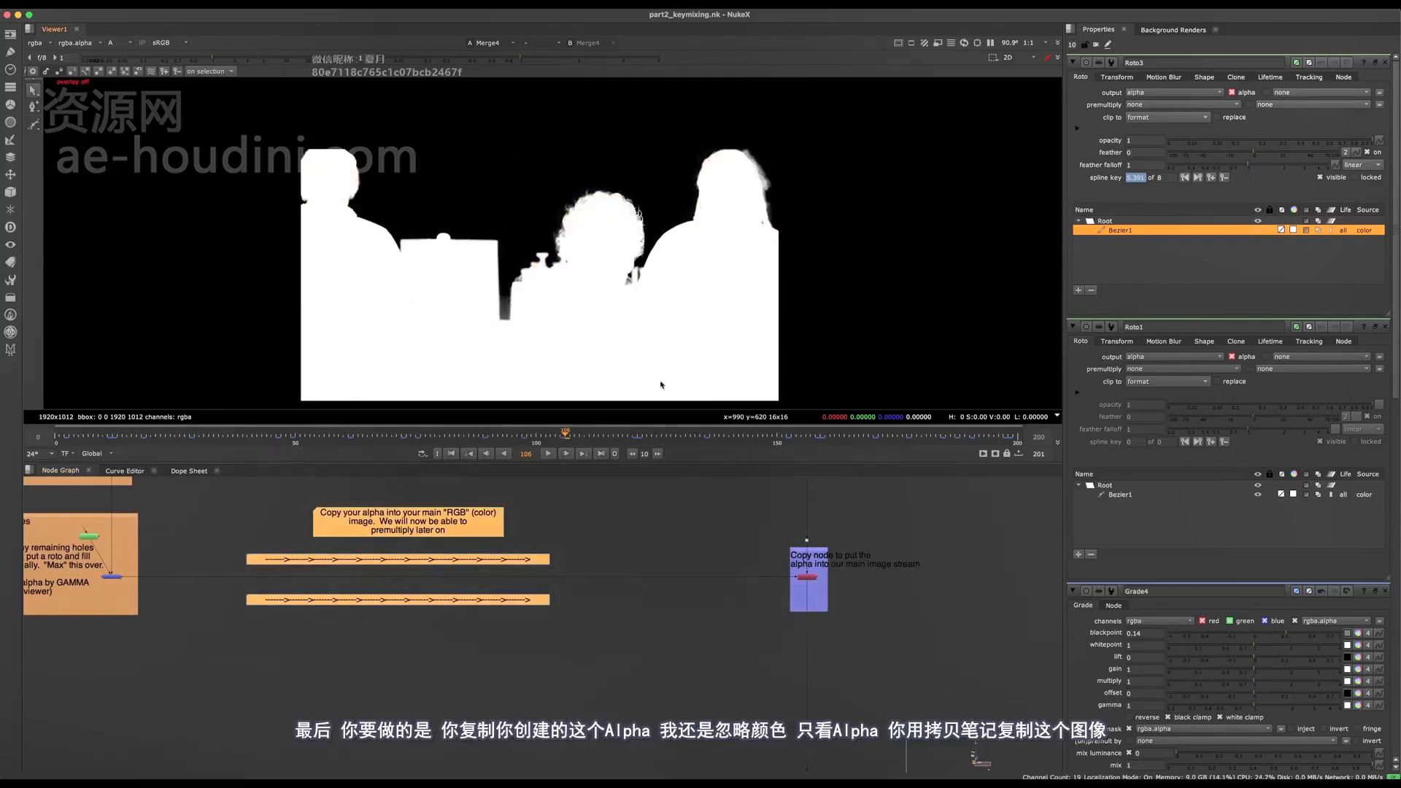
pyautogui.scroll(8, 856, 590)
pyautogui.doubleClick(671, 515)
pyautogui.moveTo(682, 511); pyautogui.dragTo(646, 624, button='middle')
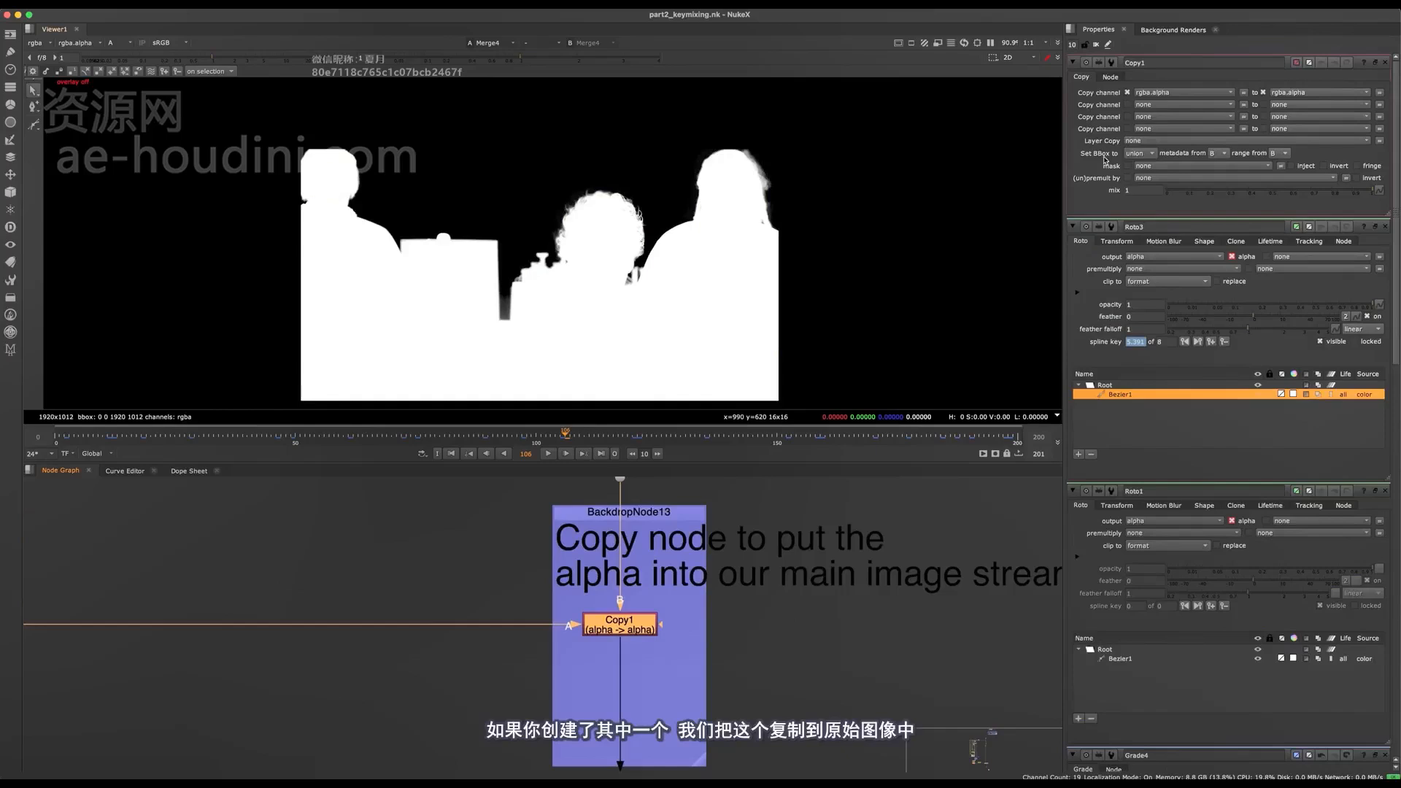
# - Add a new Copy node in the empty area beside the Copy1 backdrop
pyautogui.click(450, 546)
pyautogui.press('Tab')
pyautogui.write('copy')
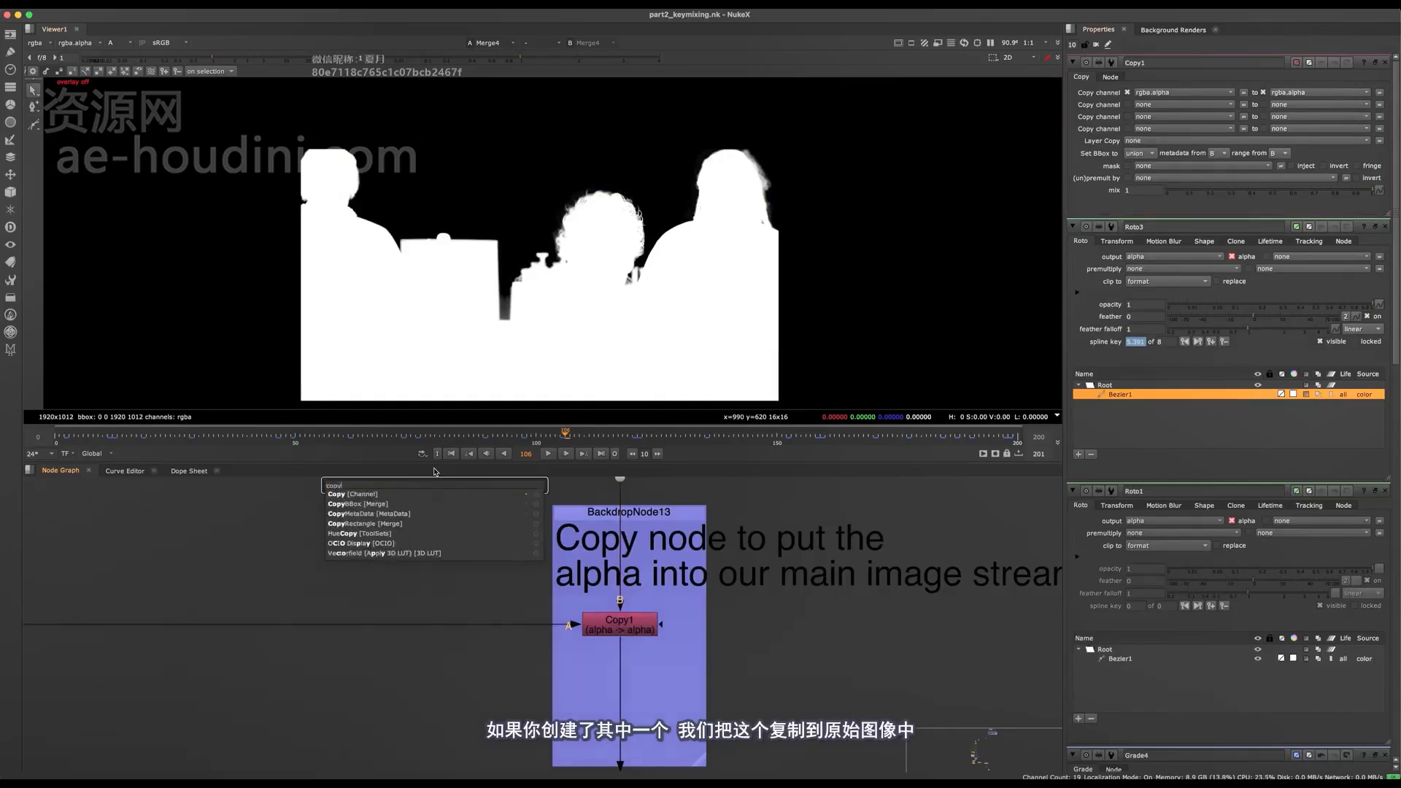
pyautogui.press('Return')
pyautogui.moveTo(349, 613); pyautogui.dragTo(378, 673, button='middle')
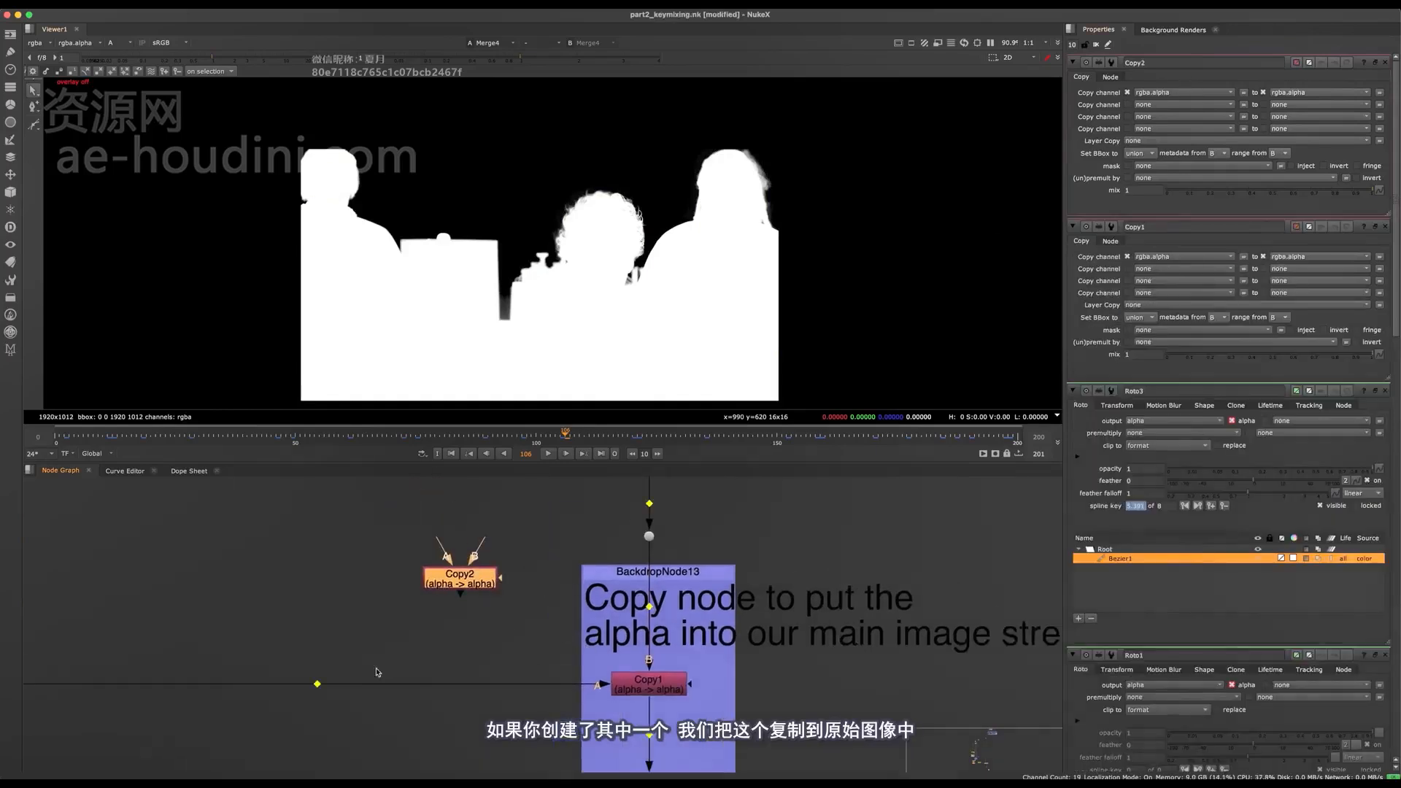
# - Connect Copy2's A input to a new dot on the alpha line and its B input to the dot on the main image stream
pyautogui.keyDown('ctrl'); pyautogui.click(316, 685); pyautogui.keyUp('ctrl')
pyautogui.moveTo(439, 540); pyautogui.dragTo(316, 684)
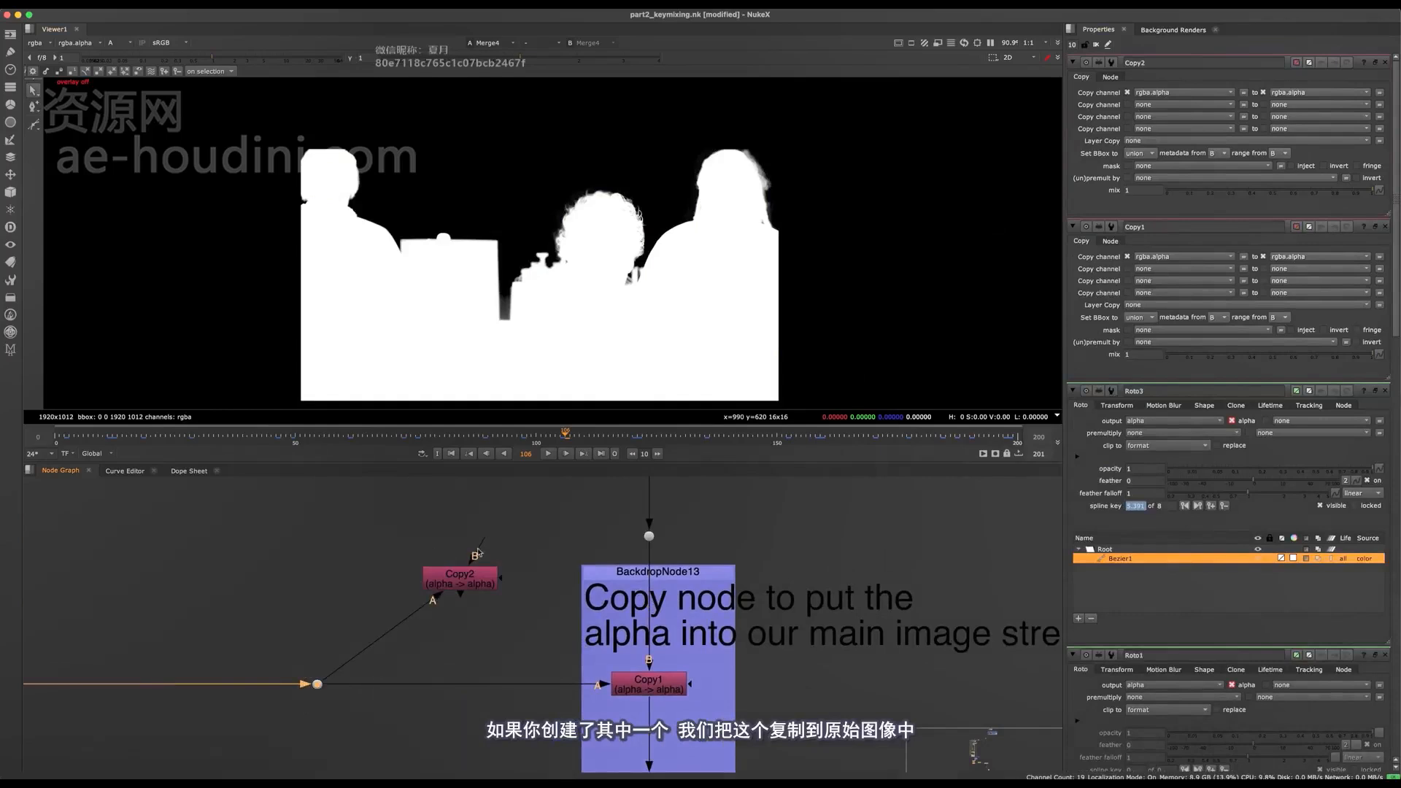
pyautogui.moveTo(518, 552); pyautogui.dragTo(645, 540)
pyautogui.moveTo(481, 581); pyautogui.dragTo(497, 597)
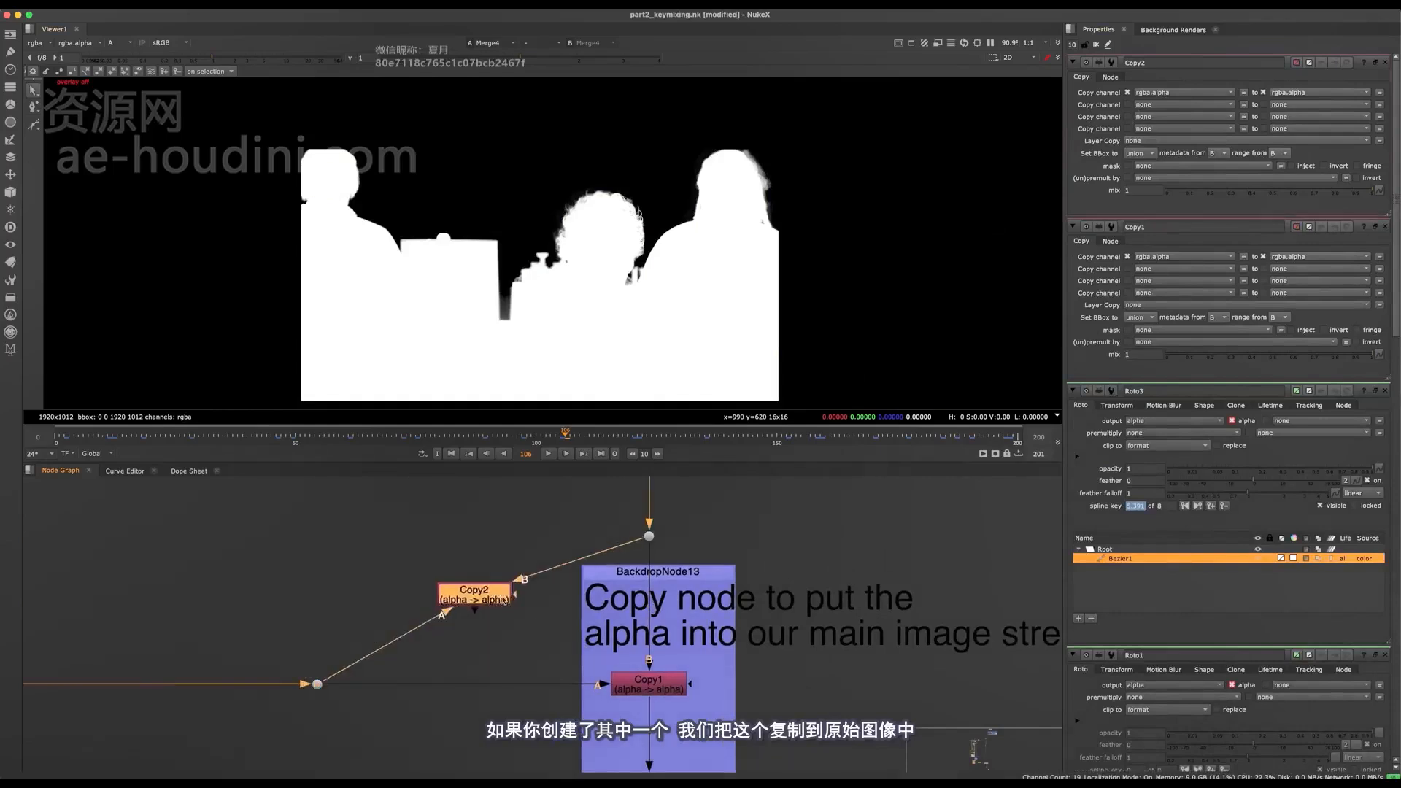
# - Trace the main image stream from the Copy1 node up past the despill backdrop to the source footage
pyautogui.click(539, 600)
pyautogui.scroll(-5, 542, 600)
pyautogui.press('space')
pyautogui.click(589, 575)
pyautogui.scroll(-4, 598, 565)
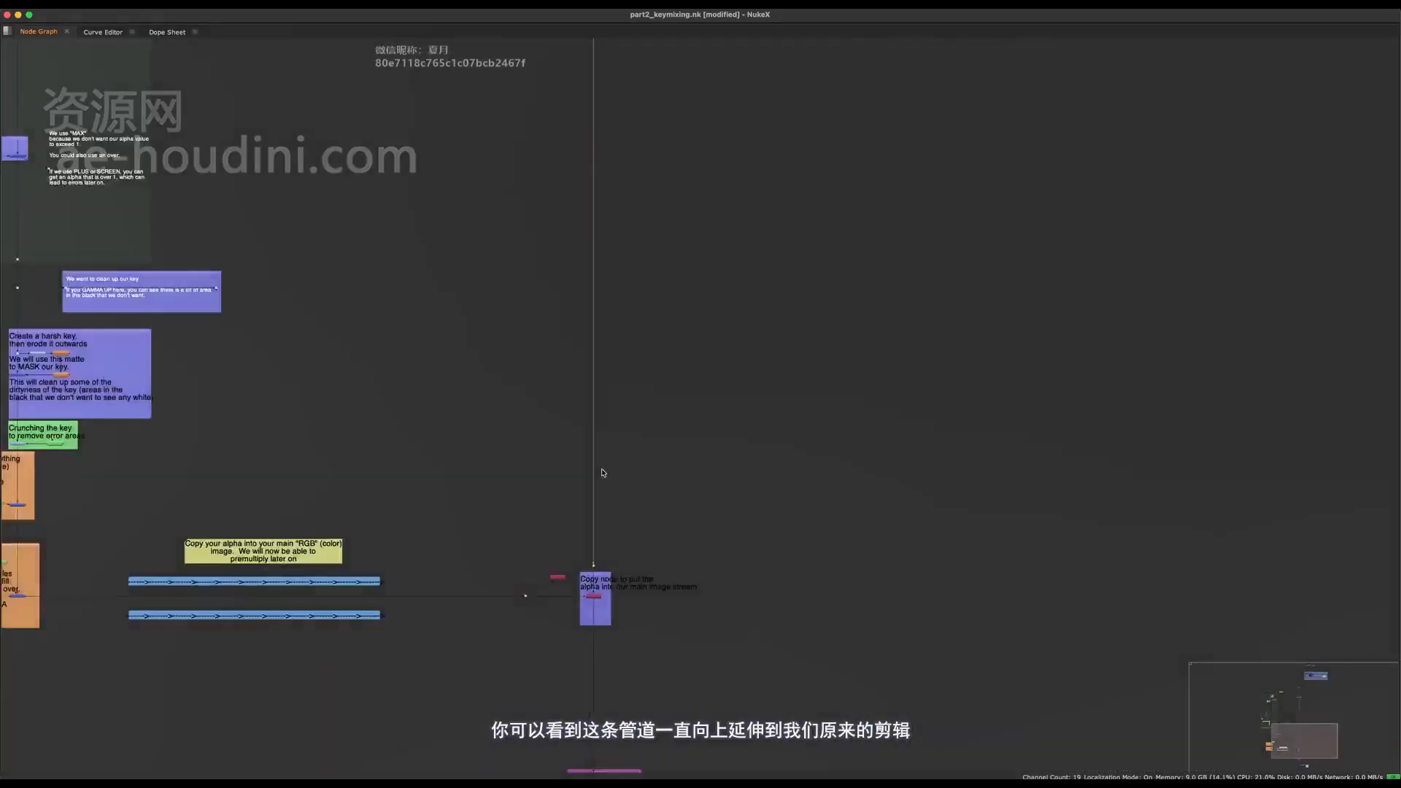
pyautogui.moveTo(618, 216); pyautogui.dragTo(578, 737, button='middle')
pyautogui.moveTo(600, 73); pyautogui.dragTo(590, 298, button='middle')
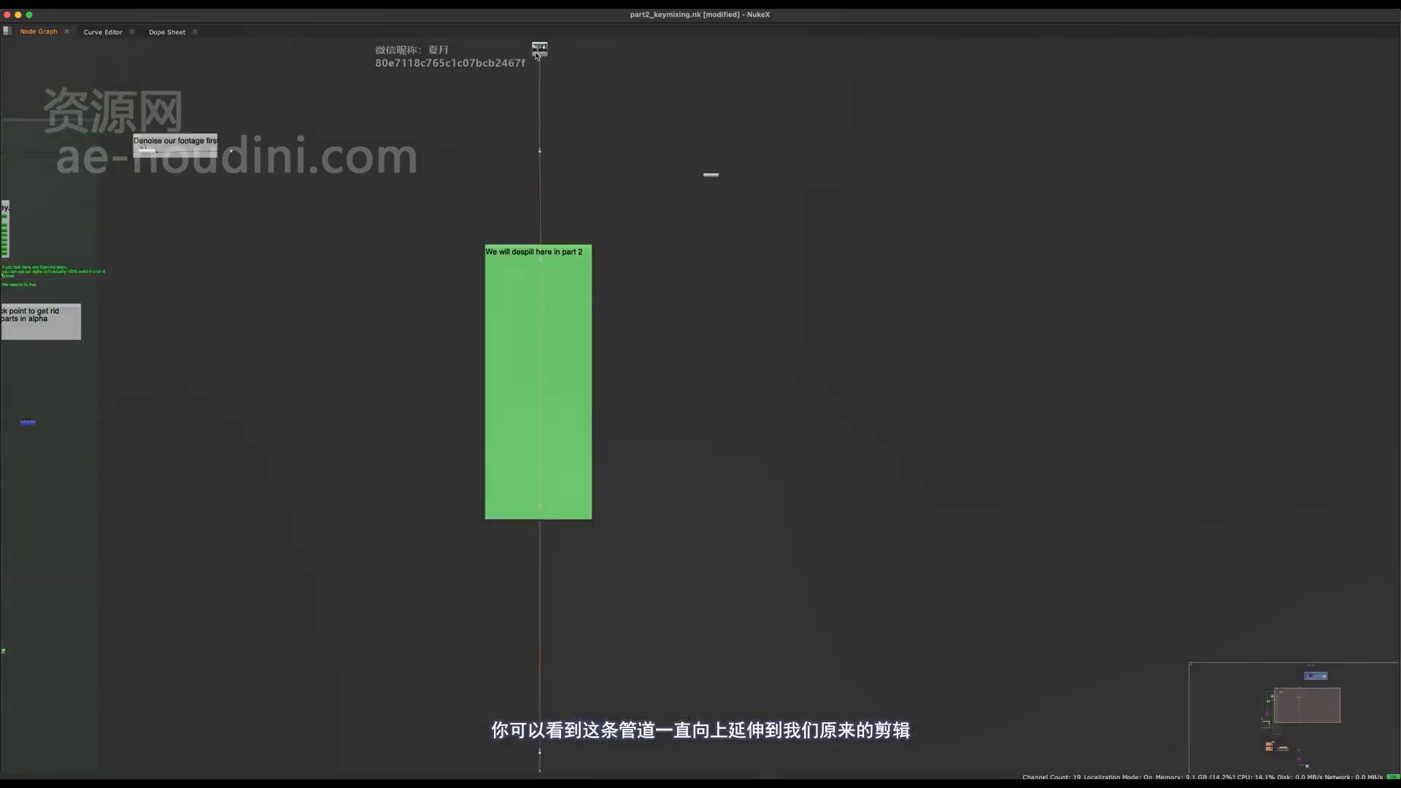
pyautogui.moveTo(510, 176); pyautogui.dragTo(616, 160, button='middle')
pyautogui.scroll(-3, 616, 160)
pyautogui.moveTo(560, 77); pyautogui.dragTo(395, 178)
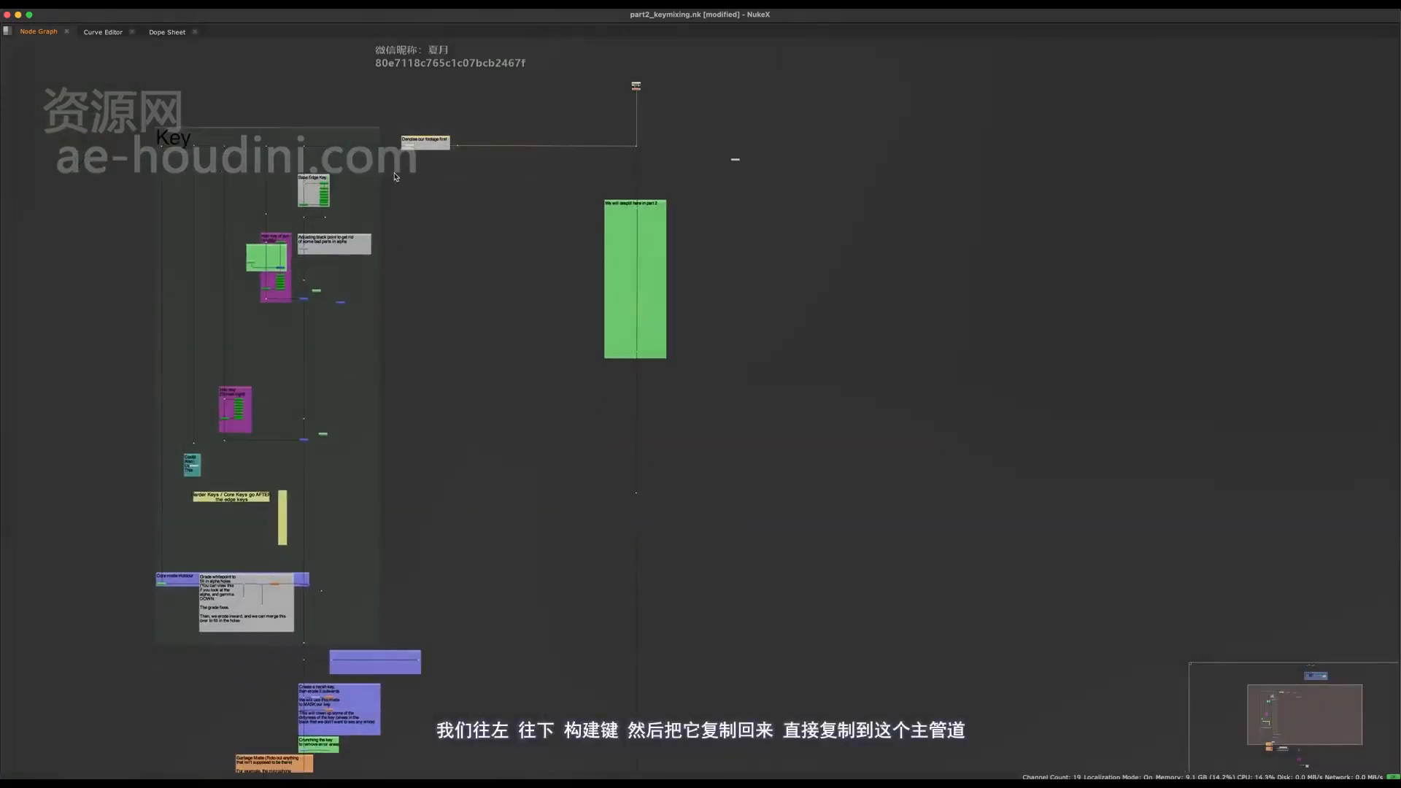
# - Follow the branch from the Key backdrop down through the matte backdrops and across to the Copy node
pyautogui.scroll(-4, 373, 156)
pyautogui.moveTo(373, 96); pyautogui.dragTo(315, 593)
pyautogui.scroll(4, 354, 502)
pyautogui.moveTo(354, 503); pyautogui.dragTo(246, 416, button='middle')
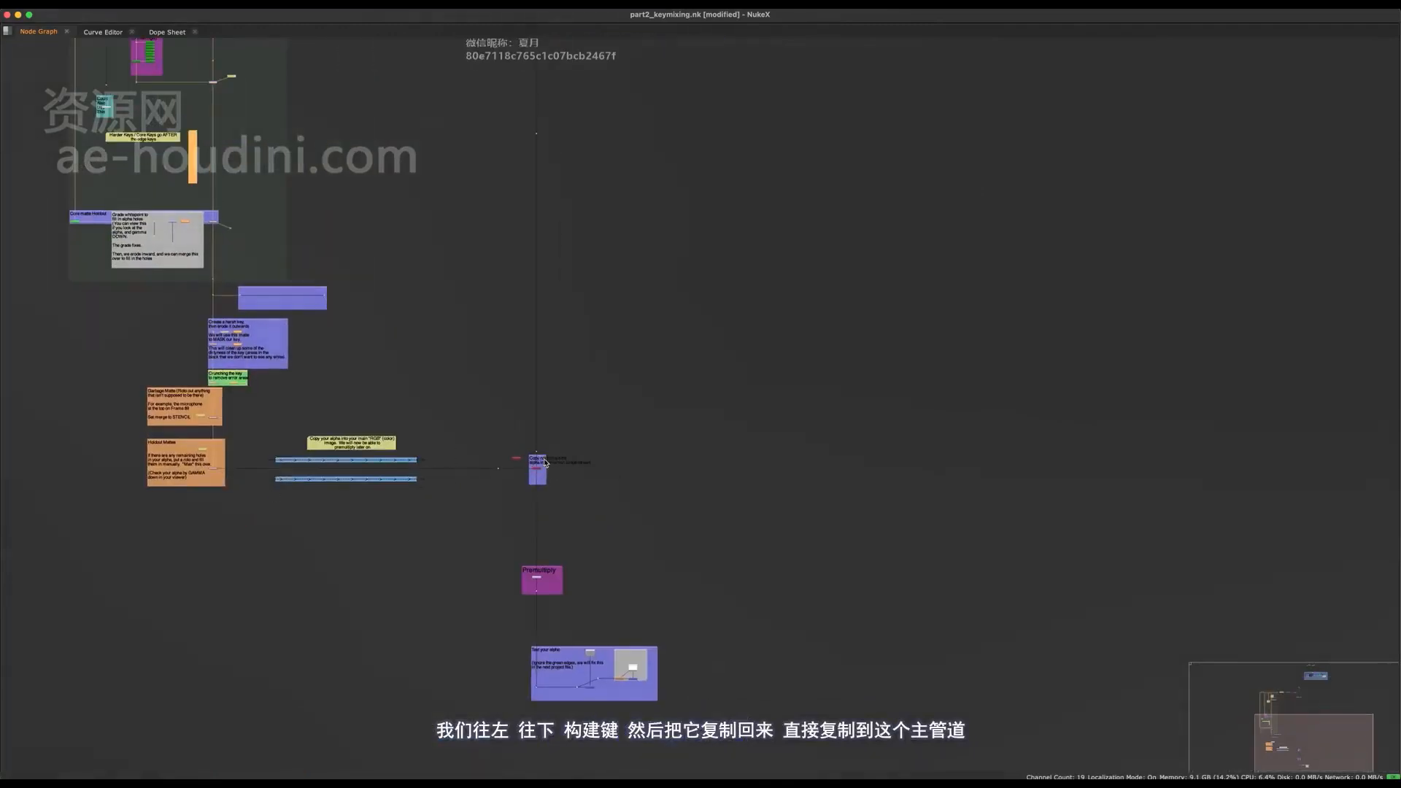
pyautogui.scroll(4, 540, 469)
pyautogui.moveTo(604, 160); pyautogui.dragTo(515, 500)
pyautogui.scroll(-6, 527, 533)
pyautogui.moveTo(591, 176); pyautogui.dragTo(518, 603)
pyautogui.moveTo(527, 470); pyautogui.dragTo(509, 288, button='middle')
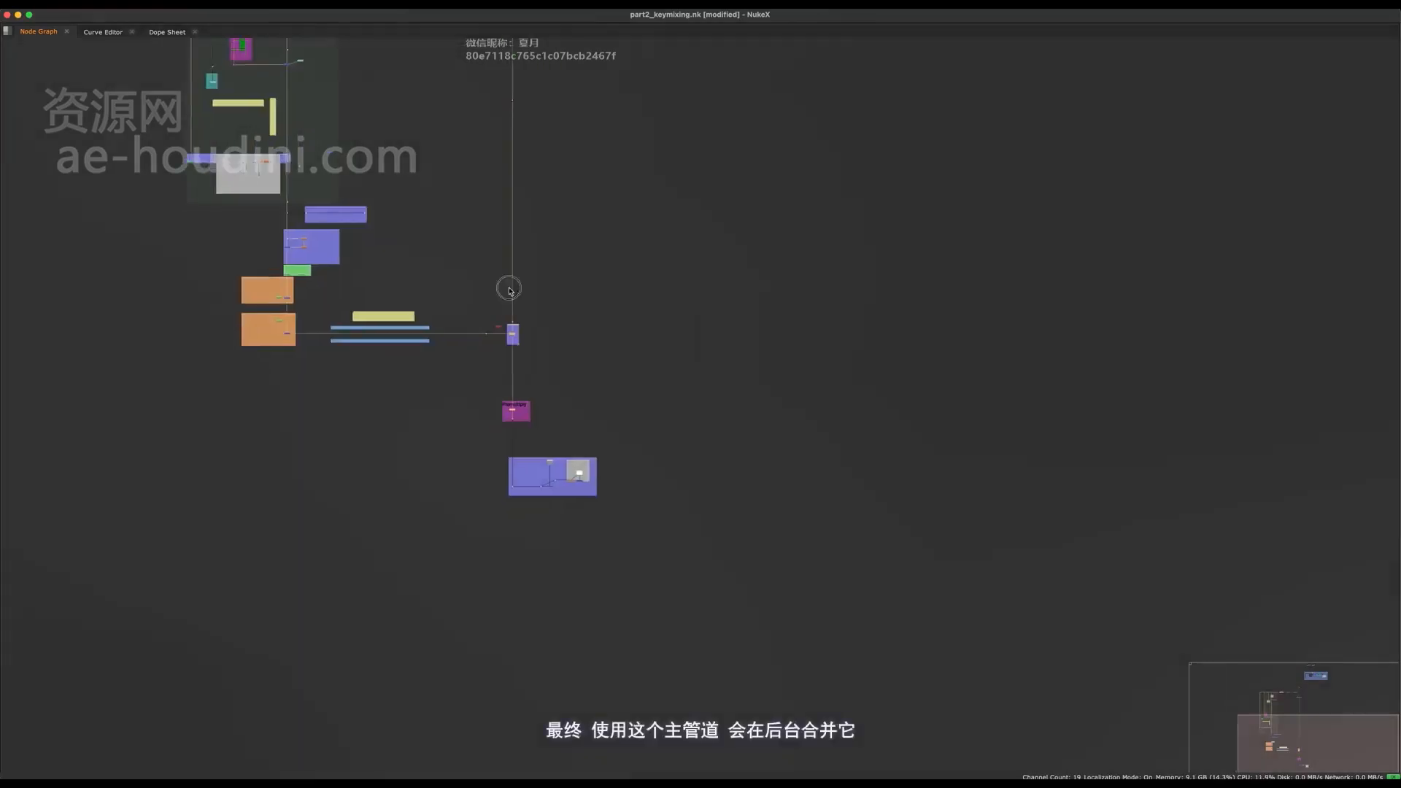
# - Examine the Premultiply and Test your alpha backdrops below the Copy node, including the core matte tester
pyautogui.scroll(5, 503, 299)
pyautogui.moveTo(523, 437); pyautogui.dragTo(463, 207, button='middle')
pyautogui.moveTo(515, 84); pyautogui.dragTo(466, 611)
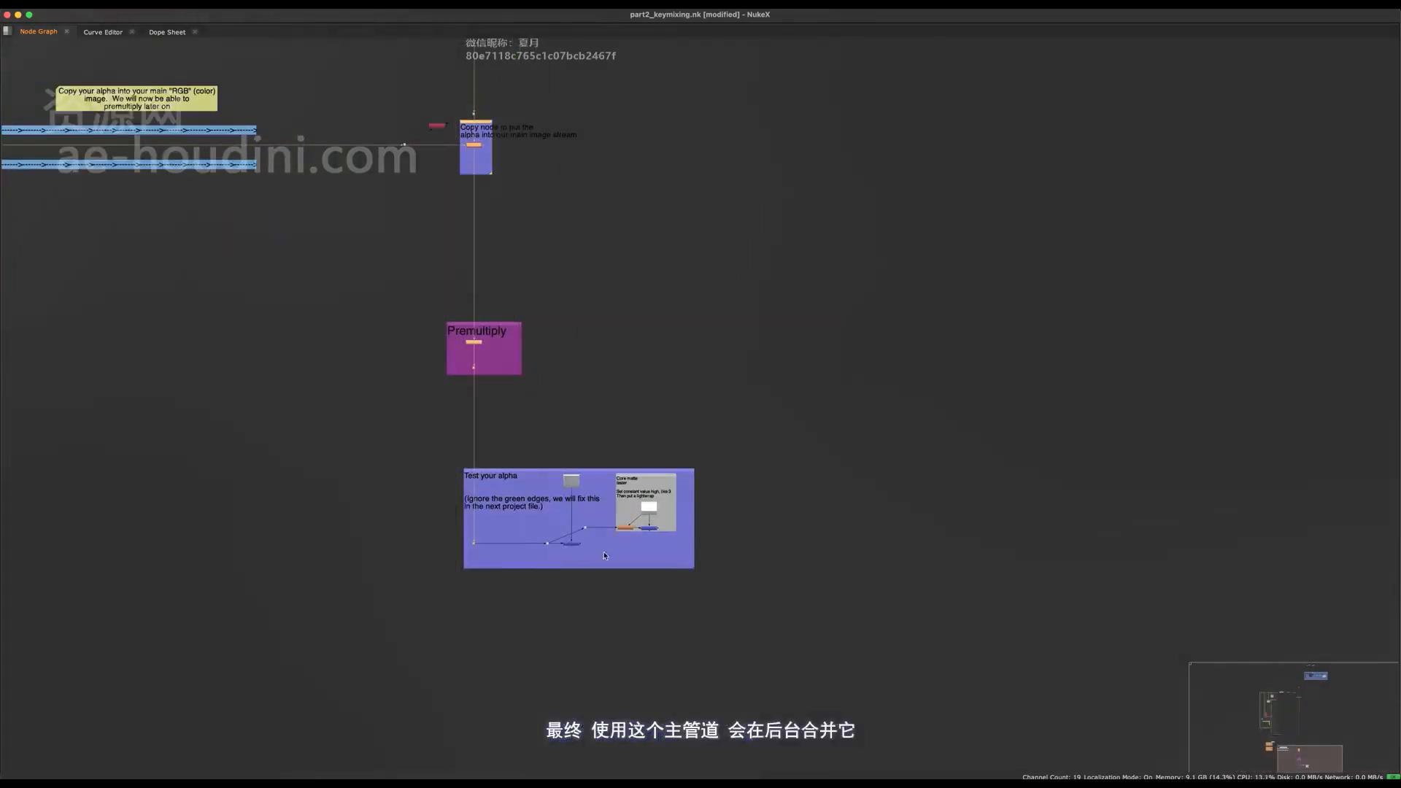
pyautogui.scroll(5, 562, 530)
pyautogui.moveTo(529, 539); pyautogui.dragTo(630, 583)
pyautogui.moveTo(600, 510); pyautogui.dragTo(626, 414, button='middle')
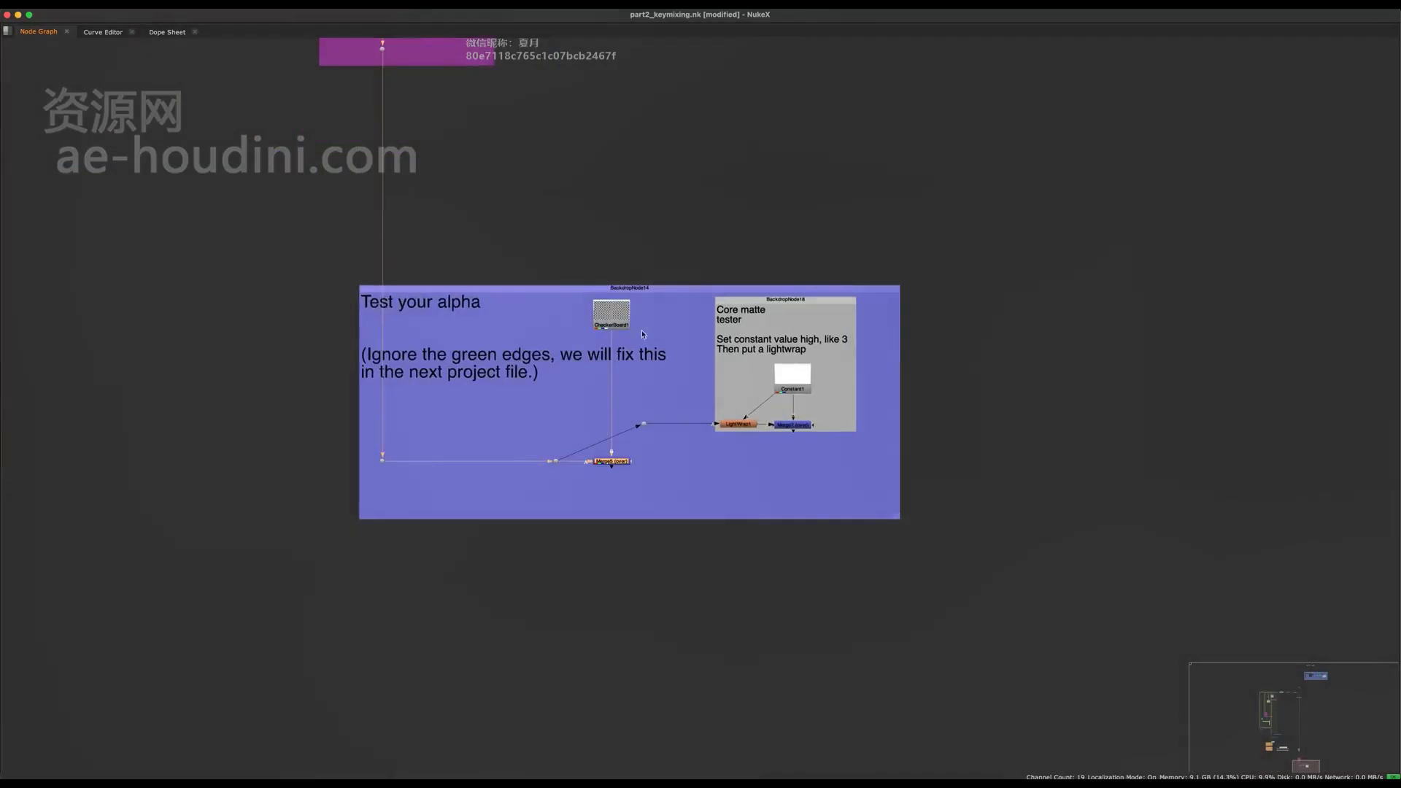
pyautogui.moveTo(781, 307); pyautogui.dragTo(505, 259, button='middle')
pyautogui.scroll(-7, 505, 259)
pyautogui.moveTo(809, 124); pyautogui.dragTo(529, 558)
pyautogui.moveTo(424, 51); pyautogui.dragTo(535, 500, button='middle')
pyautogui.scroll(5, 533, 358)
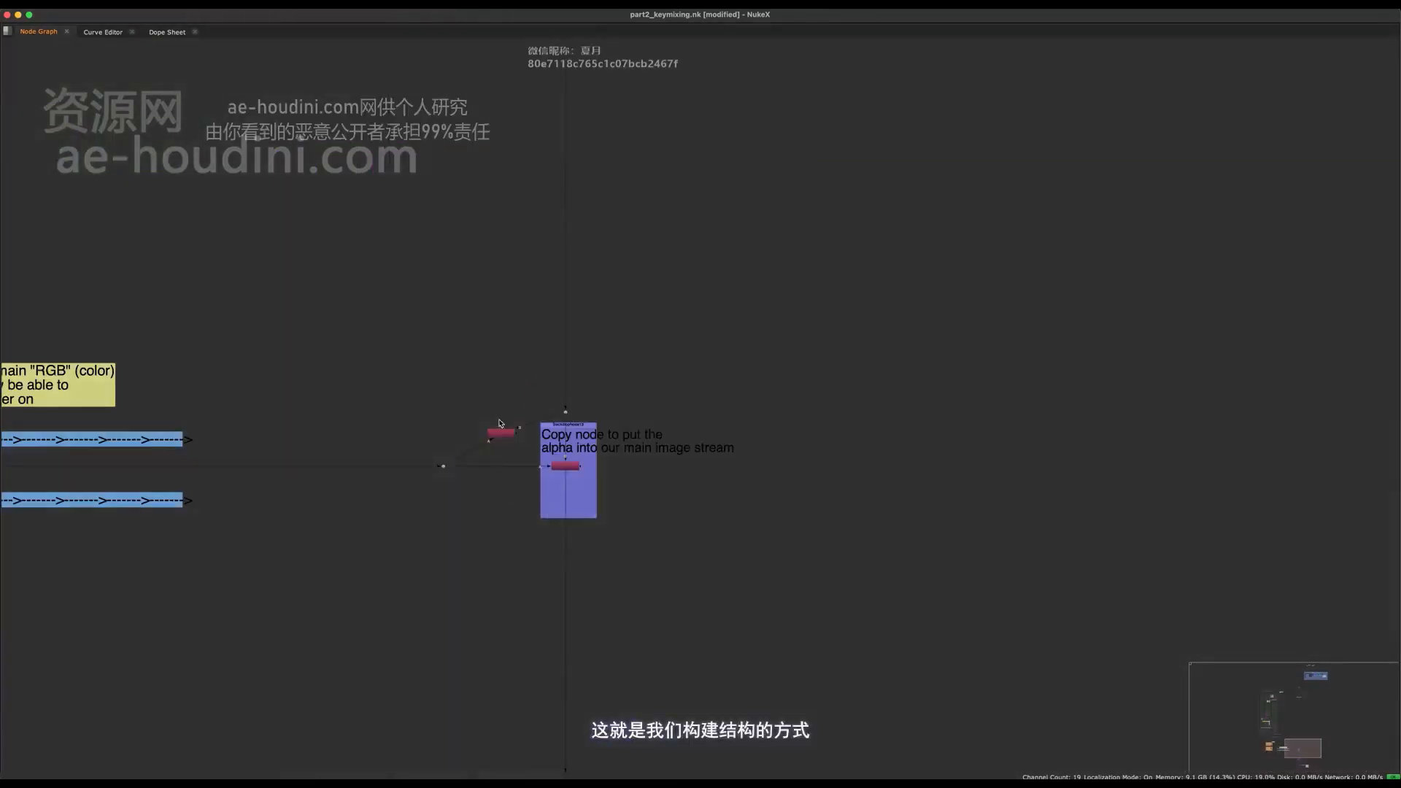
# - Display Copy2's output in the viewer and switch from its alpha to the RGB image
pyautogui.moveTo(501, 424); pyautogui.dragTo(500, 411, button='middle')
pyautogui.scroll(8, 500, 411)
pyautogui.click(505, 466)
pyautogui.press('space')
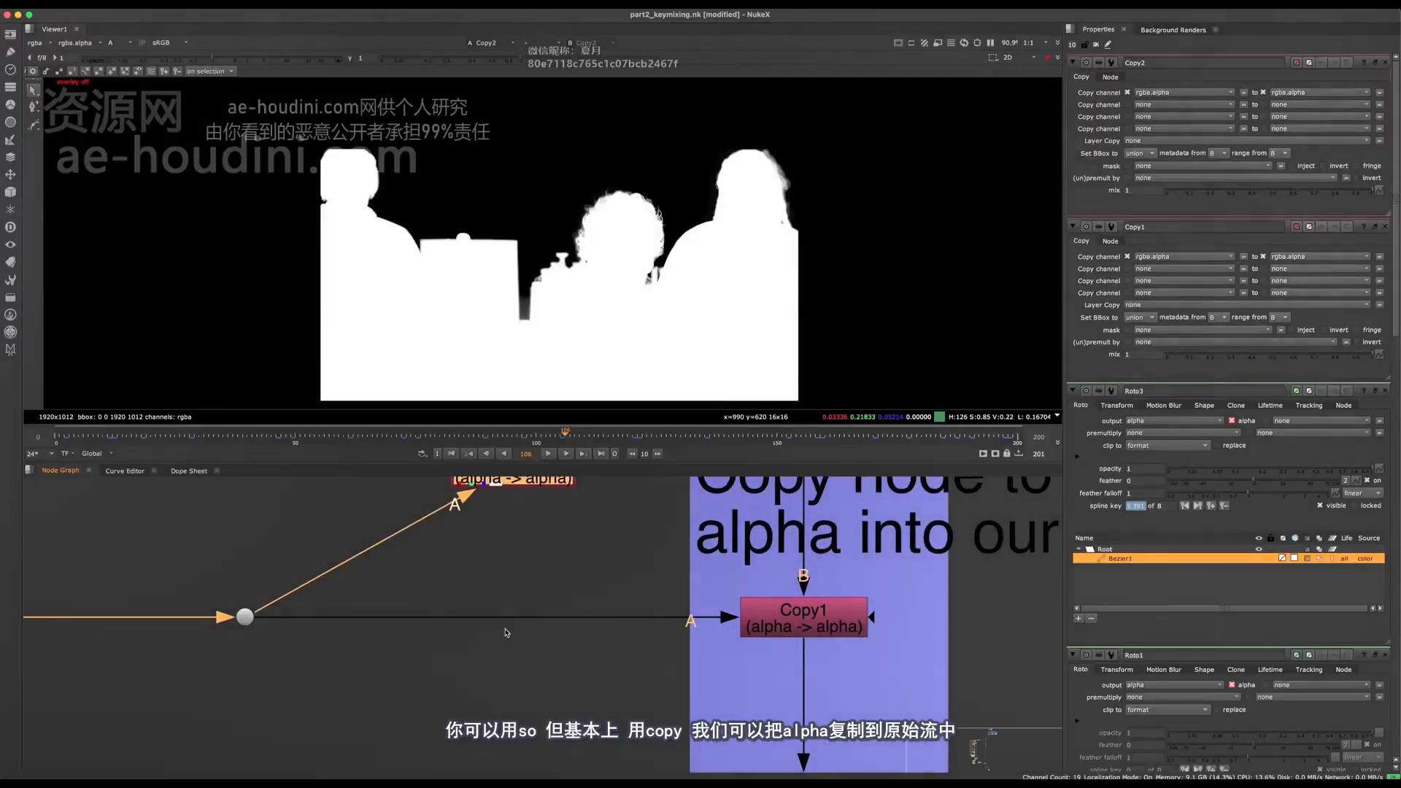
pyautogui.click(507, 632)
pyautogui.moveTo(507, 633); pyautogui.dragTo(496, 719, button='middle')
pyautogui.moveTo(529, 553); pyautogui.dragTo(534, 602)
pyautogui.press('a')
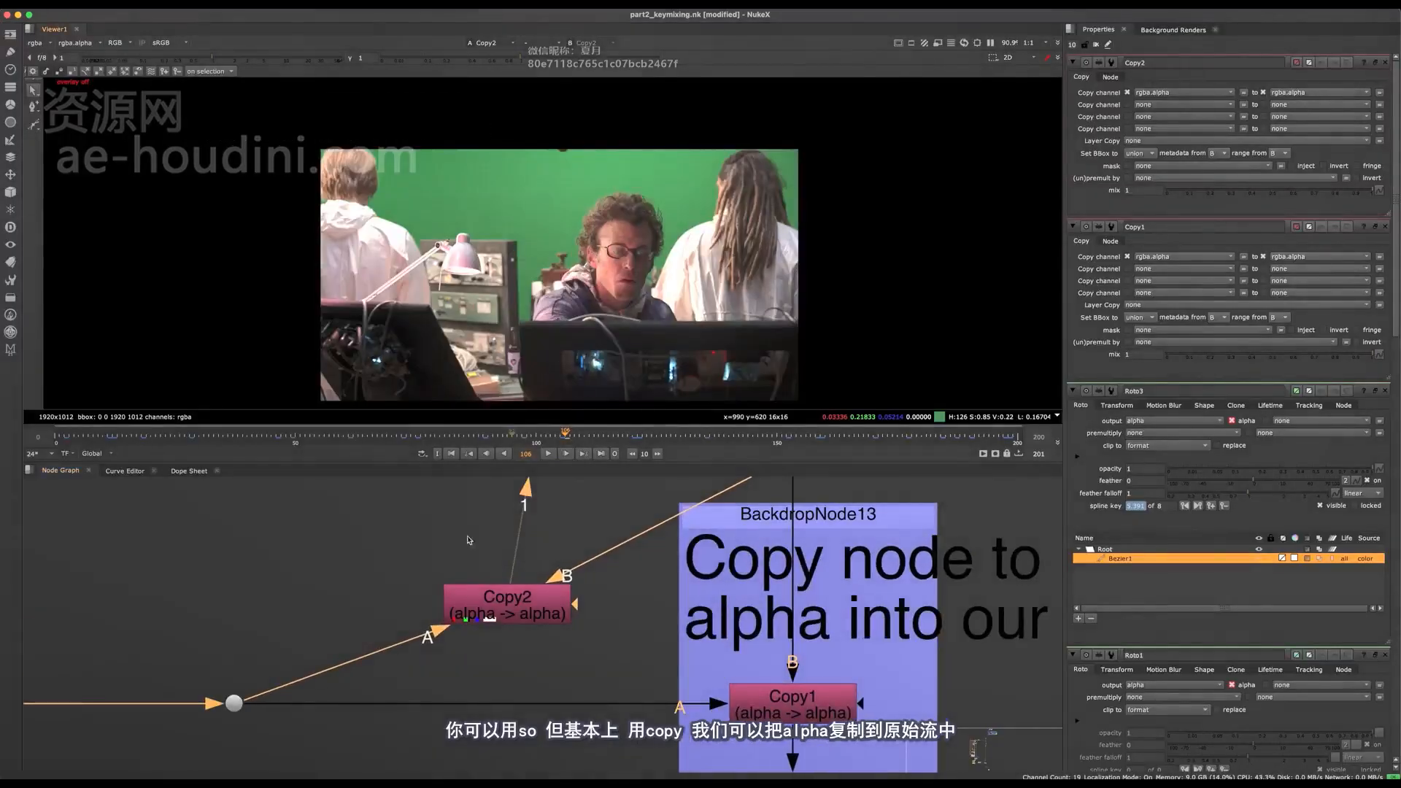
pyautogui.moveTo(295, 622); pyautogui.dragTo(173, 770)
pyautogui.moveTo(311, 616); pyautogui.dragTo(336, 558, button='middle')
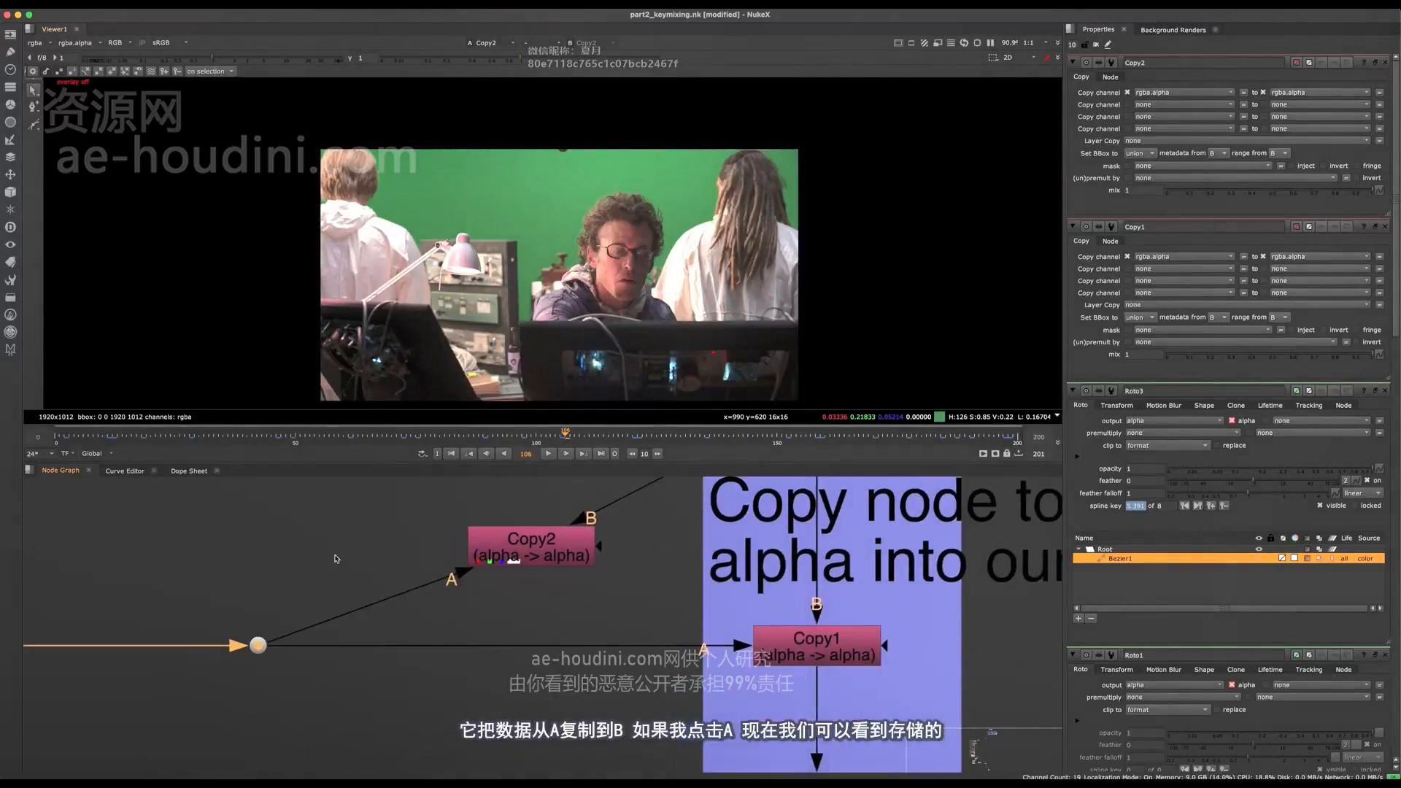
pyautogui.moveTo(536, 539); pyautogui.dragTo(397, 627, button='middle')
pyautogui.moveTo(398, 627); pyautogui.dragTo(432, 624)
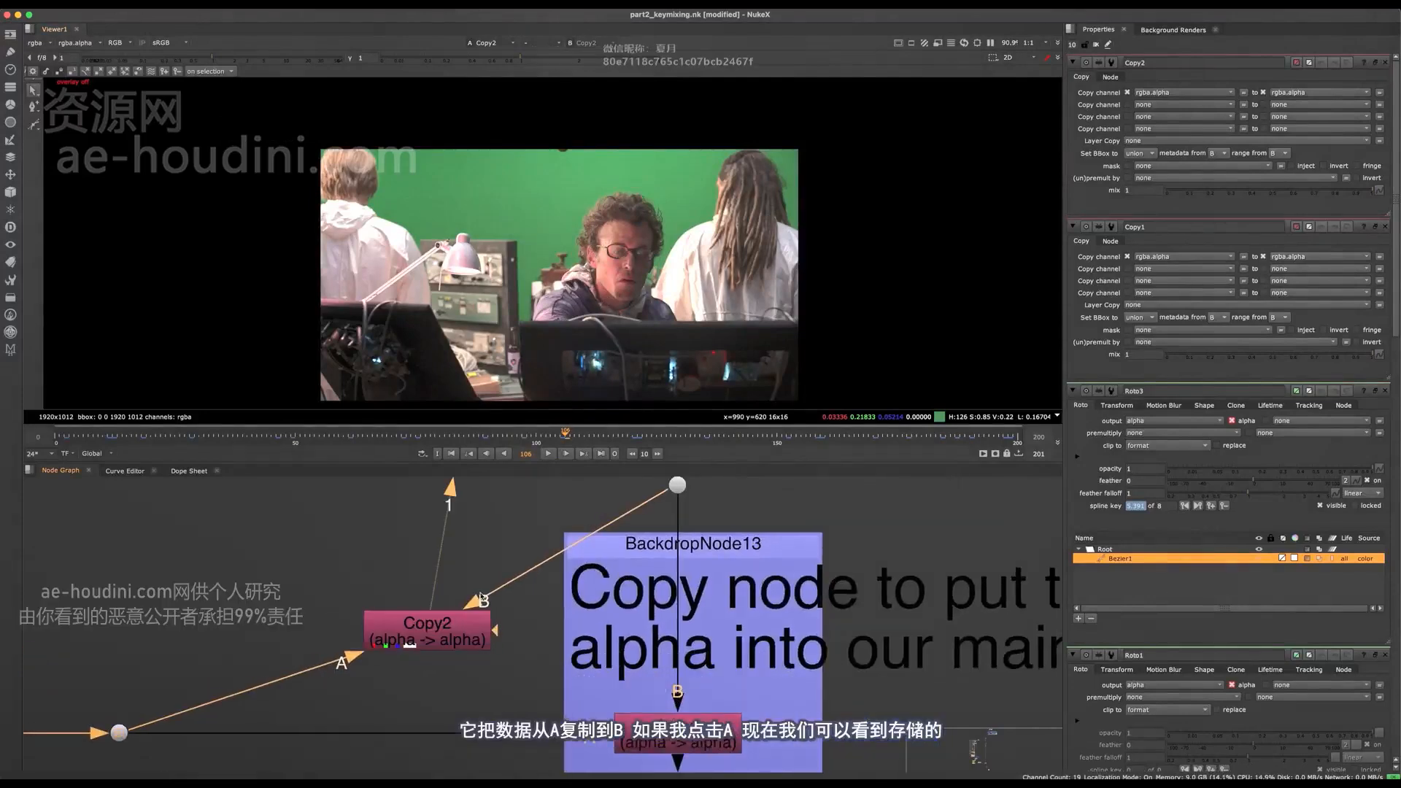
# - Compare Copy2's alpha with its RGB image around the central man's hair
pyautogui.press('a')
pyautogui.press('a')
pyautogui.scroll(5, 617, 206)
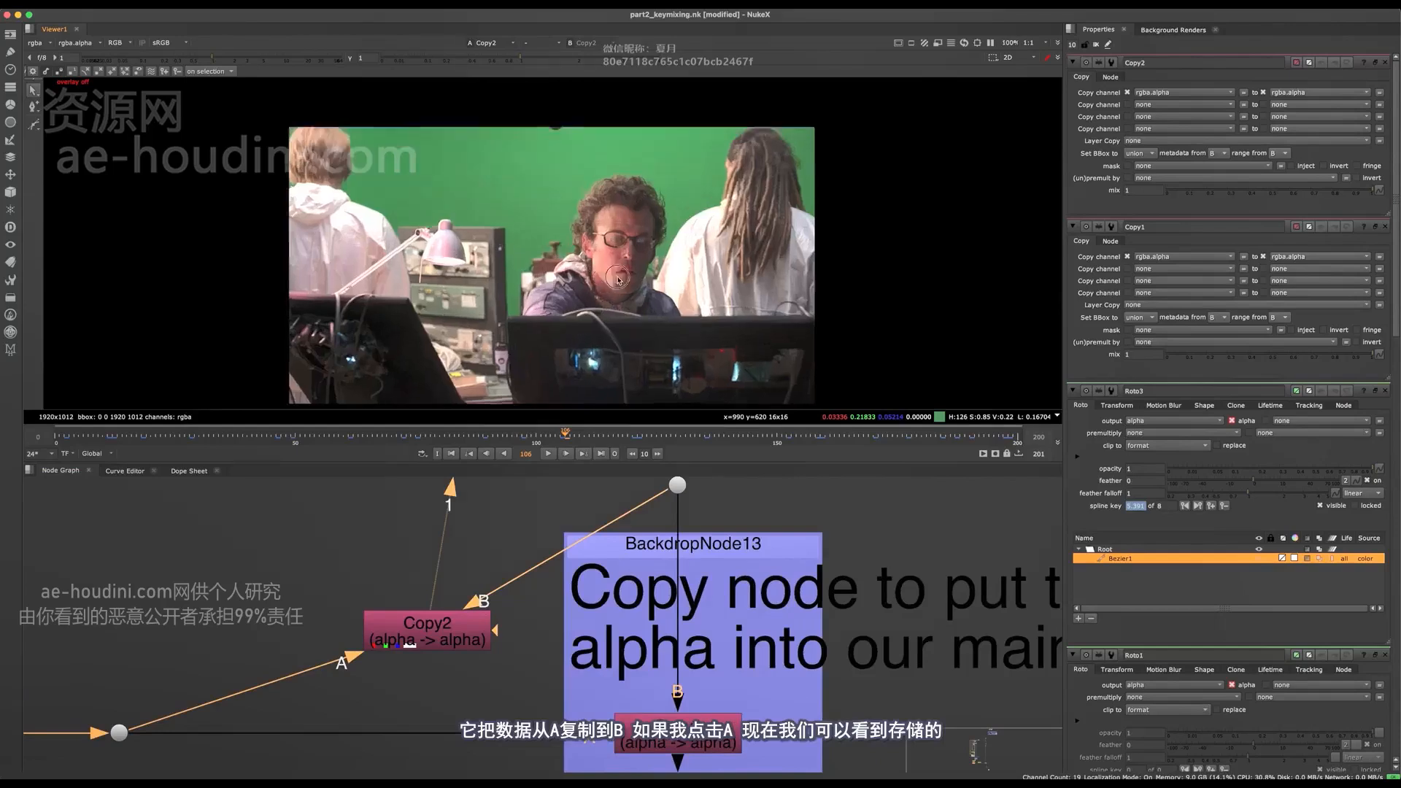
pyautogui.scroll(-4, 649, 197)
pyautogui.press('a')
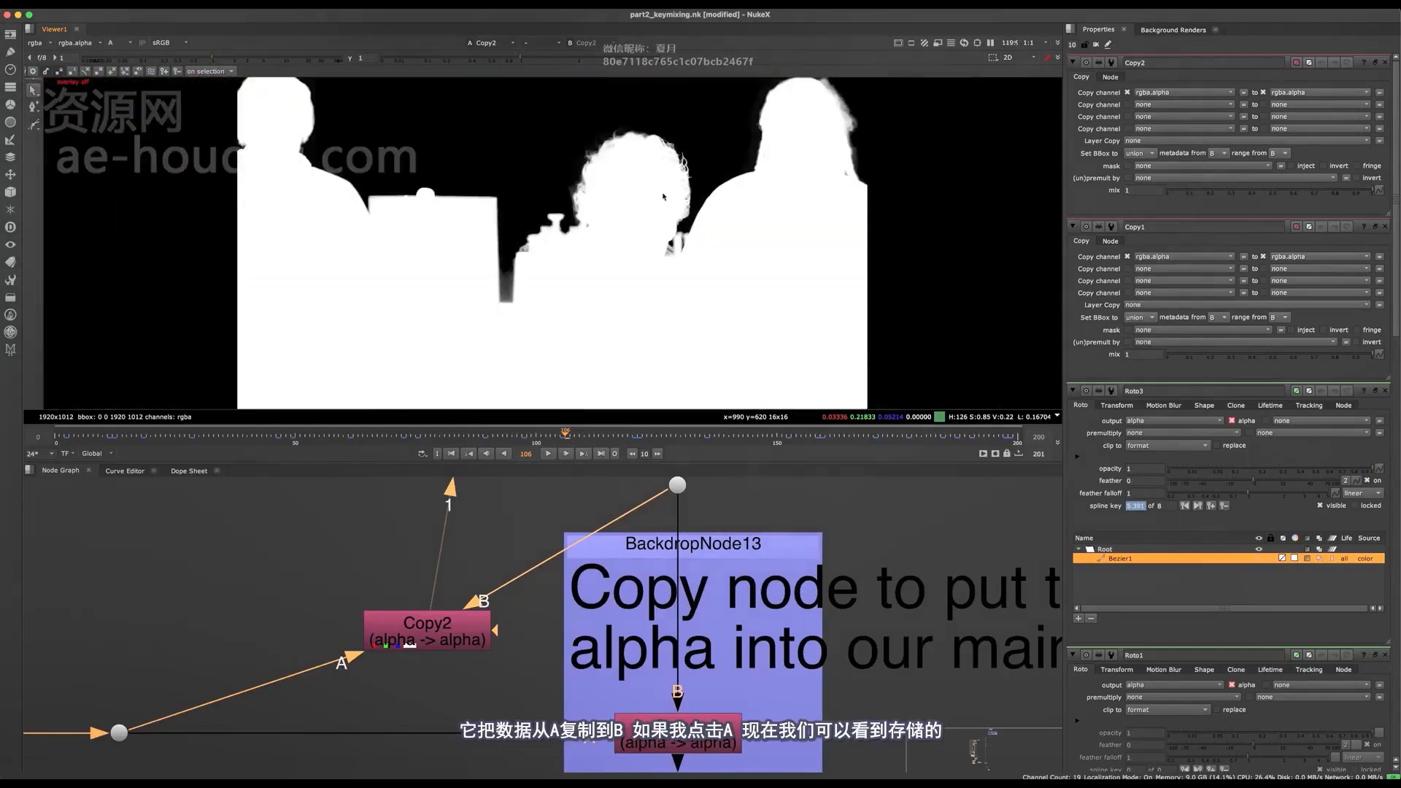
pyautogui.press('a')
pyautogui.scroll(1, 525, 156)
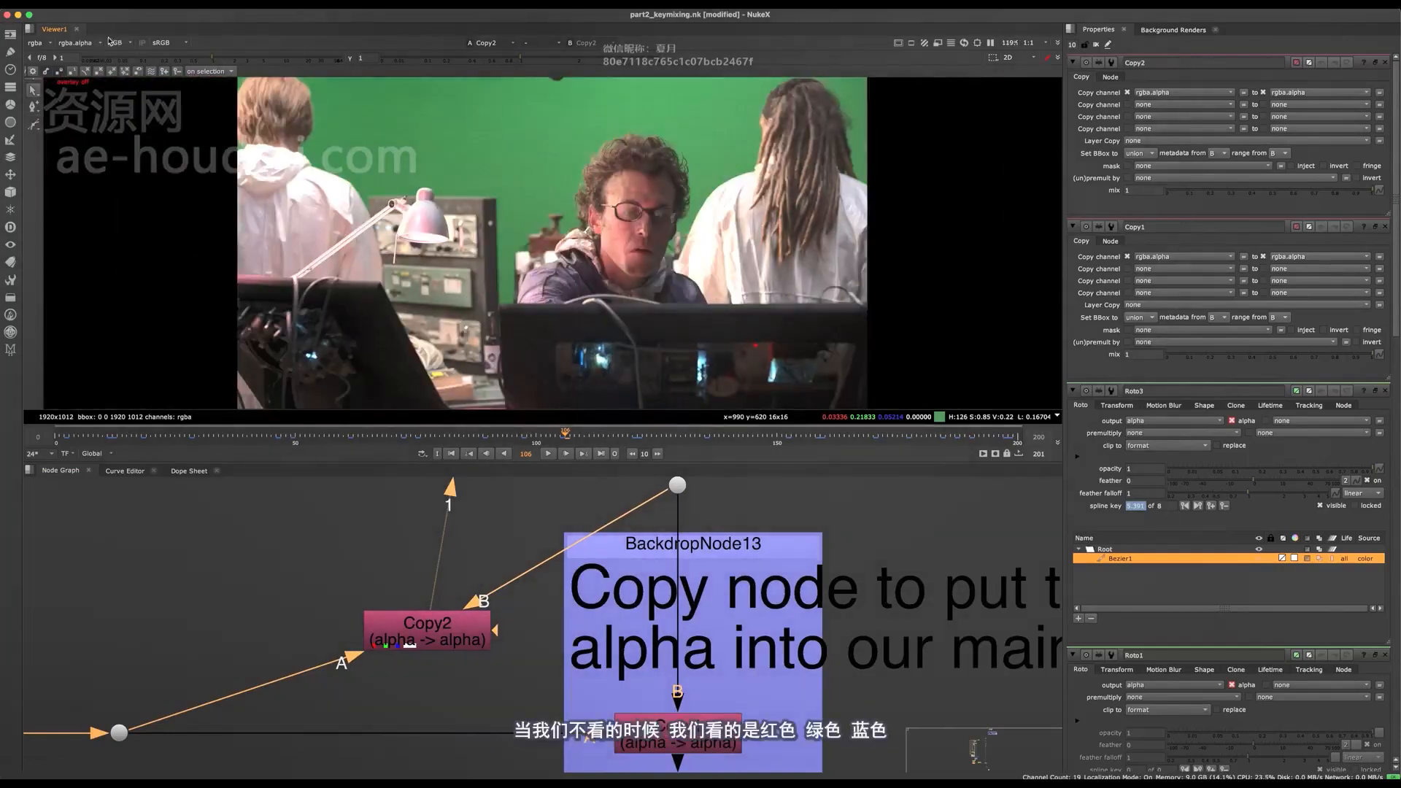
# - Check Copy2's green and blue channels individually and return to the full RGB view
pyautogui.press('g')
pyautogui.press('b')
pyautogui.press('b')
pyautogui.press('b')
pyautogui.press('b')
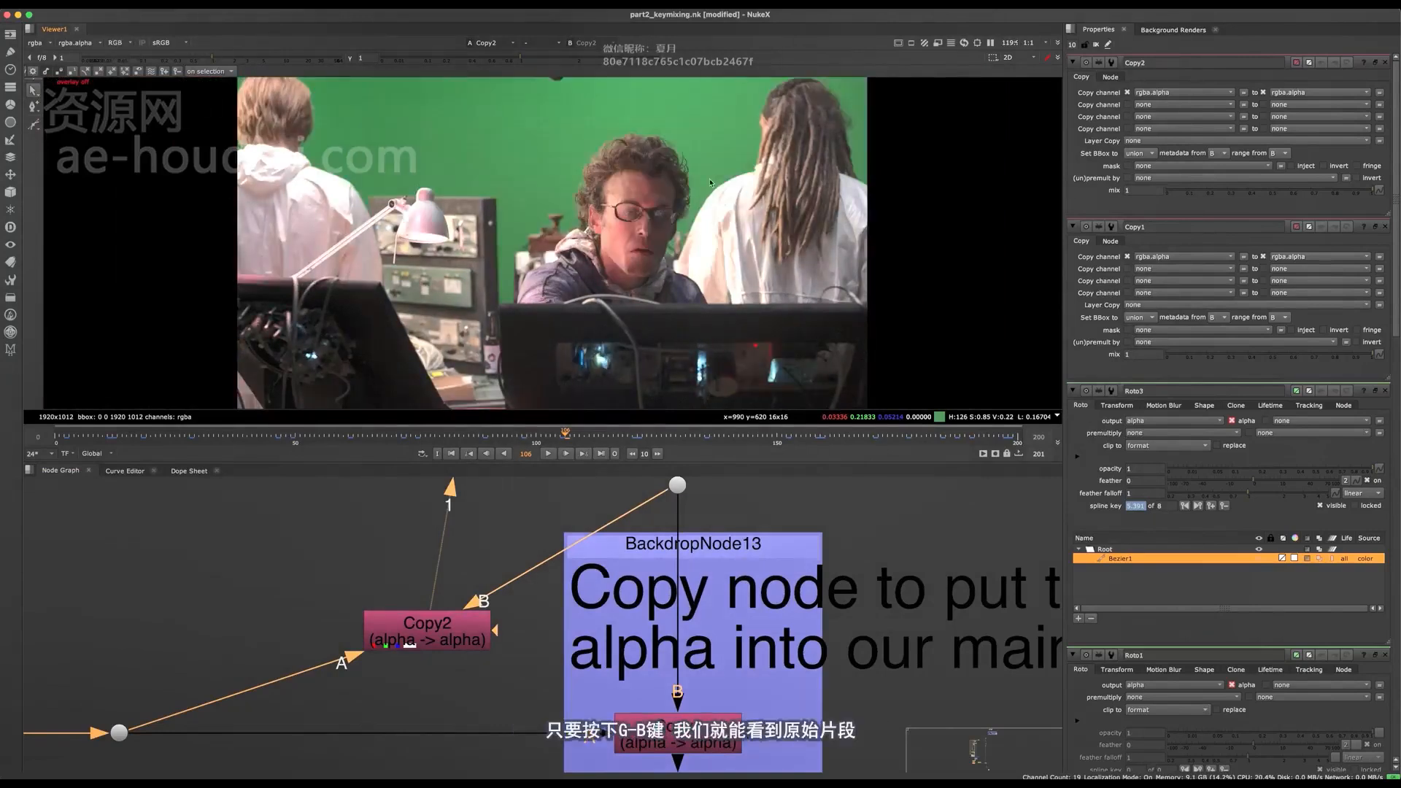
# - Move Copy2 below the alpha line and add a Premult node directly after it
pyautogui.moveTo(515, 614); pyautogui.dragTo(525, 530, button='middle')
pyautogui.scroll(-4, 525, 530)
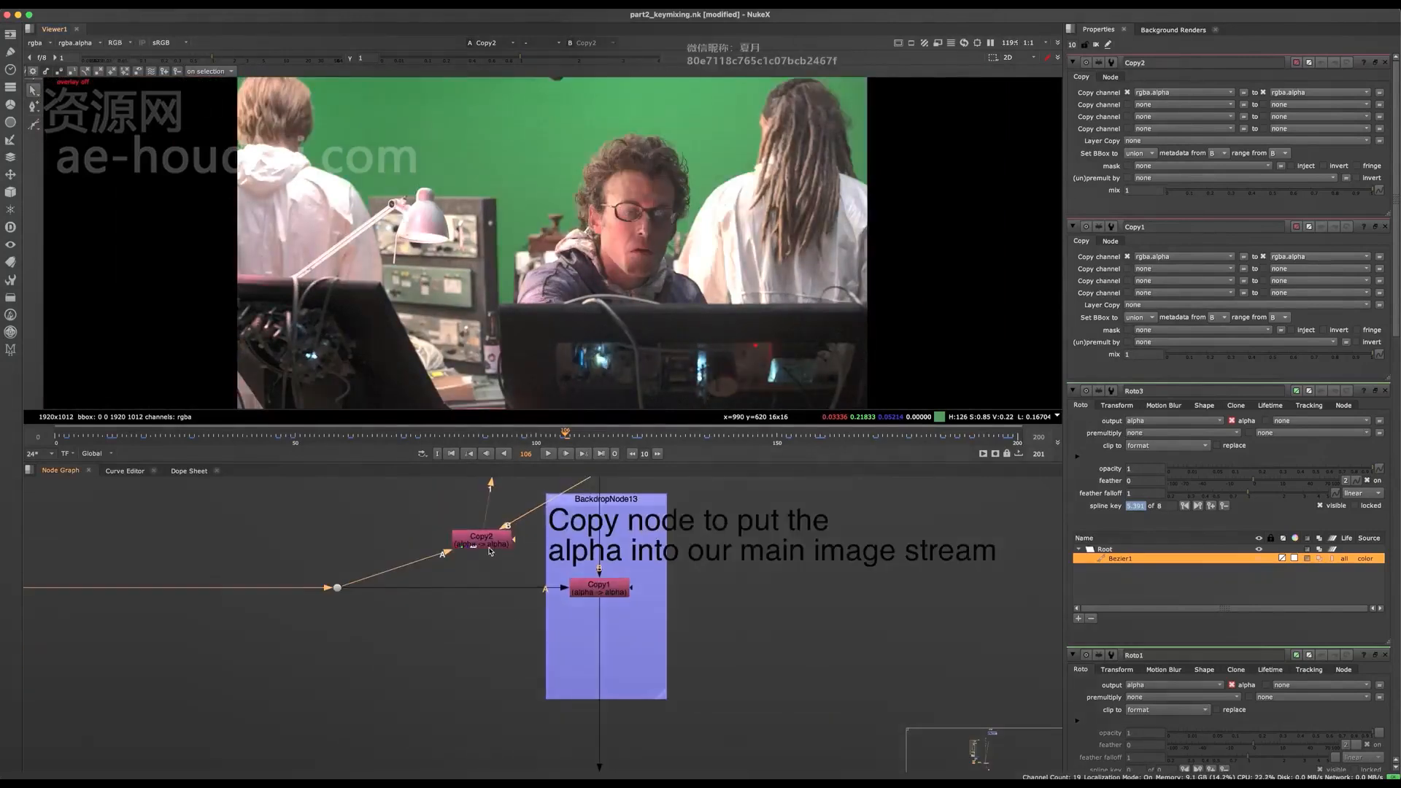
pyautogui.moveTo(506, 534); pyautogui.dragTo(506, 669)
pyautogui.scroll(5, 505, 668)
pyautogui.moveTo(506, 669); pyautogui.dragTo(543, 603, button='middle')
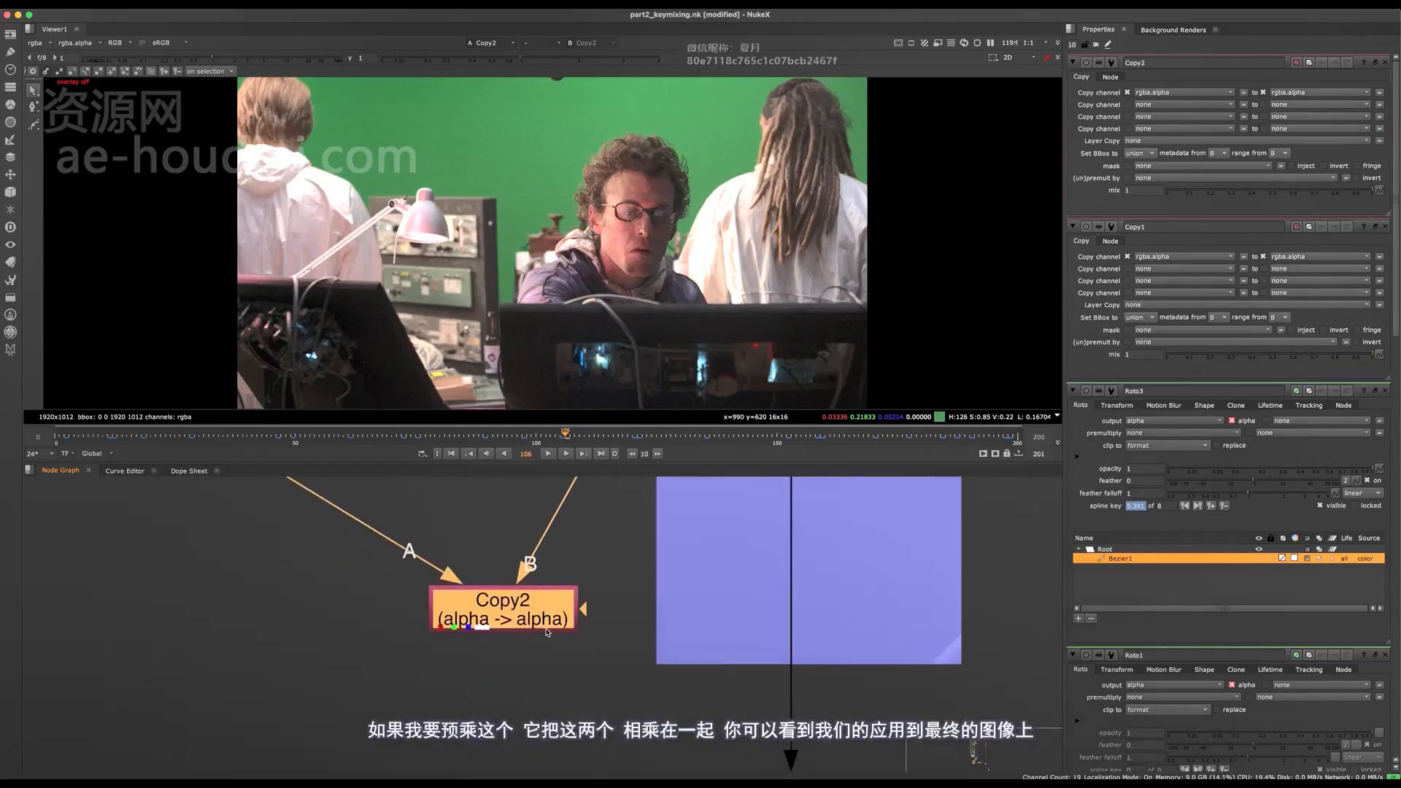
pyautogui.press('Tab')
pyautogui.write('premul')
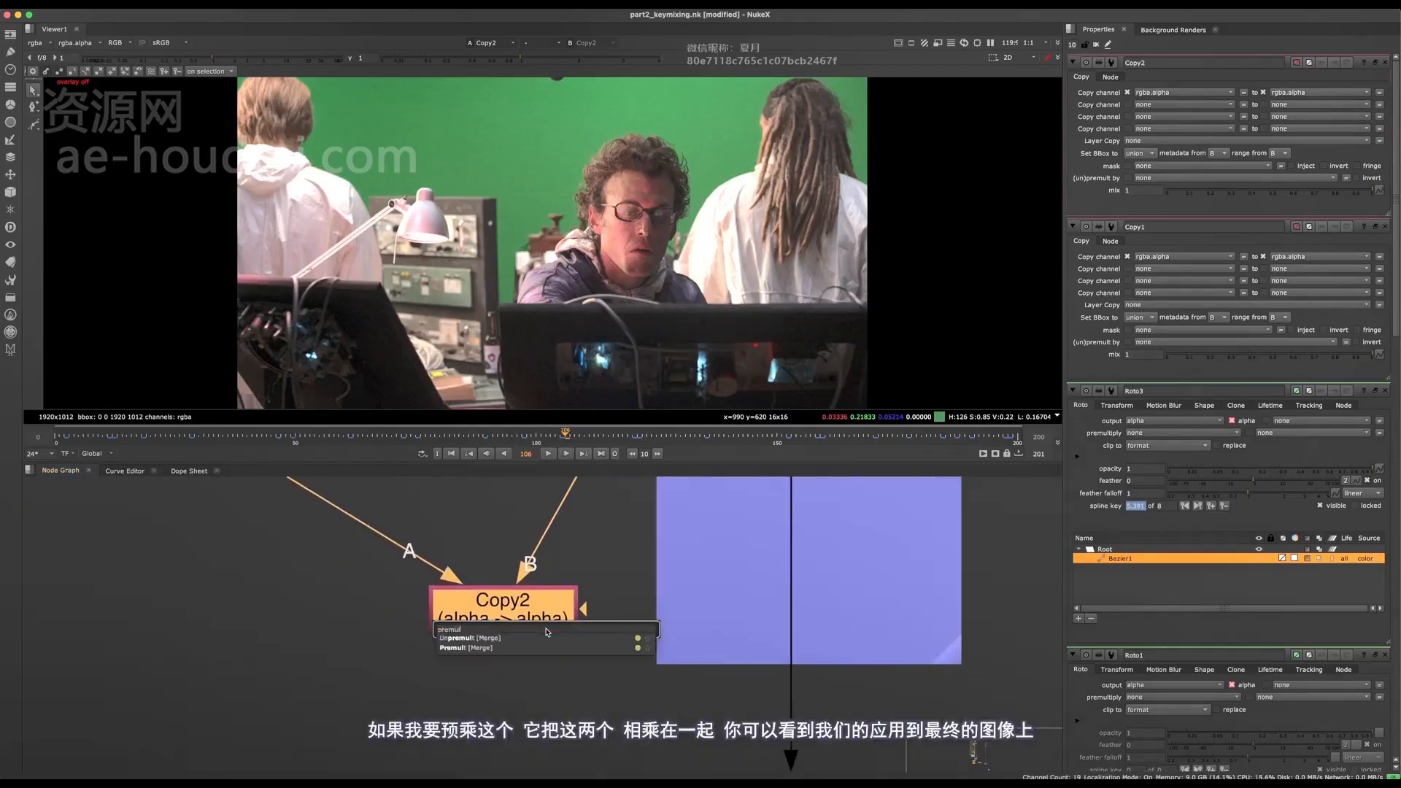
pyautogui.press('Down')
pyautogui.press('Down')
pyautogui.press('Return')
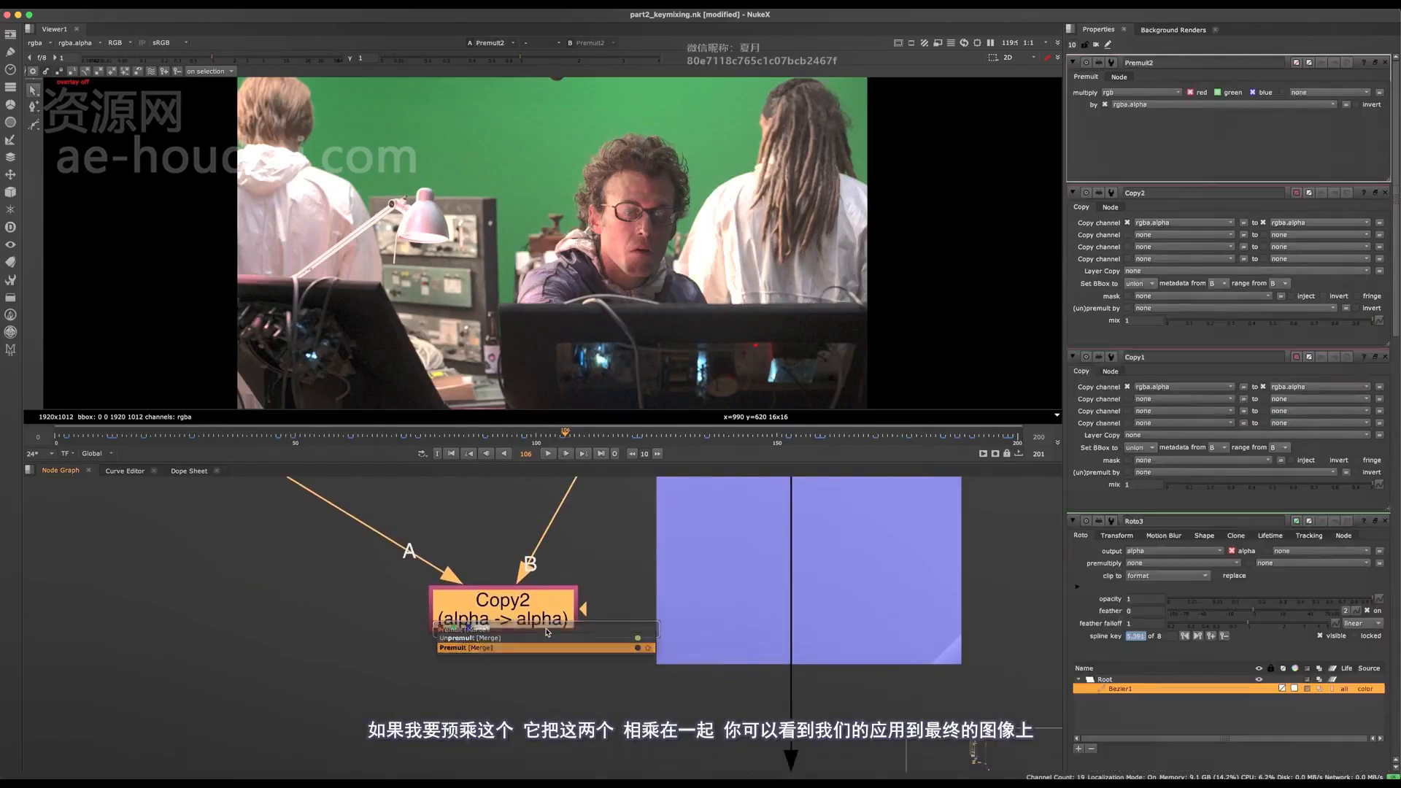
# - Inspect the premultiplied image up close for green spill and edge quality around the people and the lamp
pyautogui.moveTo(548, 239); pyautogui.dragTo(526, 300, button='middle')
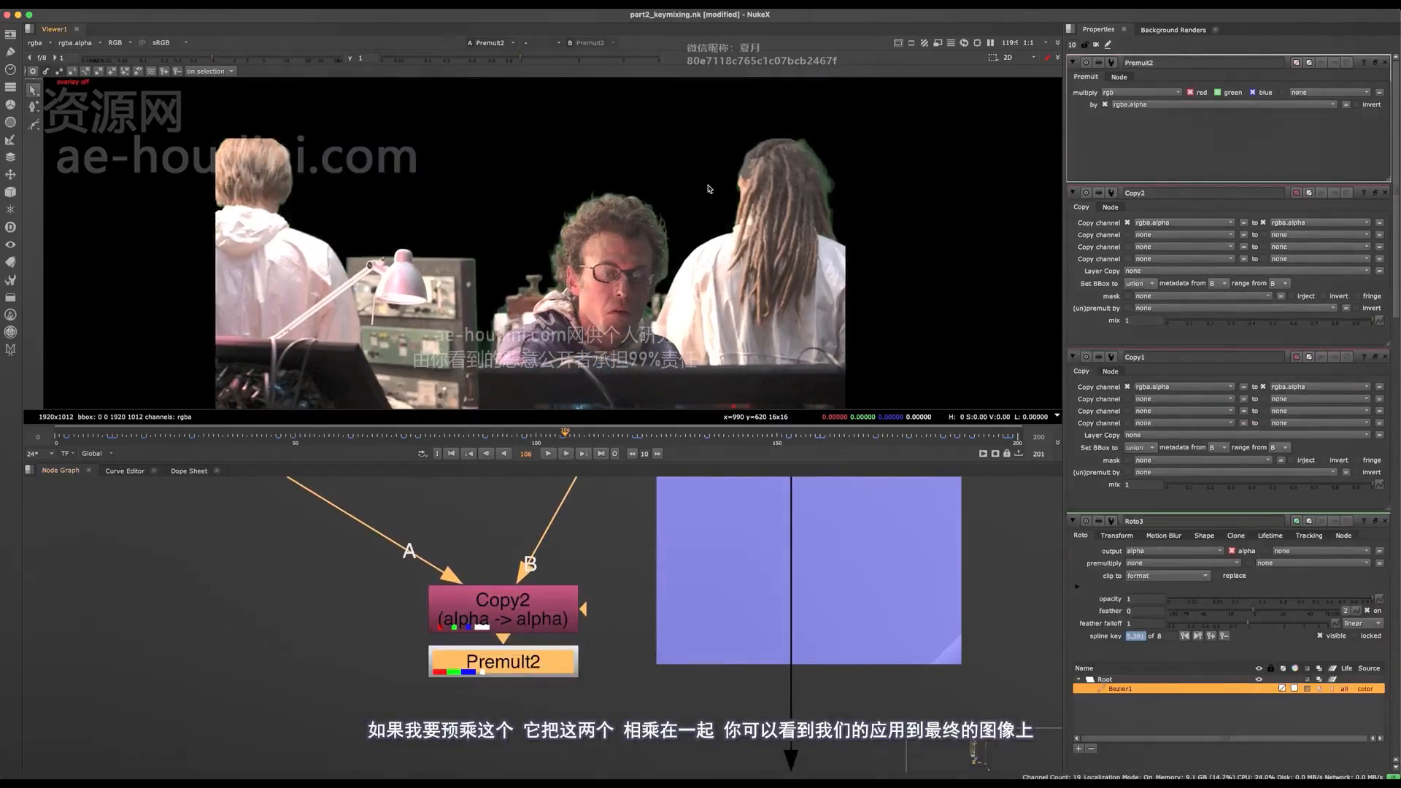
pyautogui.scroll(8, 708, 189)
pyautogui.scroll(-4, 660, 166)
pyautogui.moveTo(660, 166); pyautogui.dragTo(517, 244, button='middle')
pyautogui.moveTo(359, 199); pyautogui.dragTo(571, 218, button='middle')
pyautogui.moveTo(430, 357); pyautogui.dragTo(576, 197, button='middle')
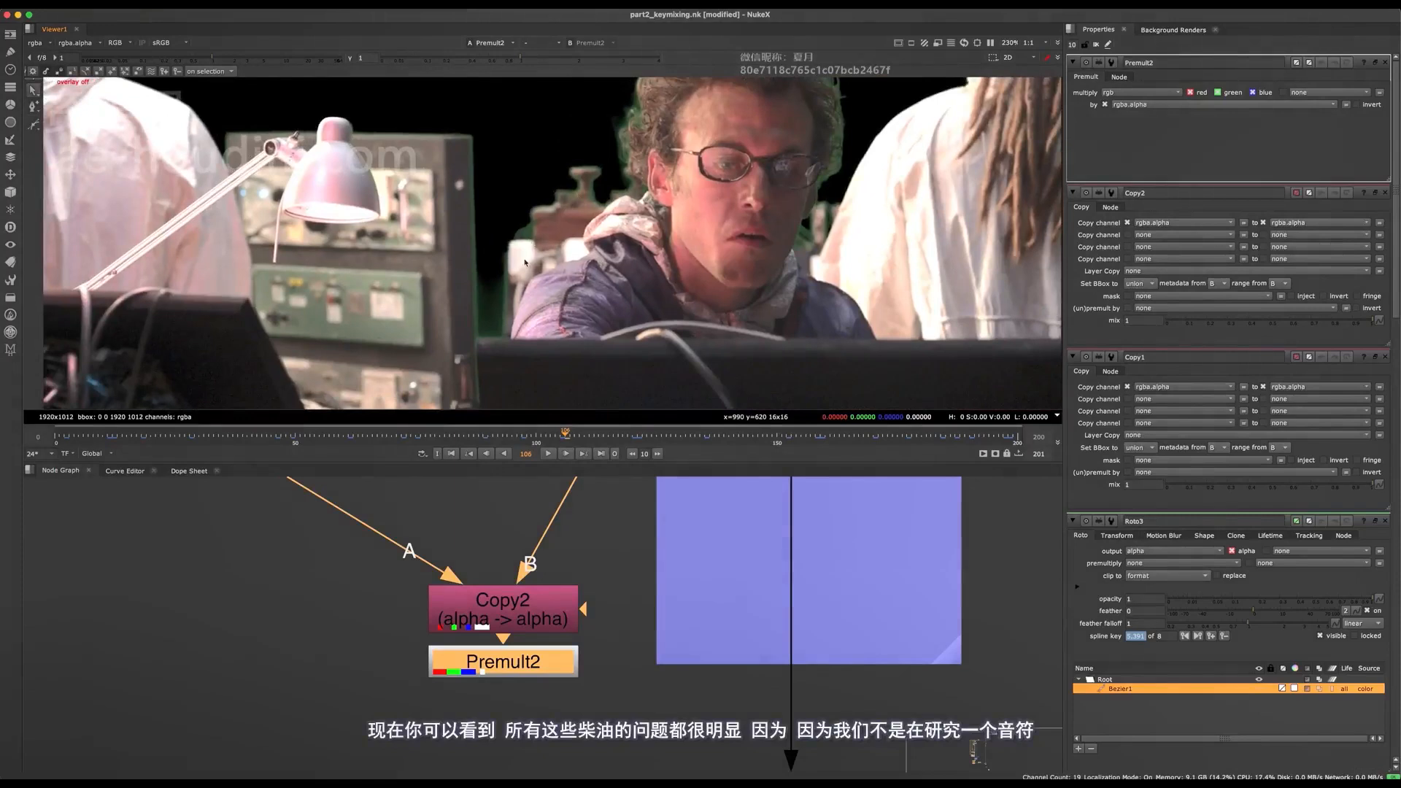
pyautogui.scroll(-3, 519, 267)
pyautogui.scroll(-10, 457, 657)
# - Add a Keylight node in the empty area beside the Read4 footage
pyautogui.moveTo(512, 487); pyautogui.dragTo(494, 576, button='middle')
pyautogui.scroll(-6, 485, 630)
pyautogui.scroll(5, 493, 581)
pyautogui.click(447, 590)
pyautogui.press('Tab')
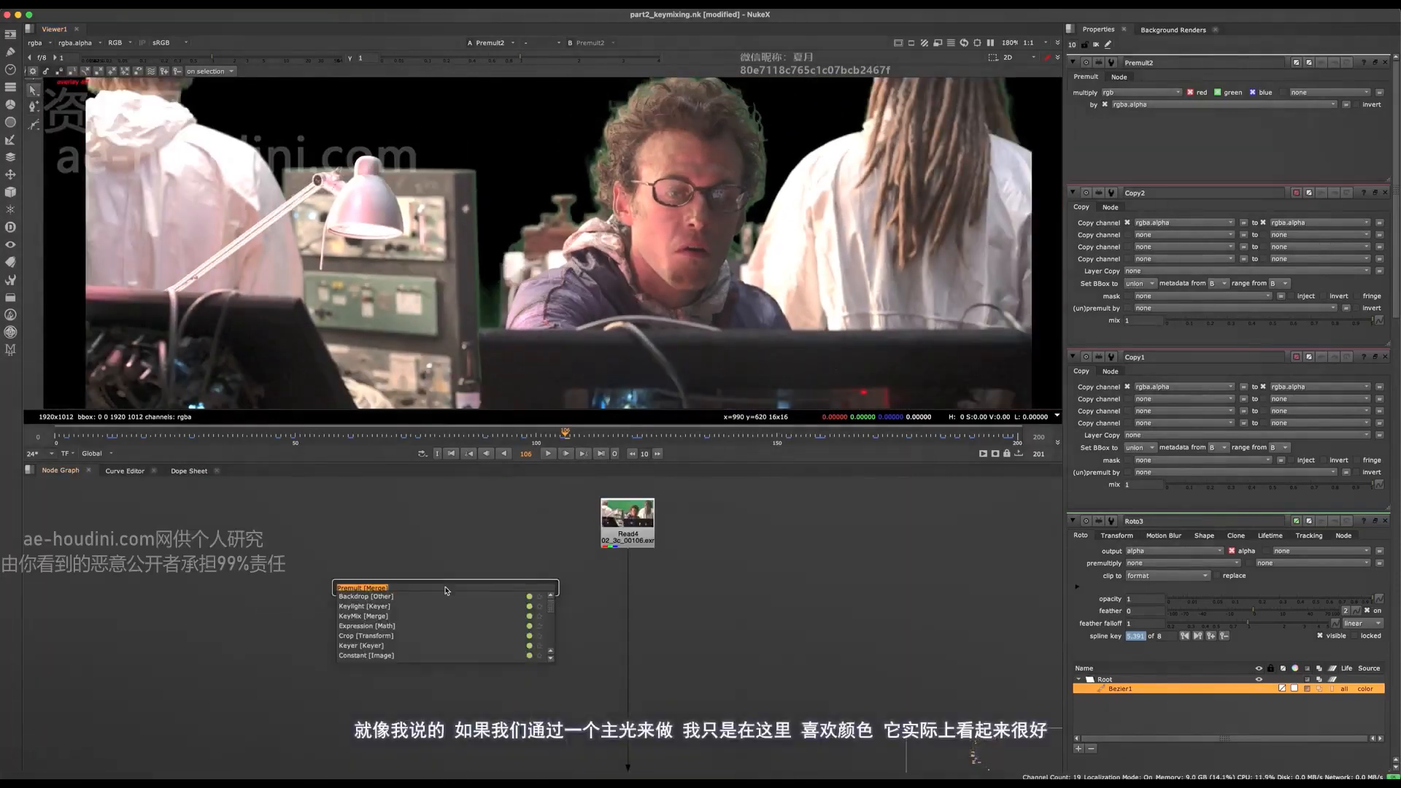
pyautogui.write('keyl')
pyautogui.press('Return')
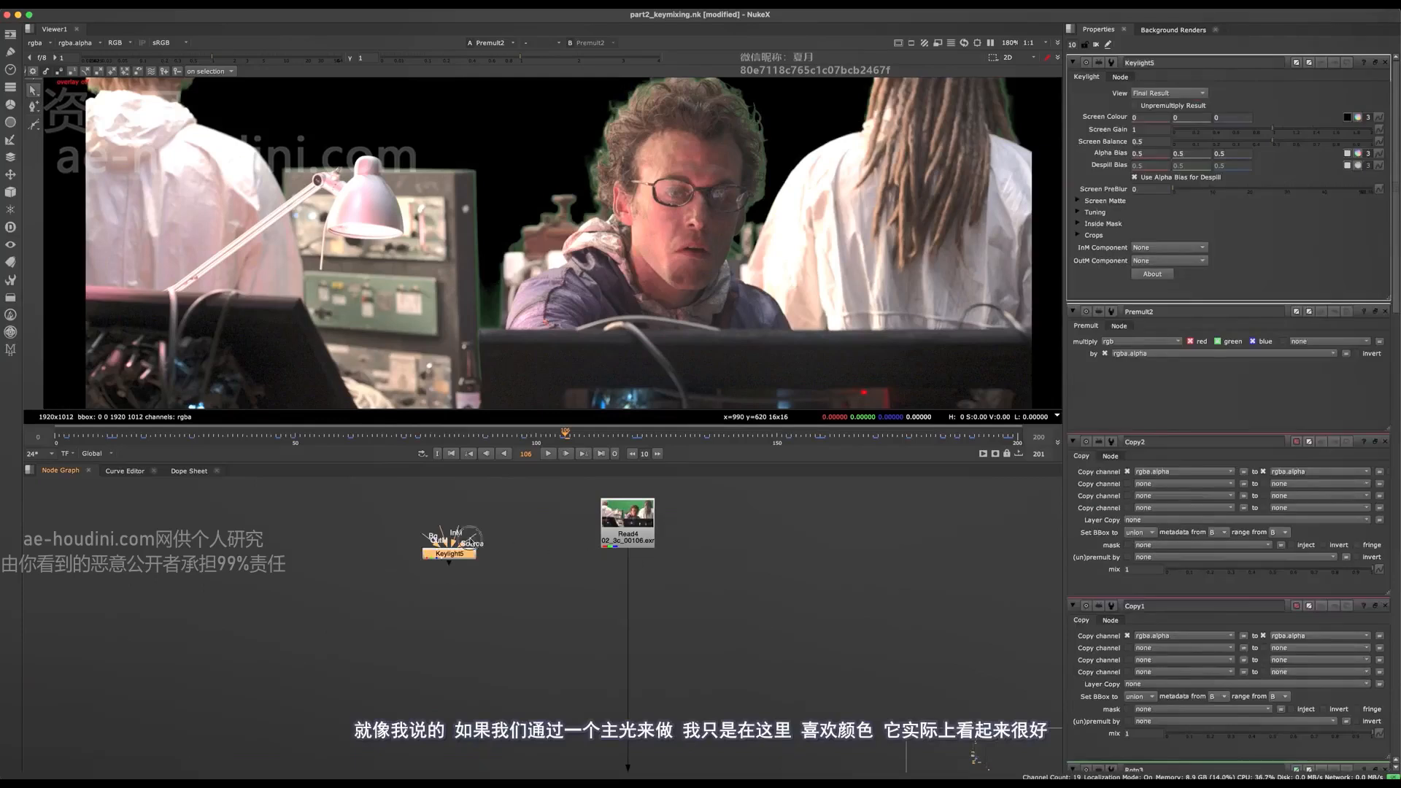
# - Connect the Keylight's Source input to Read4 and show the Keylight in the viewer
pyautogui.moveTo(471, 542); pyautogui.dragTo(612, 506)
pyautogui.click(465, 556)
pyautogui.press('1')
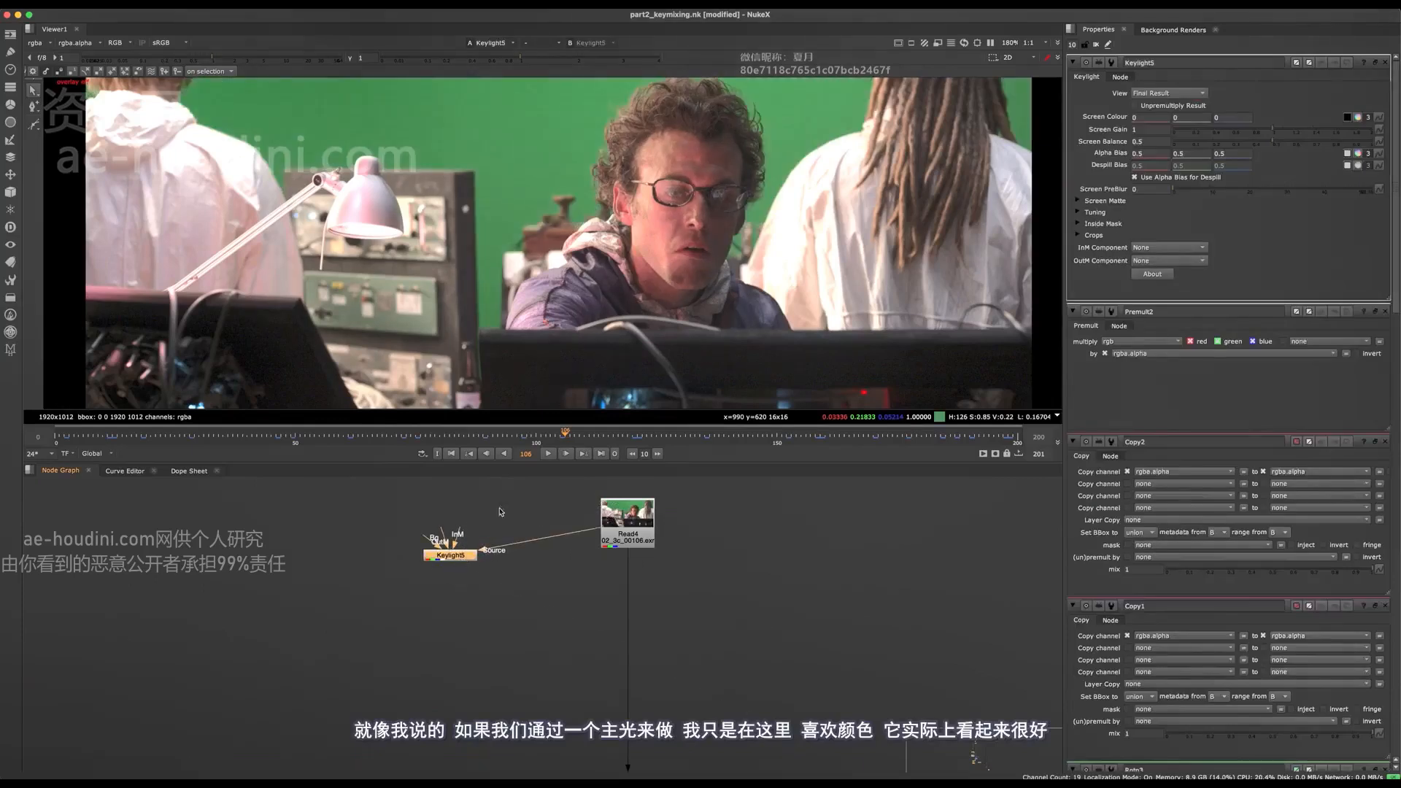
# - Sample the Keylight's Screen Colour from the green screen near the central man and inspect the despilled result
pyautogui.click(1346, 117)
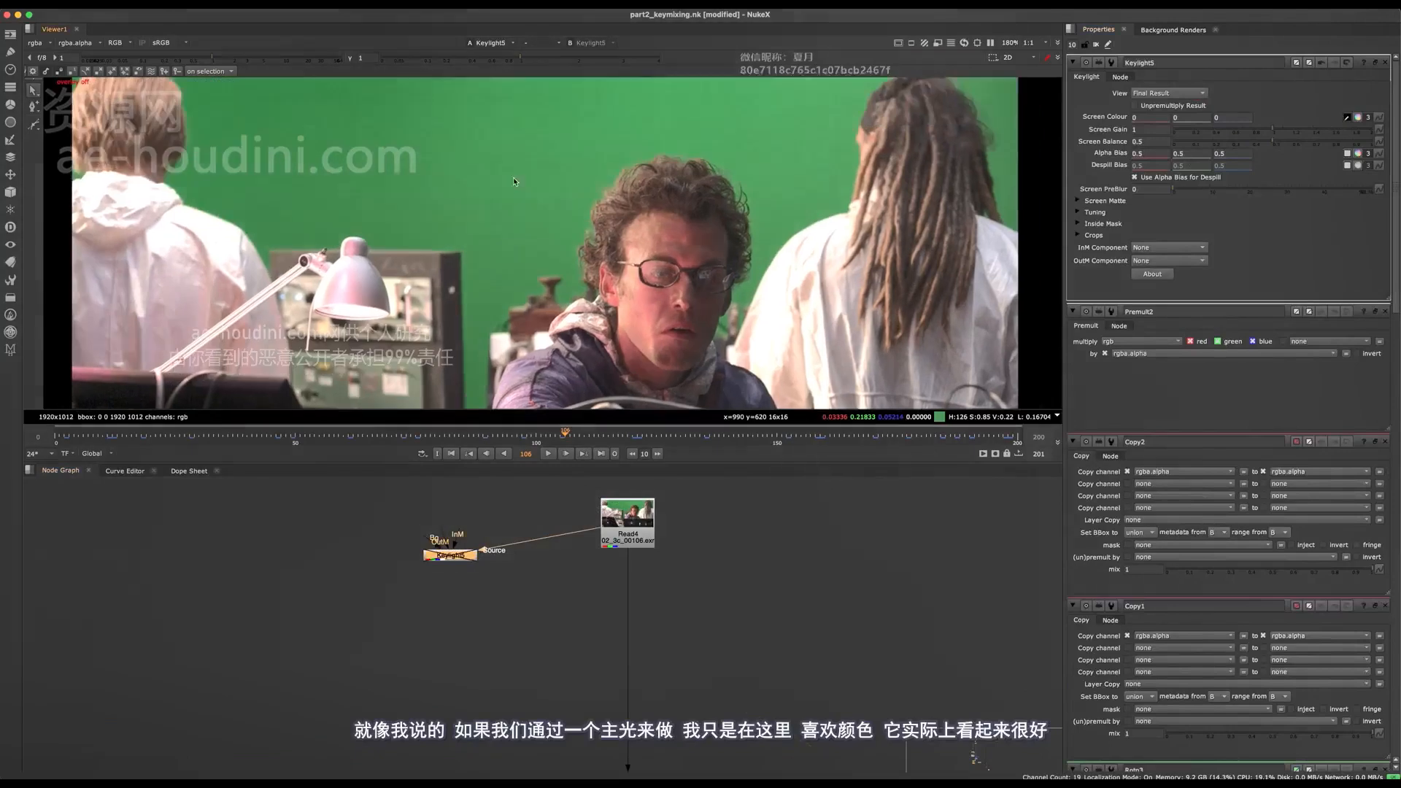
pyautogui.keyDown('ctrl'); pyautogui.click(523, 234); pyautogui.keyUp('ctrl')
pyautogui.scroll(4, 523, 234)
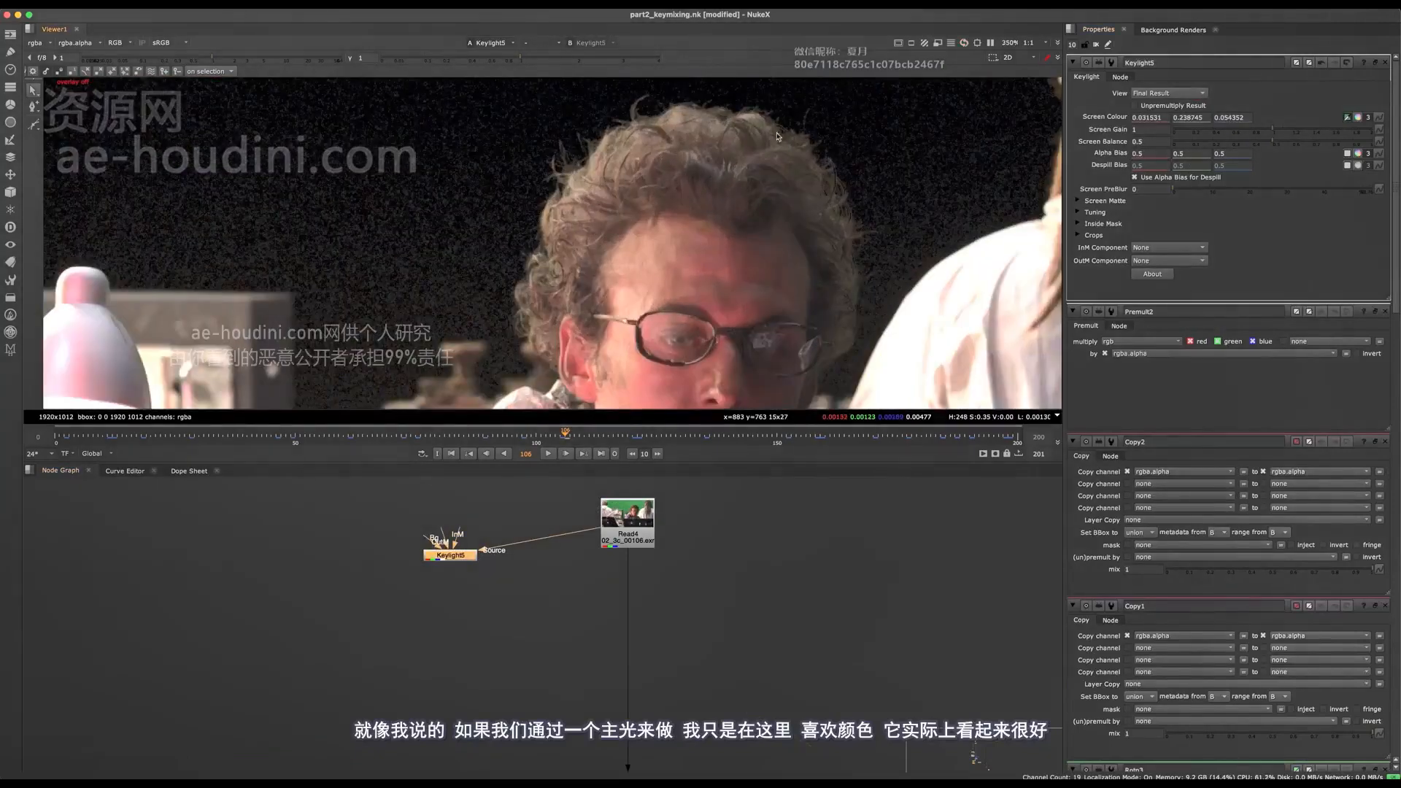
pyautogui.scroll(-4, 500, 286)
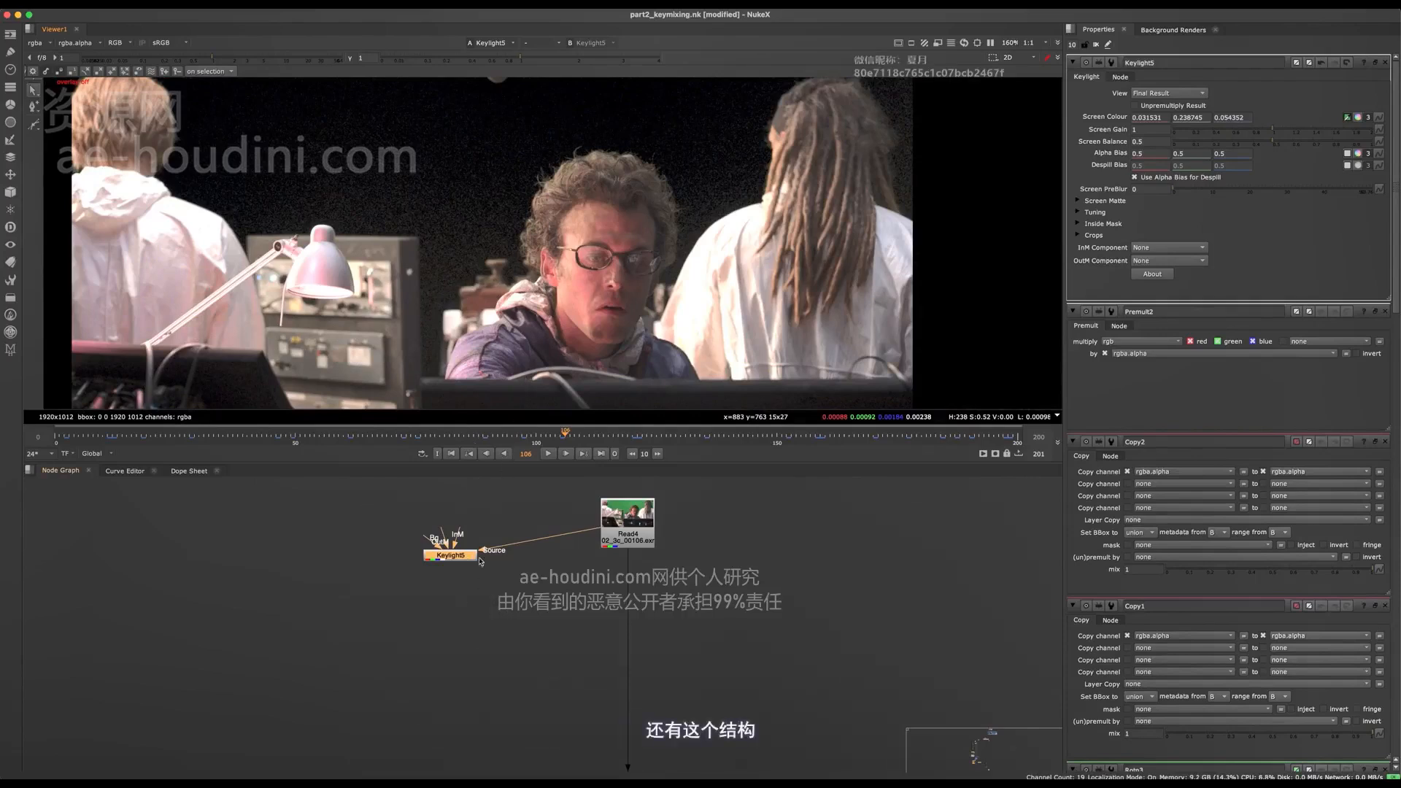
# - Delete the Keylight node connected to Read4
pyautogui.scroll(-5, 480, 564)
pyautogui.scroll(5, 475, 573)
pyautogui.moveTo(475, 562); pyautogui.dragTo(468, 613, button='middle')
pyautogui.scroll(-10, 496, 556)
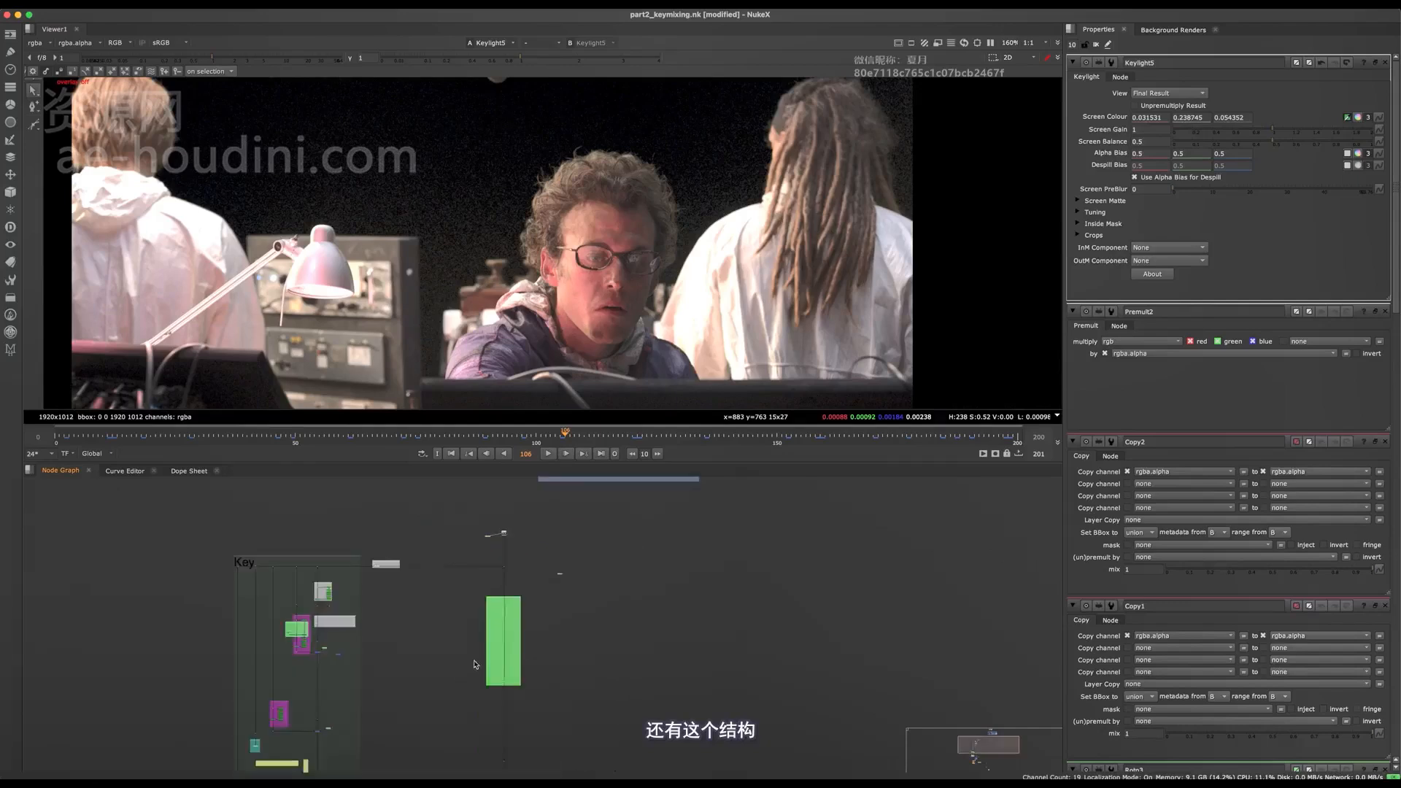
pyautogui.moveTo(476, 663); pyautogui.dragTo(460, 597, button='middle')
pyautogui.scroll(-3, 460, 598)
pyautogui.press('Delete')
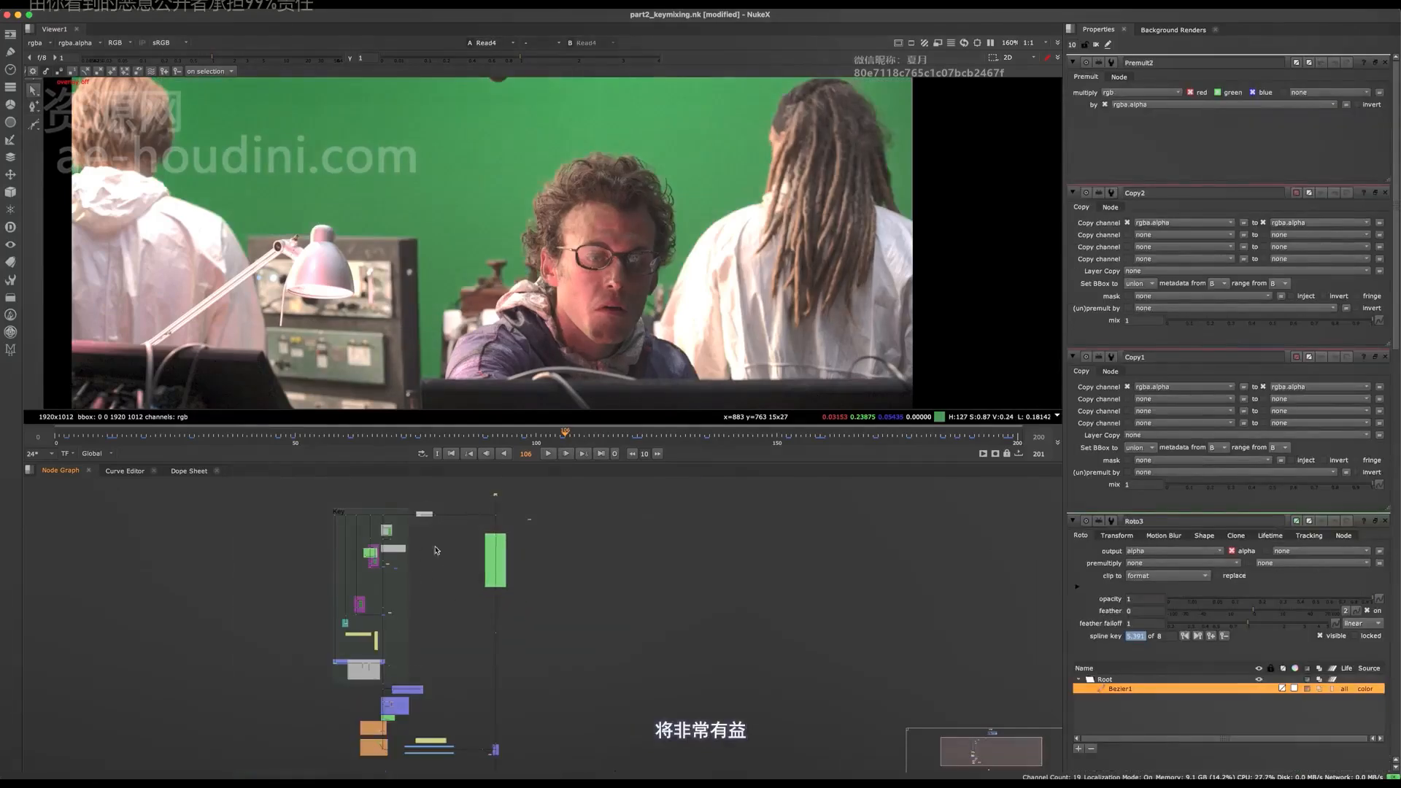
# - Review the overall node tree from the Key backdrop down to the Copy2 and Premult2 nodes
pyautogui.moveTo(484, 763); pyautogui.dragTo(503, 620, button='middle')
pyautogui.scroll(10, 503, 621)
pyautogui.scroll(-5, 339, 476)
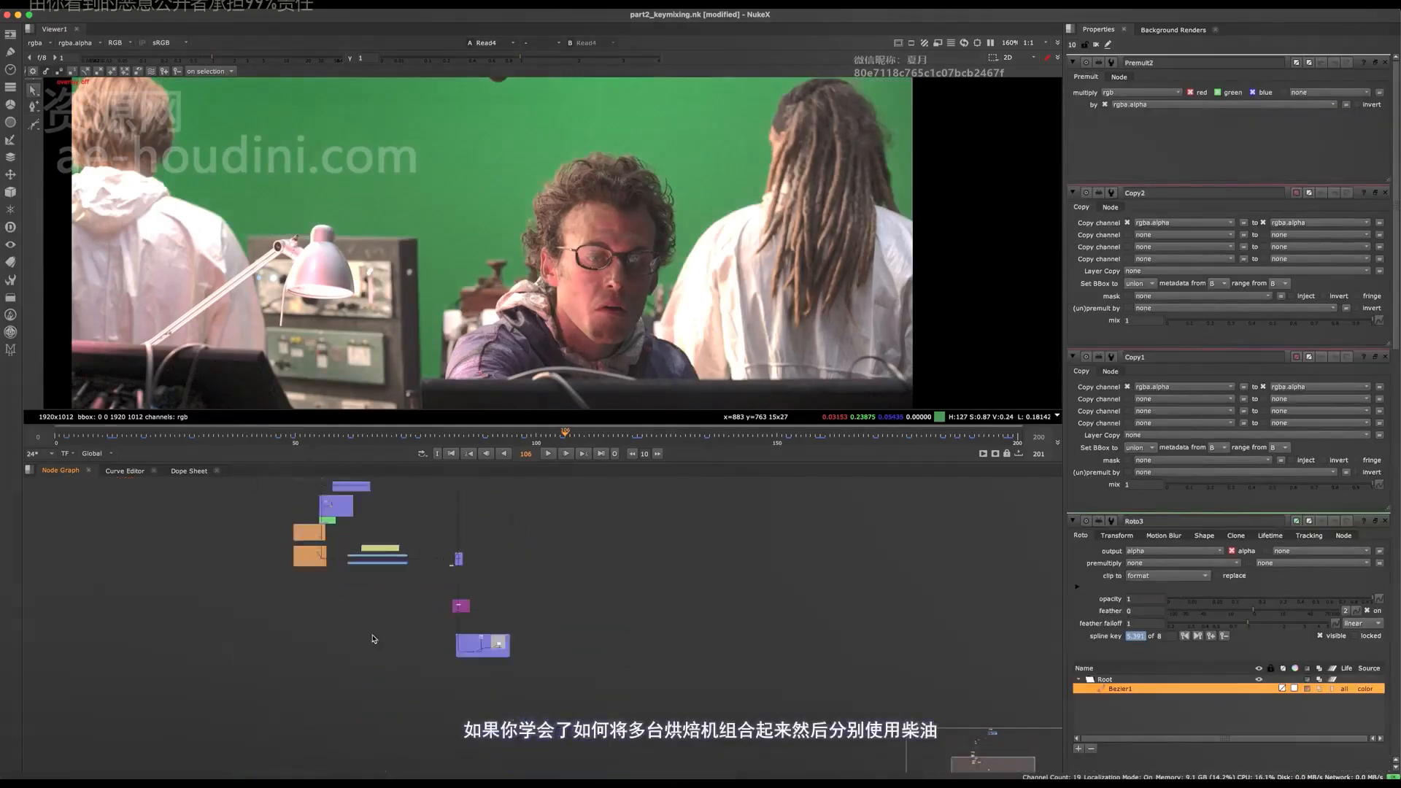
pyautogui.press('space')
pyautogui.moveTo(418, 538); pyautogui.dragTo(432, 521, button='middle')
pyautogui.scroll(5, 433, 522)
pyautogui.moveTo(545, 656); pyautogui.dragTo(410, 572, button='middle')
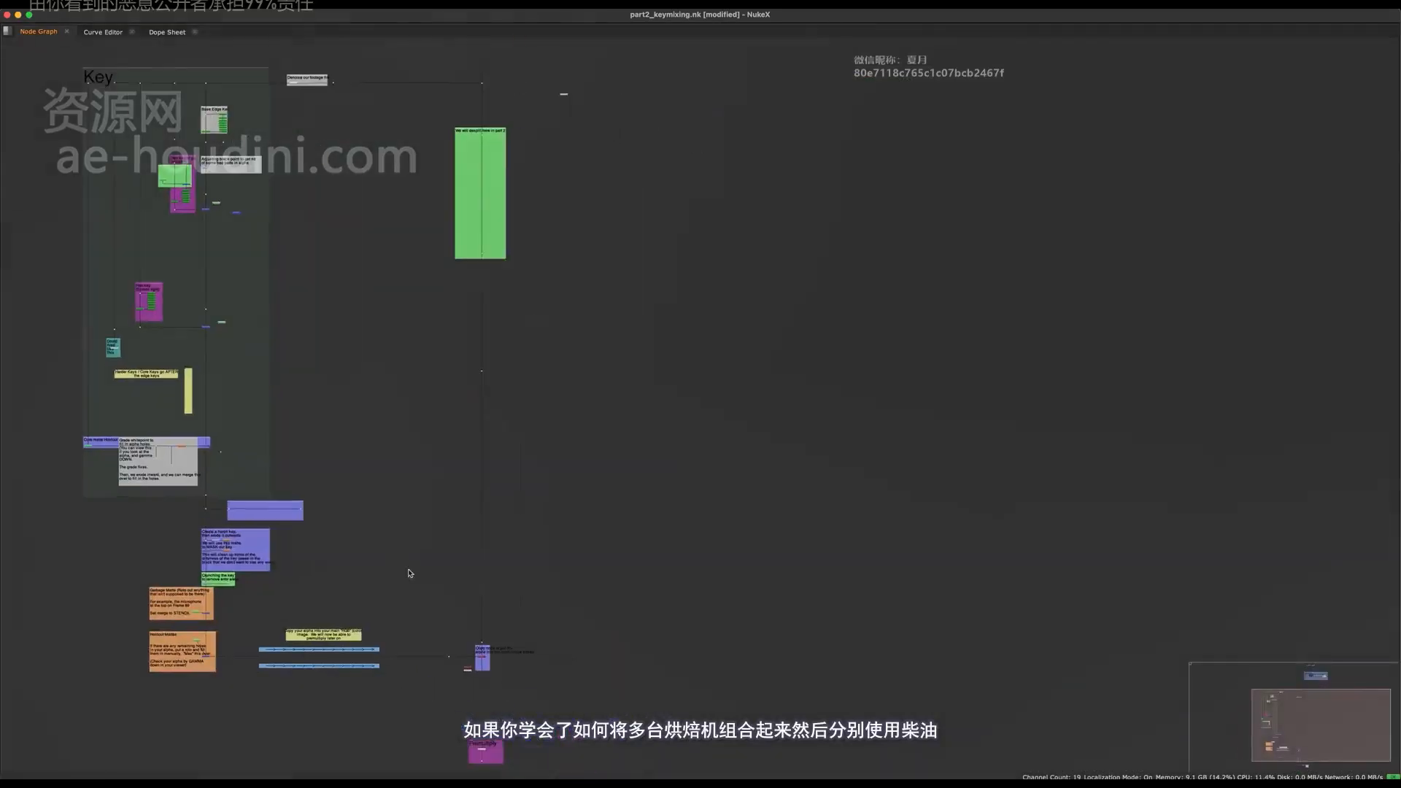
pyautogui.moveTo(595, 167); pyautogui.dragTo(438, 577)
pyautogui.scroll(10, 469, 632)
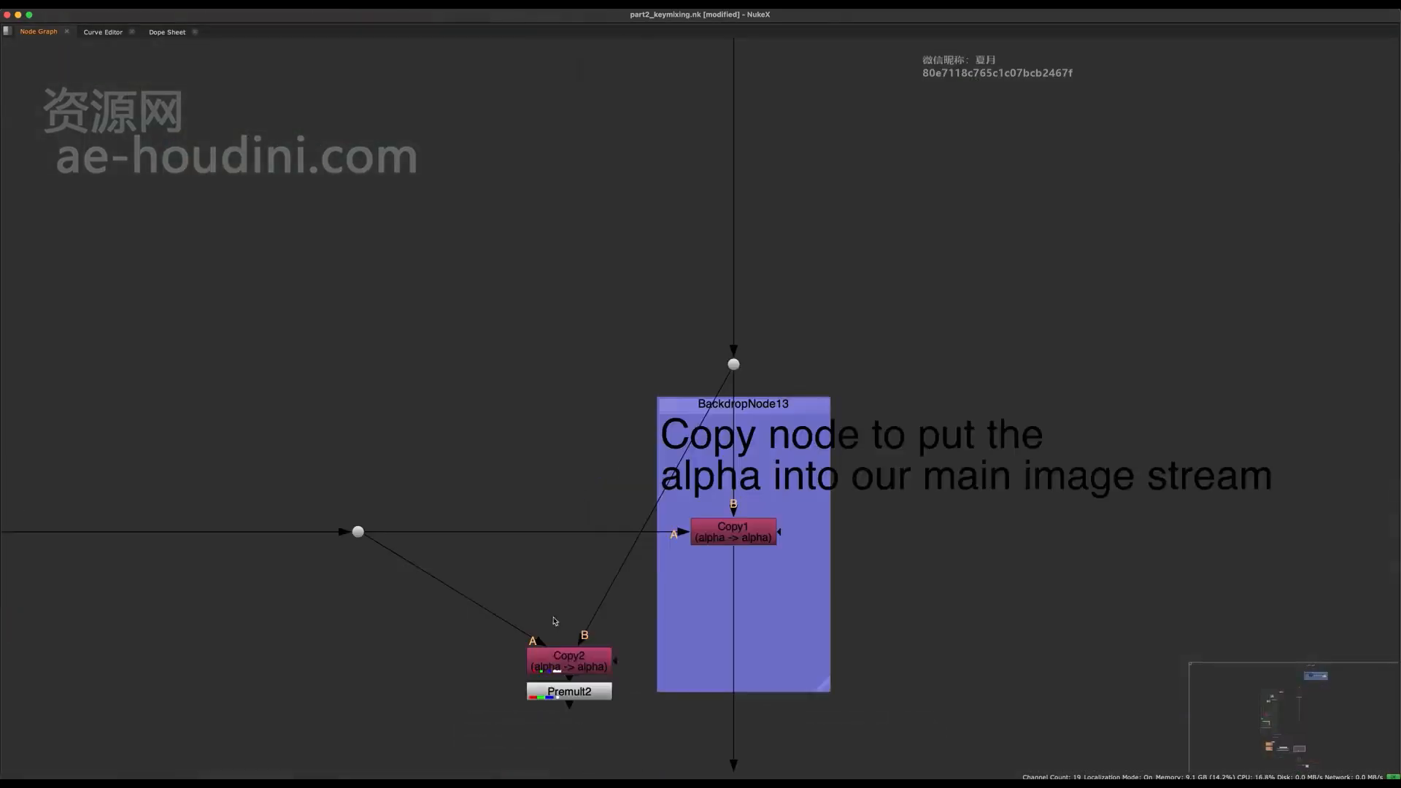
# - Show the Premult2 result in the viewer alongside the lower part of the node tree
pyautogui.press('space')
pyautogui.scroll(-2, 660, 214)
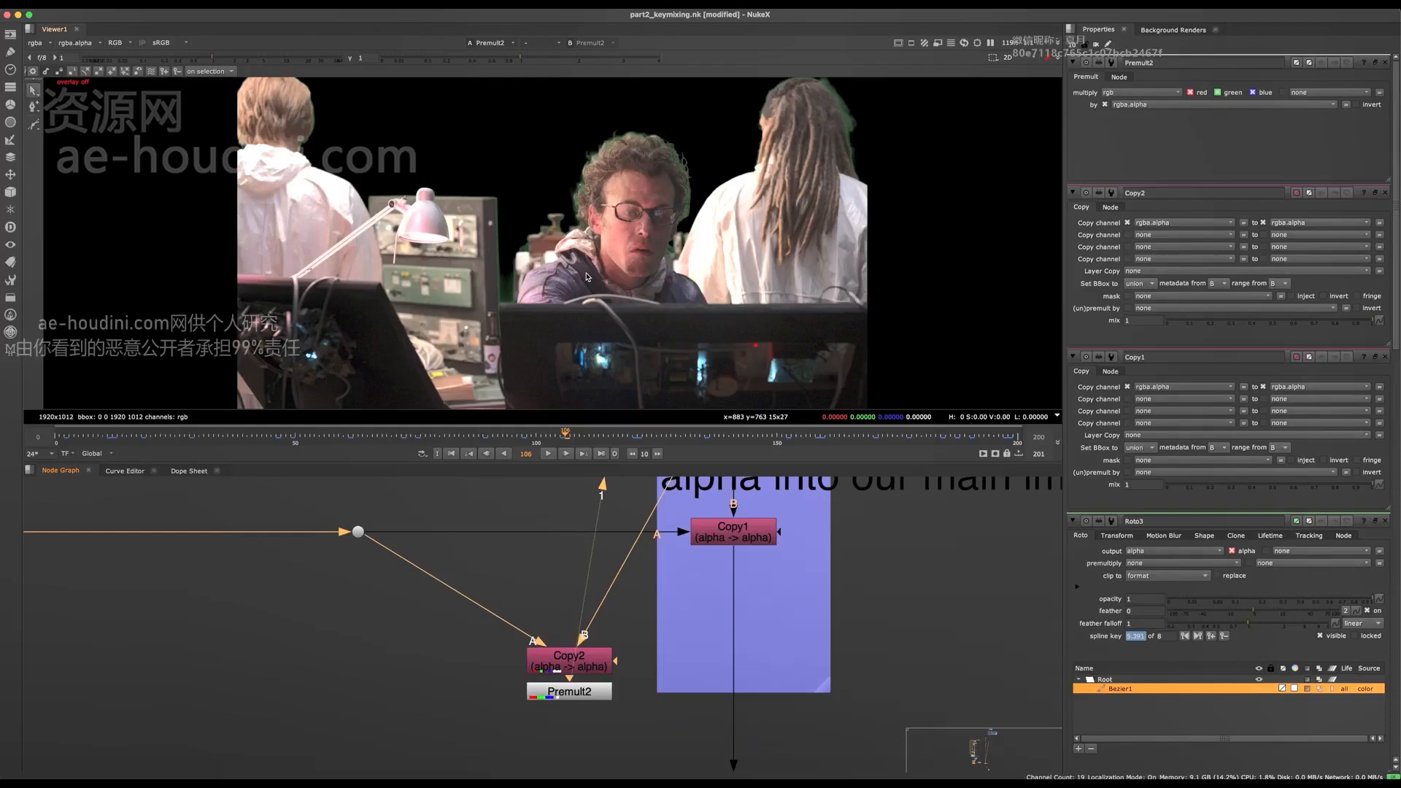
pyautogui.moveTo(506, 708); pyautogui.dragTo(475, 705, button='middle')
pyautogui.click(475, 705)
pyautogui.scroll(-5, 475, 705)
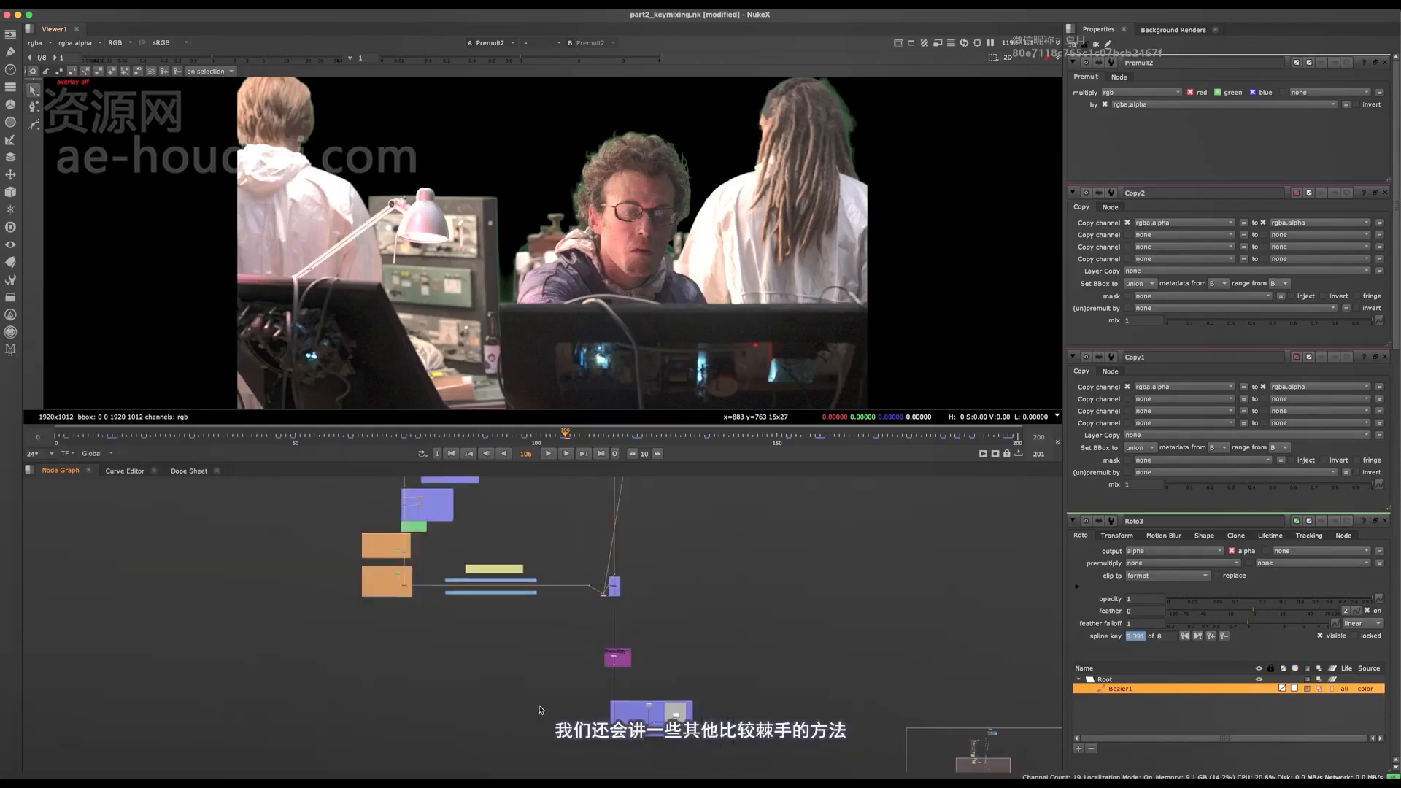
# - Examine the Other Examples backdrop in the full-size node graph, covering pre-keyer grades, channel subtraction, the normal keyer and log space conversion
pyautogui.press('space')
pyautogui.scroll(10, 647, 519)
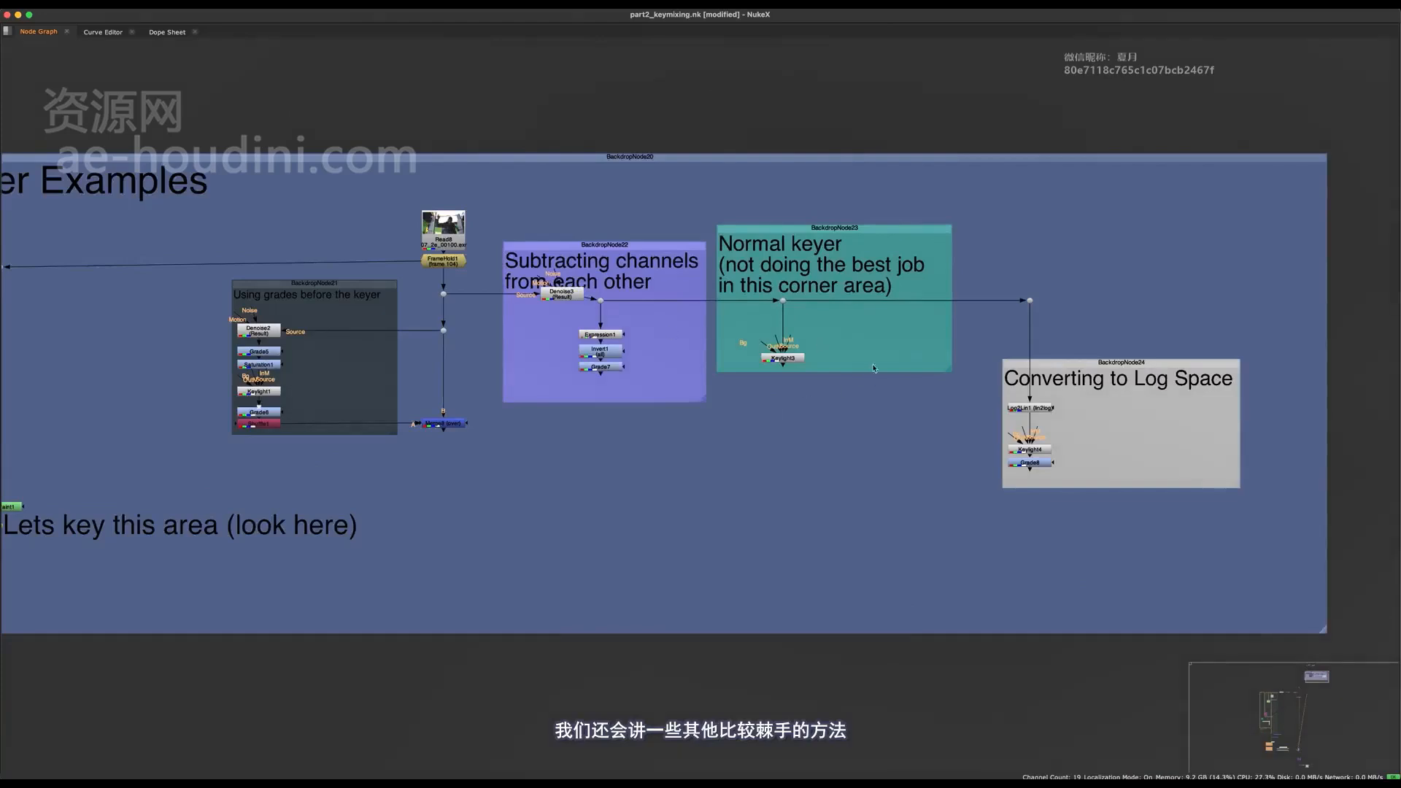
pyautogui.moveTo(873, 368); pyautogui.dragTo(808, 371, button='middle')
pyautogui.scroll(-3, 990, 356)
pyautogui.moveTo(1116, 180); pyautogui.dragTo(199, 613)
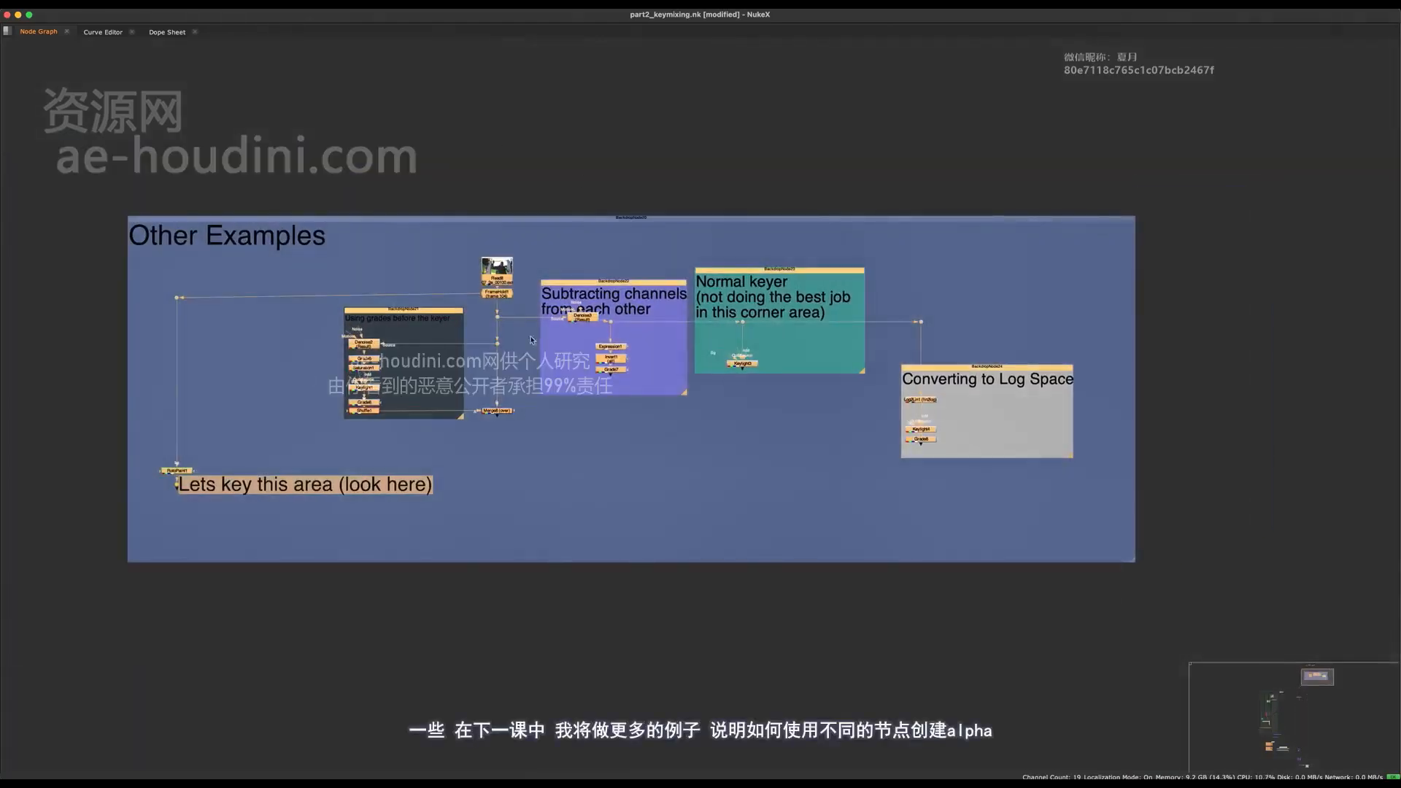
pyautogui.moveTo(471, 374); pyautogui.dragTo(581, 352, button='middle')
pyautogui.click(479, 500)
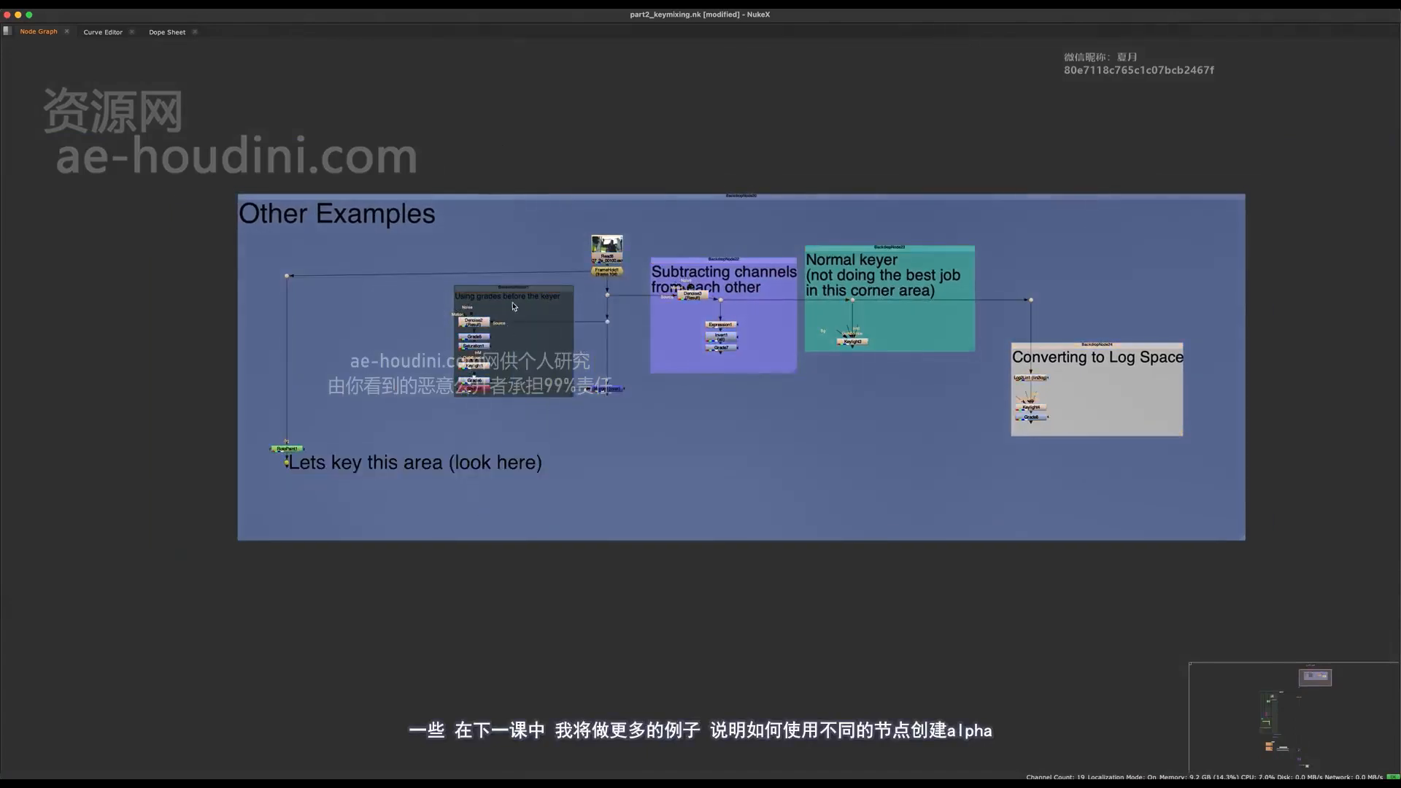
pyautogui.moveTo(521, 308); pyautogui.dragTo(425, 450)
pyautogui.click(601, 484)
pyautogui.moveTo(601, 483); pyautogui.dragTo(586, 446, button='middle')
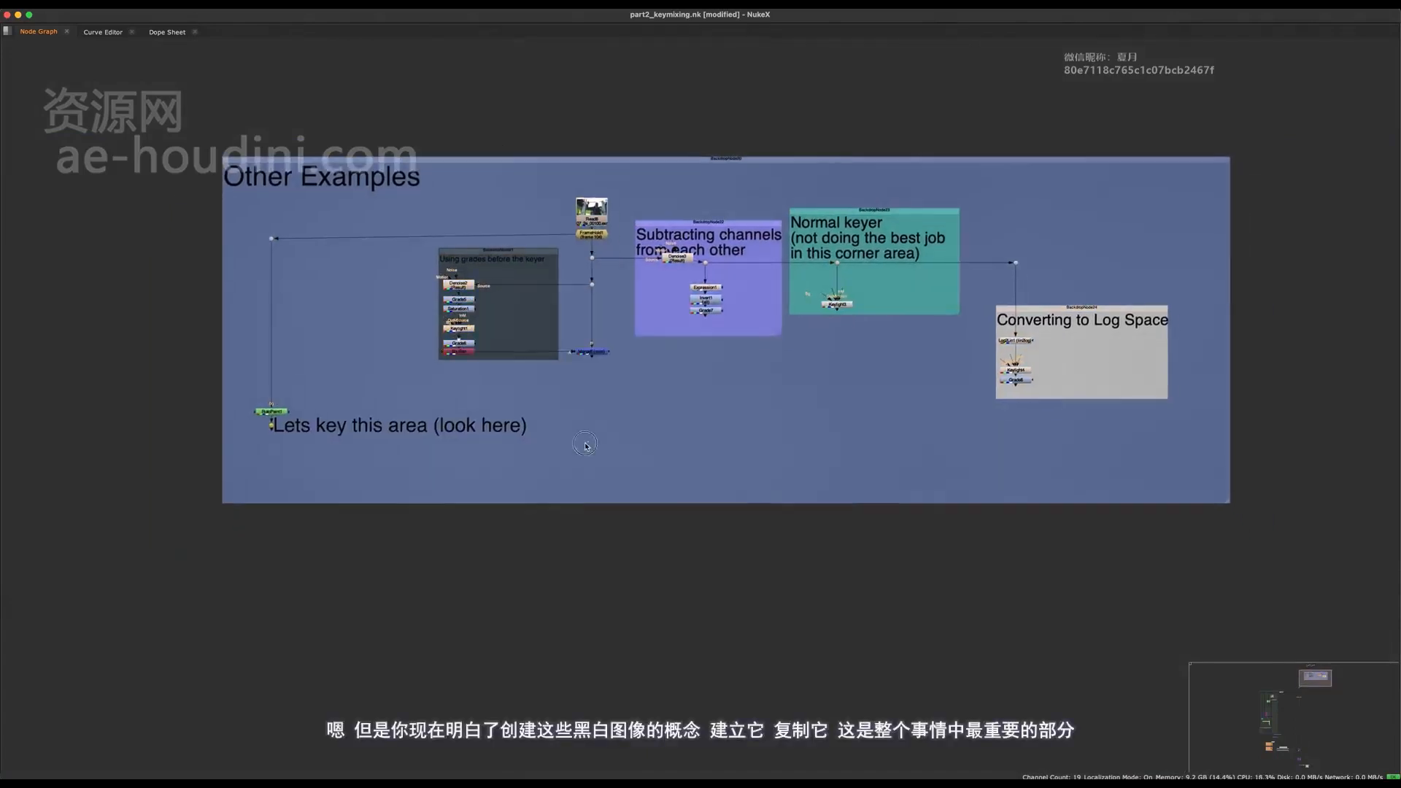
# - Review the Key backdrop from the base edge and hair keys down to Copy2 and Premult2, and return to the viewer layout
pyautogui.scroll(-10, 576, 281)
pyautogui.moveTo(451, 410); pyautogui.dragTo(566, 291, button='middle')
pyautogui.scroll(4, 564, 292)
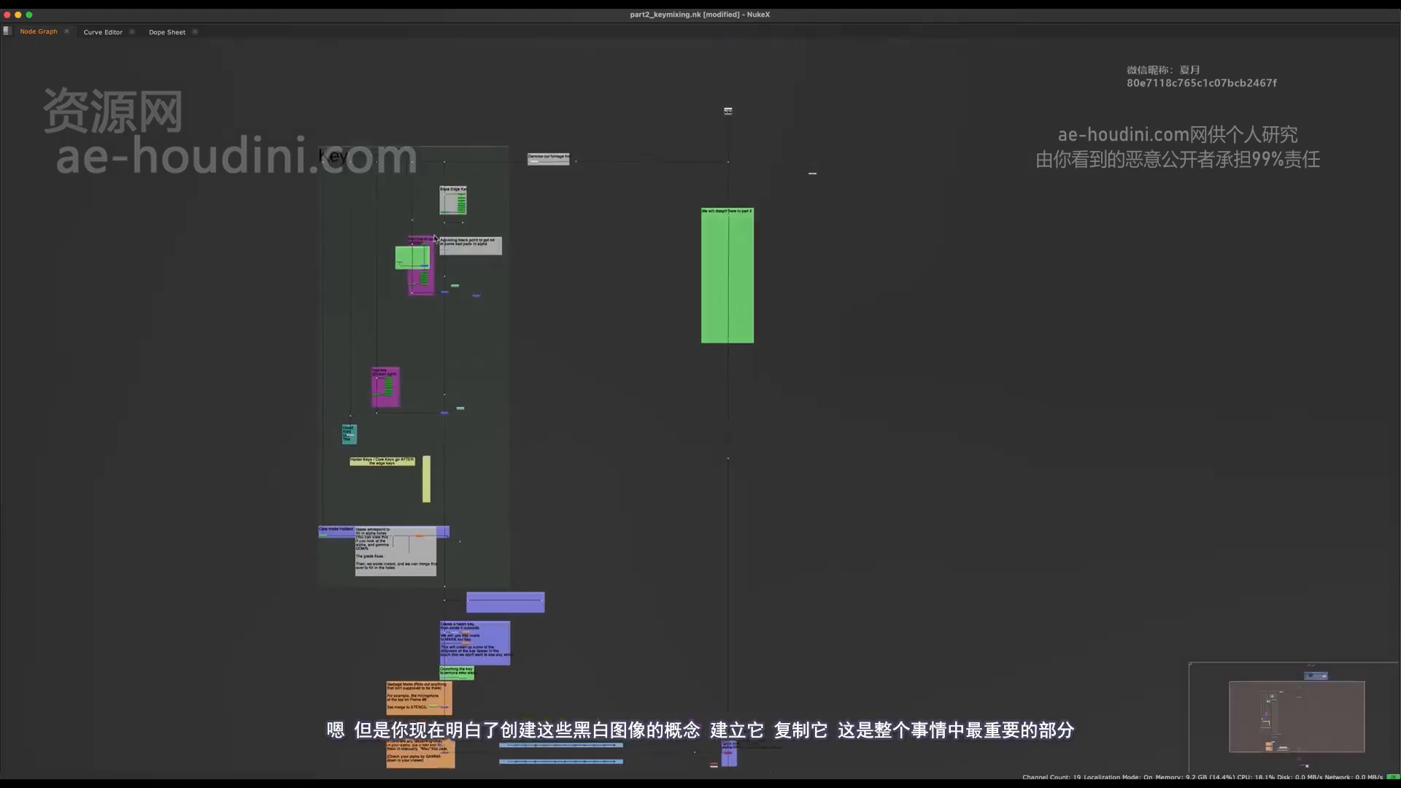
pyautogui.moveTo(456, 200); pyautogui.dragTo(593, 199, button='middle')
pyautogui.scroll(4, 594, 200)
pyautogui.moveTo(723, 149); pyautogui.dragTo(576, 293)
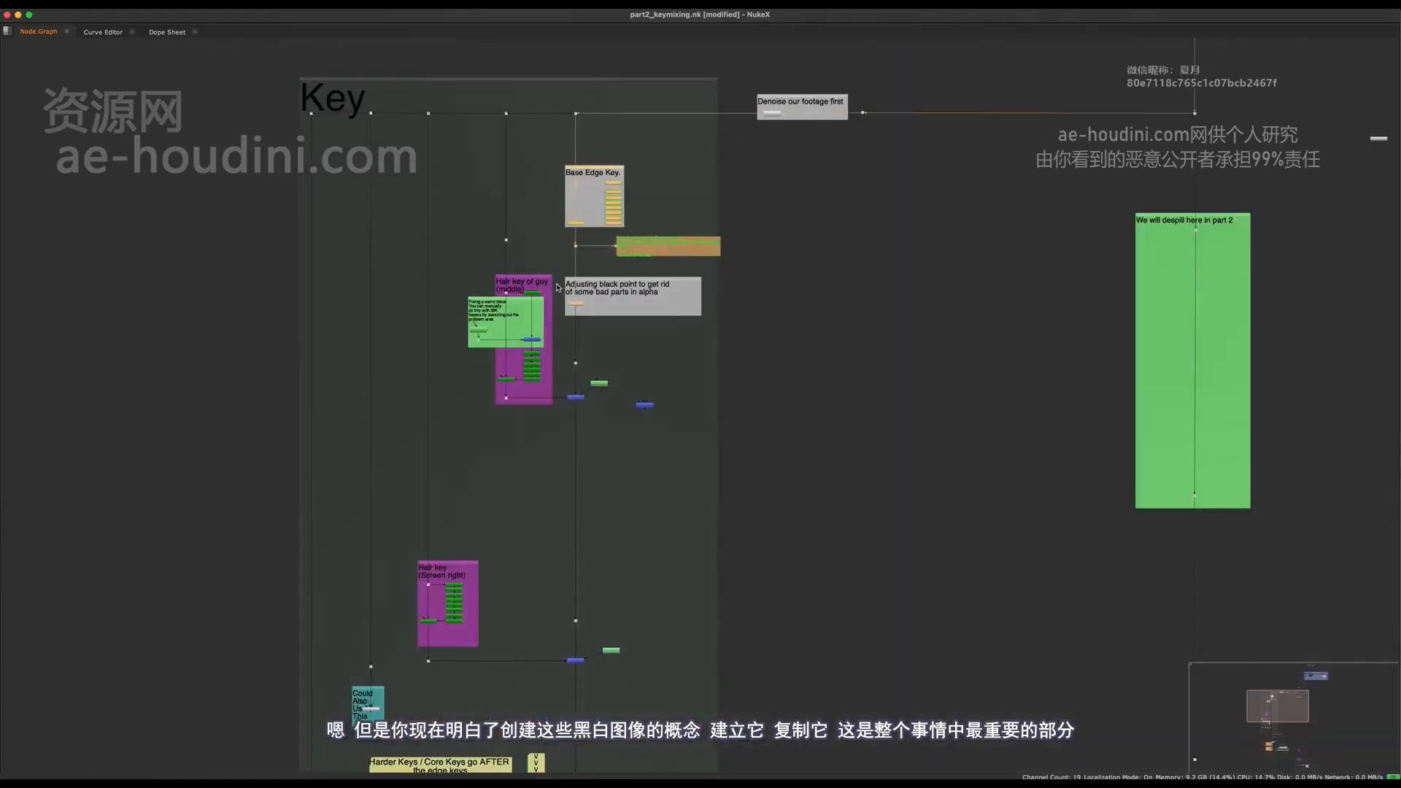
pyautogui.moveTo(524, 512); pyautogui.dragTo(521, 102, button='middle')
pyautogui.moveTo(503, 489); pyautogui.dragTo(469, 115, button='middle')
pyautogui.moveTo(1329, 599); pyautogui.dragTo(813, 424, button='middle')
pyautogui.scroll(7, 639, 462)
pyautogui.moveTo(774, 502); pyautogui.dragTo(575, 535)
pyautogui.press('space')
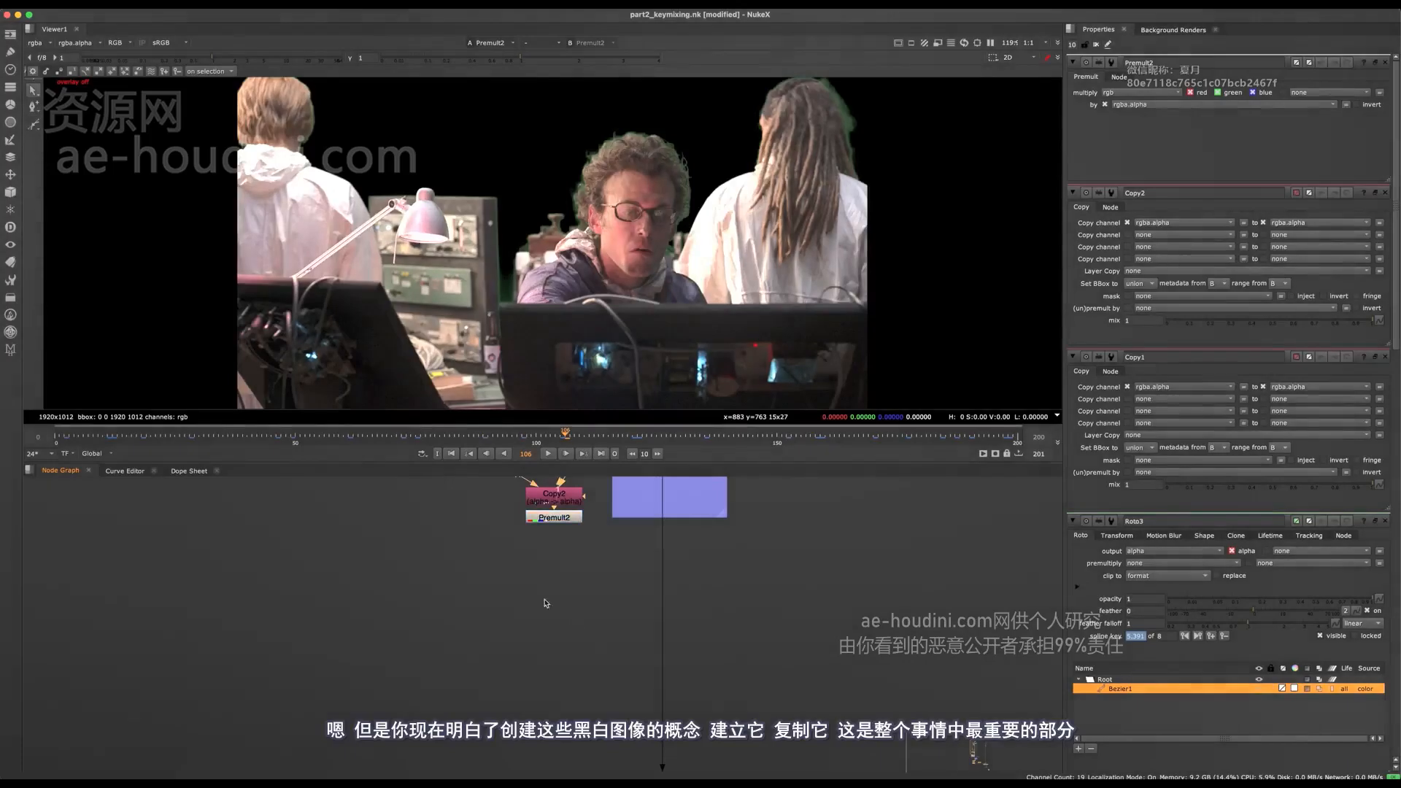